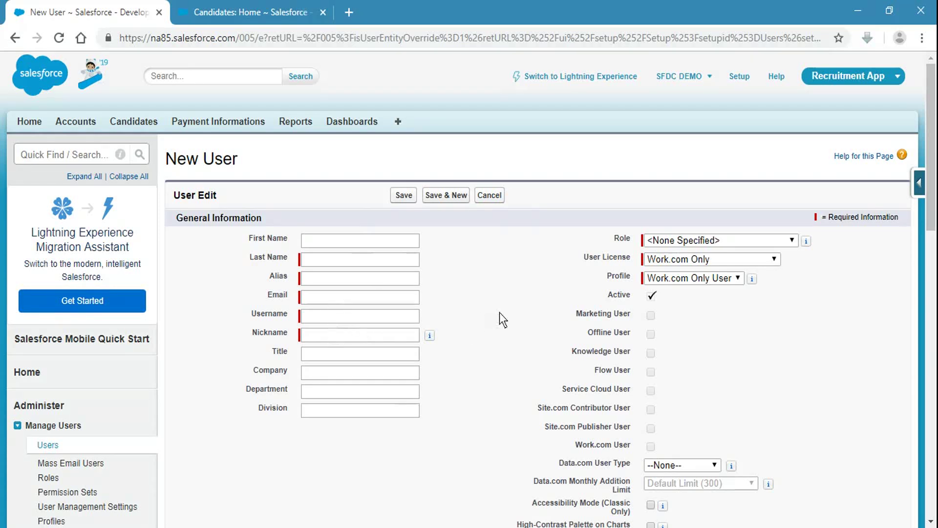
# Scroll down to bring the blank New User form into view.
pyautogui.scroll(-10, 533, 355)
pyautogui.scroll(-3, 531, 360)
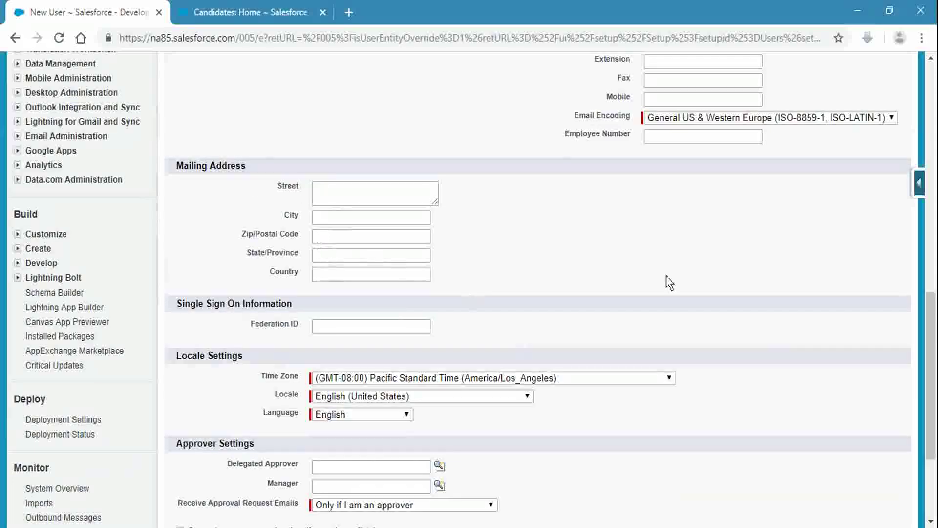
pyautogui.scroll(-3, 356, 219)
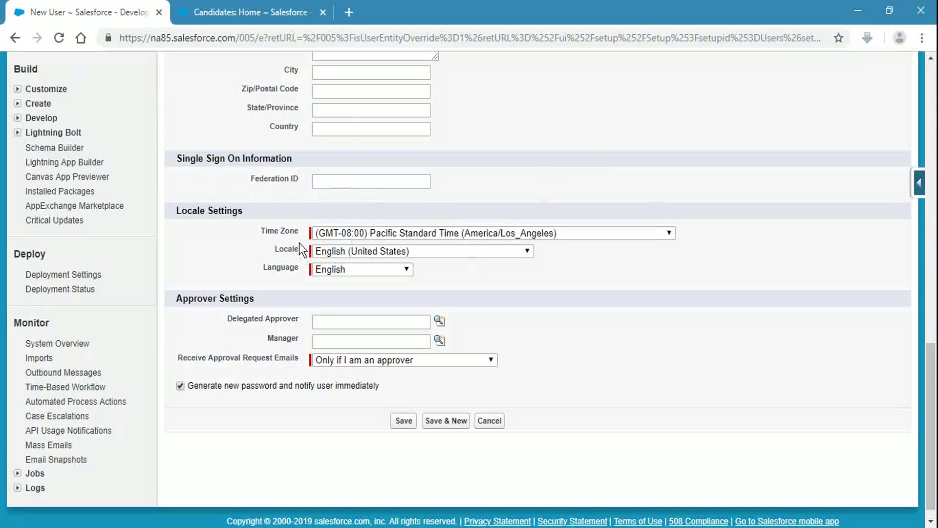
pyautogui.scroll(-1, 250, 226)
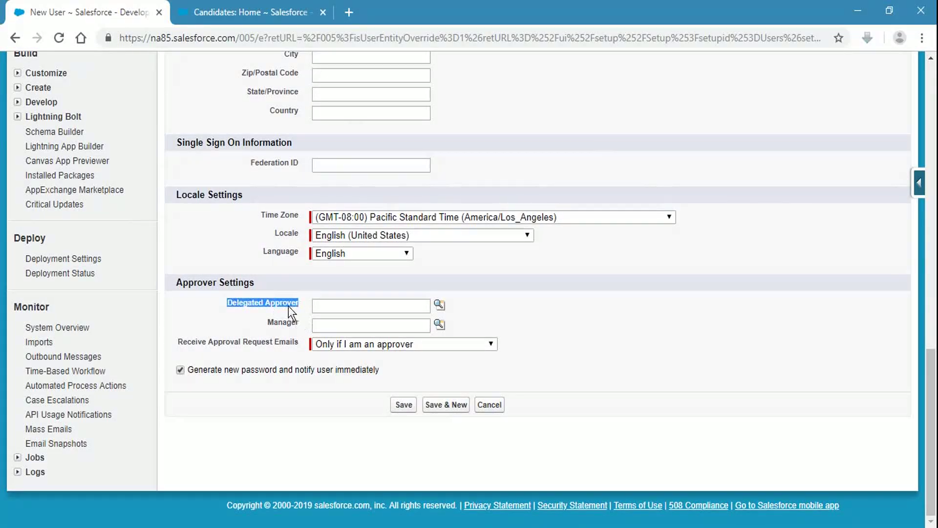
pyautogui.moveTo(275, 324); pyautogui.dragTo(311, 322)
pyautogui.click(511, 333)
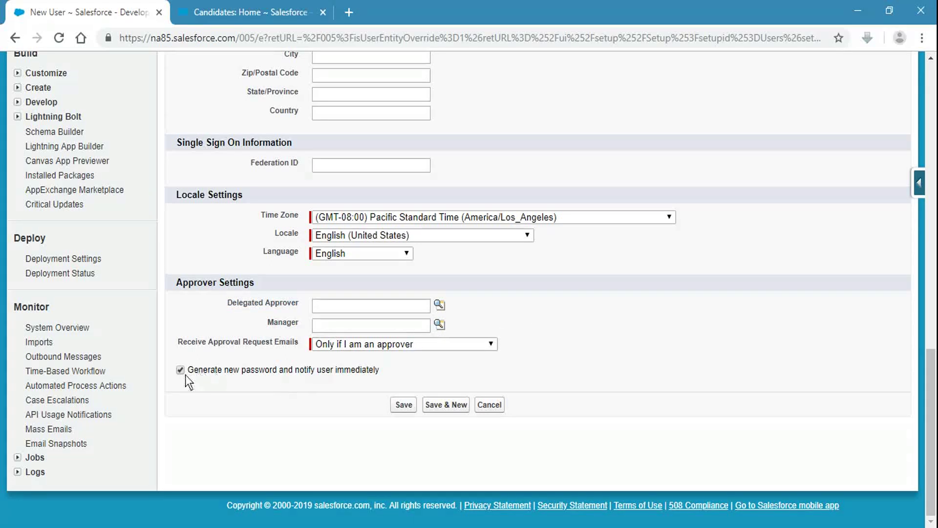
pyautogui.scroll(12, 635, 349)
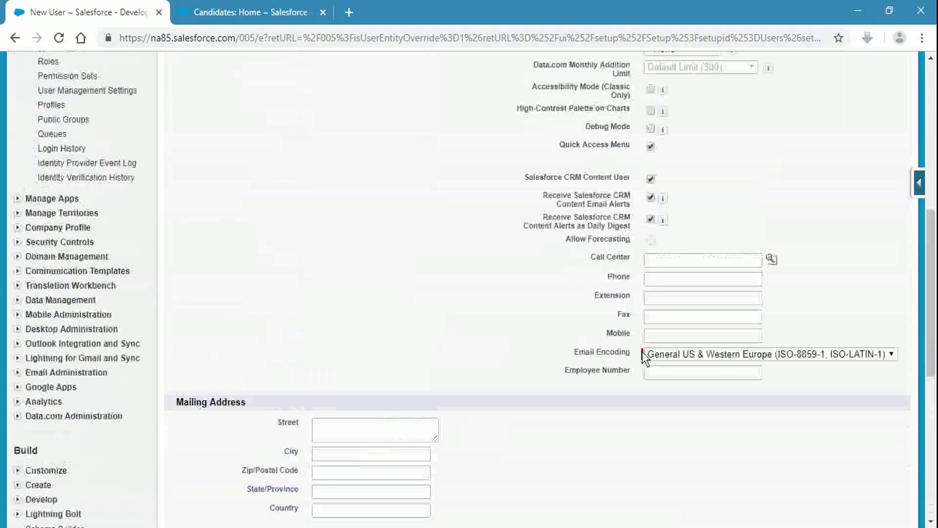
pyautogui.scroll(5, 642, 351)
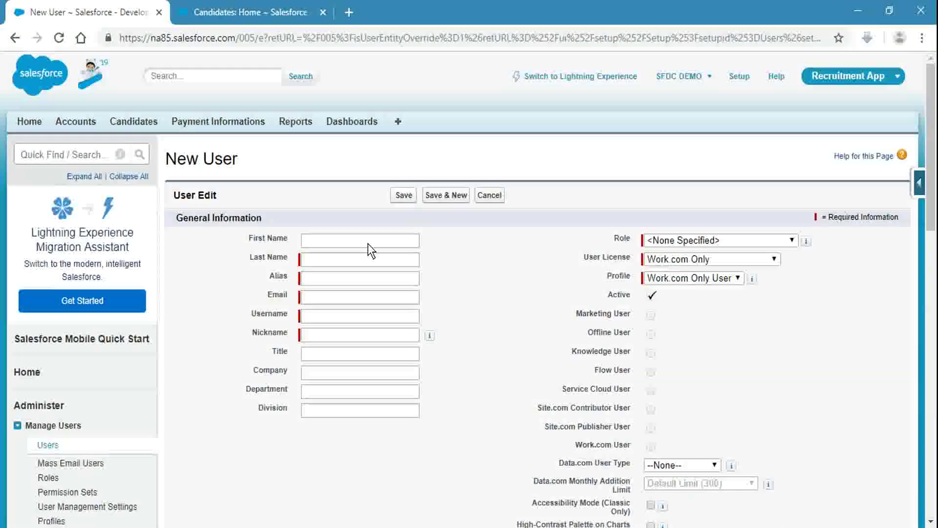
# Enter the new user's first and last name, correcting typos, so the alias auto-fills.
pyautogui.click(350, 241)
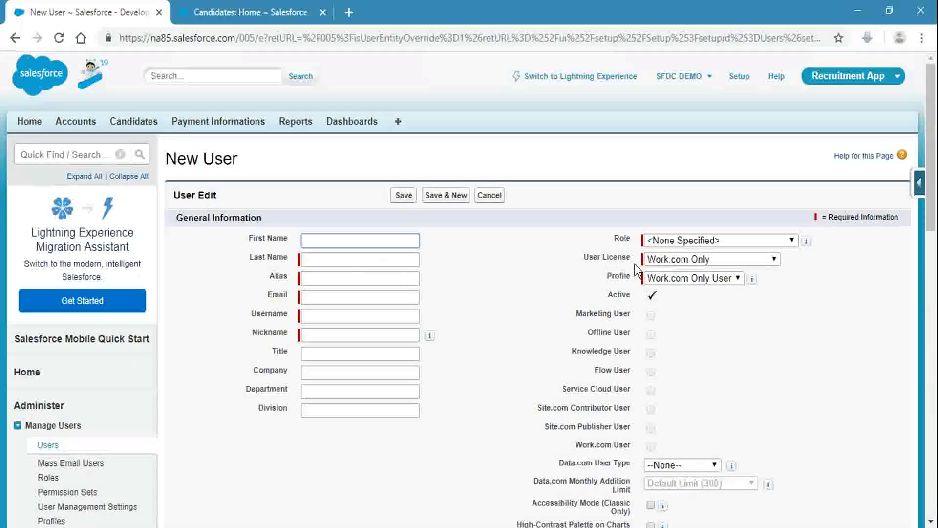
pyautogui.write('Robert')
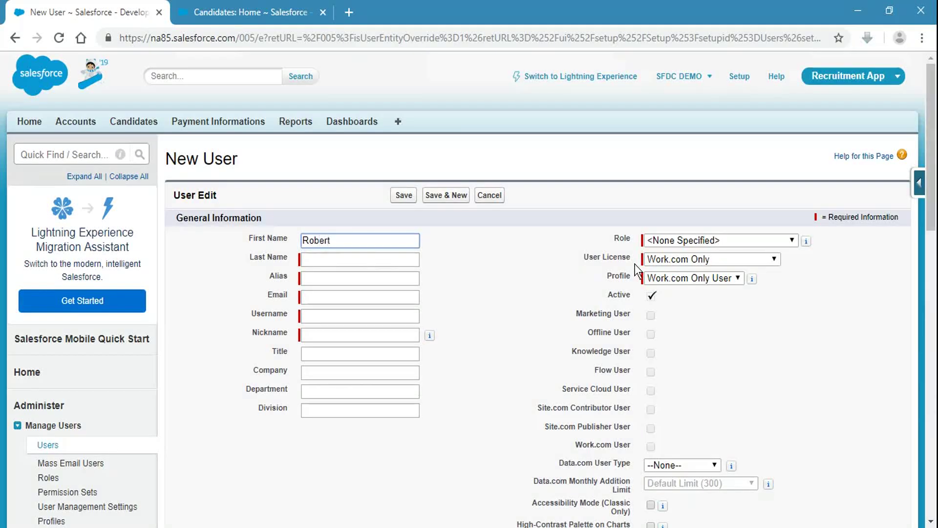
pyautogui.hotkey('ctrl', 'a')
pyautogui.press('BackSpace')
pyautogui.press('Tab')
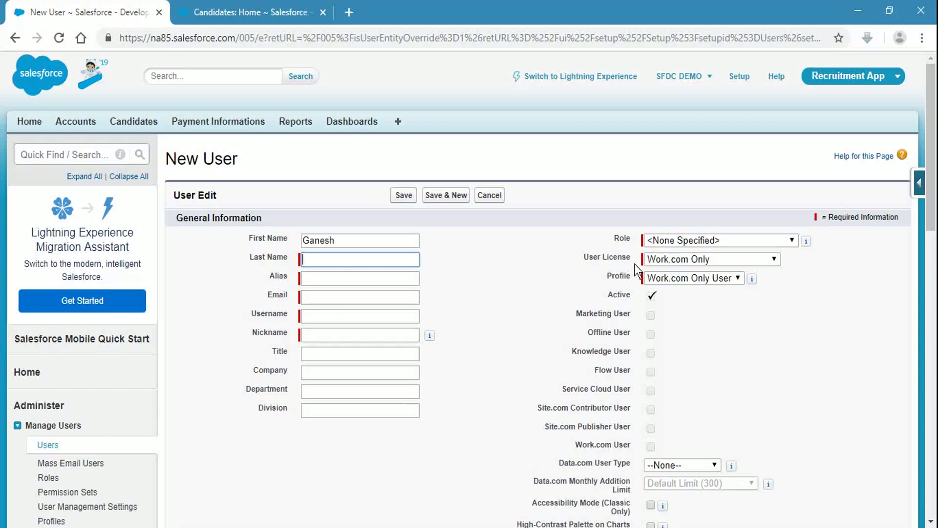
pyautogui.hotkey('ctrl', 'a')
pyautogui.press('Tab')
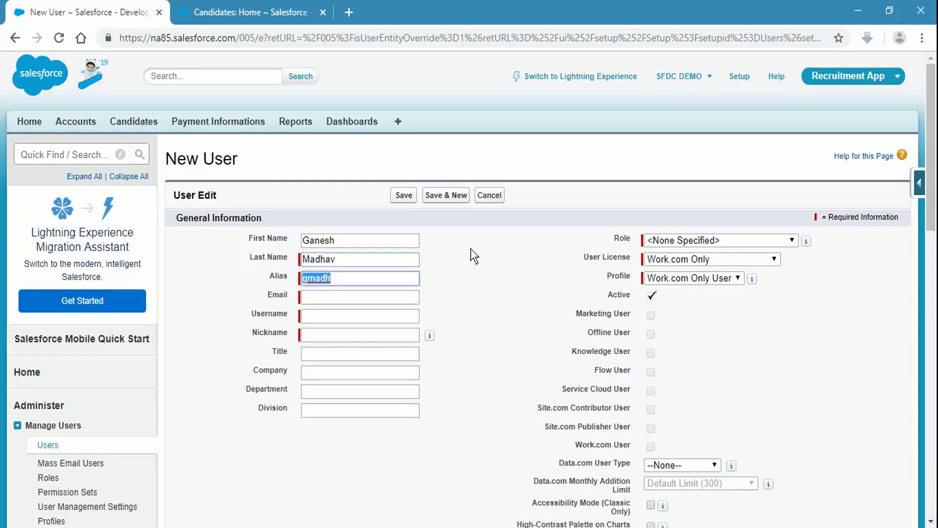
# Enter the user's email address so the username auto-fills.
pyautogui.click(327, 299)
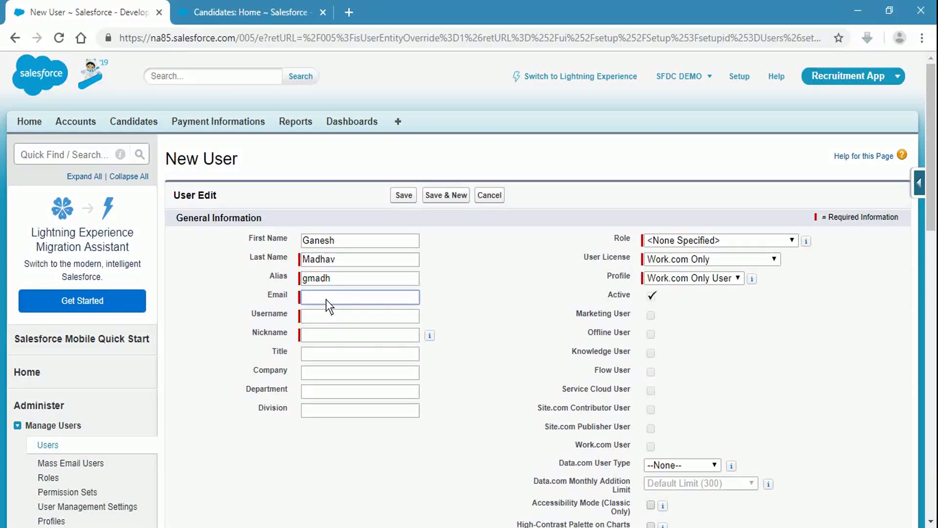
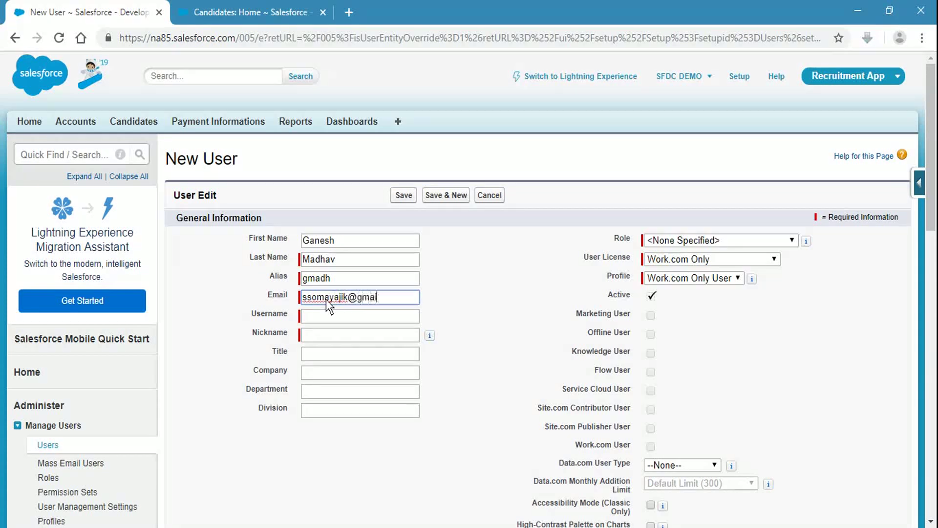
pyautogui.click(327, 315)
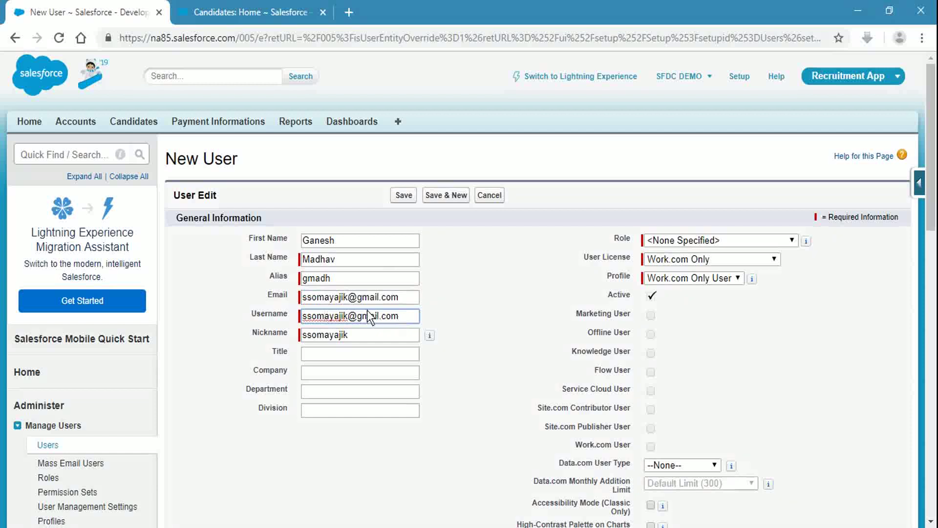
# Rewrite the username's part before the @ as the lowercase first-name.last-name.
pyautogui.click(268, 237)
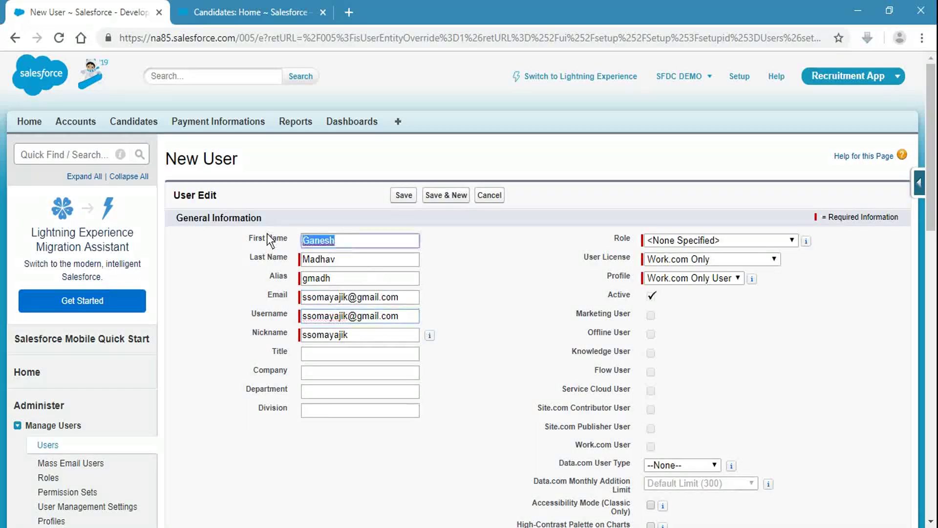
pyautogui.hotkey('ctrl', 'c')
pyautogui.click(337, 315)
pyautogui.hotkey('ctrl', 'Left')
pyautogui.hotkey('ctrl', 'shift', 'Right')
pyautogui.hotkey('ctrl', 'v')
pyautogui.press('Home')
pyautogui.press('Delete')
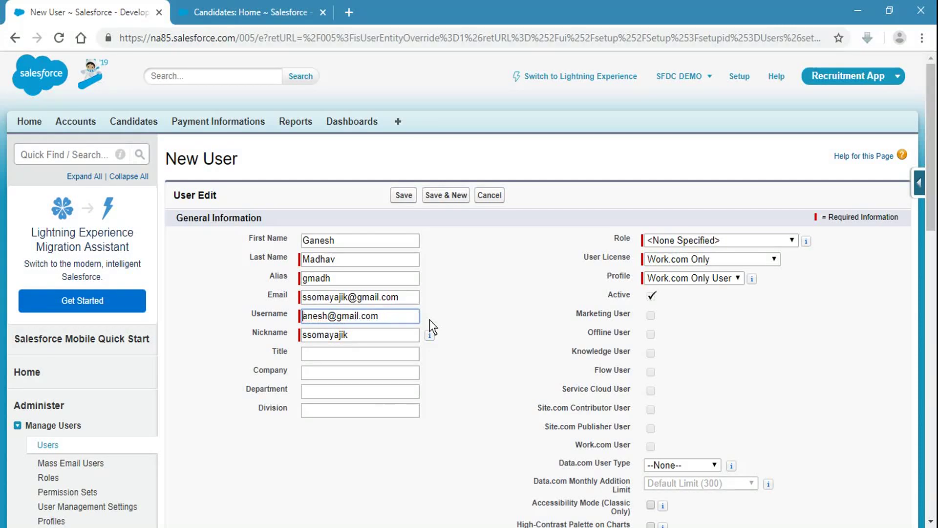
pyautogui.hotkey('ctrl', 'Right')
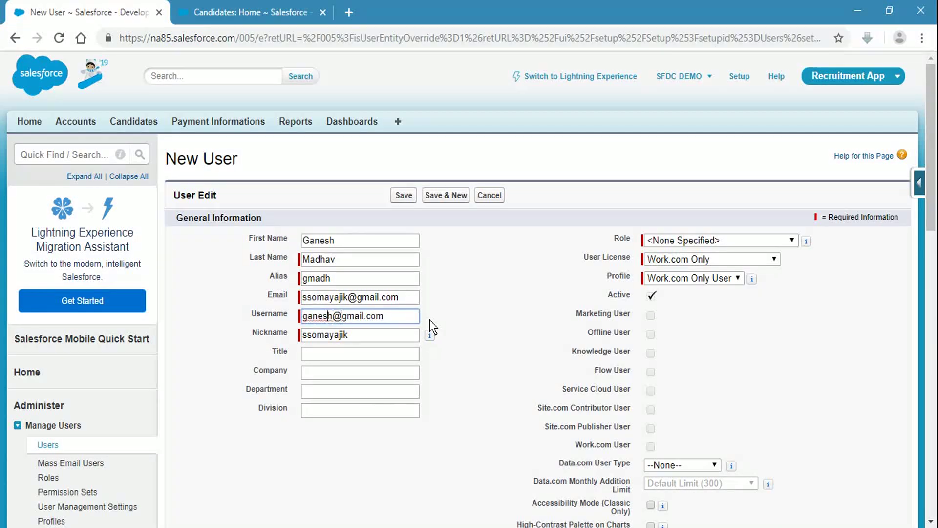
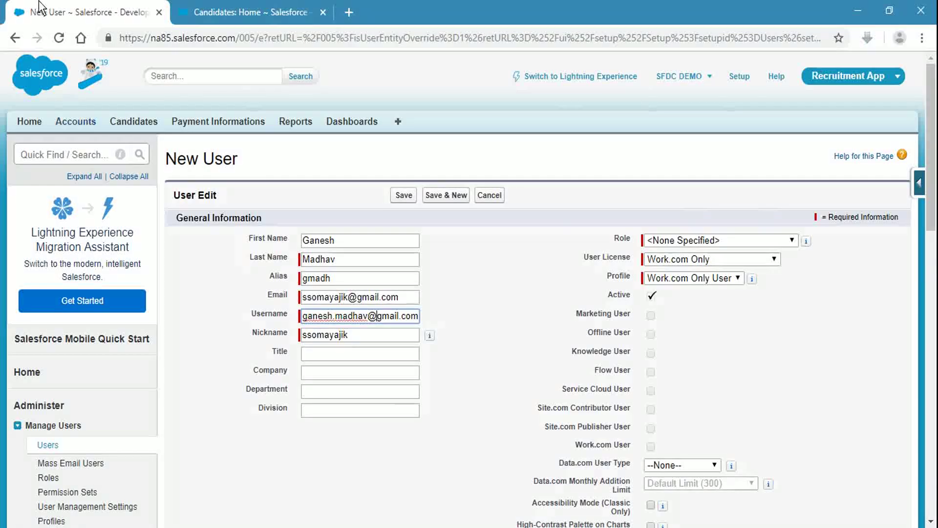
# Open the Users list in a new tab to view All Users.
pyautogui.rightClick(47, 443)
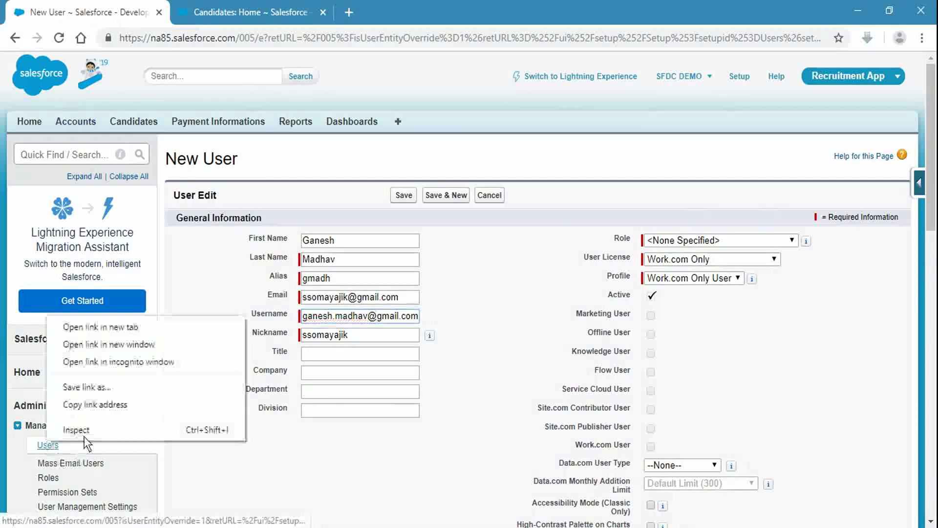
pyautogui.click(109, 332)
pyautogui.click(398, 11)
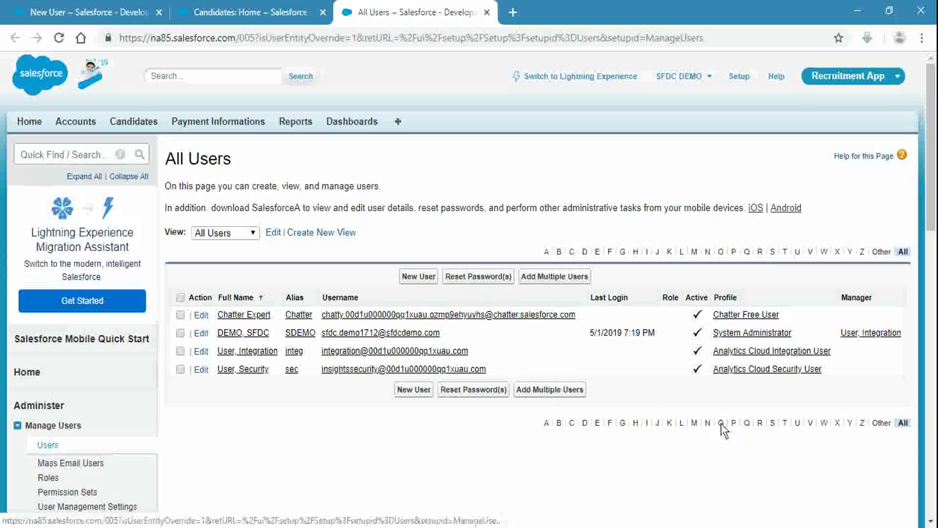
# Change the username domain from gmail to sfdcdemo and remove the dot between the names.
pyautogui.click(93, 12)
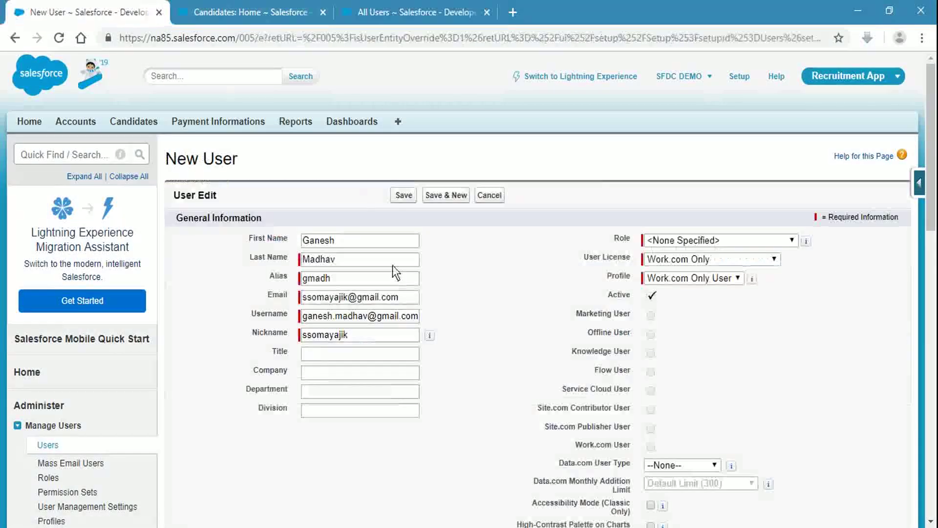
pyautogui.moveTo(380, 318); pyautogui.dragTo(399, 318)
pyautogui.write('sfdcde')
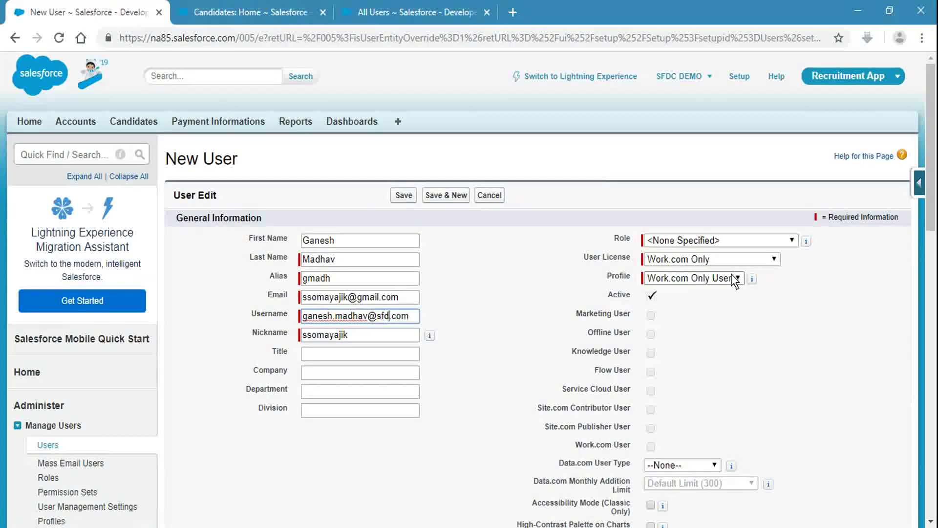
pyautogui.write('mo')
pyautogui.press('Left')
pyautogui.press('Left')
pyautogui.press('Left')
pyautogui.press('Left')
pyautogui.press('Left')
pyautogui.press('Left')
pyautogui.press('Left')
pyautogui.press('Left')
pyautogui.press('Left')
pyautogui.press('Left')
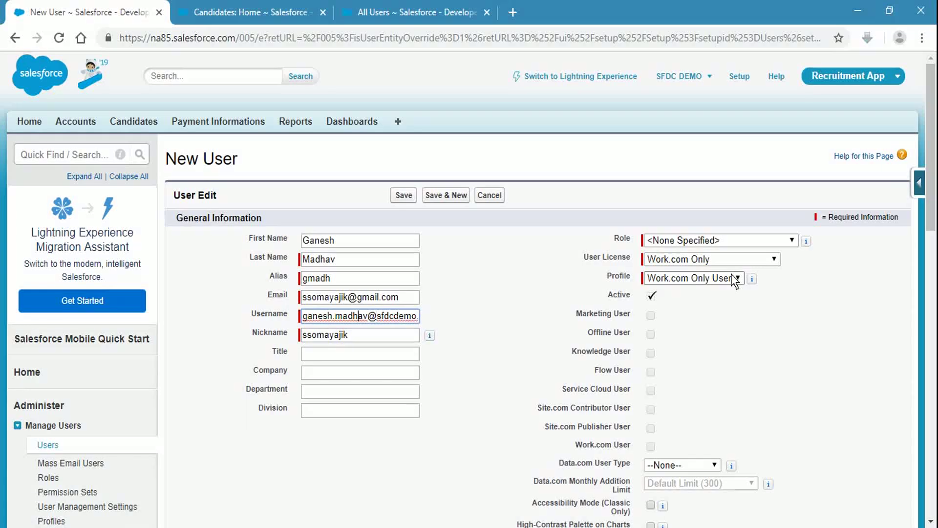
pyautogui.press('Left')
pyautogui.press('Left')
pyautogui.press('BackSpace')
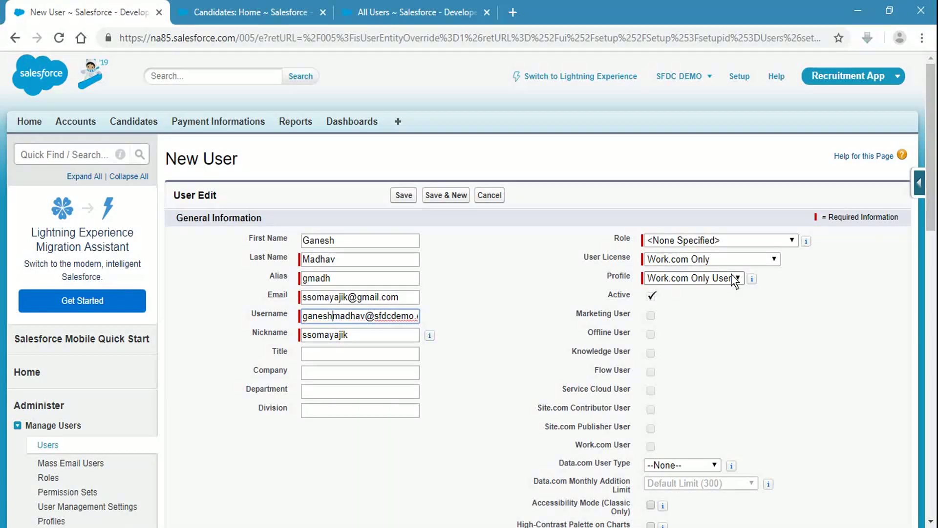
pyautogui.click(500, 266)
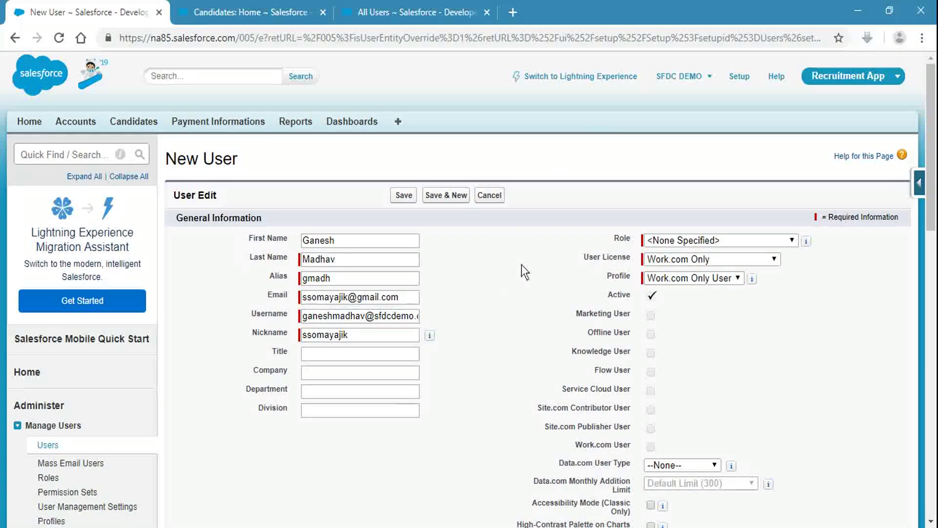
# Keep Role as none specified, then try the Chatter External and Chatter Free licences and check their profiles.
pyautogui.click(699, 245)
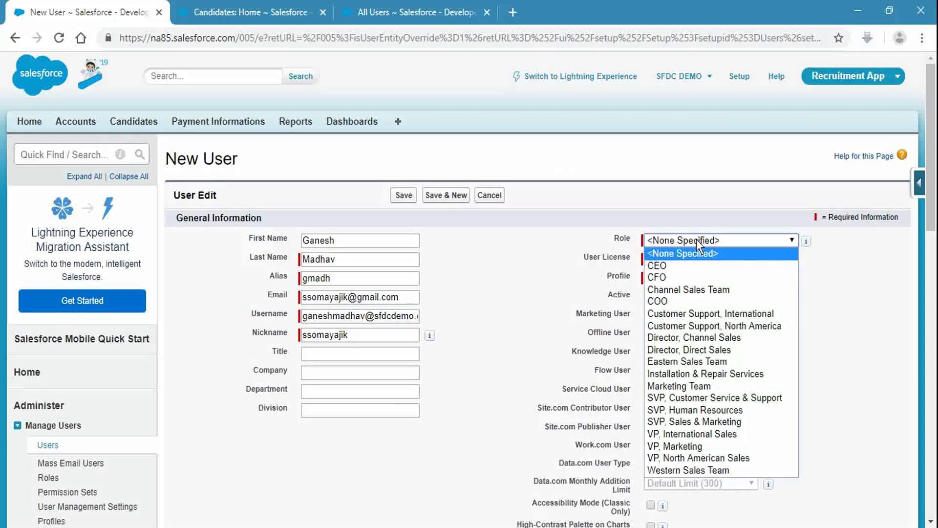
pyautogui.click(578, 251)
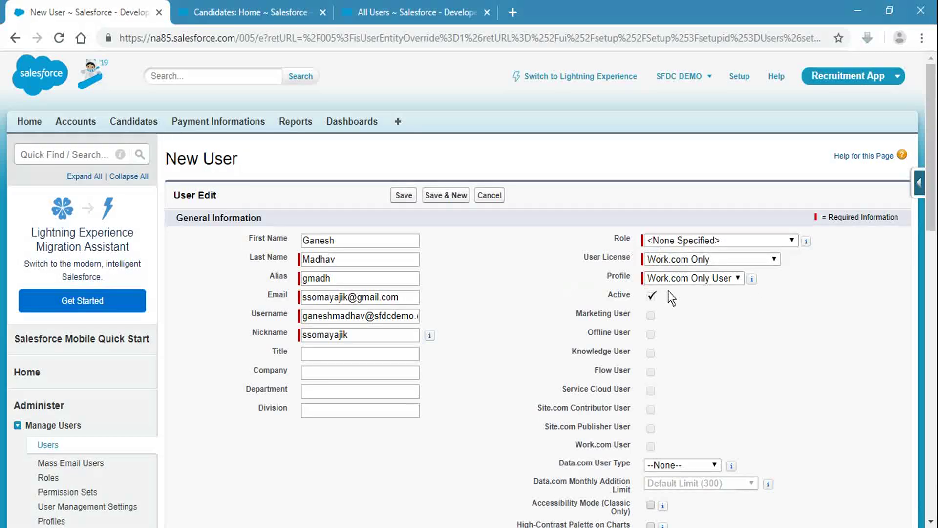
pyautogui.click(700, 263)
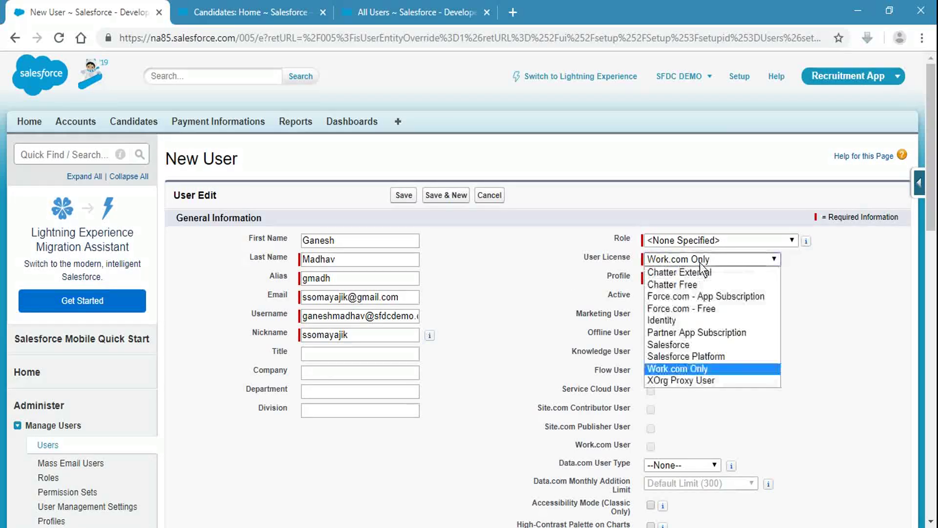
pyautogui.click(696, 346)
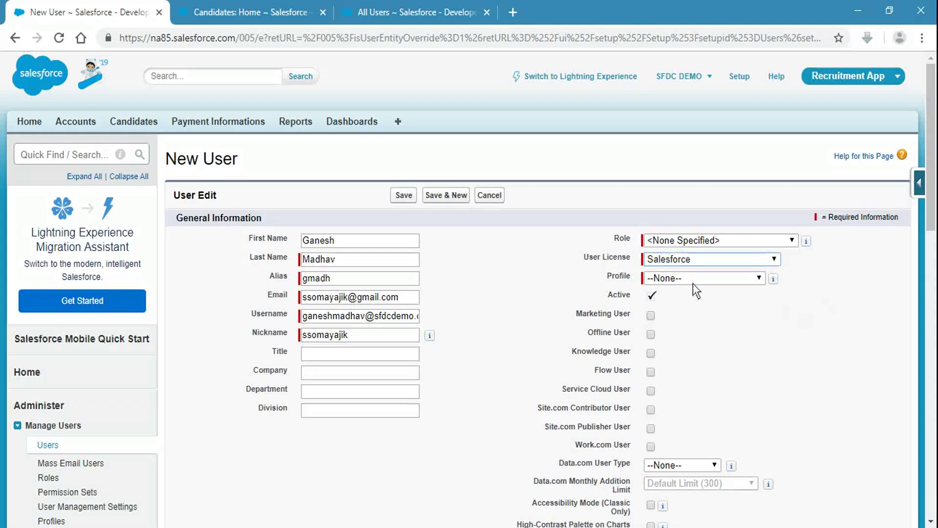
pyautogui.click(683, 260)
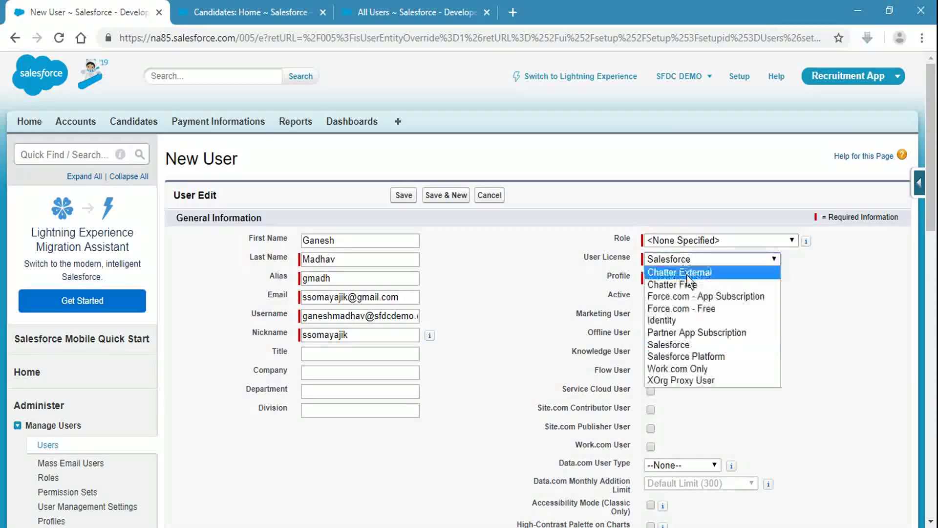
pyautogui.click(687, 275)
pyautogui.click(687, 279)
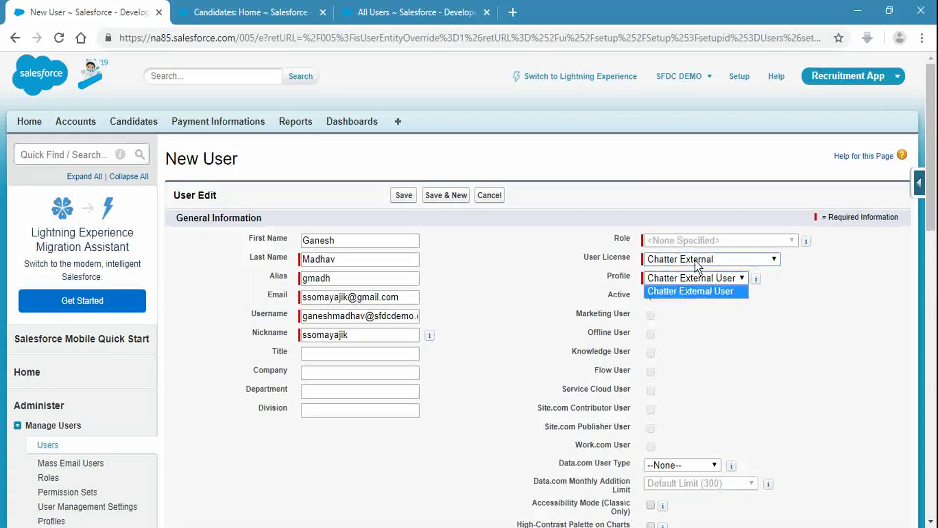
pyautogui.click(695, 260)
pyautogui.click(700, 286)
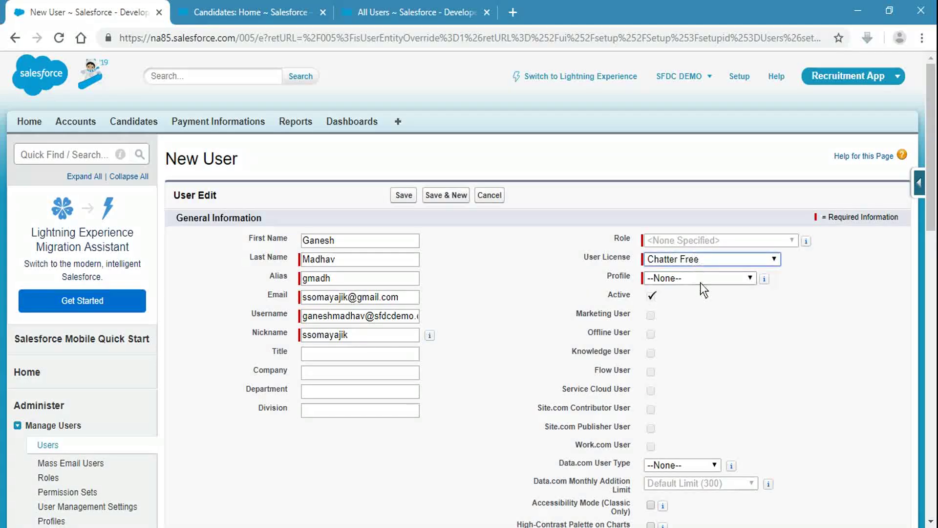
pyautogui.click(699, 278)
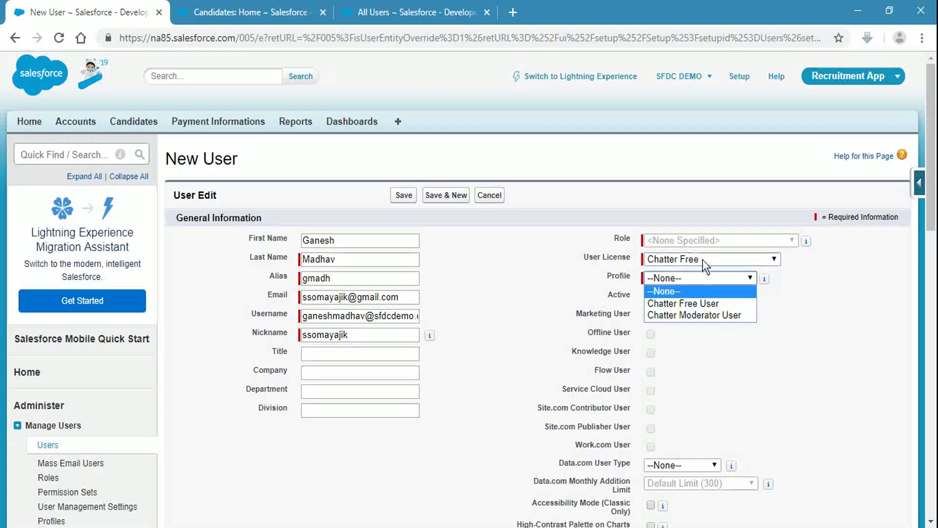
pyautogui.click(703, 260)
pyautogui.click(697, 272)
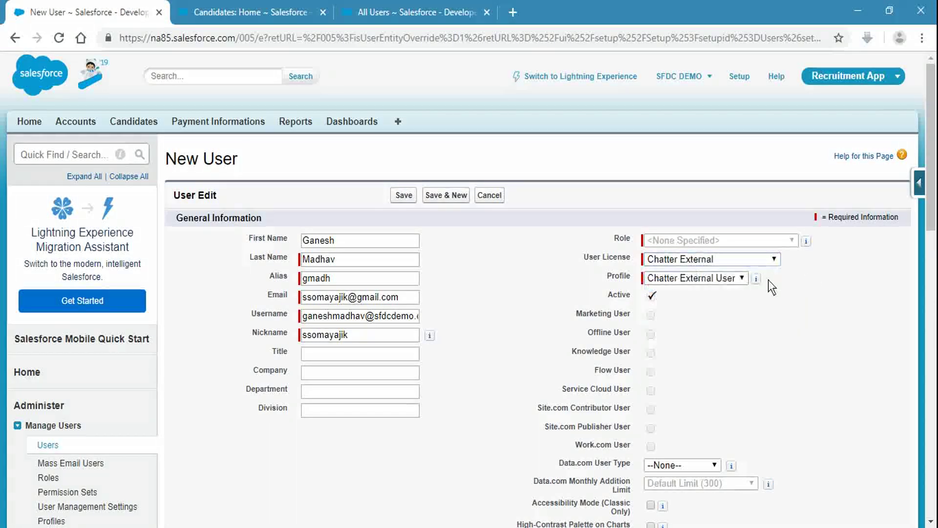
pyautogui.click(742, 278)
pyautogui.click(815, 278)
# Try Chatter Free with the Chatter Free User profile and Force.com - App Subscription, then return the licence to Salesforce.
pyautogui.click(691, 259)
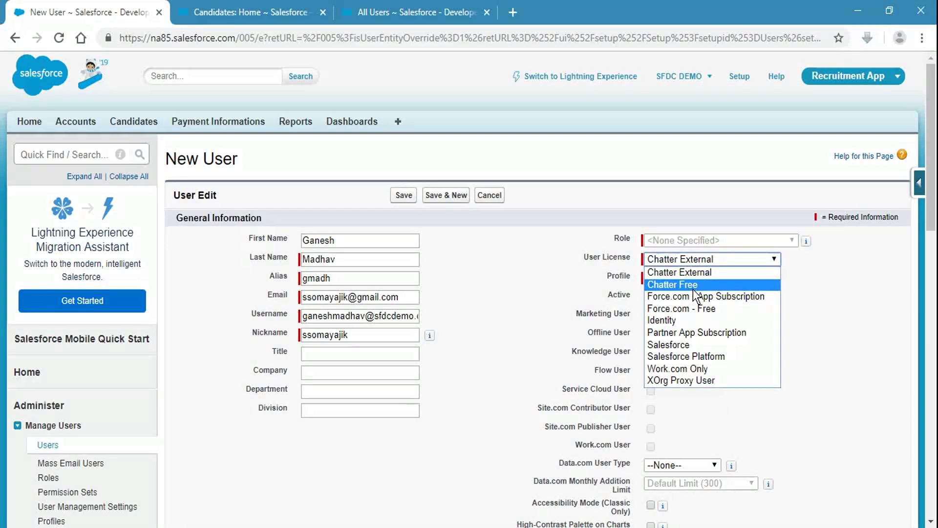
pyautogui.click(693, 289)
pyautogui.click(694, 277)
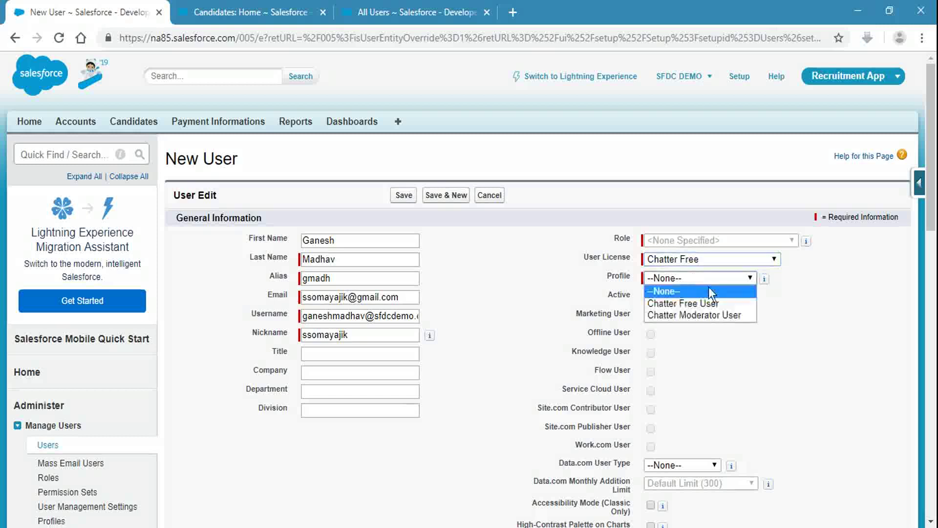
pyautogui.click(718, 303)
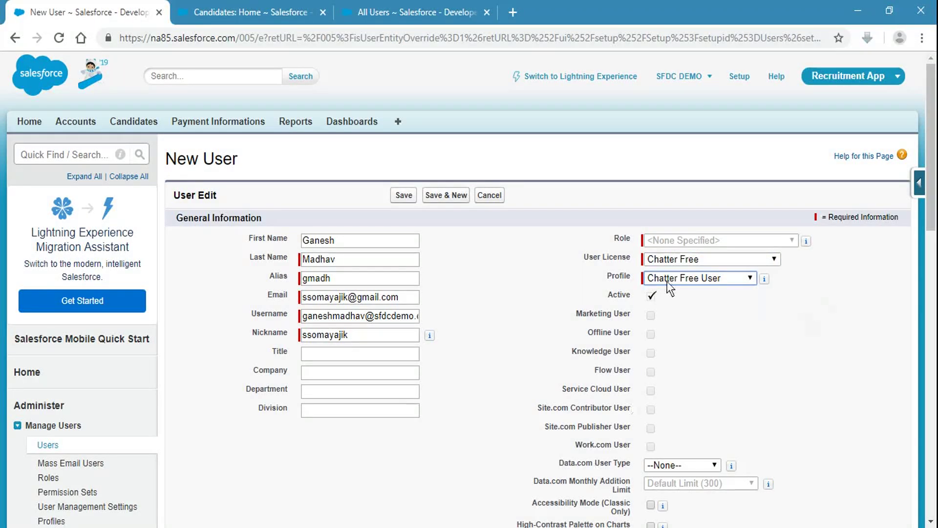
pyautogui.click(686, 280)
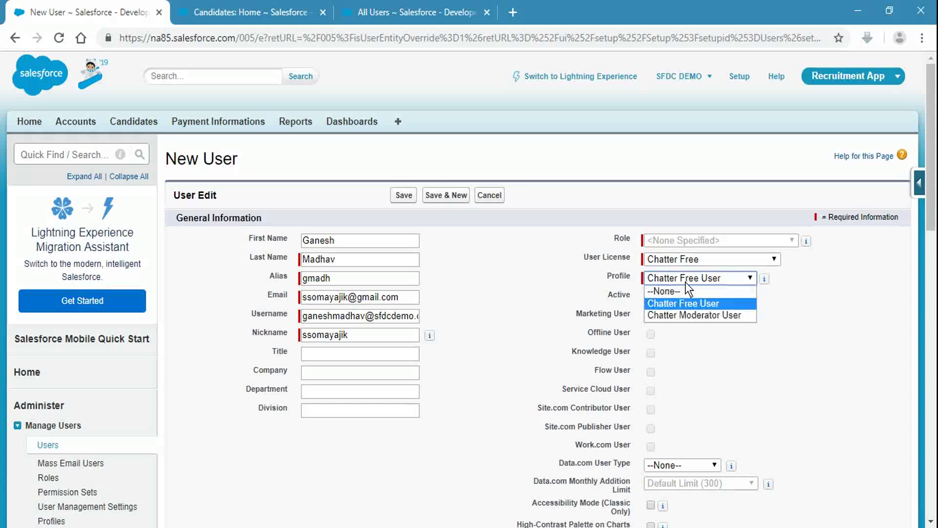
pyautogui.click(744, 262)
pyautogui.click(723, 296)
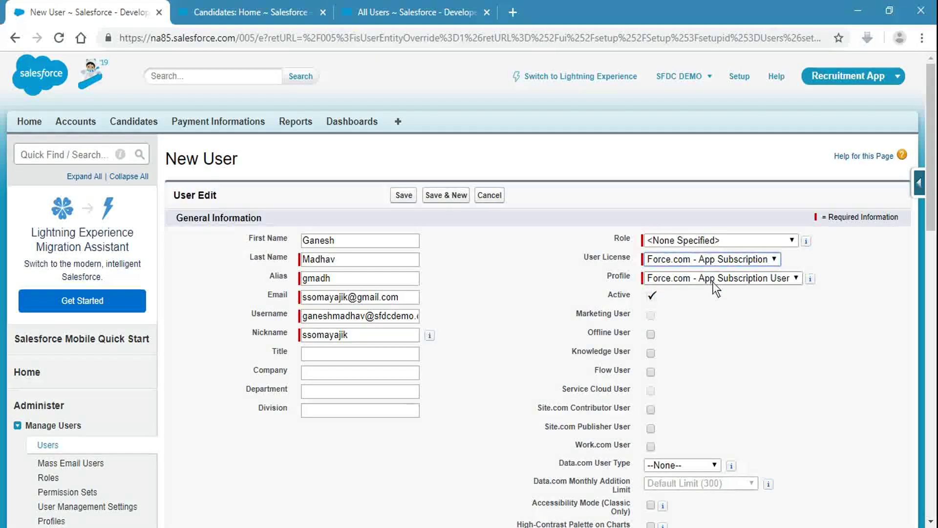
pyautogui.click(686, 260)
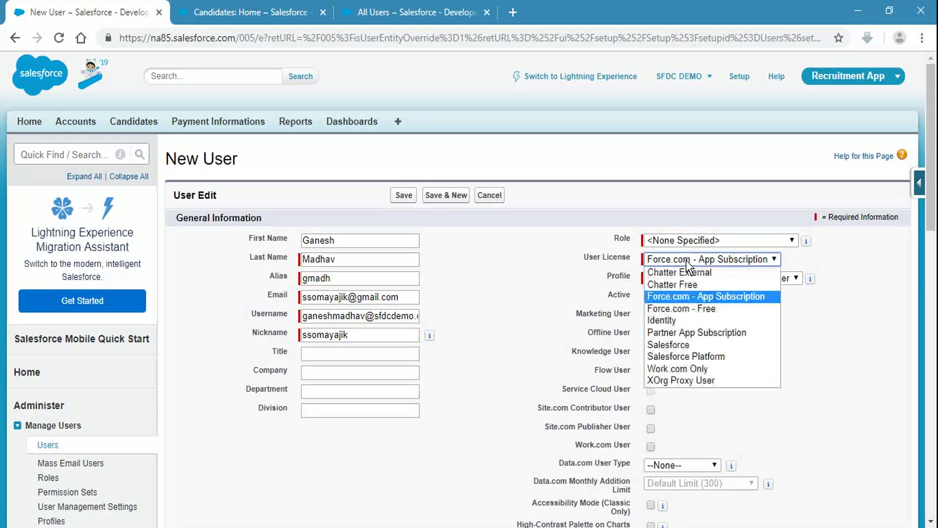
pyautogui.click(848, 301)
pyautogui.click(723, 260)
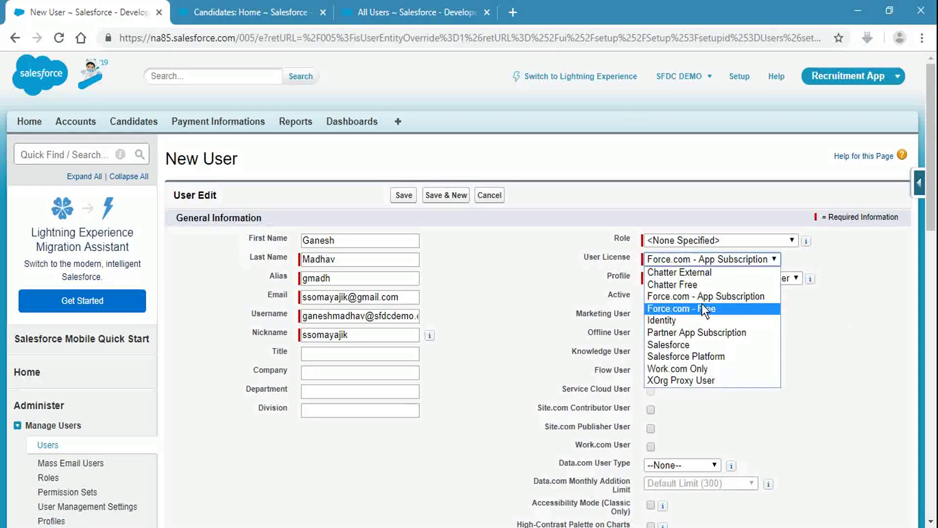
pyautogui.click(709, 345)
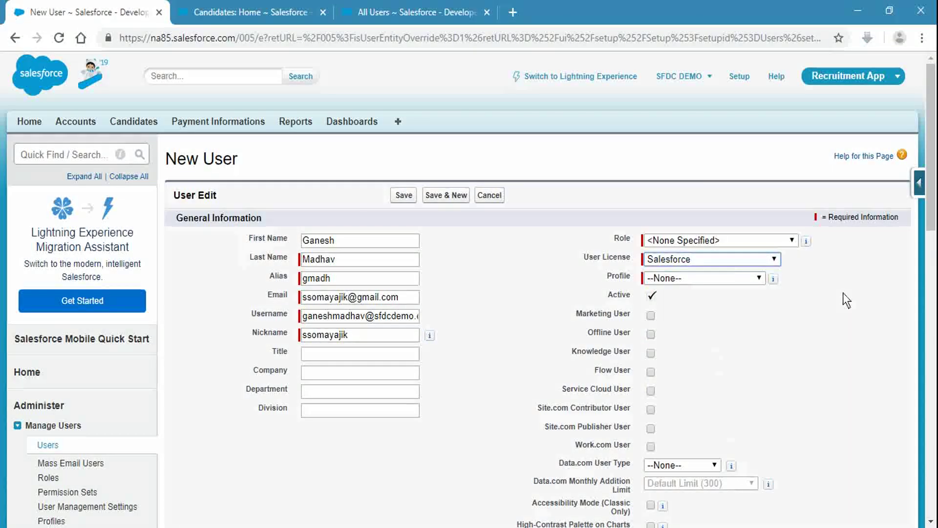
# Set the profile to Standard User instead of System Administrator.
pyautogui.click(703, 277)
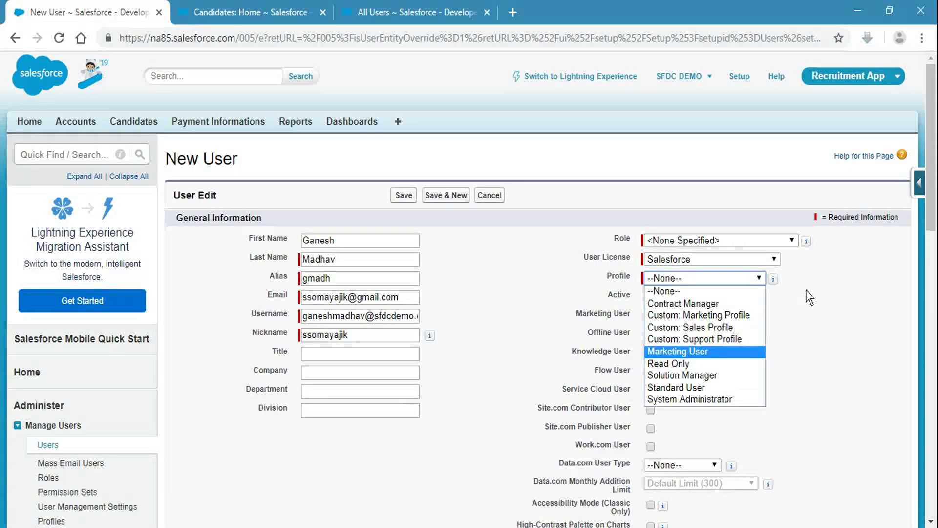
pyautogui.click(721, 400)
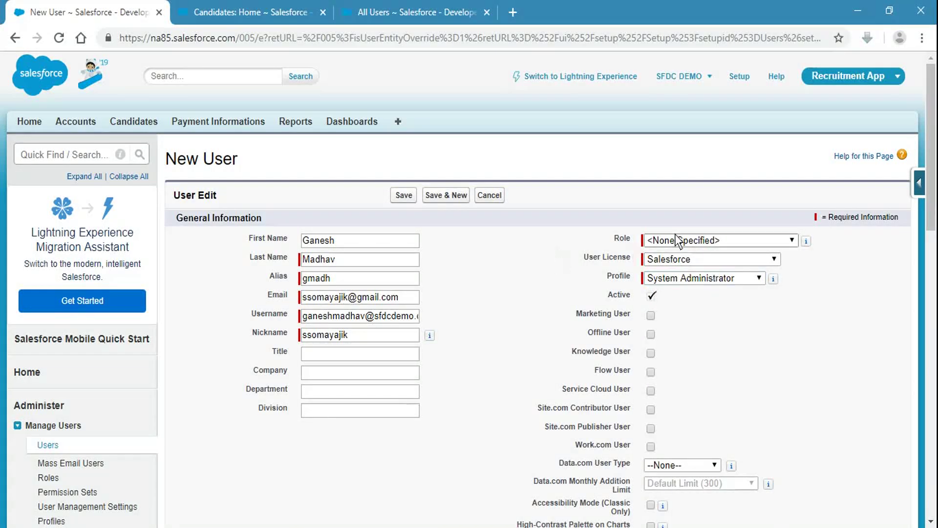
pyautogui.click(704, 278)
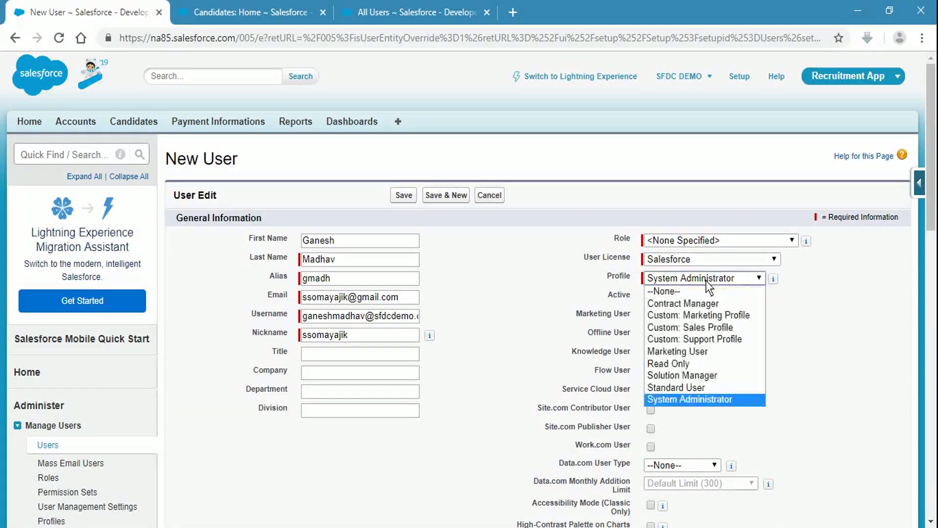
pyautogui.click(703, 388)
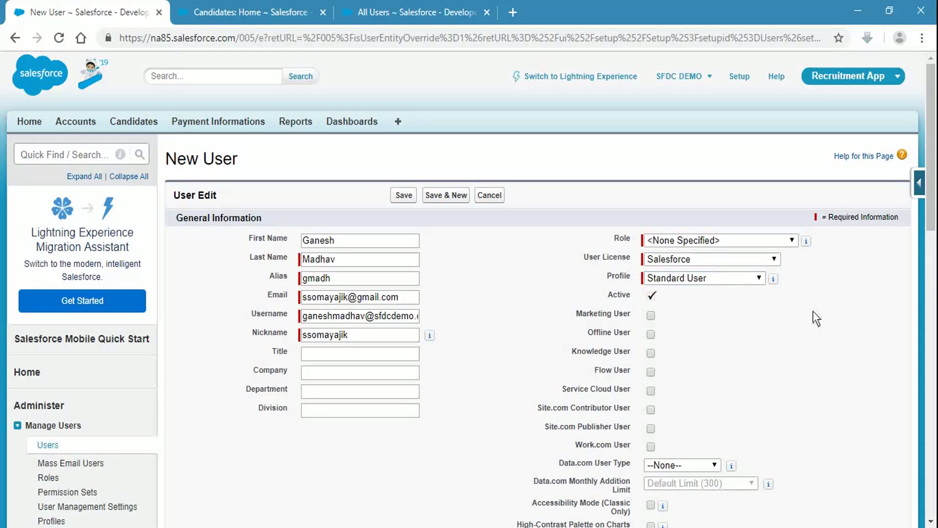
# Save the new user record from the bottom of the form.
pyautogui.scroll(-1, 703, 372)
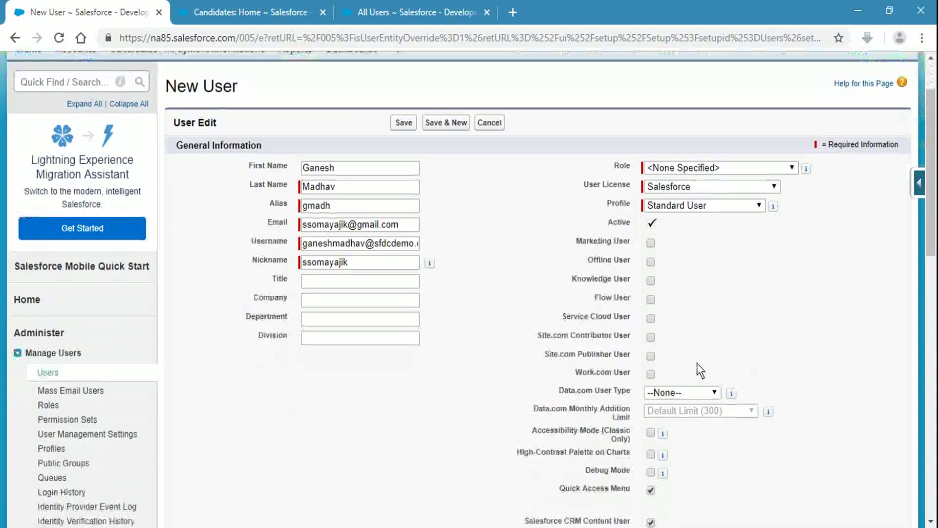
pyautogui.scroll(-2, 731, 479)
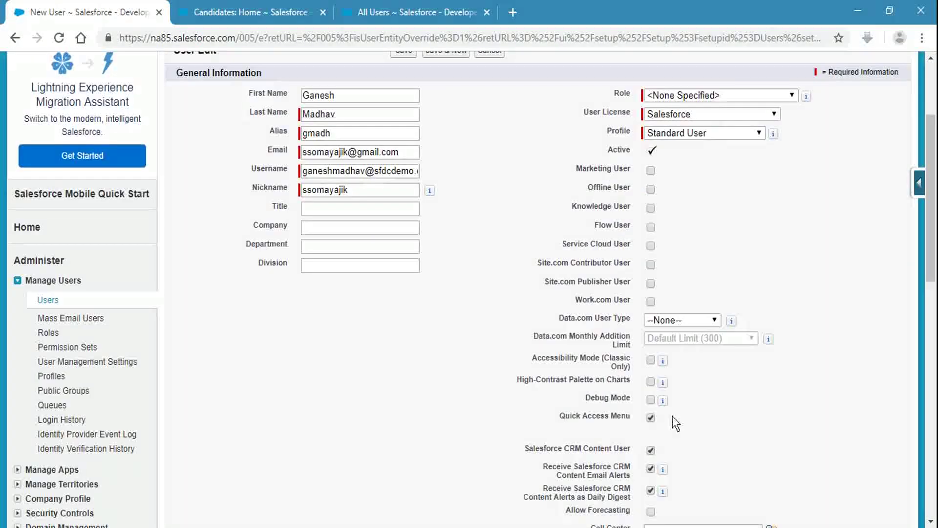
pyautogui.scroll(-1, 657, 416)
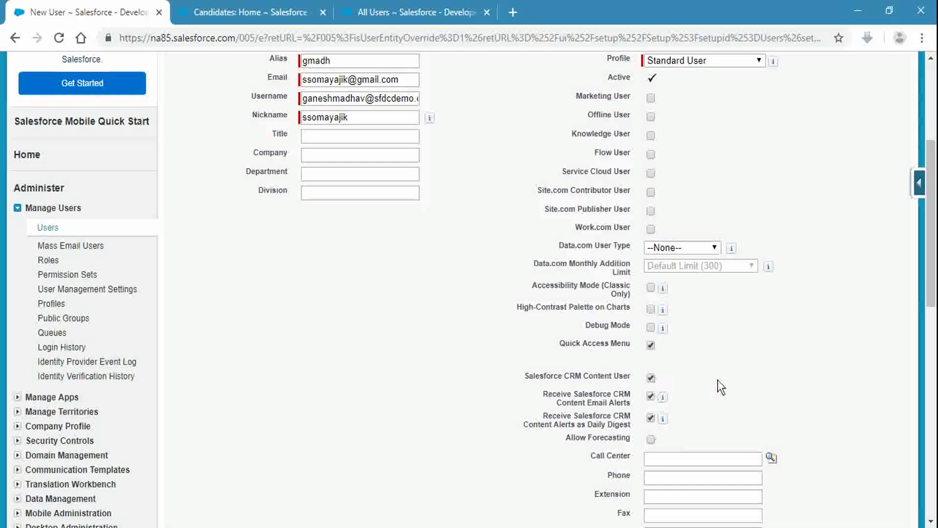
pyautogui.scroll(-1, 720, 386)
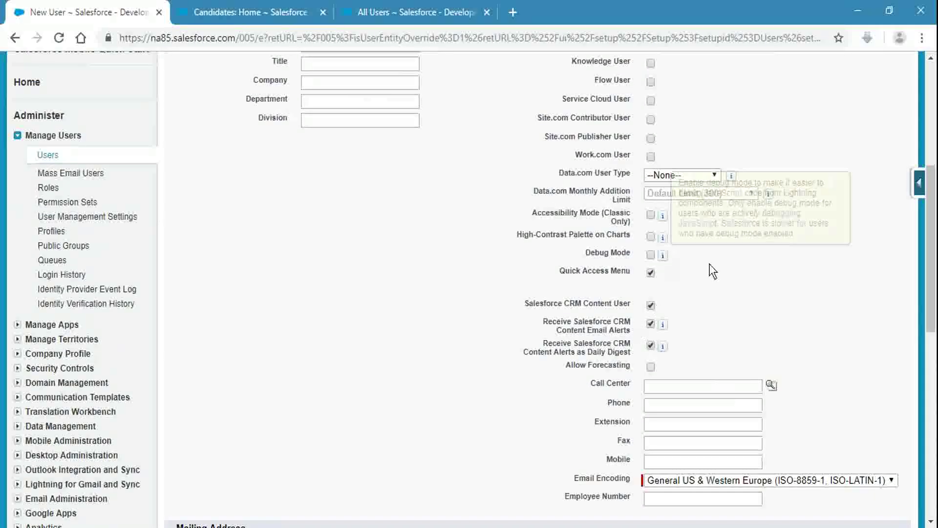
pyautogui.scroll(-1, 711, 266)
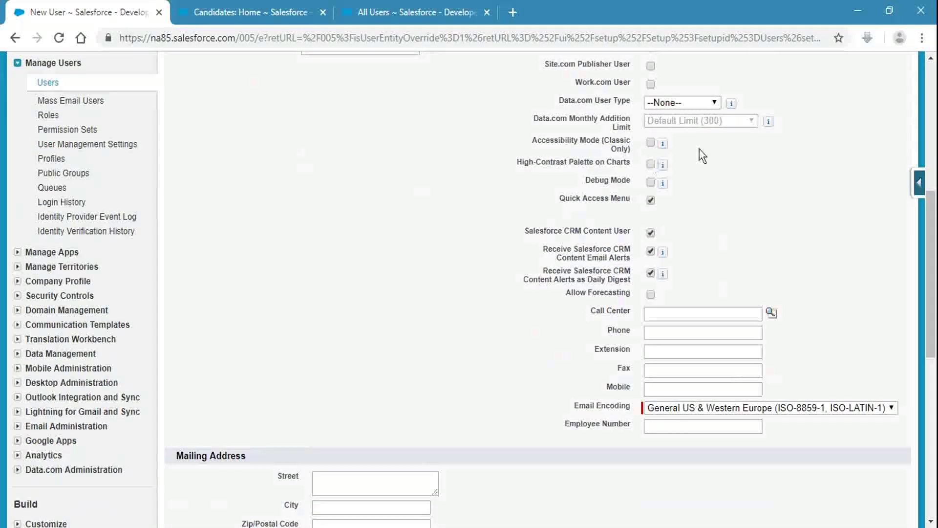
pyautogui.scroll(-2, 773, 210)
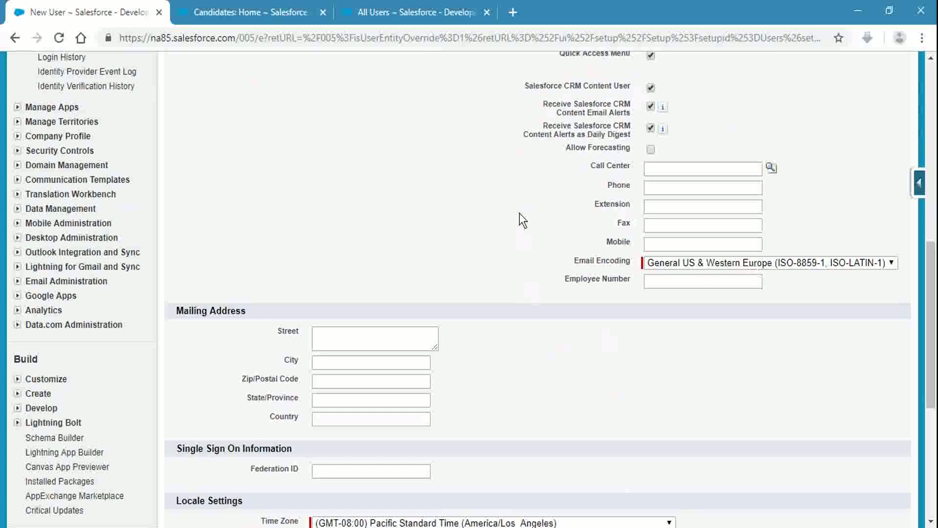
pyautogui.scroll(-4, 520, 213)
pyautogui.click(404, 406)
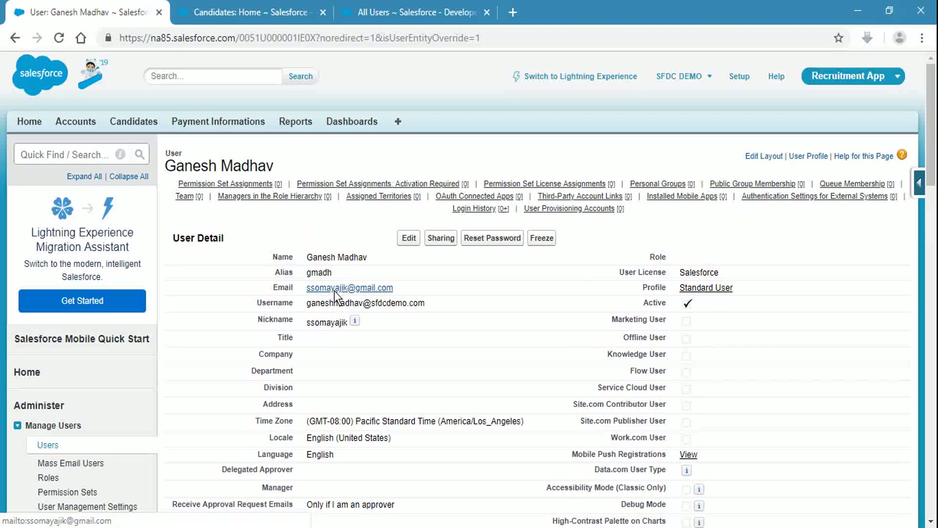
# Open Gmail in a new tab and sign in to the first listed Google account with its password.
pyautogui.click(512, 12)
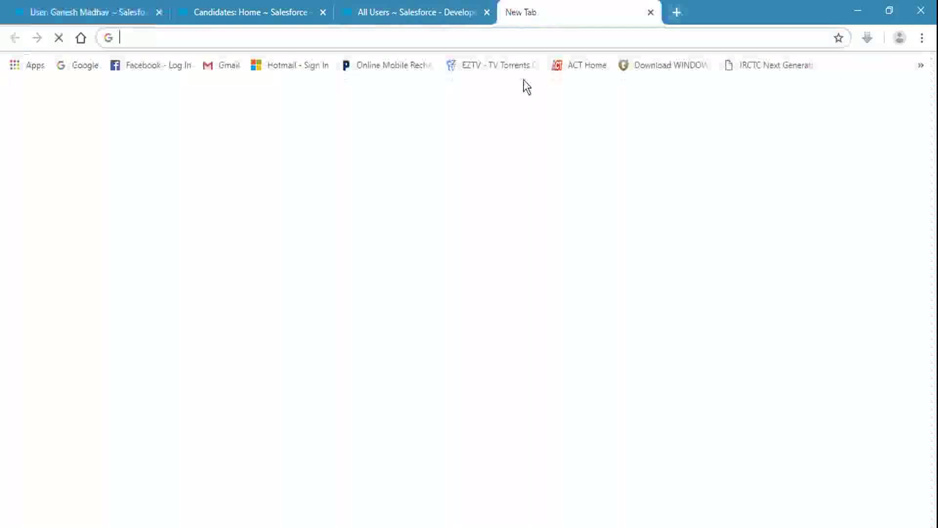
pyautogui.click(831, 101)
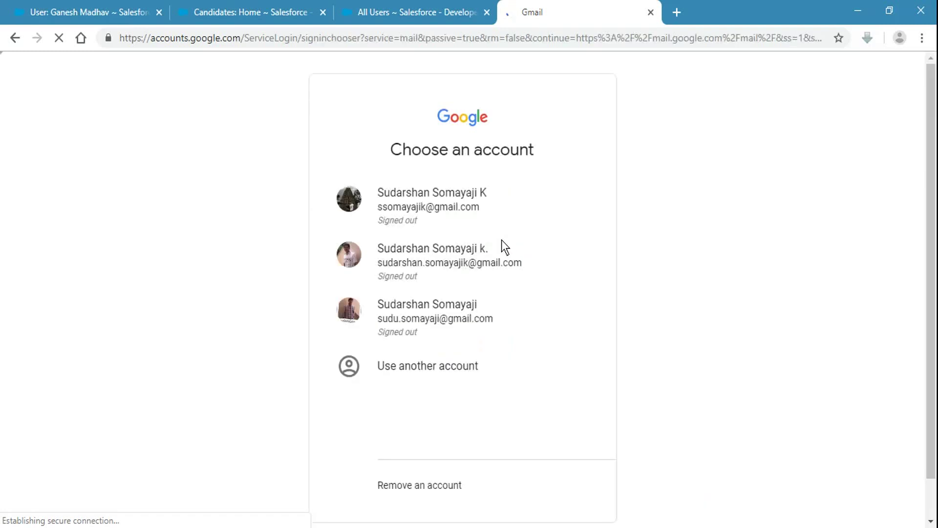
pyautogui.click(448, 198)
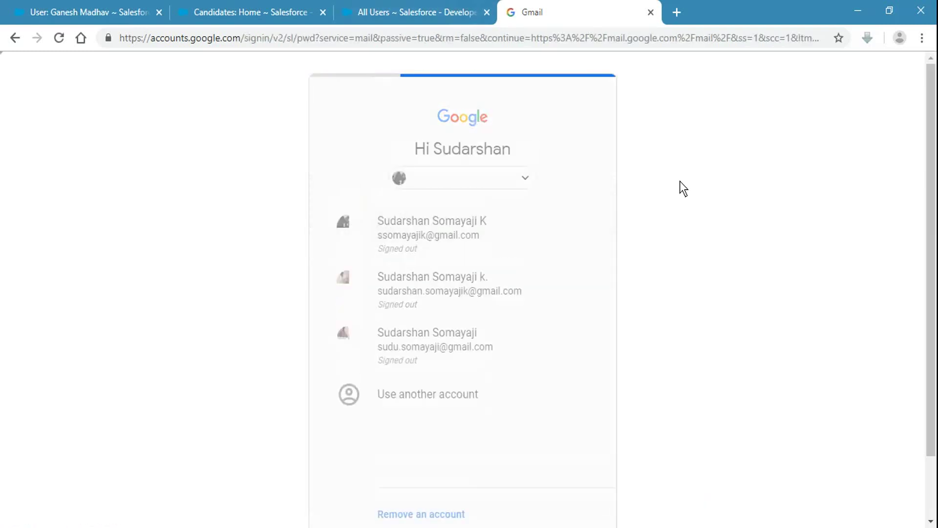
pyautogui.write('••••••••')
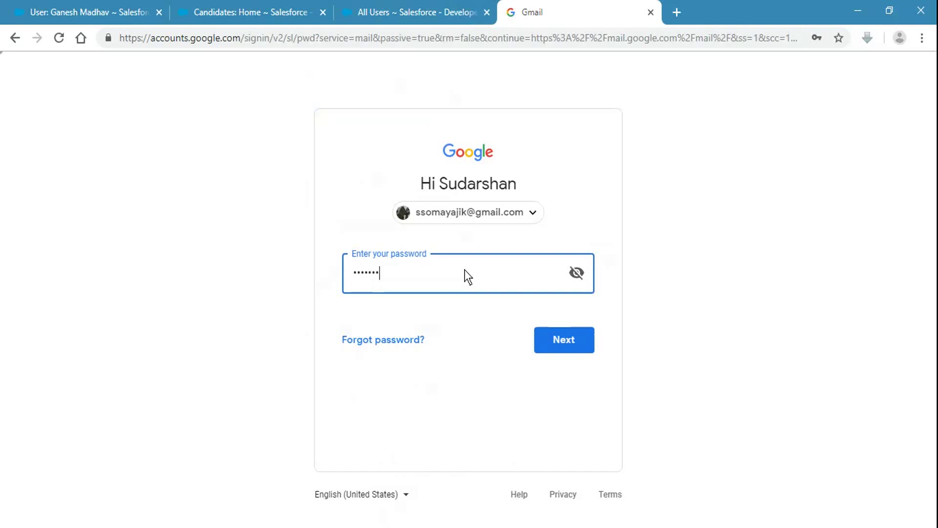
pyautogui.write('•••••')
pyautogui.click(585, 348)
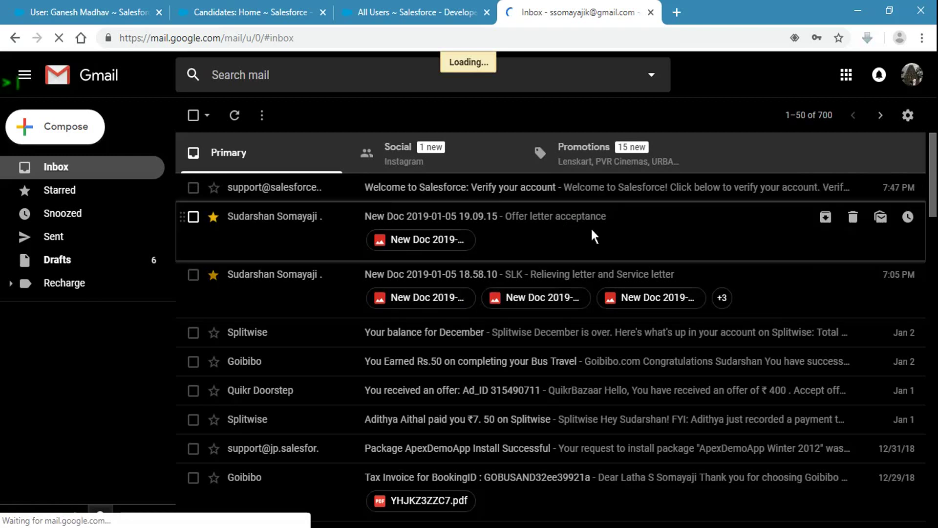
# Open the Welcome to Salesforce email and follow its Verify Account link.
pyautogui.click(490, 192)
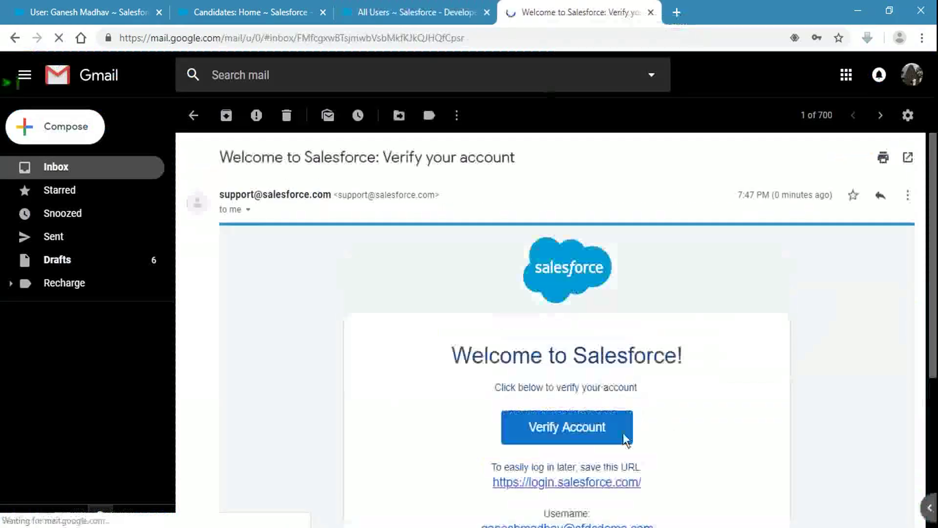
pyautogui.scroll(-1, 635, 394)
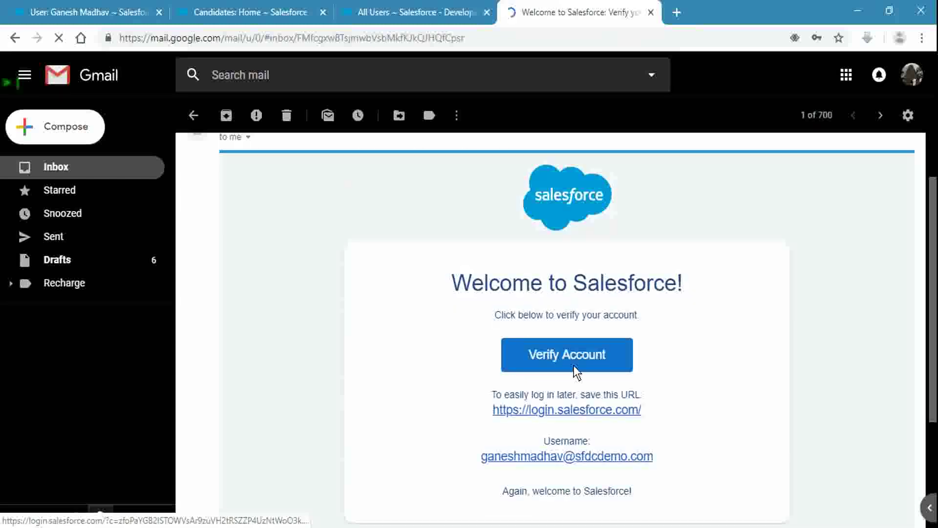
pyautogui.click(623, 355)
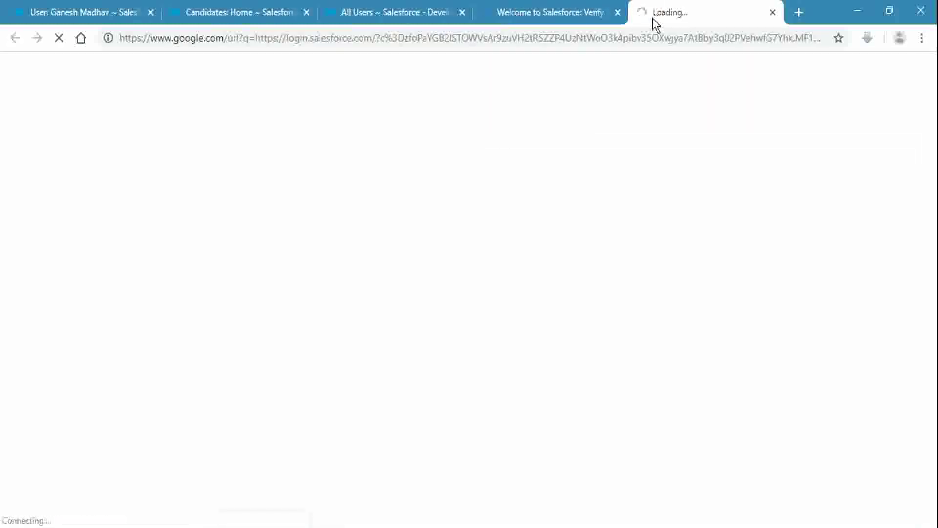
pyautogui.click(548, 7)
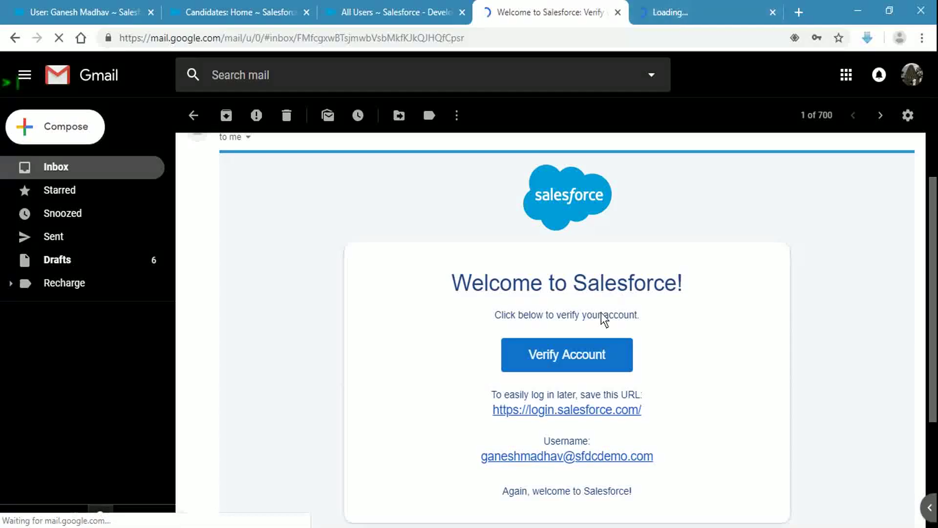
# Copy the verification link address, close the opened tab, and return to the All Users page.
pyautogui.rightClick(586, 353)
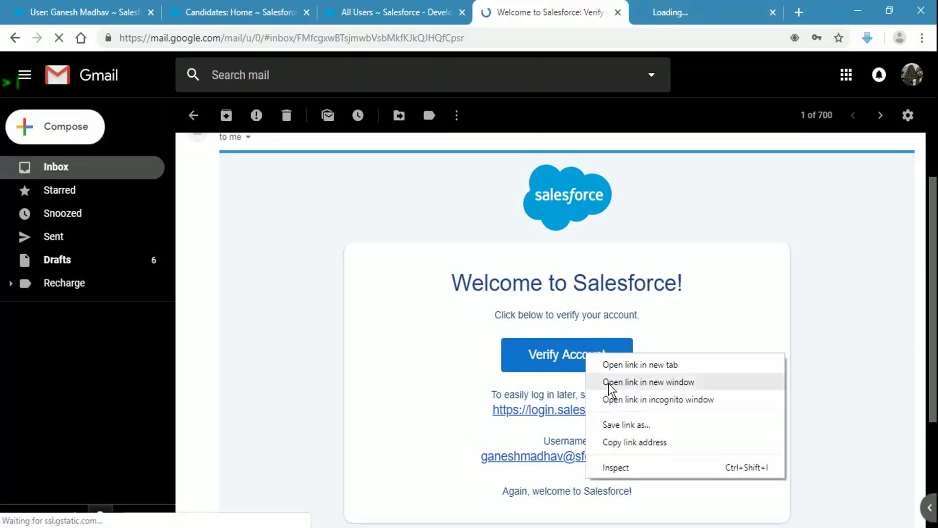
pyautogui.click(649, 446)
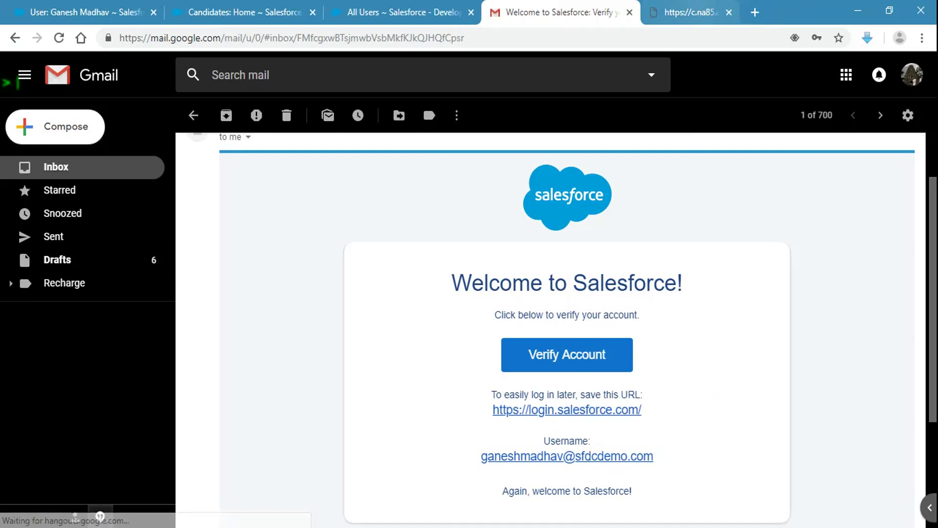
pyautogui.middleClick(689, 7)
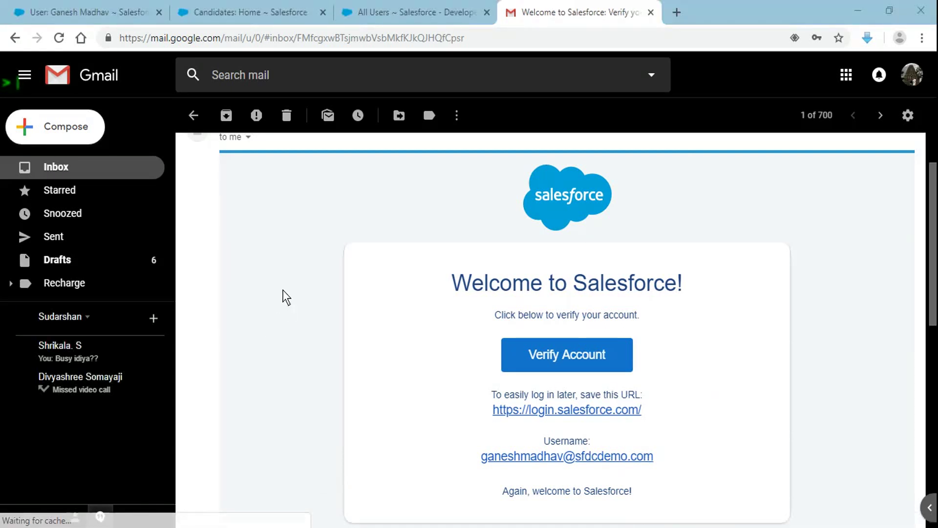
pyautogui.click(421, 7)
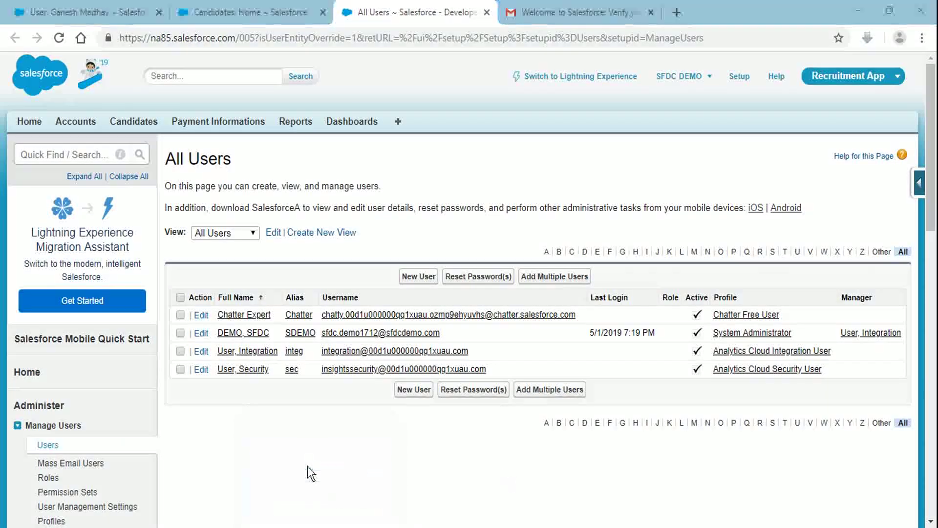
# Load the copied verification link in a new incognito window, then bring the All Users window back.
pyautogui.rightClick(320, 525)
pyautogui.press('Escape')
pyautogui.rightClick(320, 526)
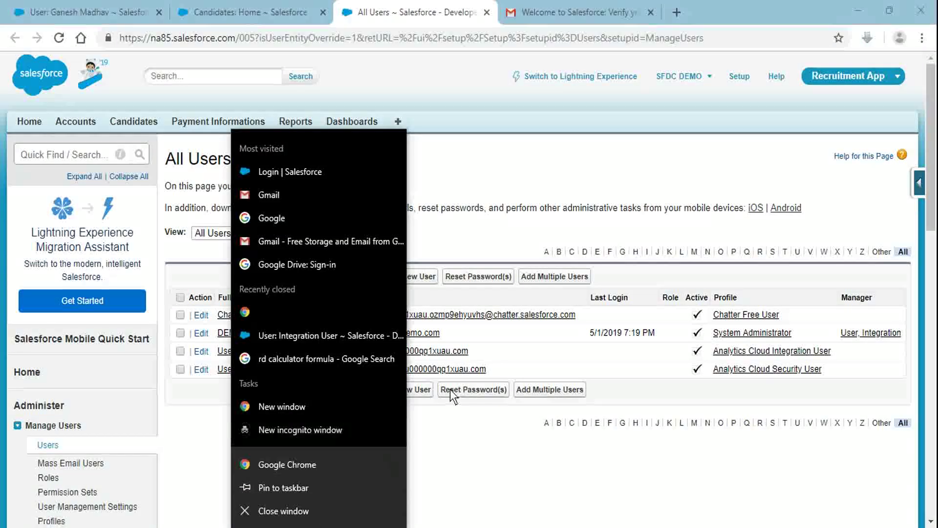
pyautogui.press('Escape')
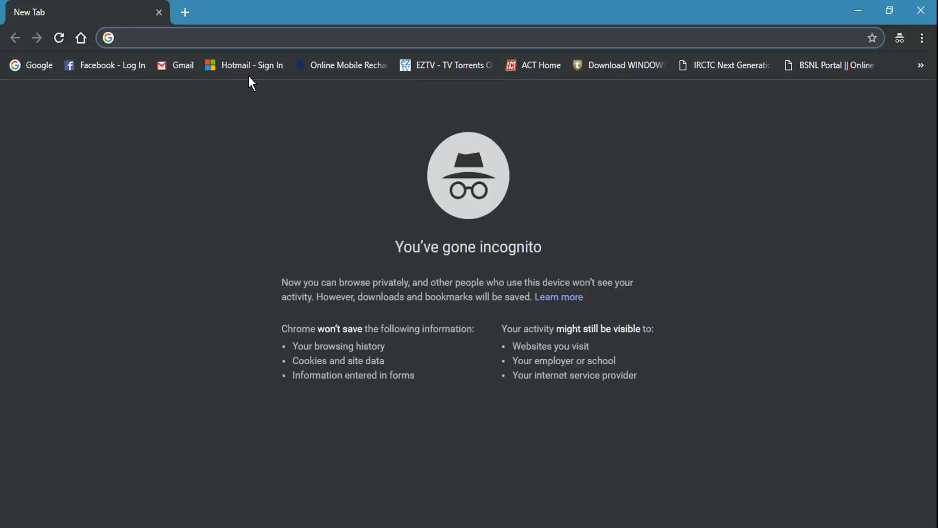
pyautogui.hotkey('ctrl', 'v')
pyautogui.press('Return')
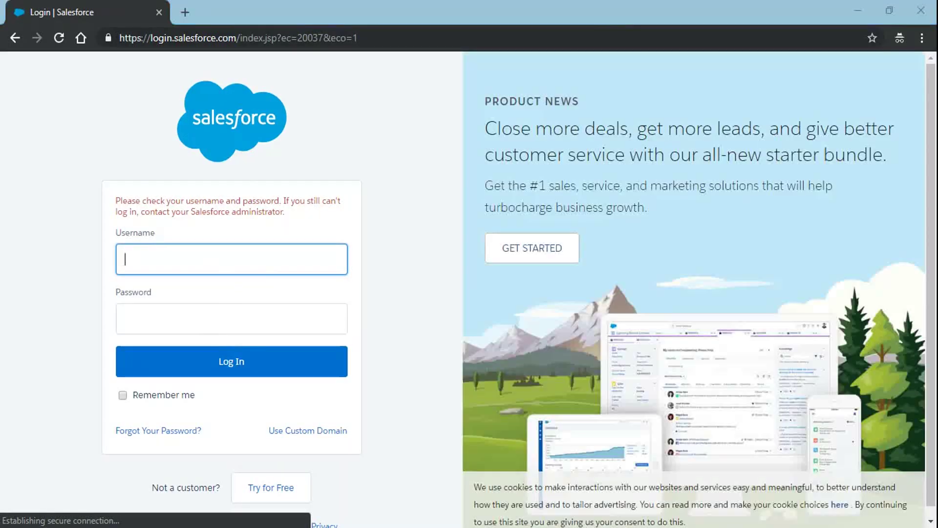
pyautogui.click(284, 505)
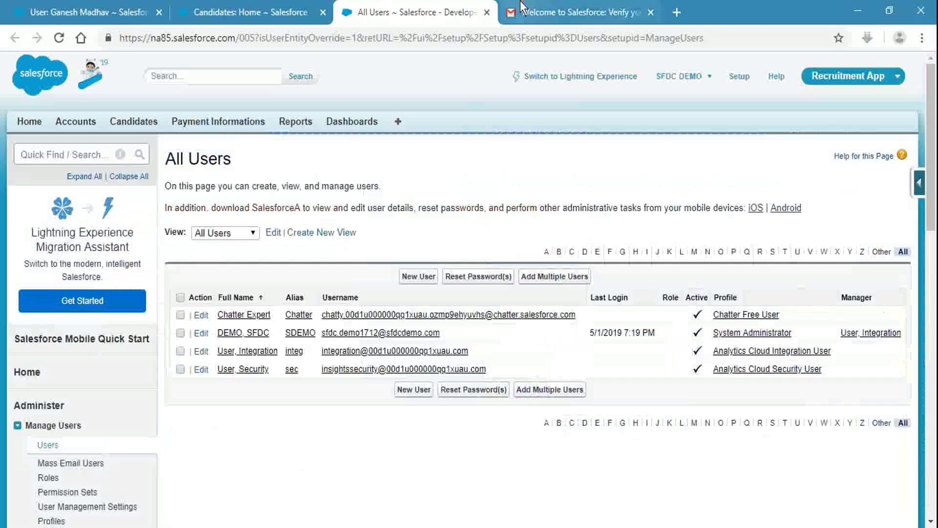
pyautogui.click(567, 12)
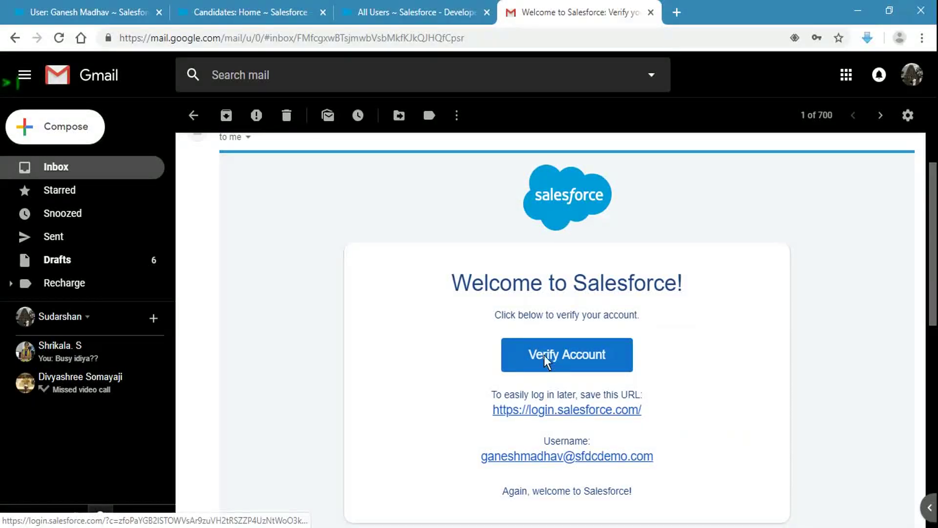
pyautogui.click(408, 9)
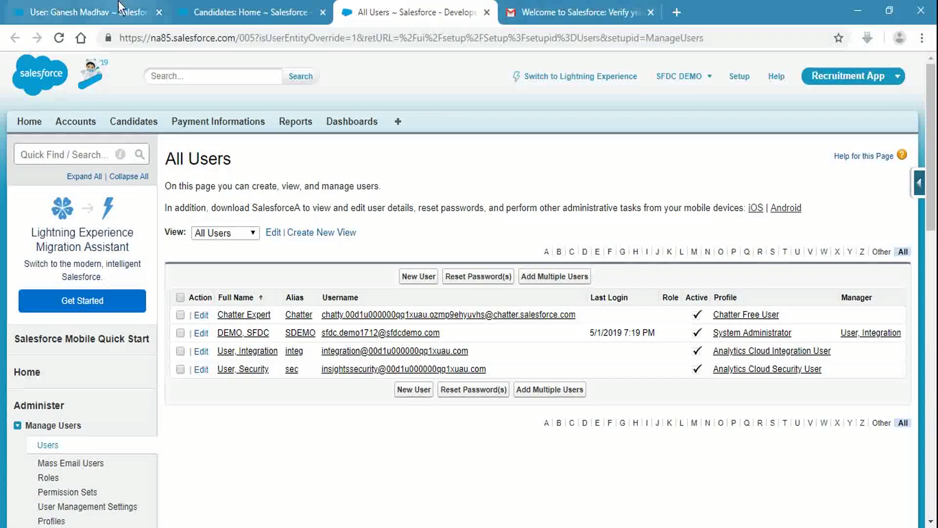
# Reset the new user's password, confirm it, then go back from the Change Your Password page.
pyautogui.click(136, 16)
pyautogui.click(506, 245)
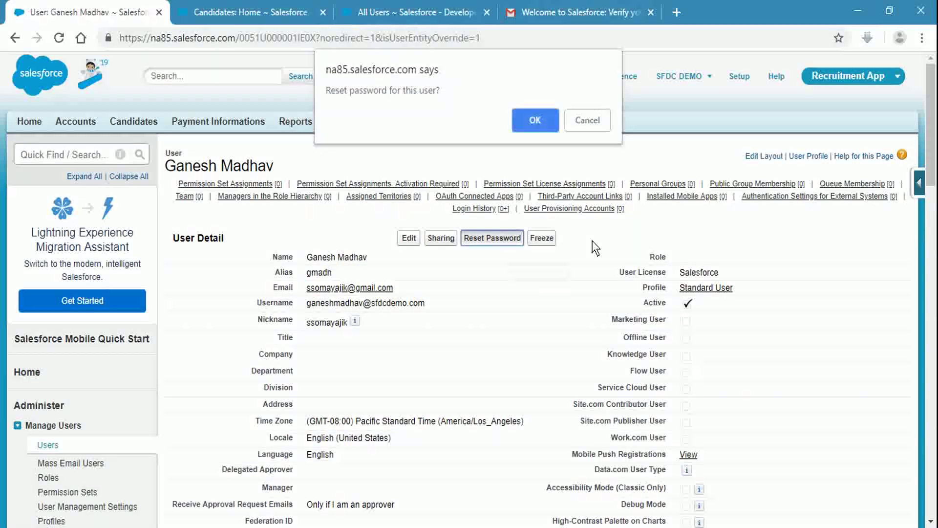
pyautogui.click(536, 117)
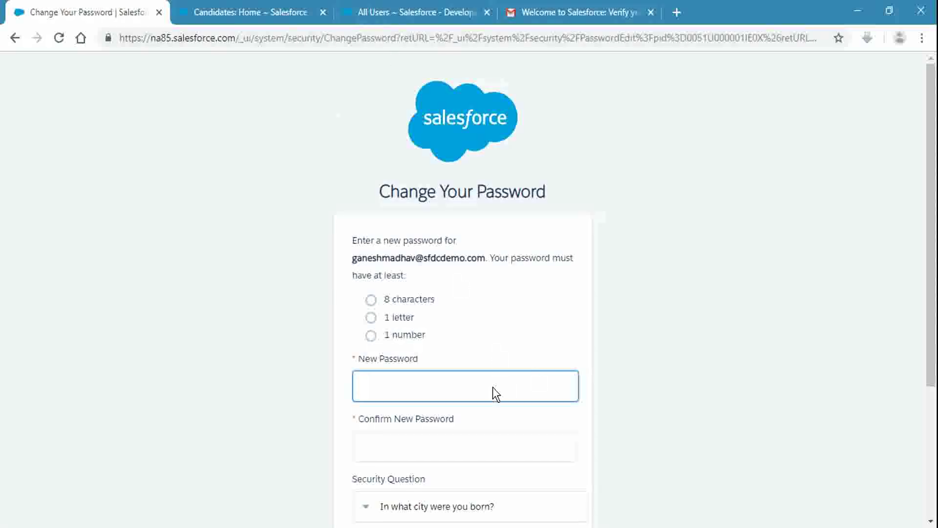
pyautogui.click(16, 39)
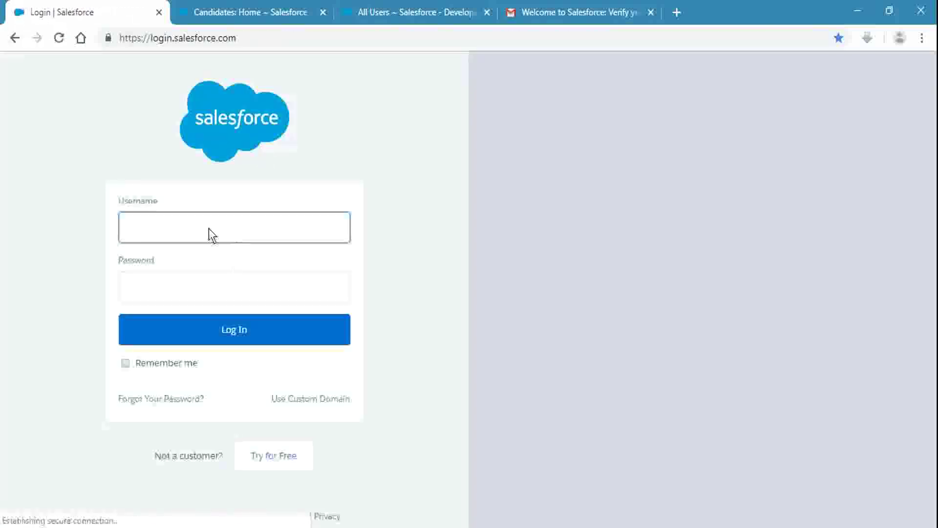
# Log in with the saved administrator username and its password.
pyautogui.click(209, 227)
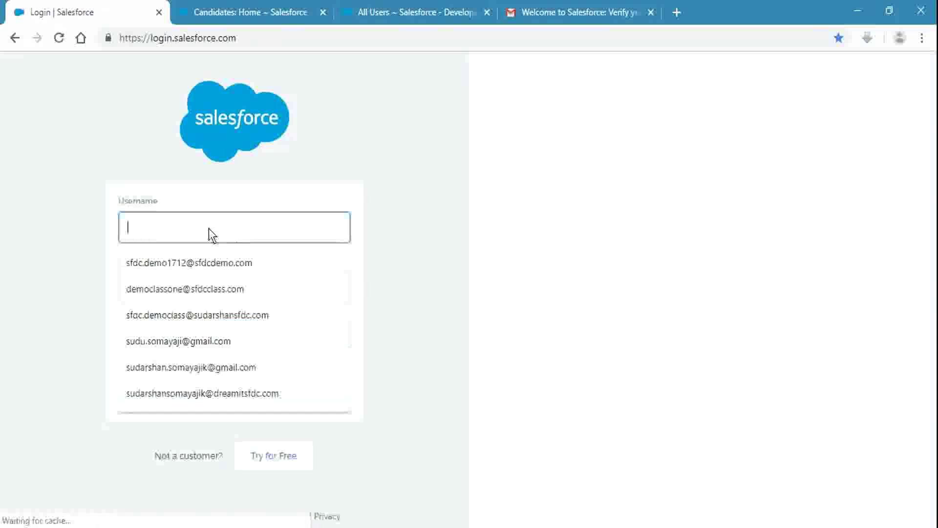
pyautogui.click(204, 269)
pyautogui.write('••••')
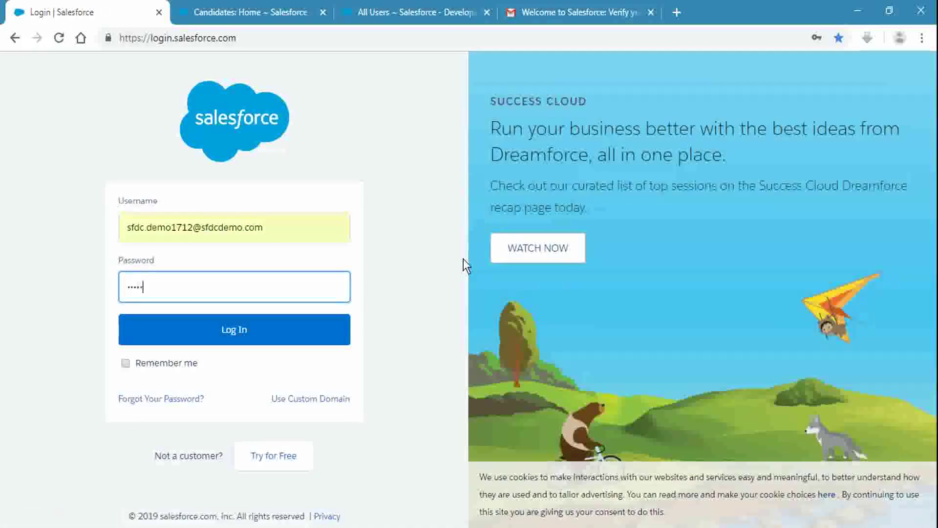
pyautogui.write('•')
pyautogui.press('Return')
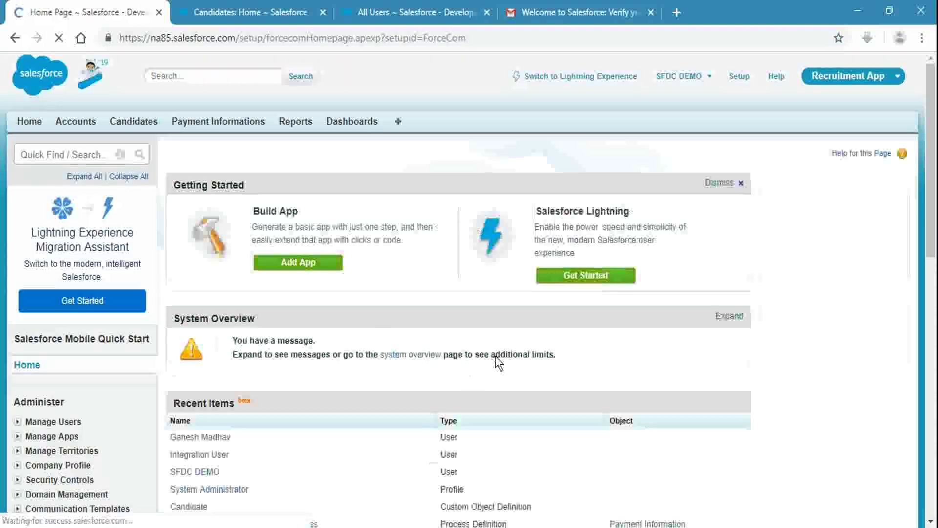
pyautogui.scroll(-2, 452, 363)
# From the new user's record, reset their password and confirm the reset.
pyautogui.middleClick(196, 365)
pyautogui.click(219, 7)
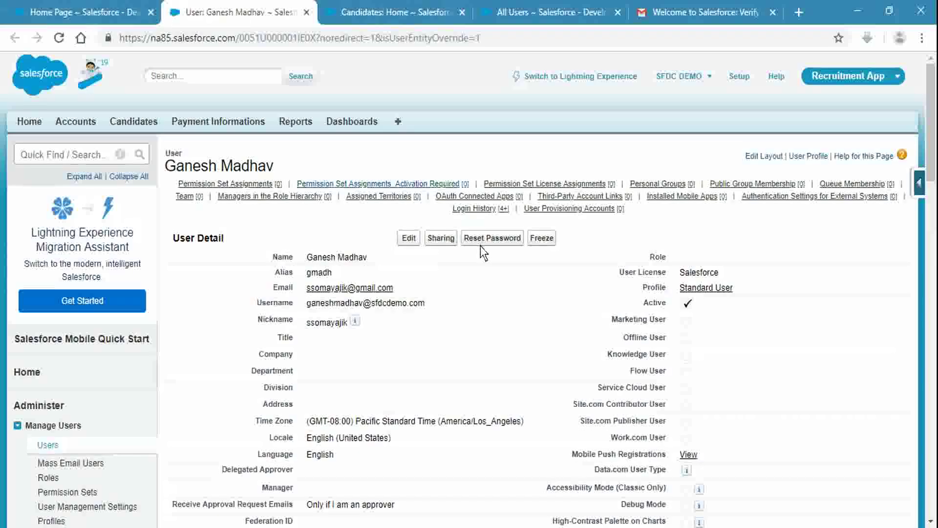
pyautogui.click(481, 240)
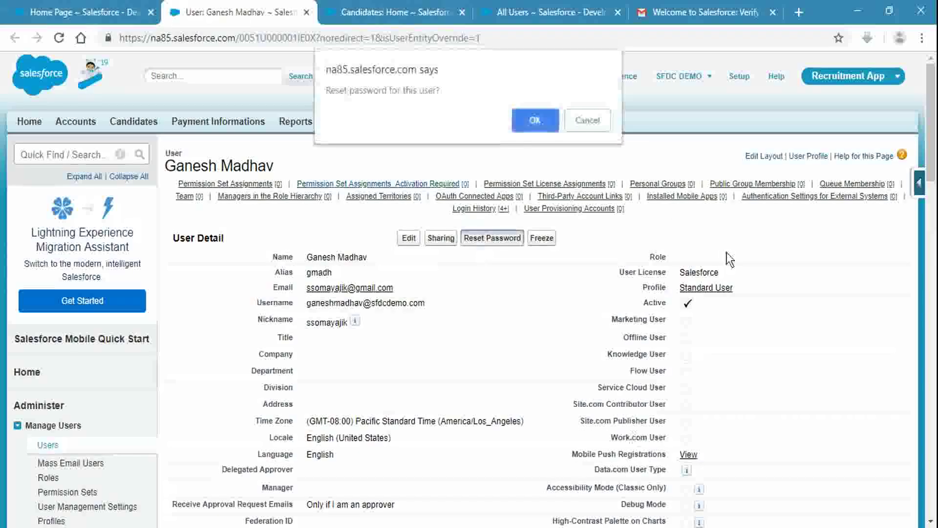
pyautogui.click(545, 126)
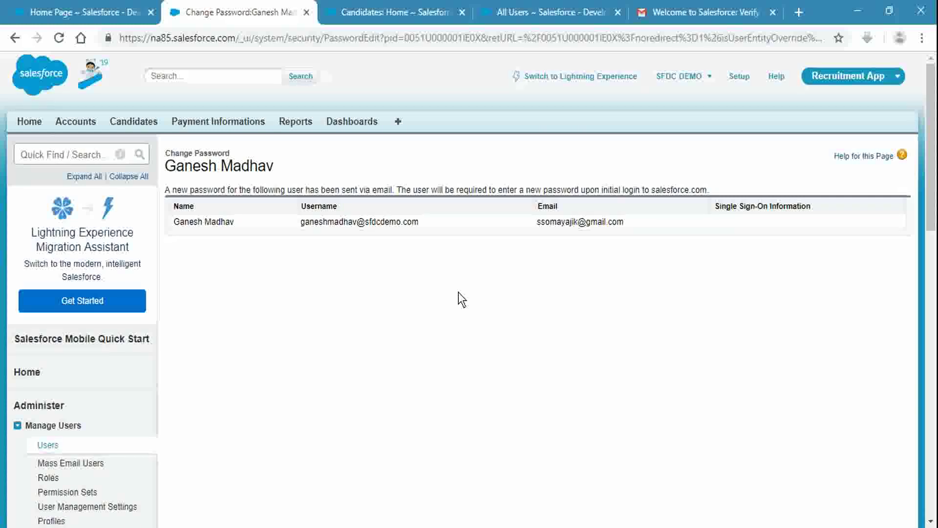
# Close the Gmail 'Welcome to Salesforce' verification email tab.
pyautogui.click(773, 13)
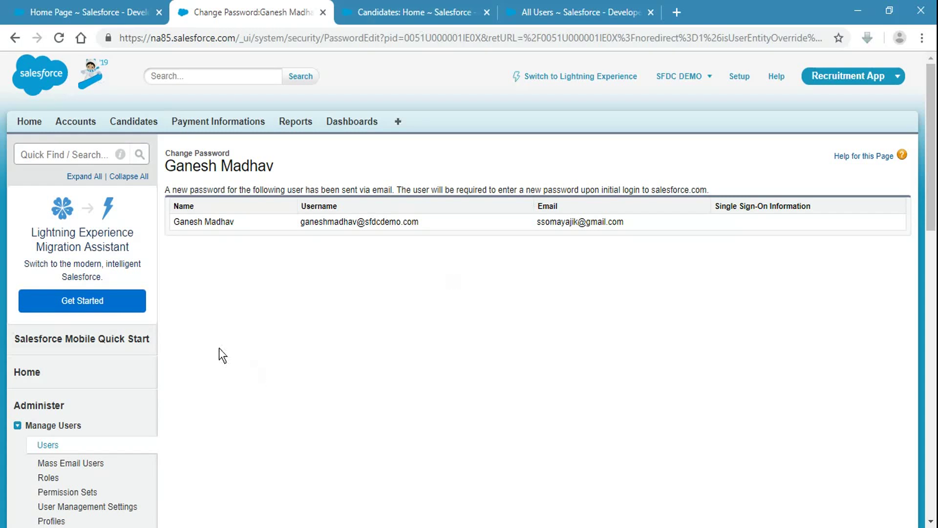
# Show the new Standard User in the All Users list, then go to slide 5 of Class 10.pptx.
pyautogui.click(49, 442)
pyautogui.click(78, 13)
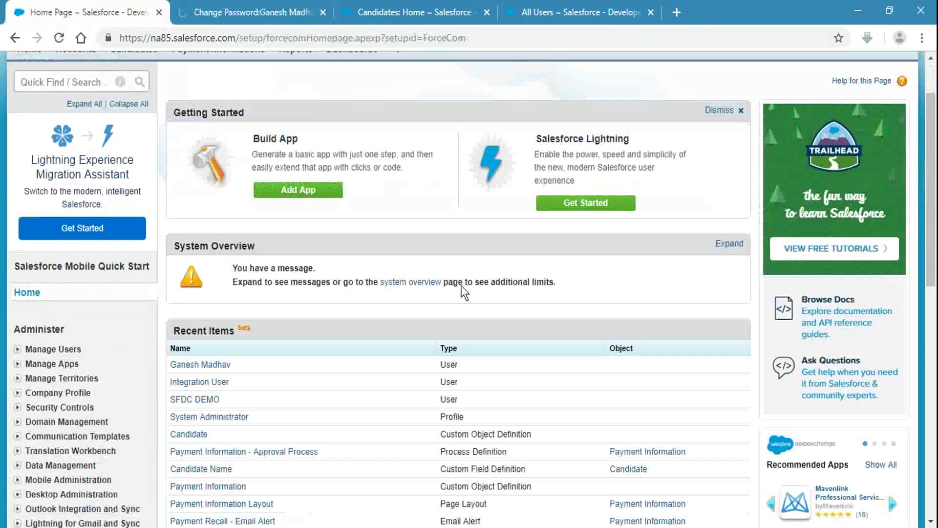
pyautogui.click(274, 12)
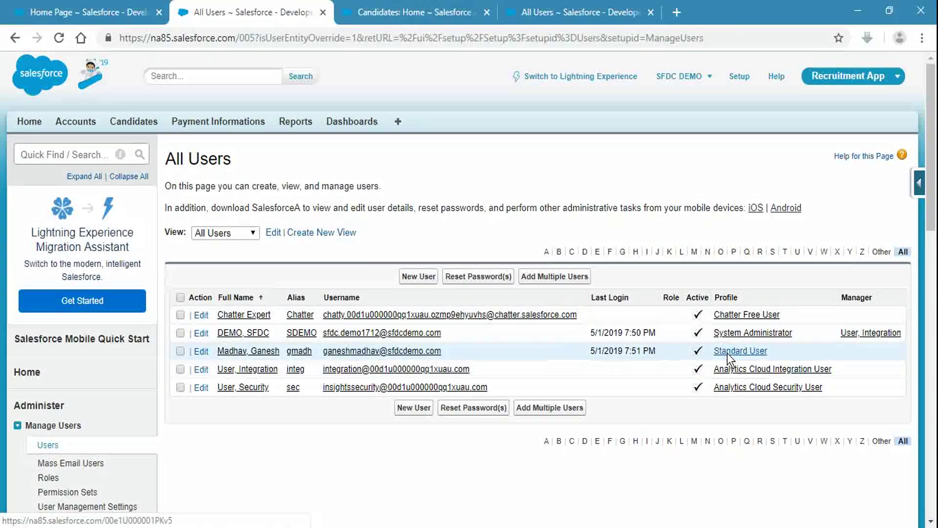
pyautogui.click(276, 526)
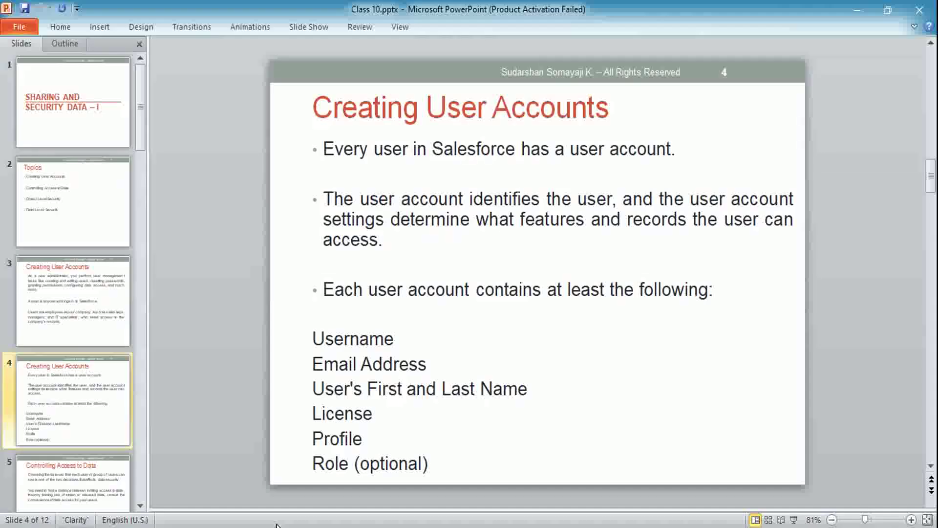
pyautogui.scroll(-3, 197, 244)
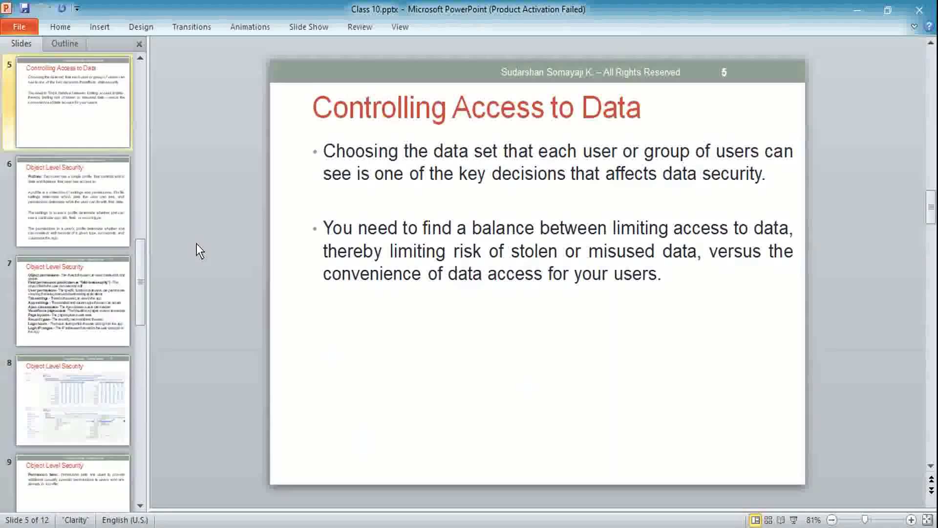
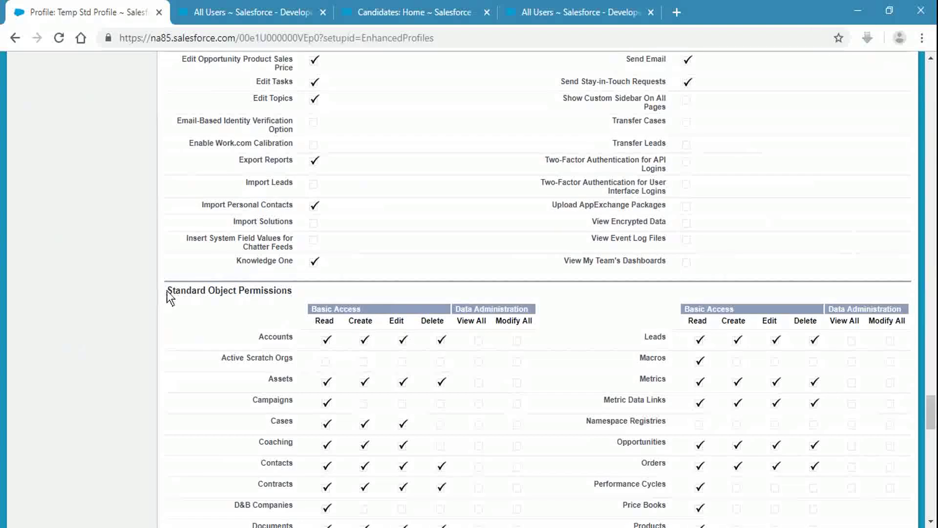
# Review the Standard and Custom Object Permissions, confirming Candidates has no access yet.
pyautogui.moveTo(171, 291); pyautogui.dragTo(294, 293)
pyautogui.scroll(-5, 336, 394)
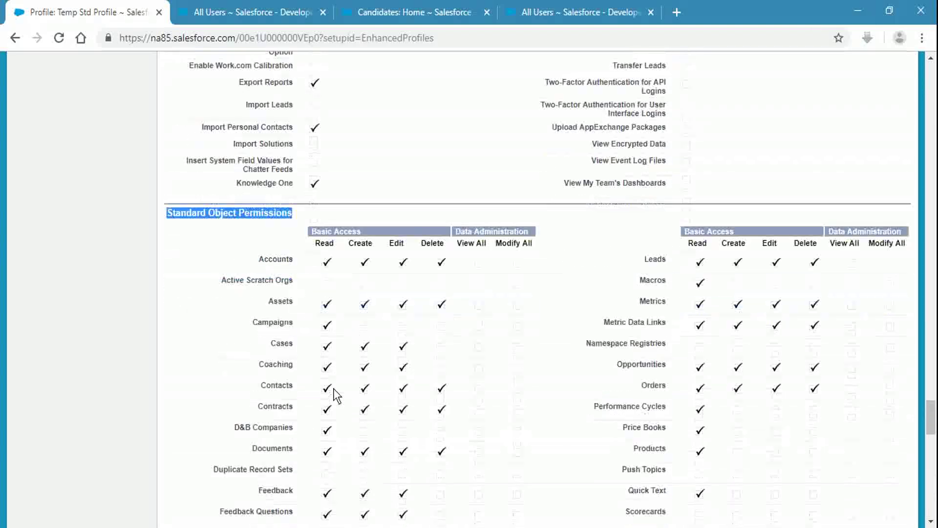
pyautogui.scroll(-7, 409, 374)
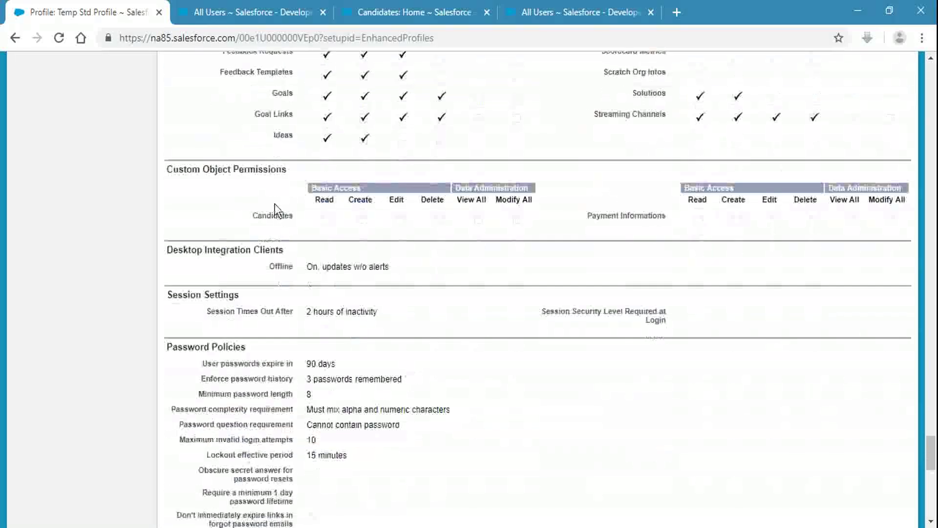
pyautogui.moveTo(169, 170); pyautogui.dragTo(288, 171)
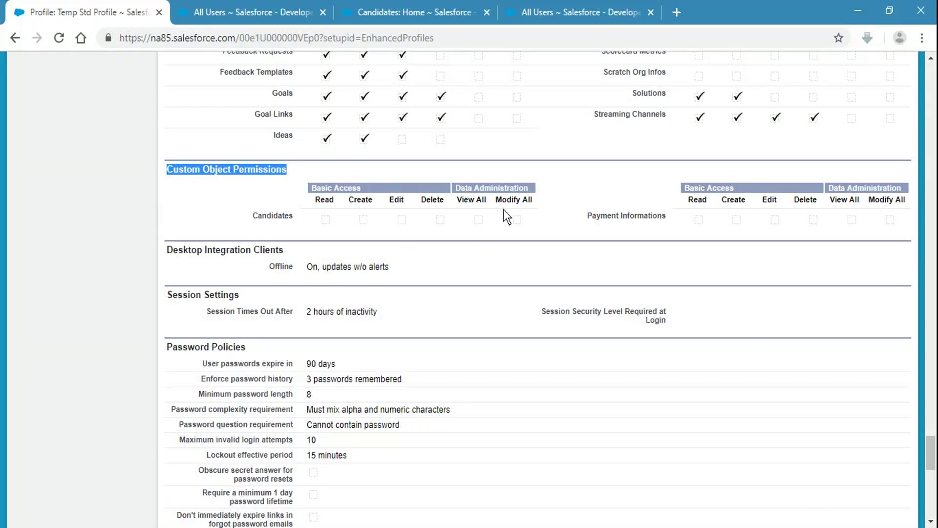
# List the users currently assigned to Temp Std Profile.
pyautogui.scroll(15, 489, 207)
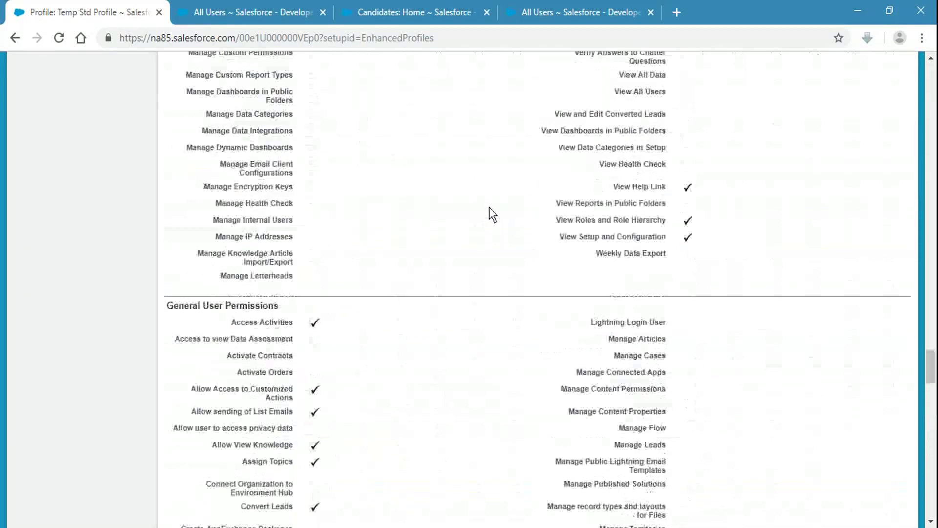
pyautogui.scroll(20, 494, 212)
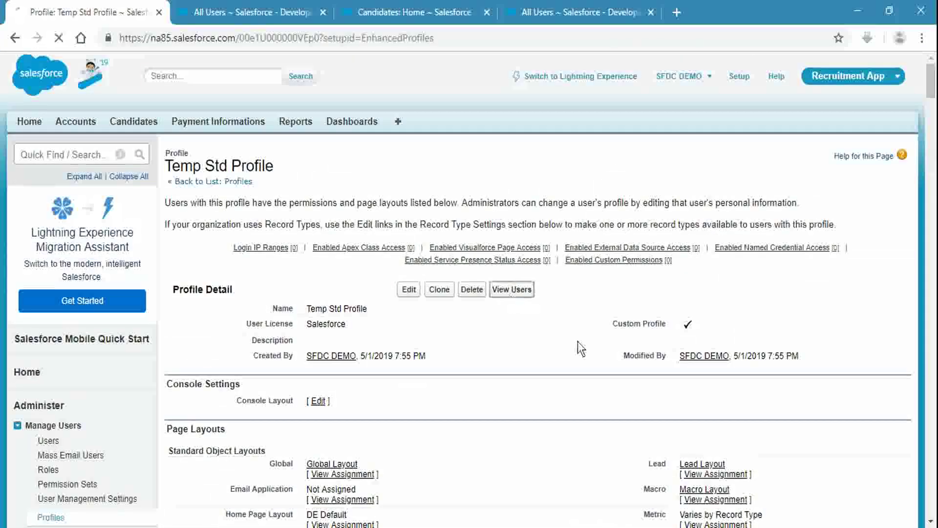
pyautogui.click(650, 260)
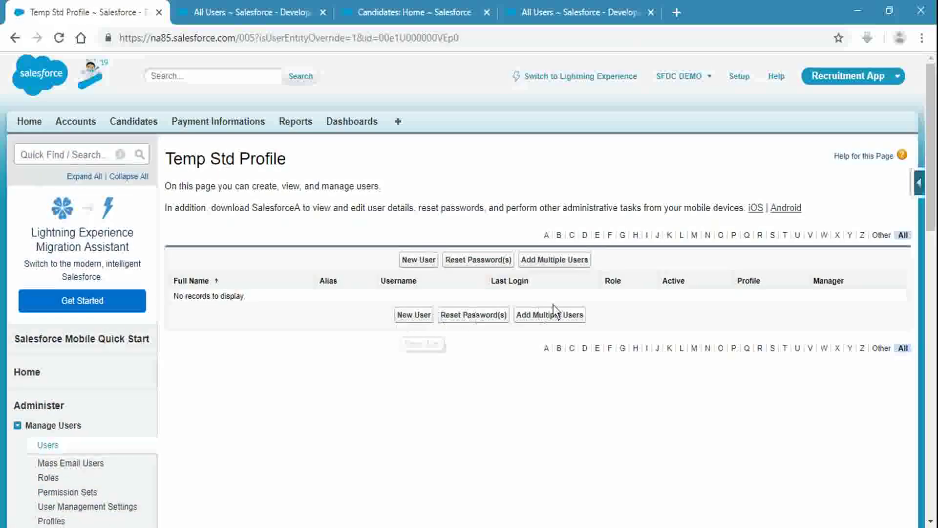
# Check the available user licenses under Add Multiple Users, cancel, and open the All Users list.
pyautogui.click(558, 318)
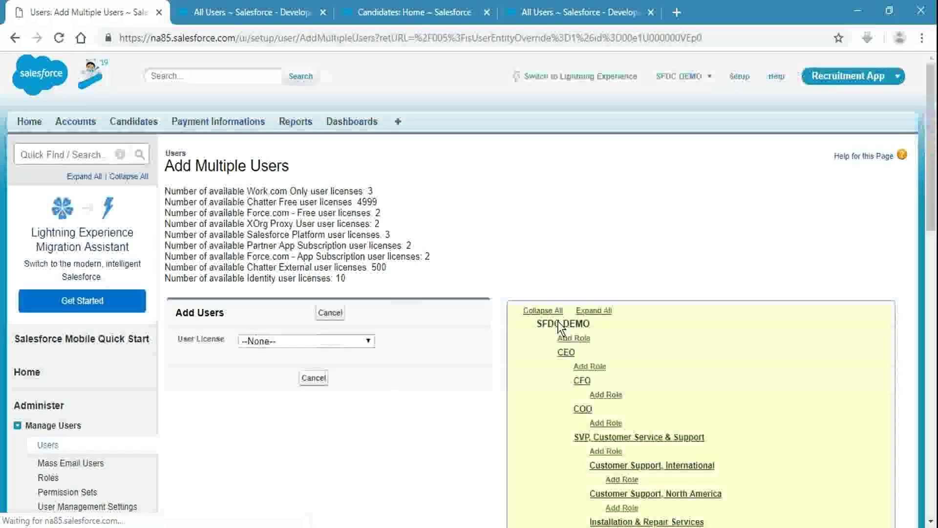
pyautogui.click(288, 341)
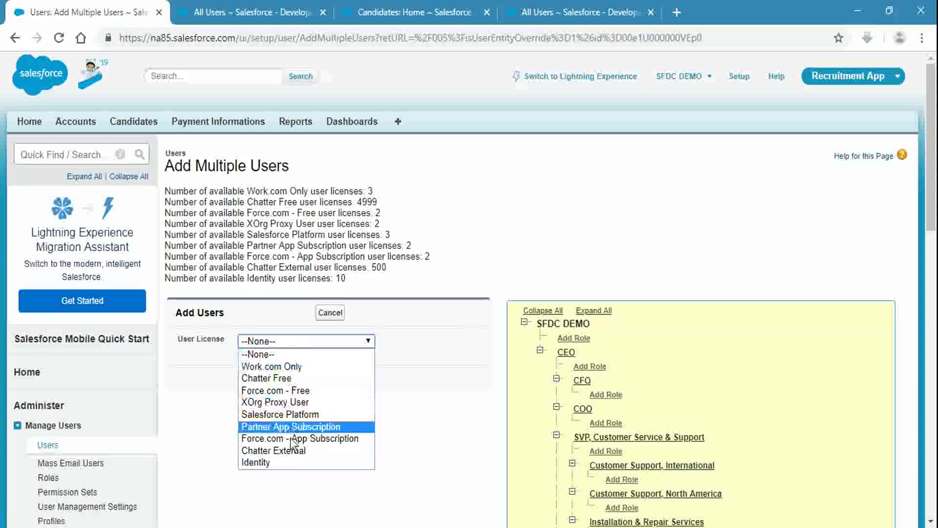
pyautogui.click(491, 333)
pyautogui.click(330, 313)
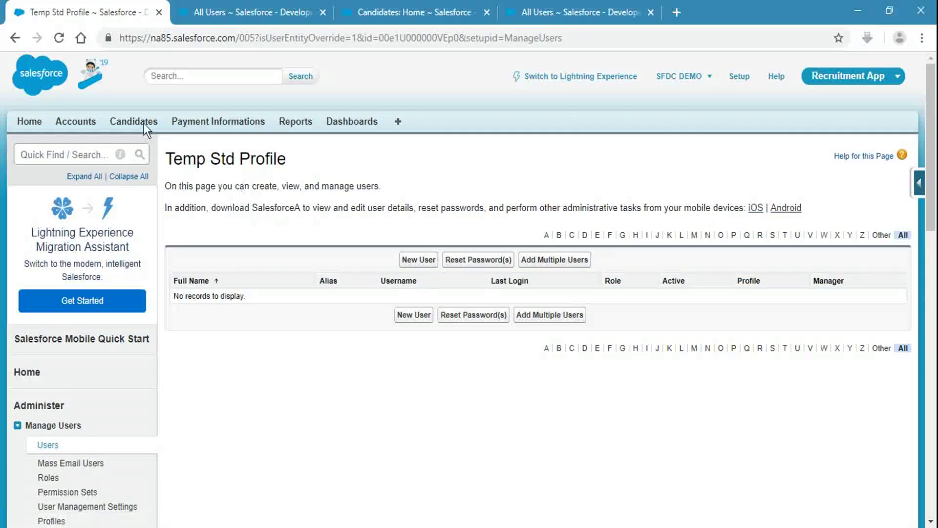
pyautogui.scroll(-4, 121, 339)
pyautogui.click(49, 228)
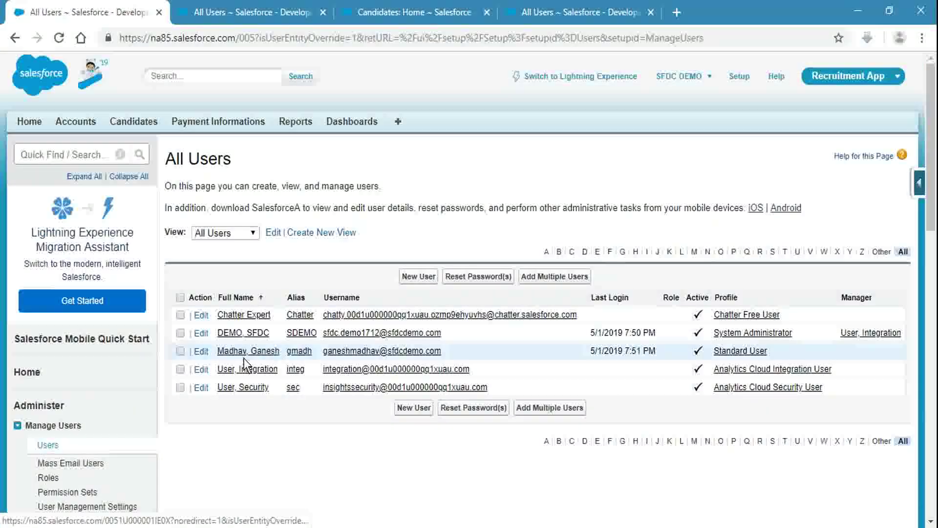
# Edit the demo user's record, replace Standard User with Temp Std Profile, and save.
pyautogui.click(233, 348)
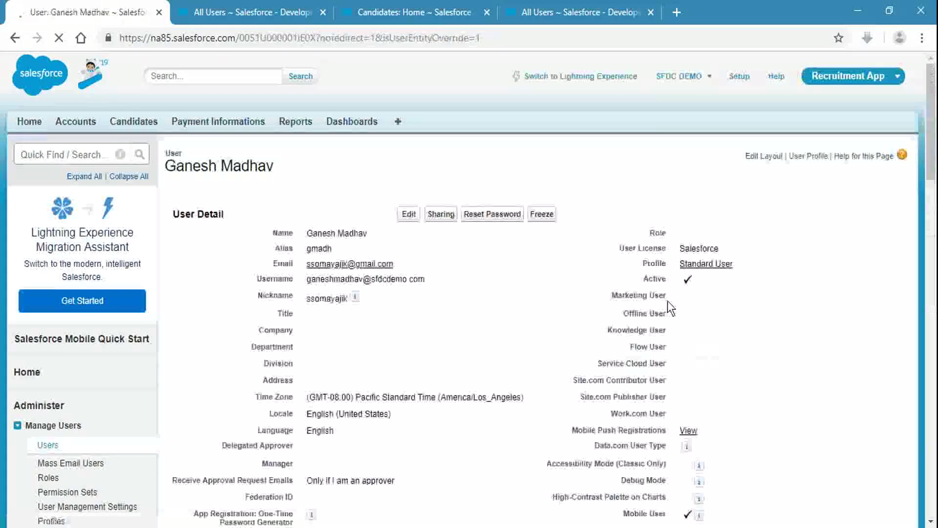
pyautogui.click(411, 241)
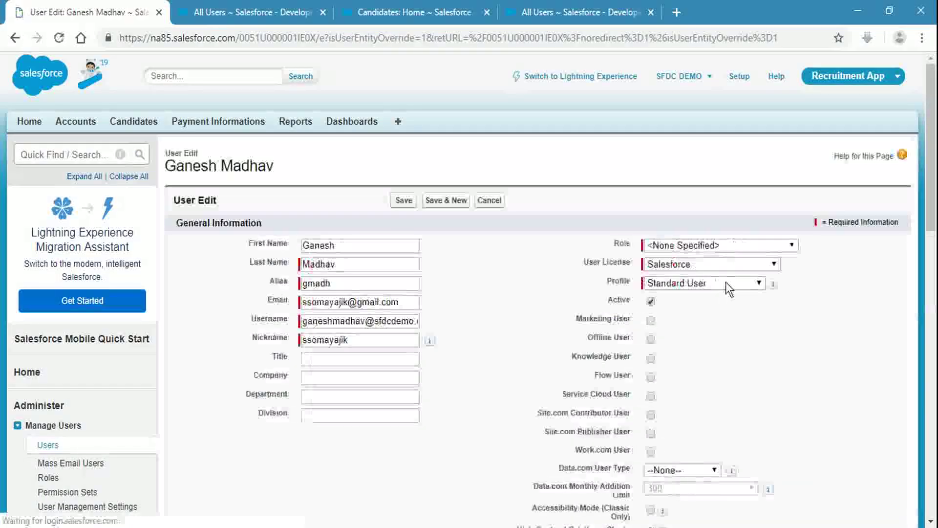
pyautogui.click(726, 283)
pyautogui.click(709, 403)
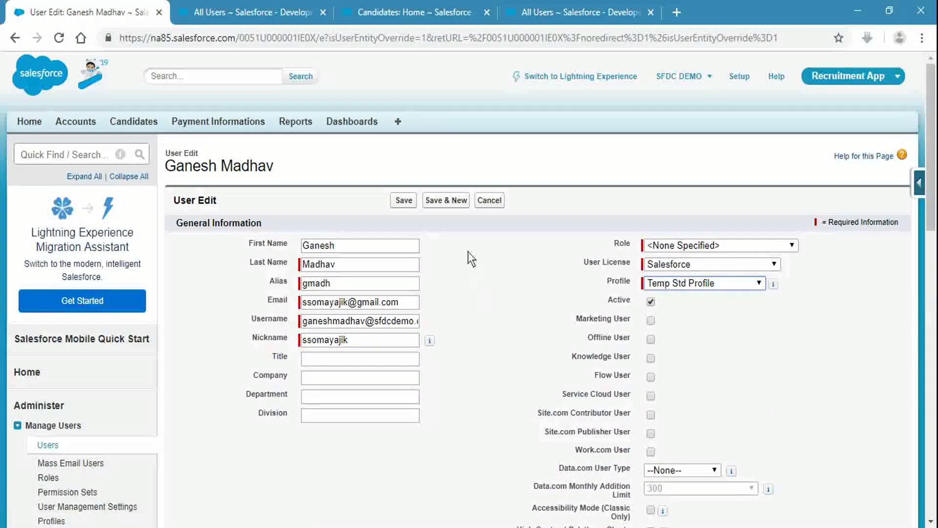
pyautogui.click(403, 199)
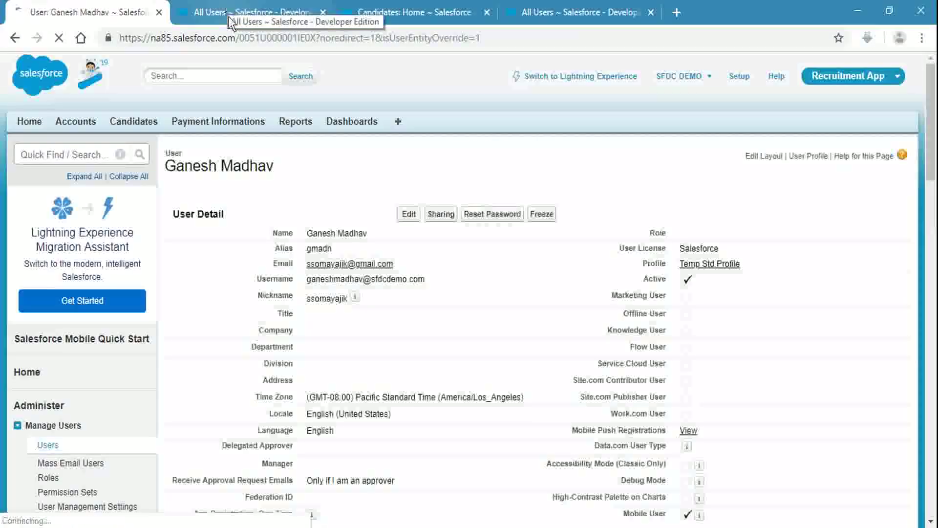
# Open a private browser window and load the Salesforce login page.
pyautogui.rightClick(317, 526)
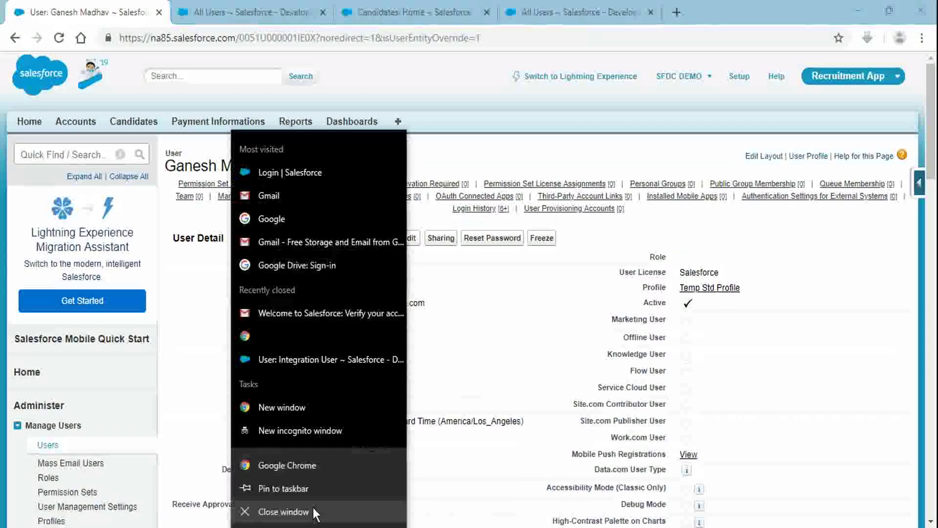
pyautogui.press('Escape')
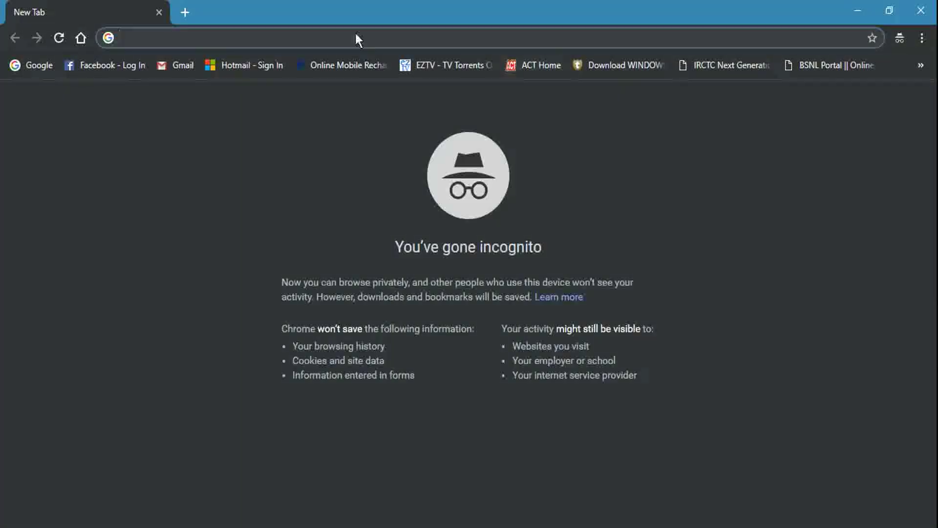
pyautogui.write('login')
pyautogui.press('Return')
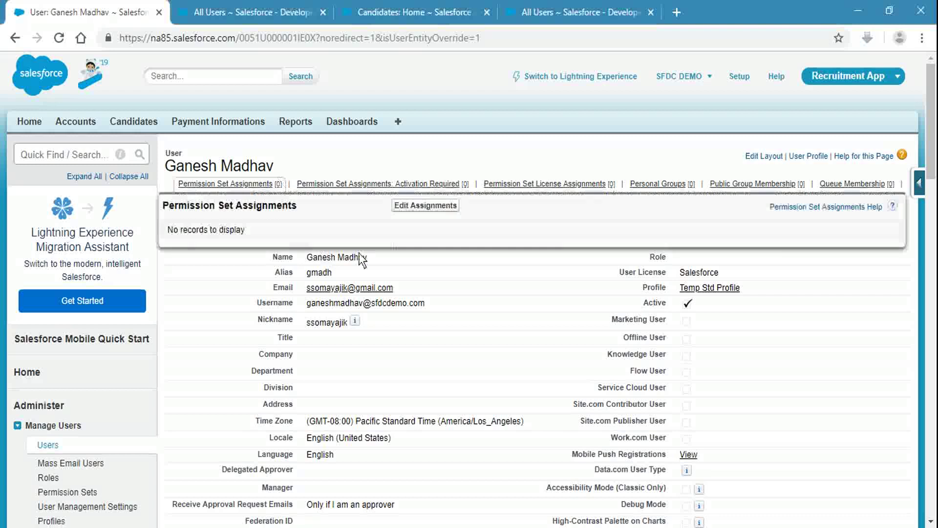
# Copy the test user's username and log in with it and the account password.
pyautogui.moveTo(429, 308); pyautogui.dragTo(292, 308)
pyautogui.hotkey('ctrl', 'c')
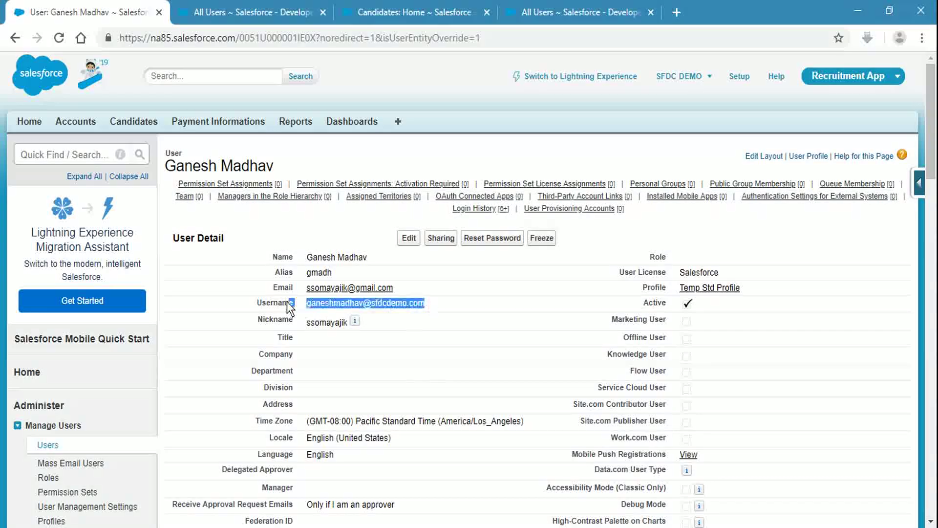
pyautogui.click(496, 308)
pyautogui.moveTo(425, 308); pyautogui.dragTo(321, 305)
pyautogui.hotkey('alt', 'Tab')
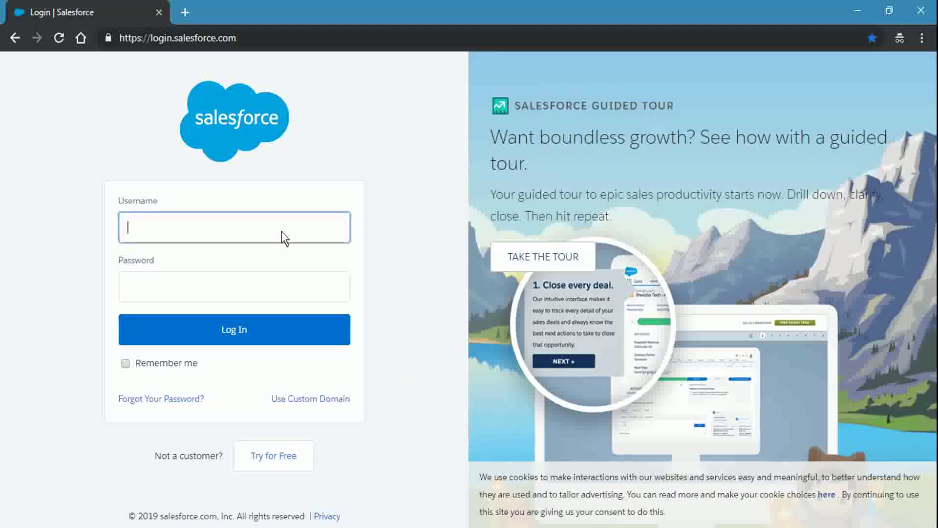
pyautogui.hotkey('ctrl', 'v')
pyautogui.press('Tab')
pyautogui.write('••••••••')
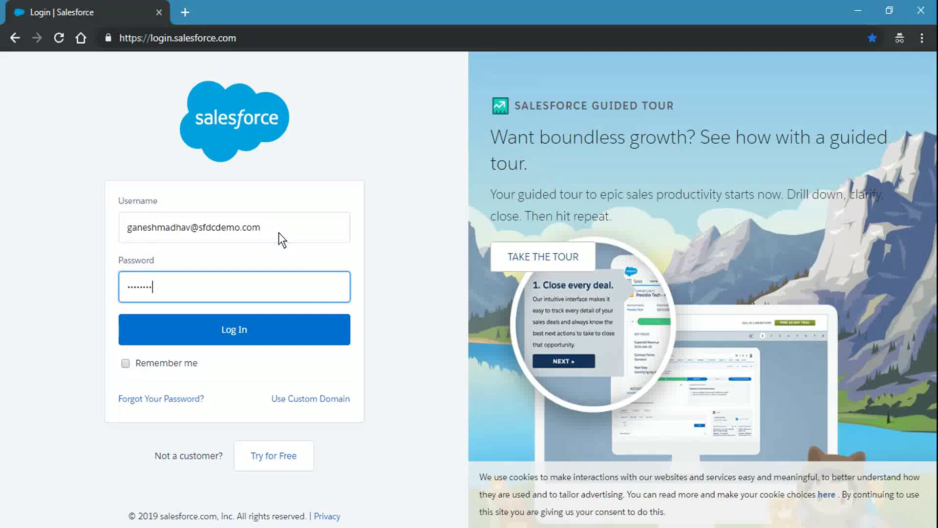
pyautogui.press('Return')
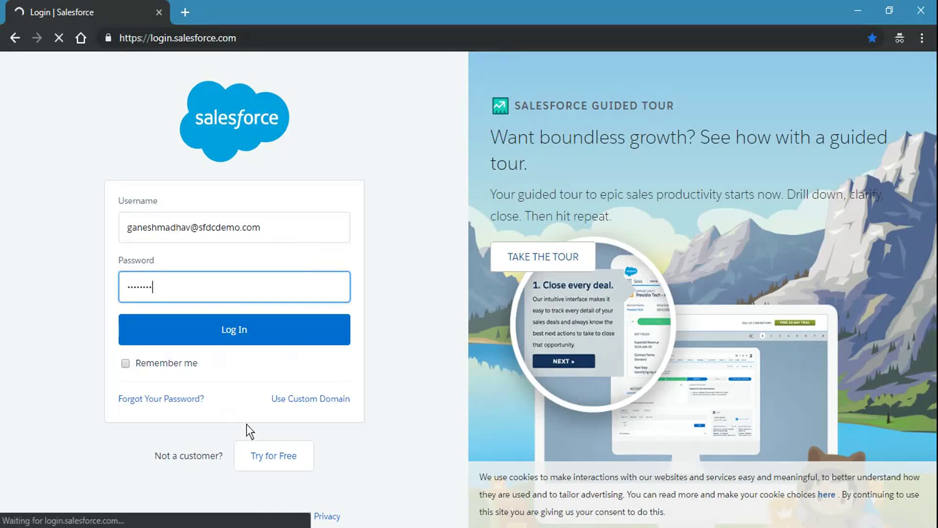
# In the admin window, close the duplicate All Users tab and open Temp Std Profile.
pyautogui.moveTo(315, 523)
pyautogui.click(248, 480)
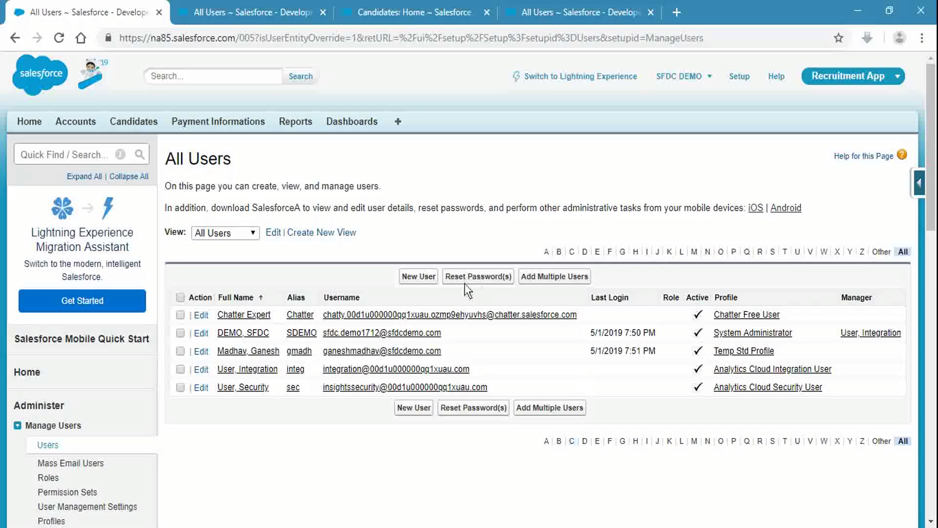
pyautogui.click(192, 11)
pyautogui.middleClick(230, 6)
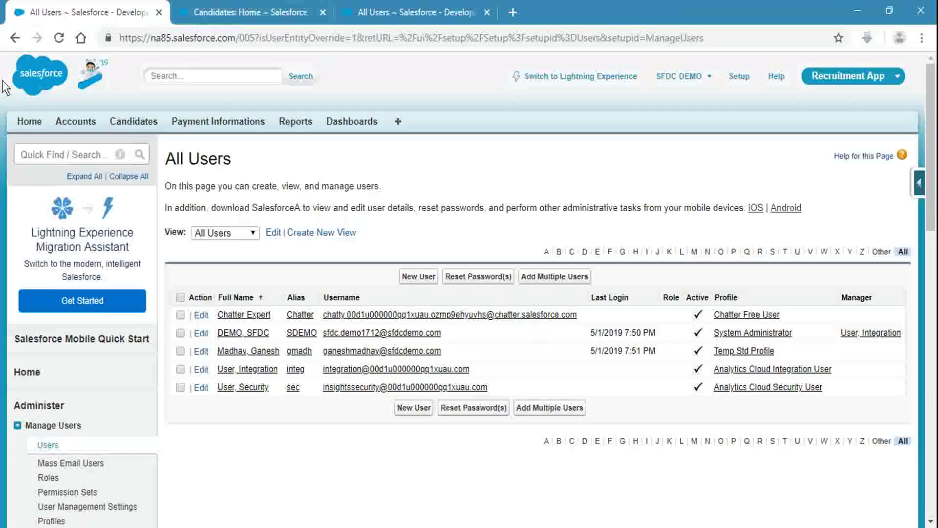
pyautogui.click(759, 350)
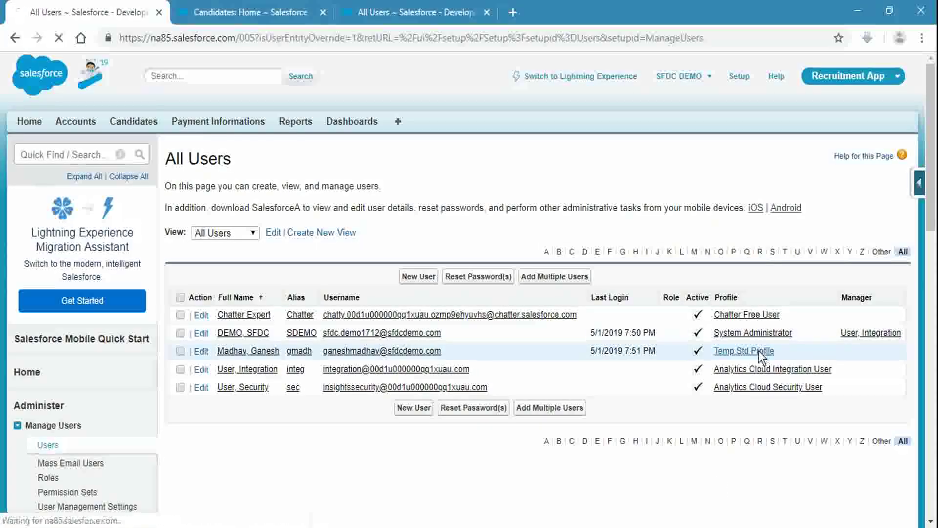
# Submit the emailed verification code to complete the test user's login.
pyautogui.moveTo(314, 523)
pyautogui.click(394, 481)
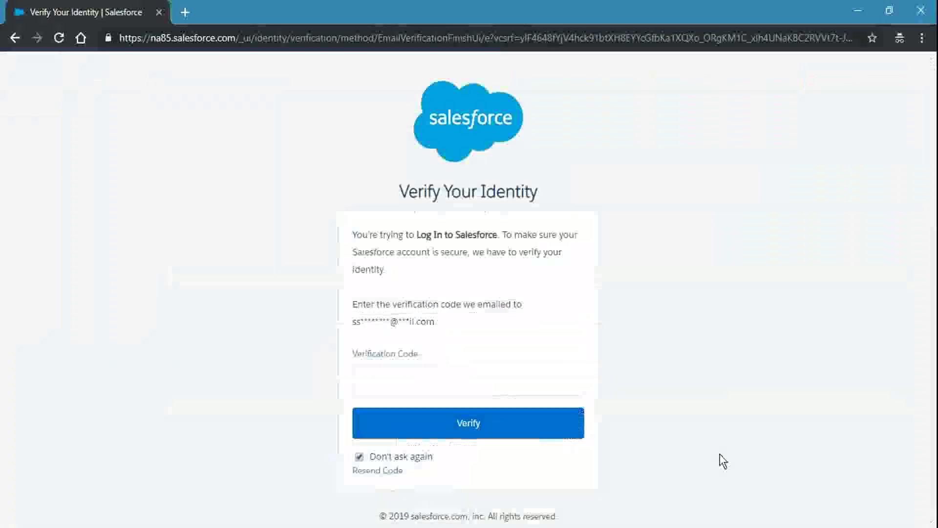
pyautogui.click(467, 374)
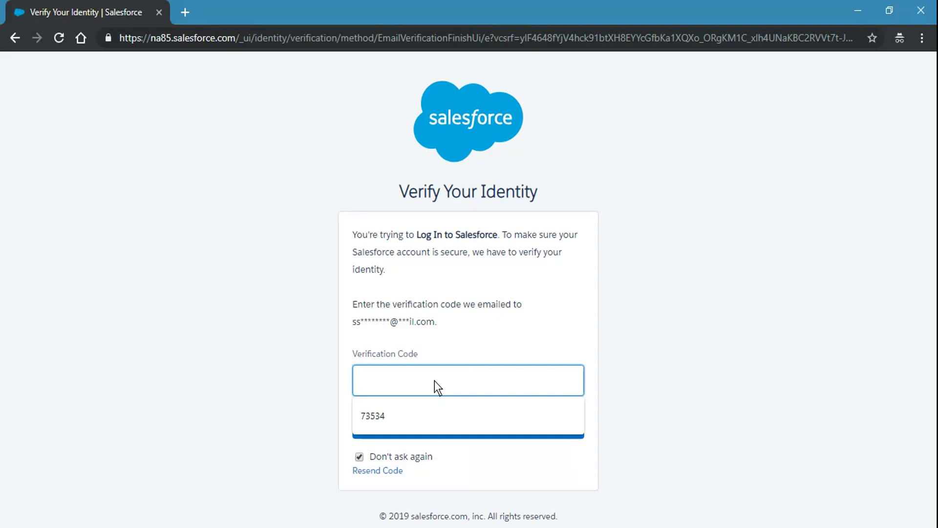
pyautogui.click(446, 416)
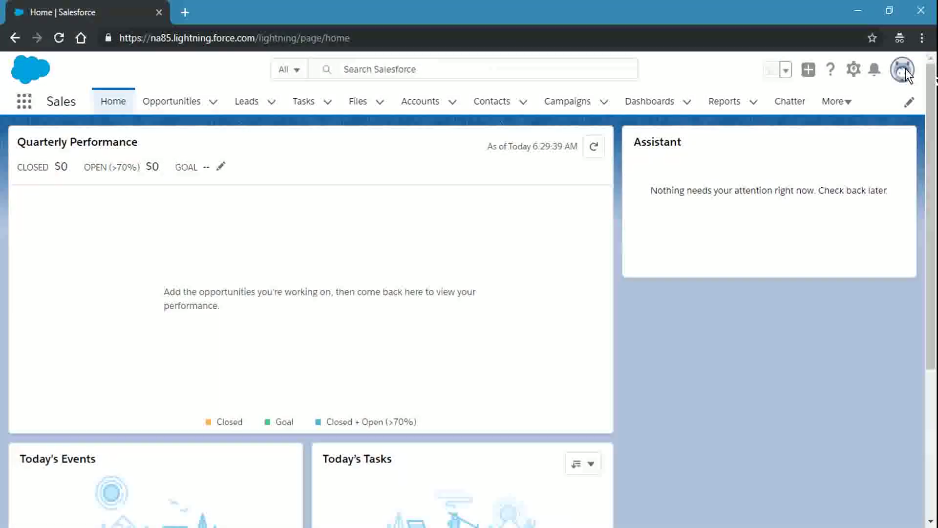
# As the test user, open the Recruitment App, which shows only Home and no Candidates tab.
pyautogui.click(903, 69)
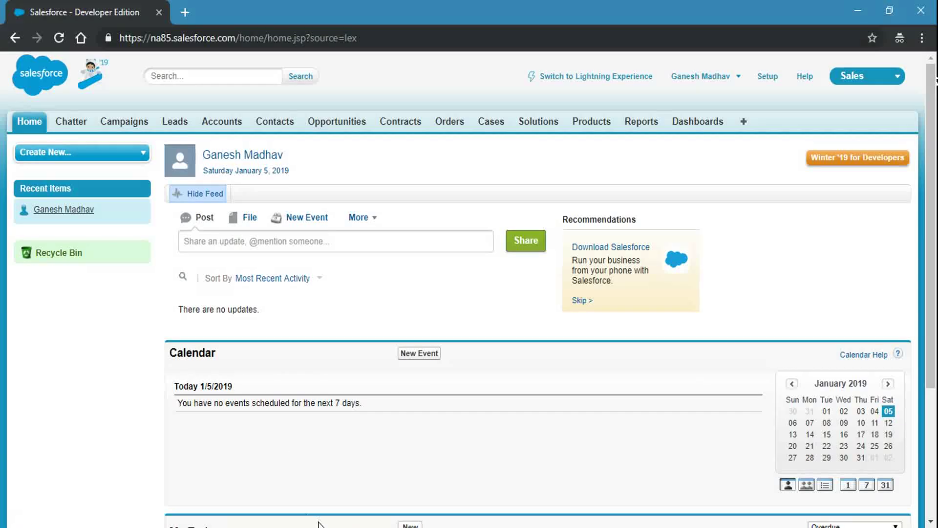
pyautogui.click(272, 473)
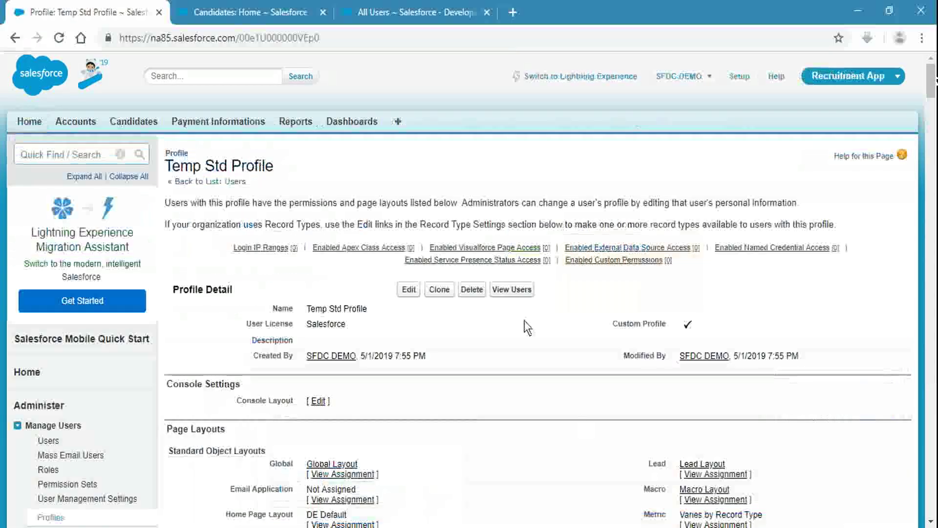
pyautogui.hotkey('alt', 'Tab')
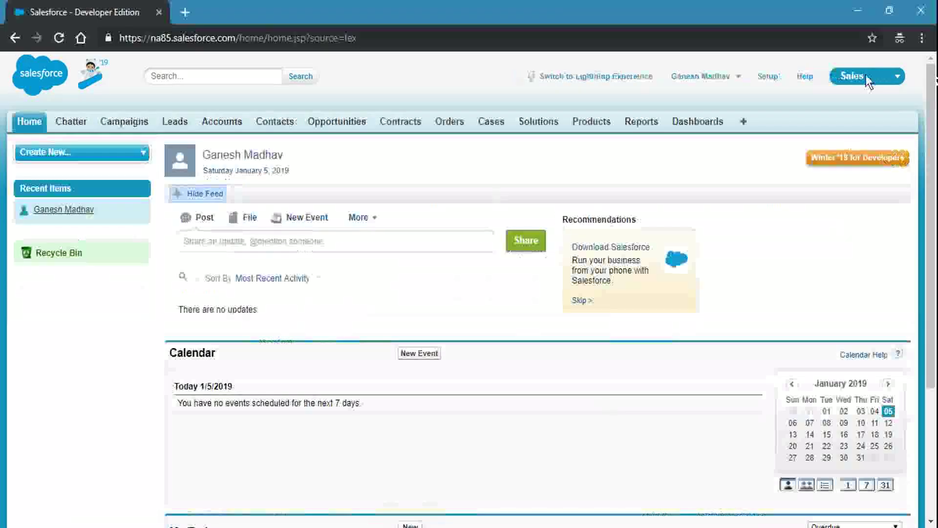
pyautogui.click(861, 75)
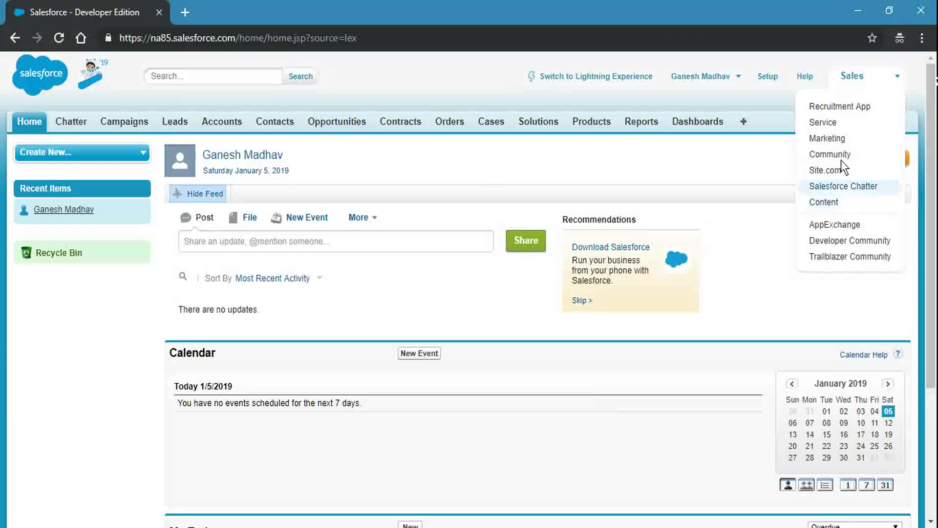
pyautogui.click(841, 107)
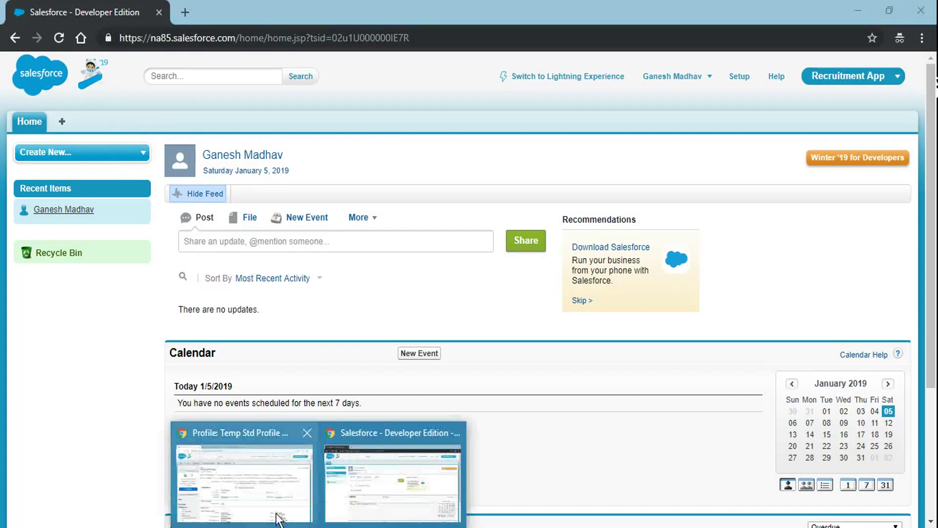
pyautogui.click(275, 513)
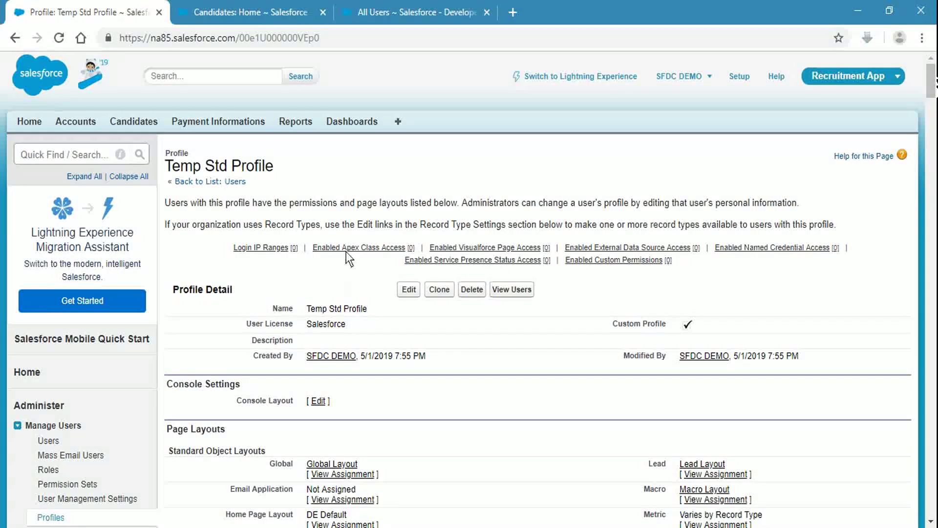
# Search the Temp Std Profile page for 'candida' to locate its Candidates settings.
pyautogui.moveTo(350, 246)
pyautogui.hotkey('ctrl', 'f')
pyautogui.write('candida')
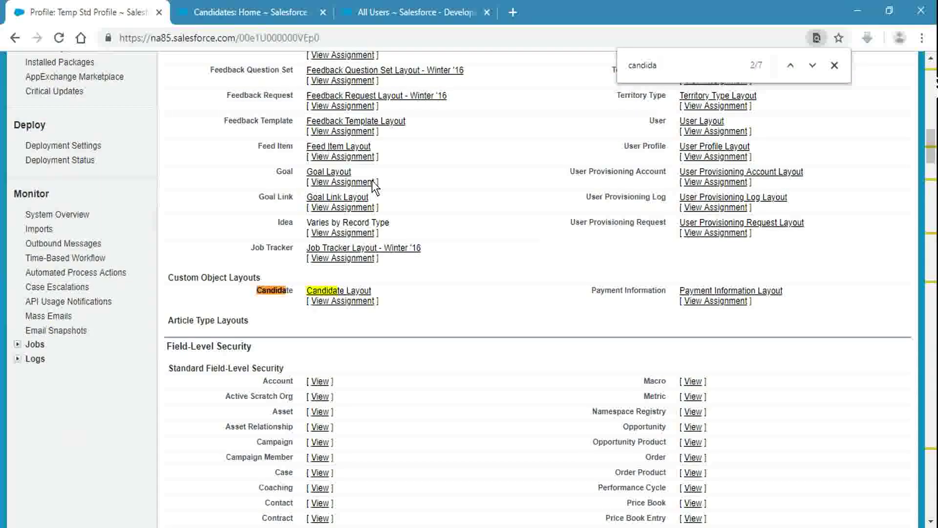
pyautogui.press('Escape')
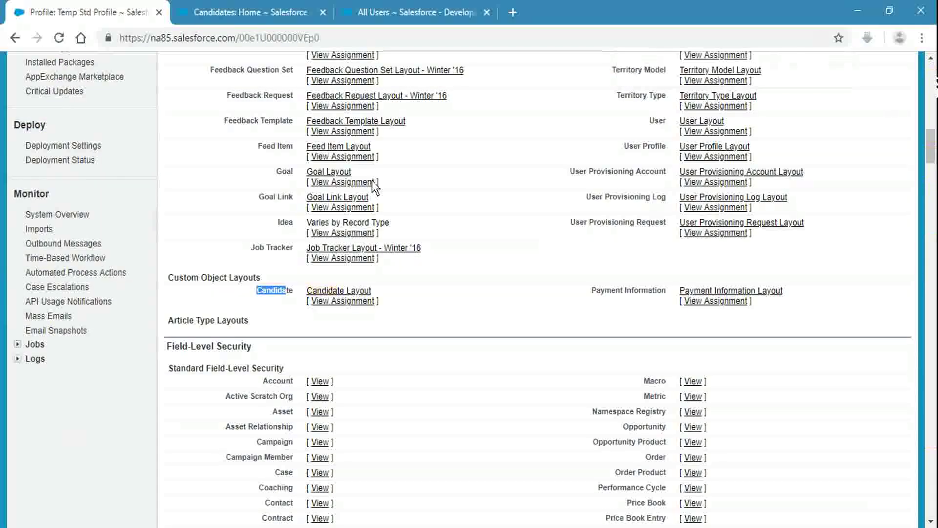
pyautogui.press('Home')
# Edit the profile to set the Candidates tab Default On with Read access, and save.
pyautogui.click(409, 290)
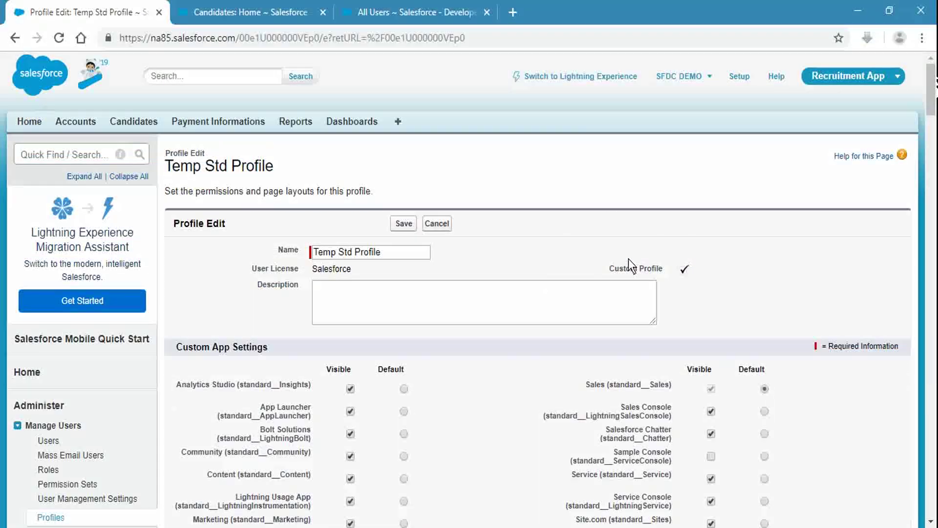
pyautogui.hotkey('ctrl', 'f')
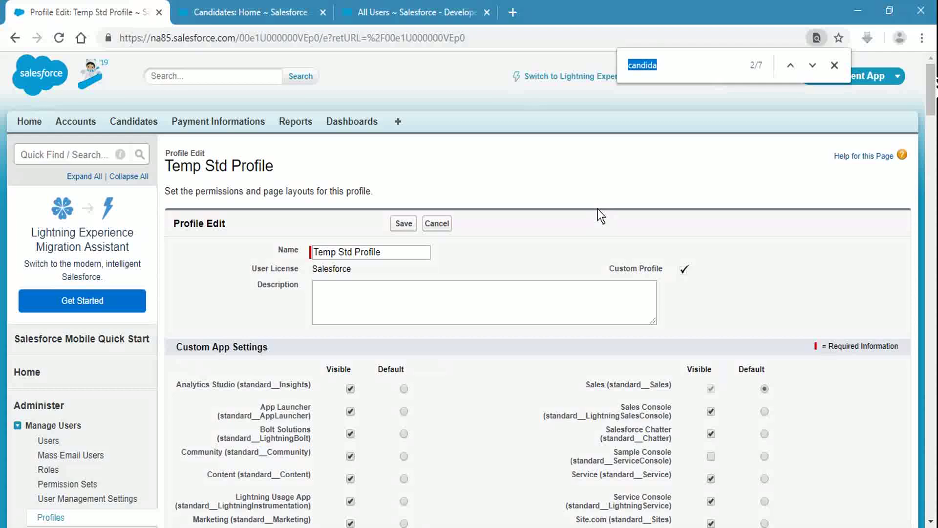
pyautogui.press('Return')
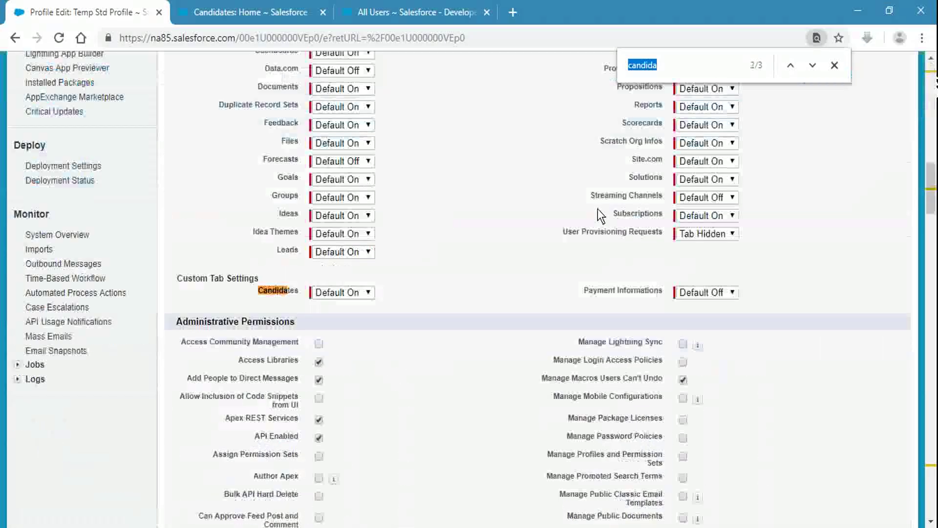
pyautogui.press('Return')
pyautogui.press('Escape')
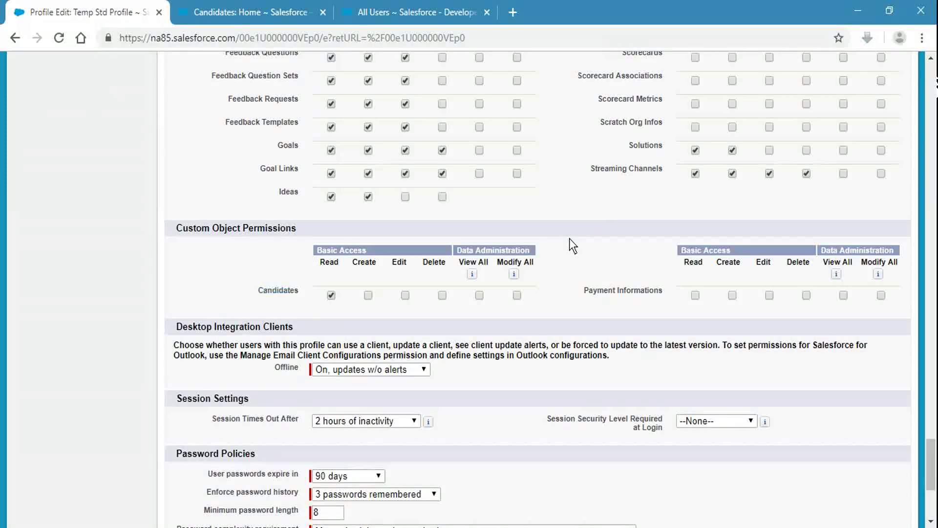
pyautogui.hotkey('alt', 'Tab')
pyautogui.hotkey('alt', 'Tab')
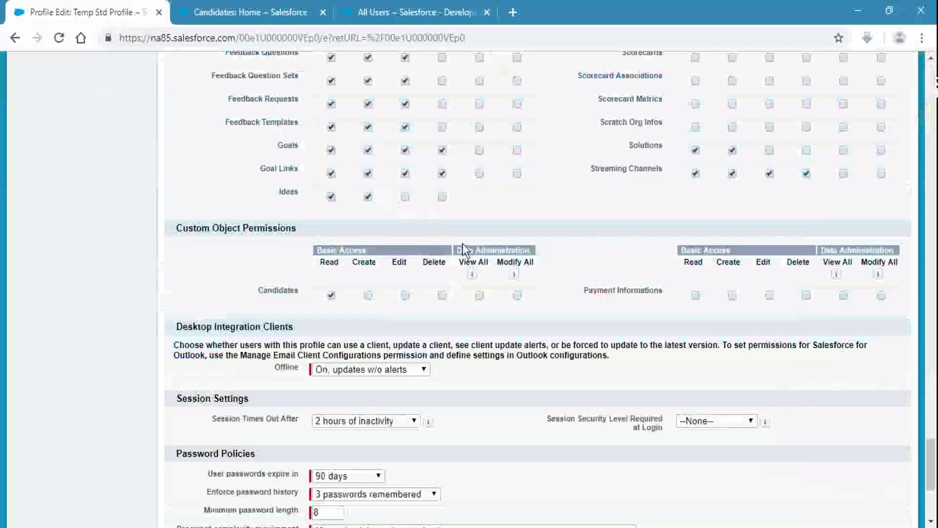
pyautogui.scroll(15, 560, 308)
pyautogui.scroll(20, 561, 306)
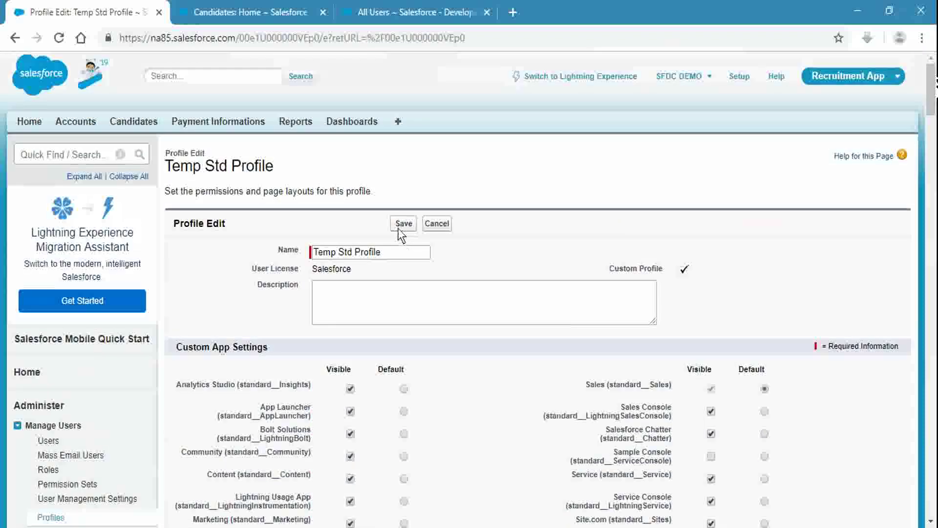
pyautogui.click(402, 223)
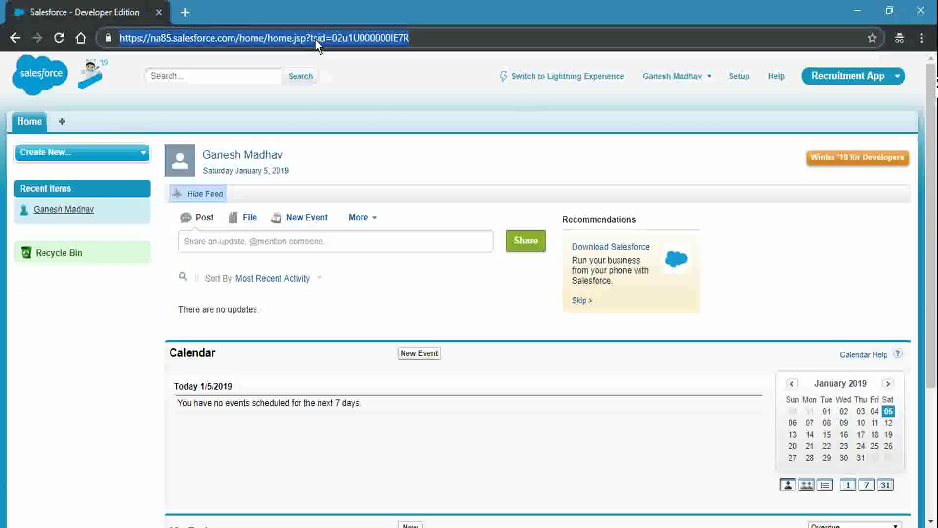
# Reload the test user's home so the Candidates tab appears, and open Candidates Home.
pyautogui.press('Return')
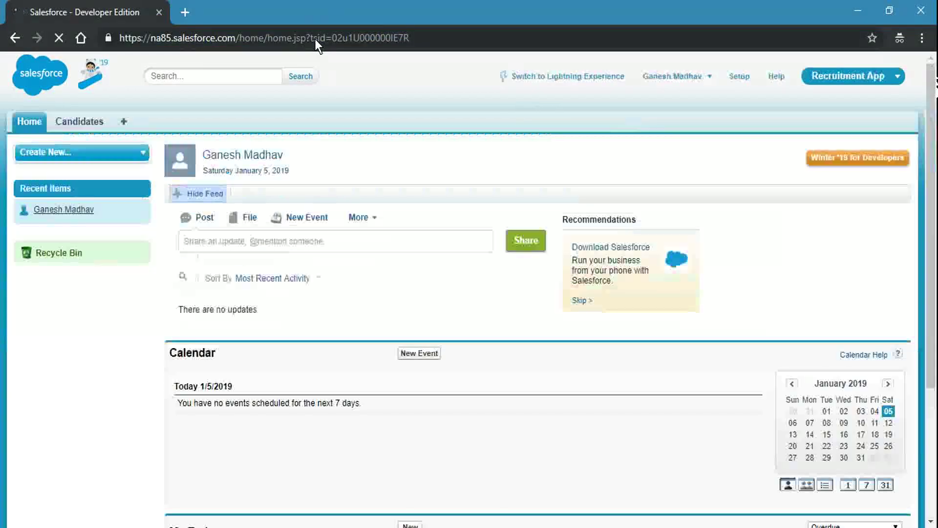
pyautogui.click(90, 120)
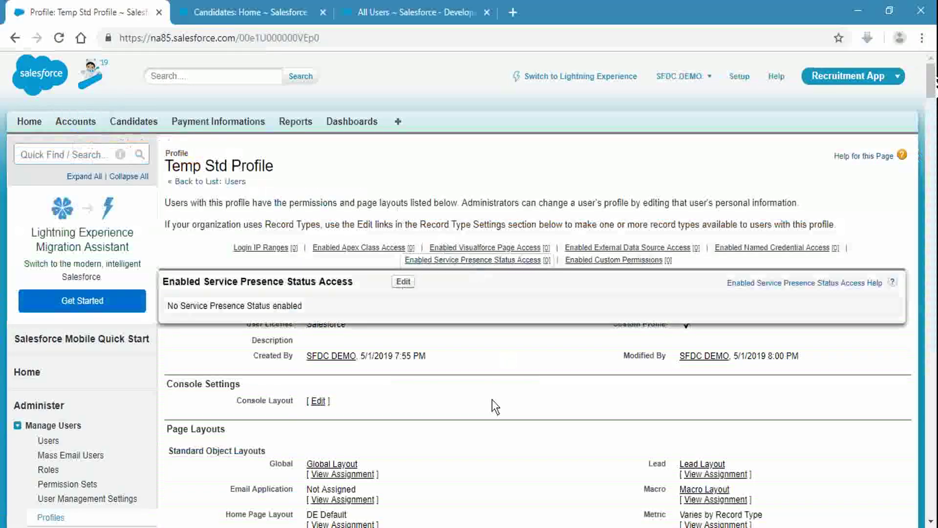
pyautogui.hotkey('ctrl', 'f')
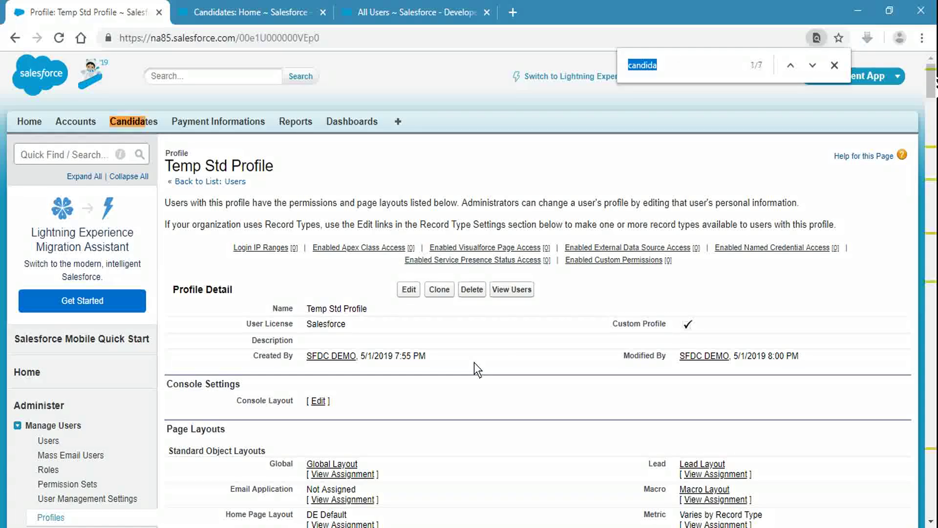
# Step through the profile's Candidate layout, field security and tab settings, then return to the test user.
pyautogui.press('Return')
pyautogui.press('Return')
pyautogui.press('Return')
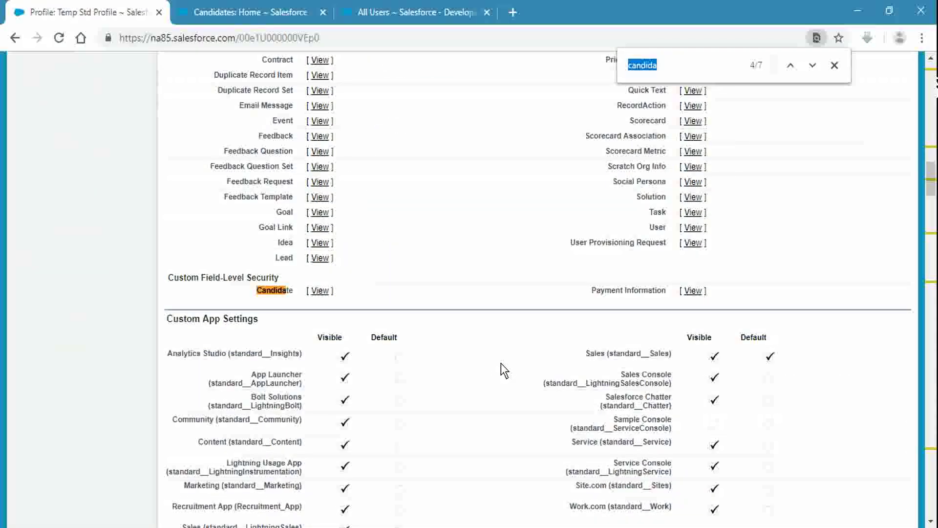
pyautogui.press('Return')
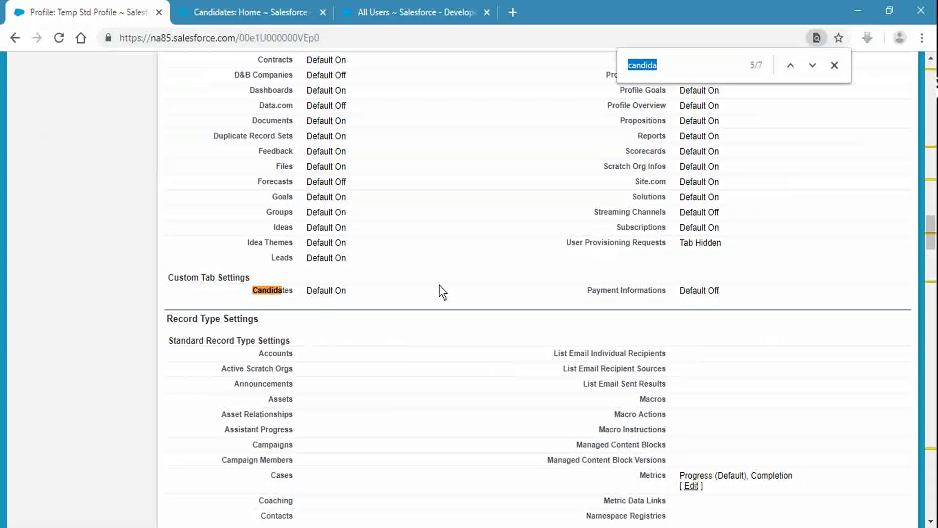
pyautogui.press('Escape')
pyautogui.hotkey('alt', 'Tab')
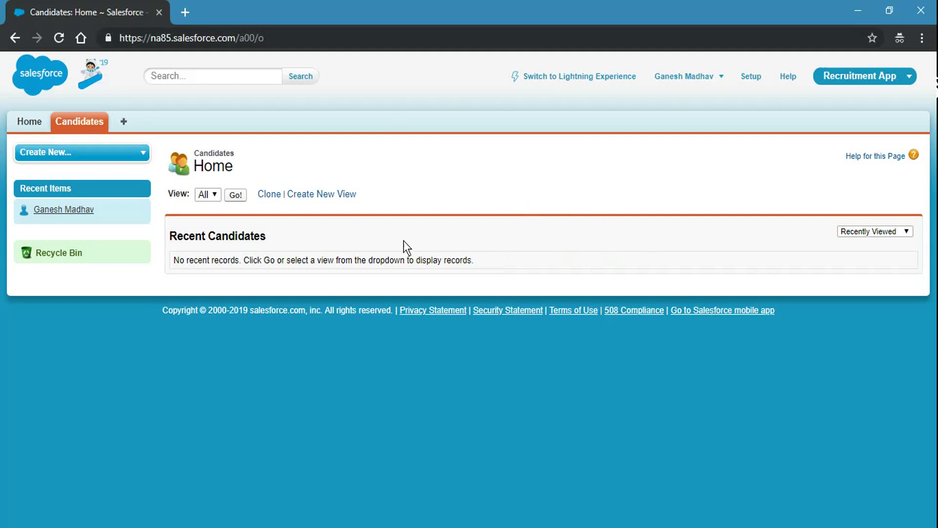
pyautogui.click(238, 196)
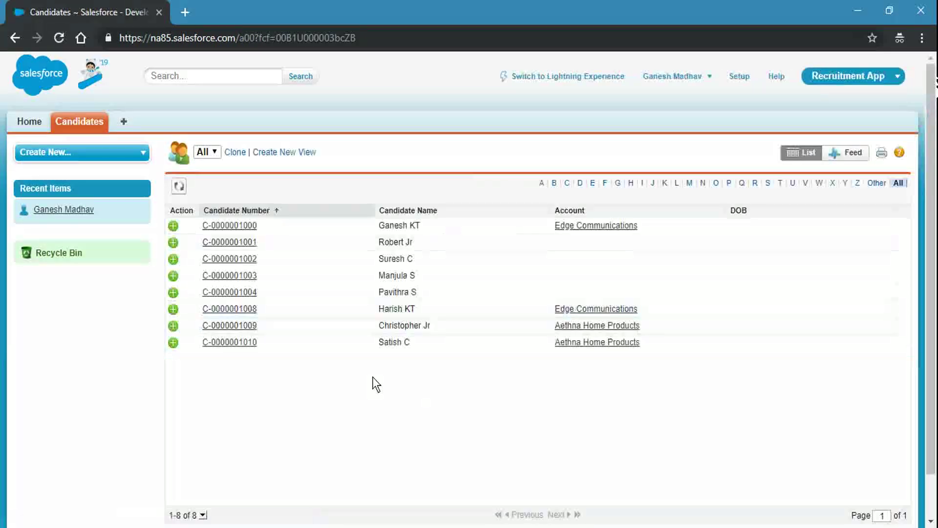
pyautogui.click(76, 124)
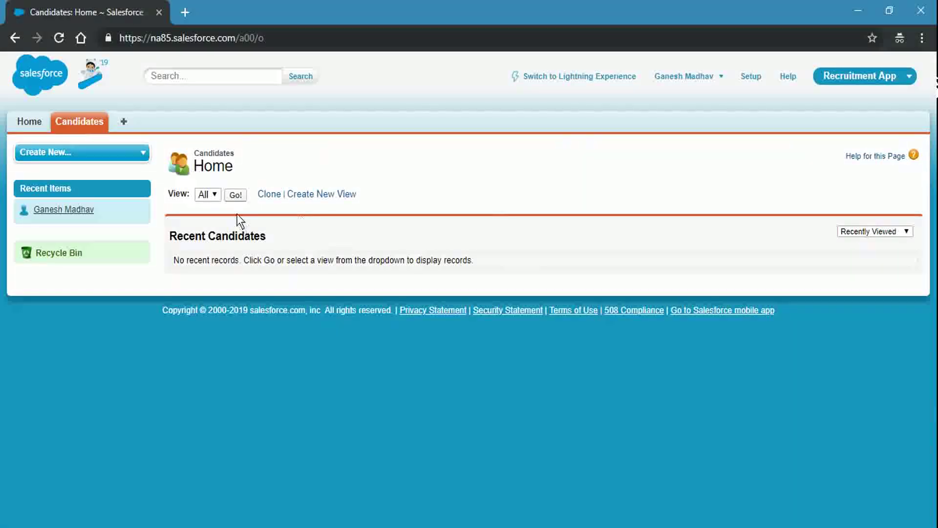
pyautogui.click(236, 198)
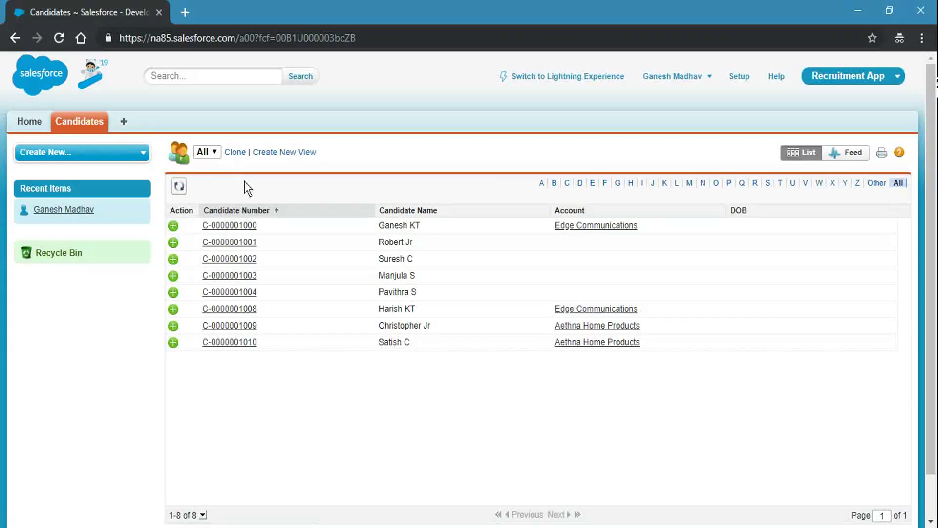
pyautogui.click(245, 222)
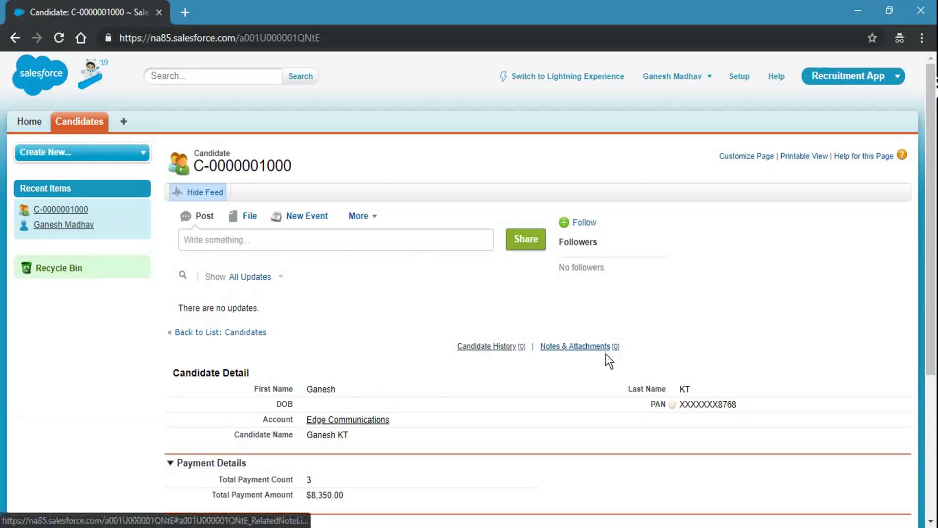
# Hide the record's feed, go to Candidates Home, and bring the admin profile window forward.
pyautogui.click(195, 193)
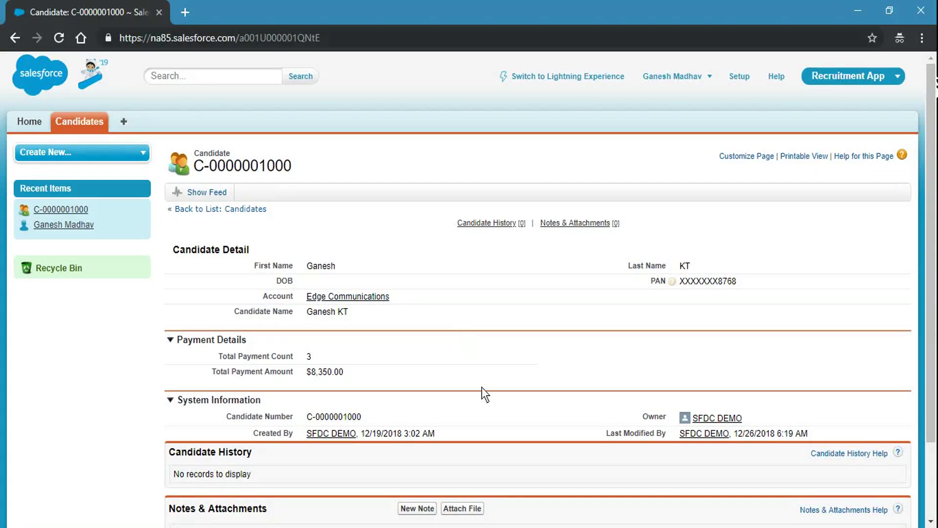
pyautogui.click(86, 122)
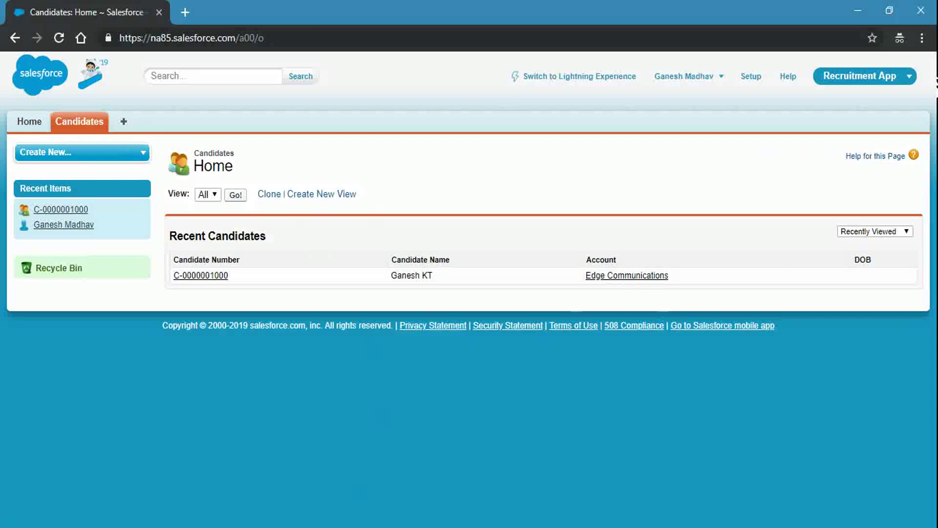
pyautogui.click(310, 459)
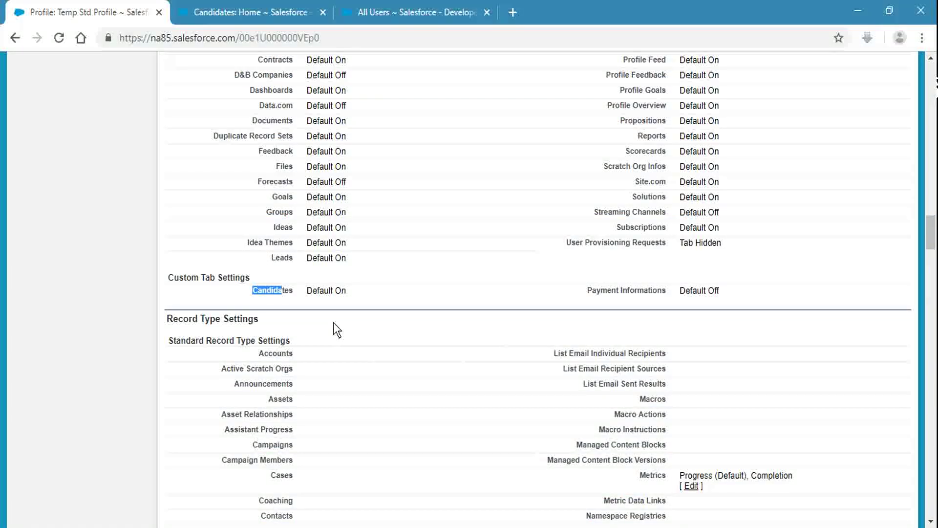
# Locate the Candidates object permissions on the Temp Std Profile page.
pyautogui.scroll(1, 335, 329)
pyautogui.scroll(1, 336, 328)
pyautogui.hotkey('ctrl', 'f')
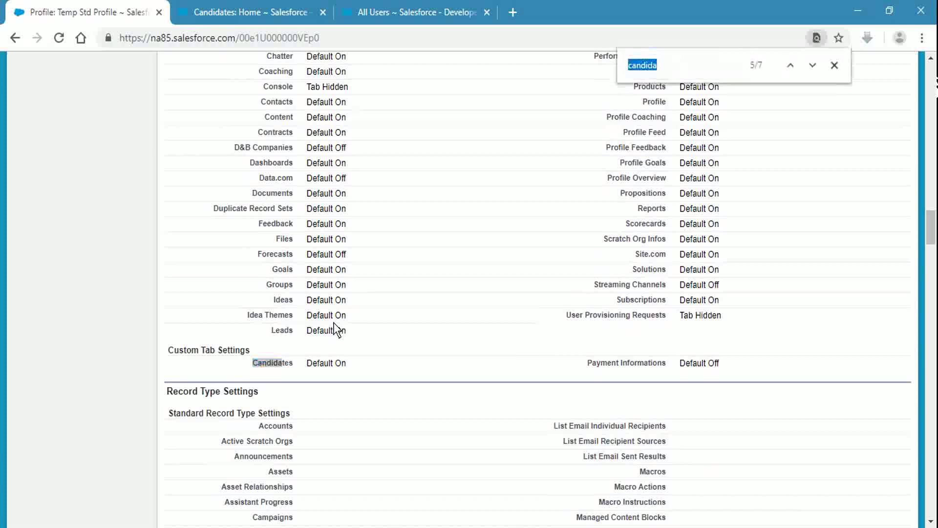
pyautogui.press('Return')
pyautogui.press('Return')
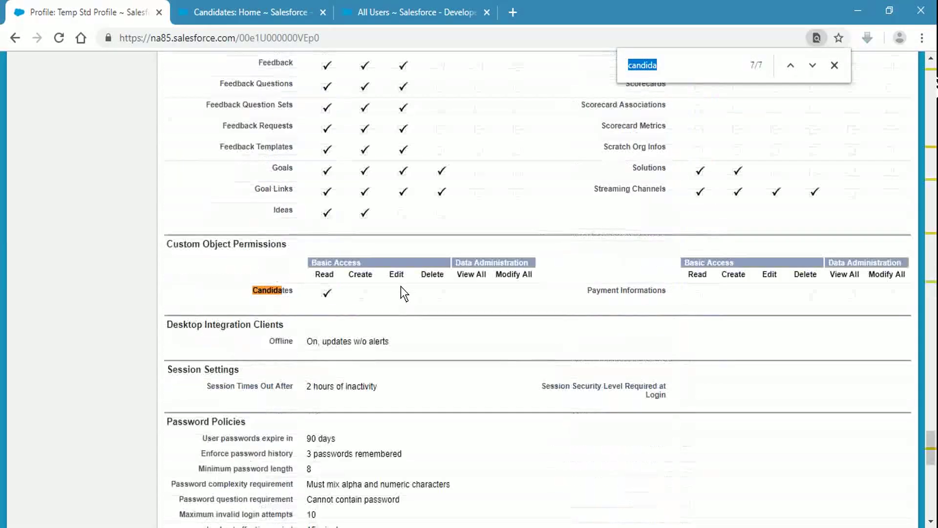
pyautogui.press('Escape')
pyautogui.scroll(20, 401, 287)
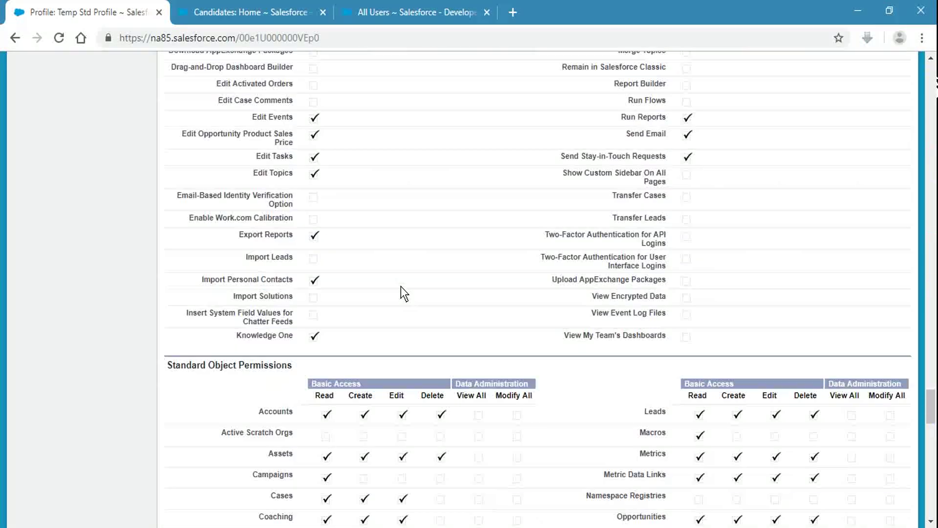
pyautogui.scroll(20, 401, 287)
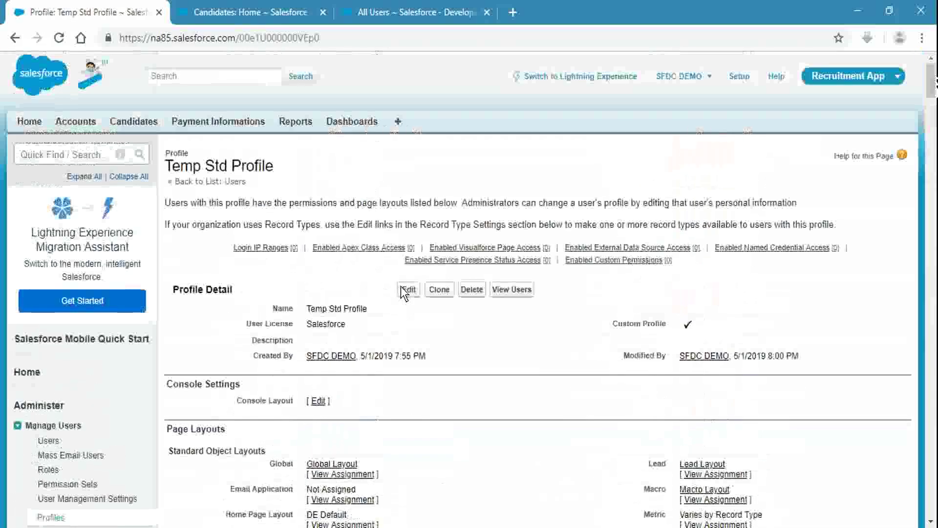
# Edit the profile to grant Candidates Read, Create and Edit, and save it.
pyautogui.click(402, 288)
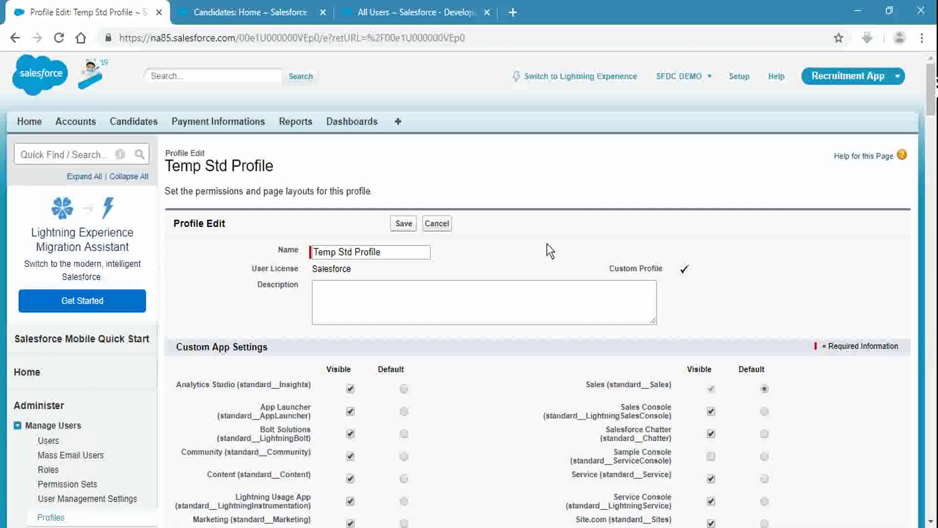
pyautogui.hotkey('ctrl', 'f')
pyautogui.press('Return')
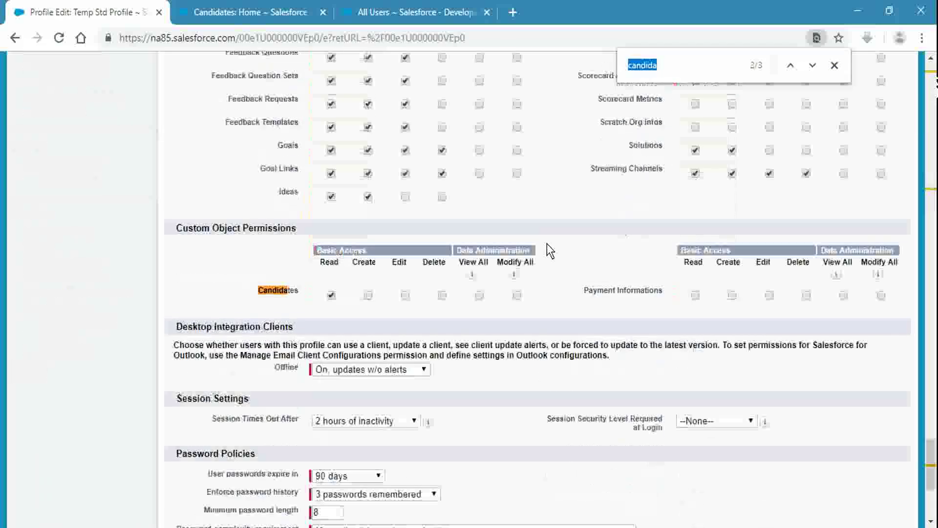
pyautogui.click(331, 295)
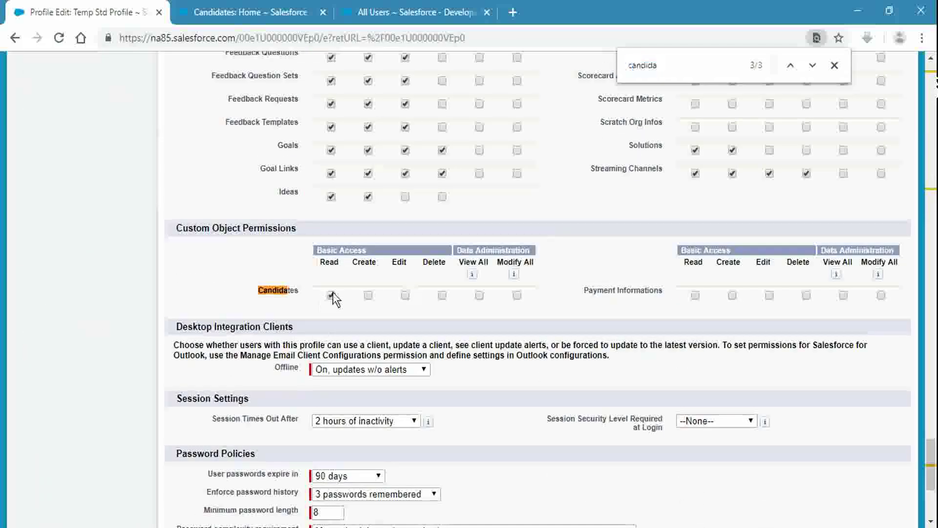
pyautogui.click(369, 295)
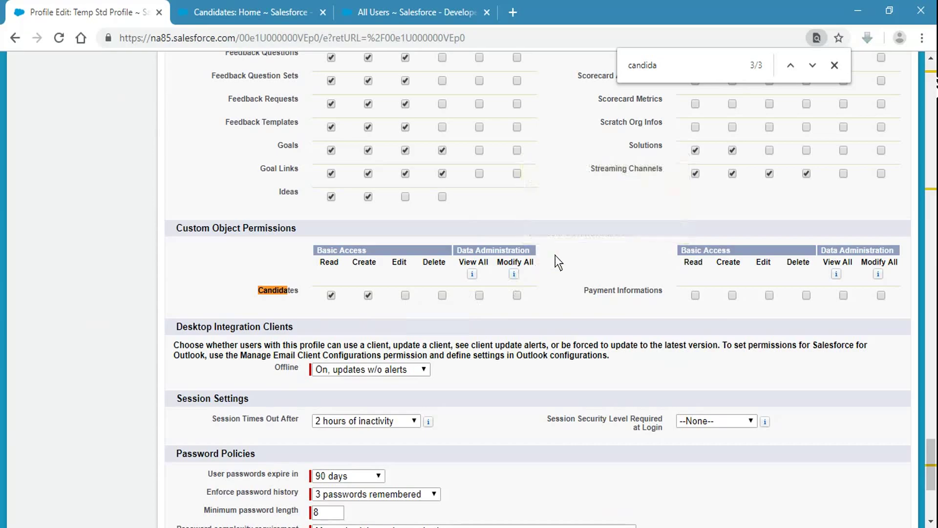
pyautogui.hotkey('alt', 'Tab')
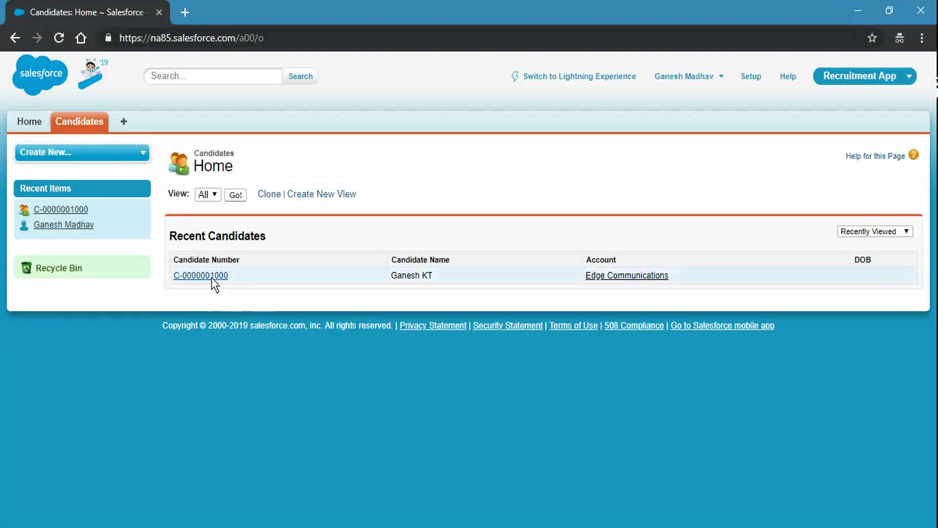
pyautogui.click(212, 277)
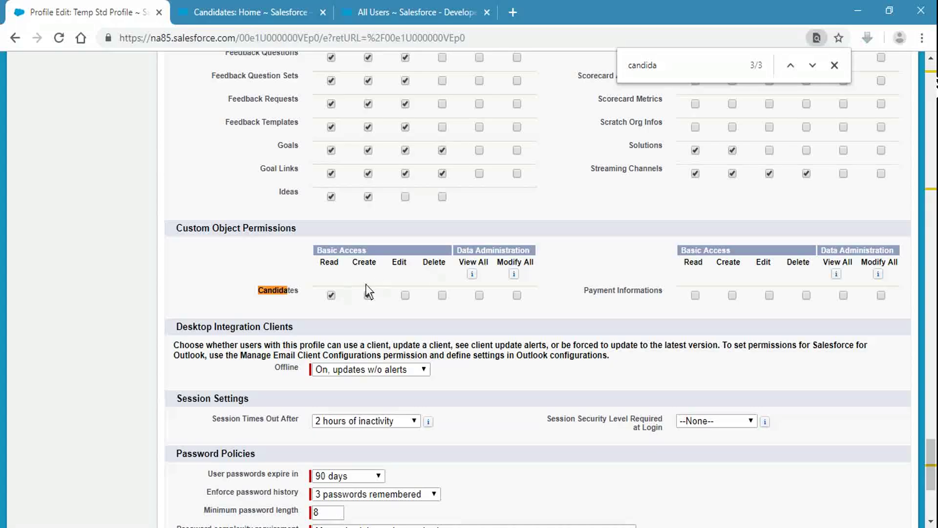
pyautogui.click(407, 296)
pyautogui.press('Home')
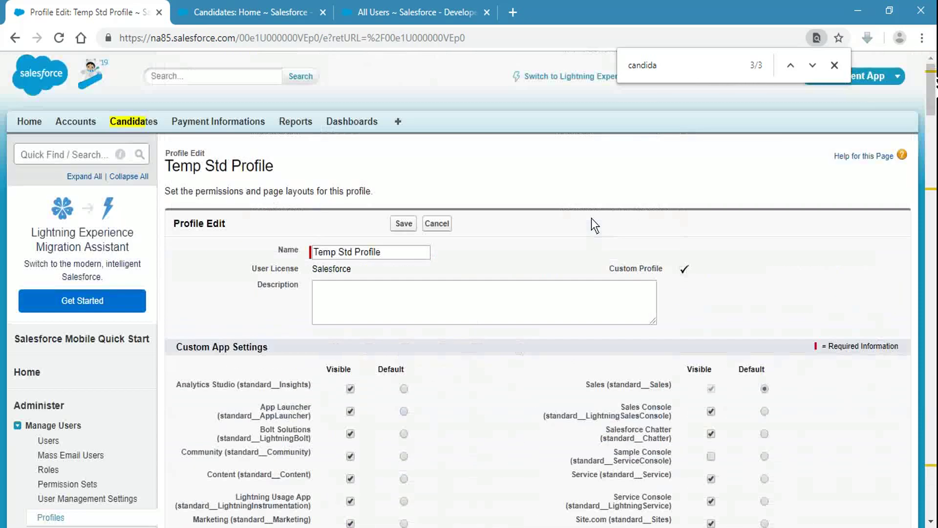
pyautogui.click(408, 222)
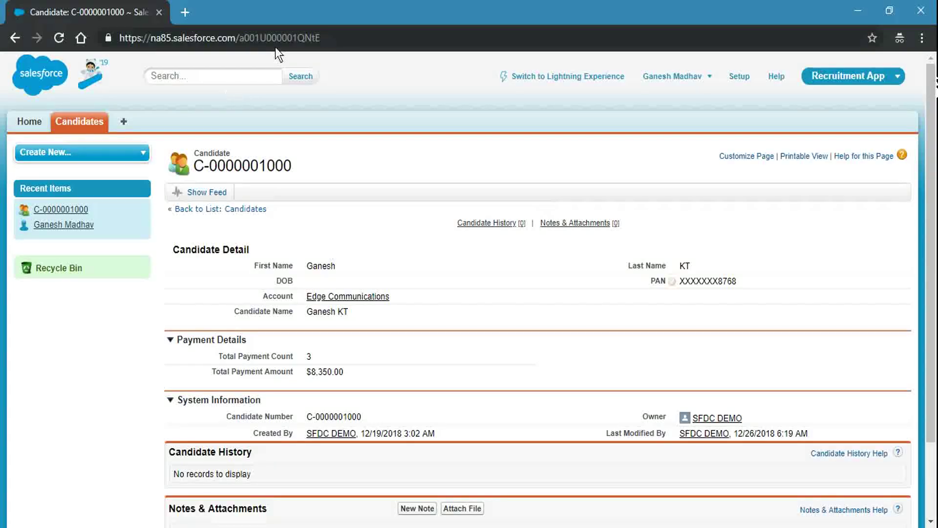
# Reload the candidate record to pick up new permissions, then browse the full Candidates list and home page.
pyautogui.click(295, 33)
pyautogui.press('Return')
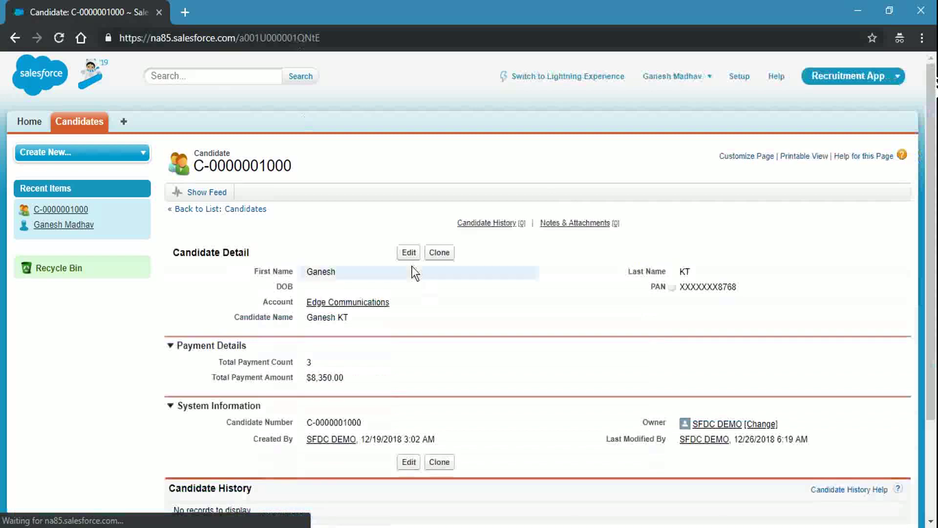
pyautogui.click(197, 209)
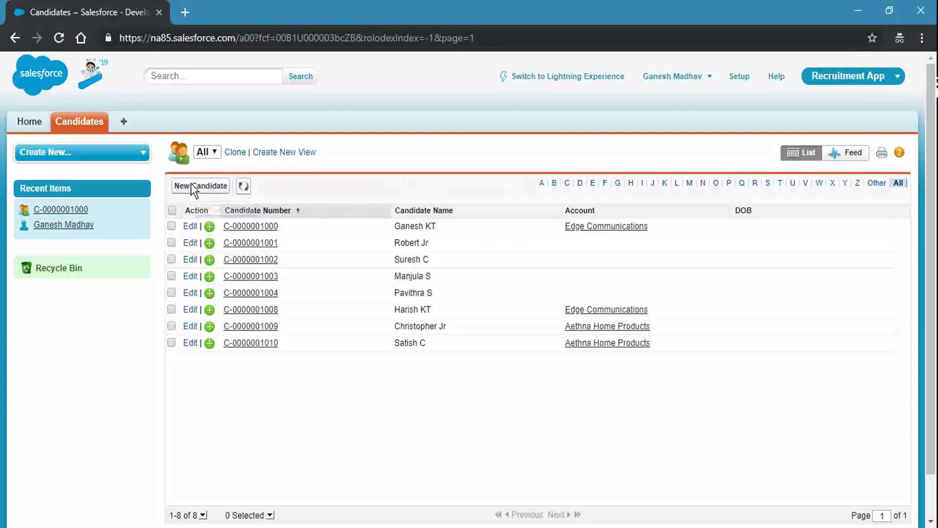
pyautogui.click(84, 123)
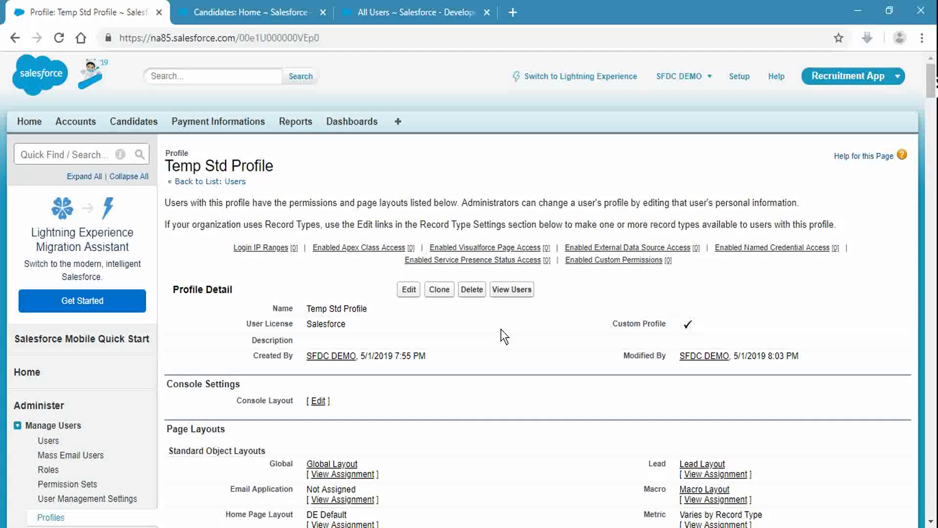
# Check in Custom Tab Settings that the Candidates tab is Default On, then move to PowerPoint.
pyautogui.scroll(-12, 500, 330)
pyautogui.scroll(-15, 502, 328)
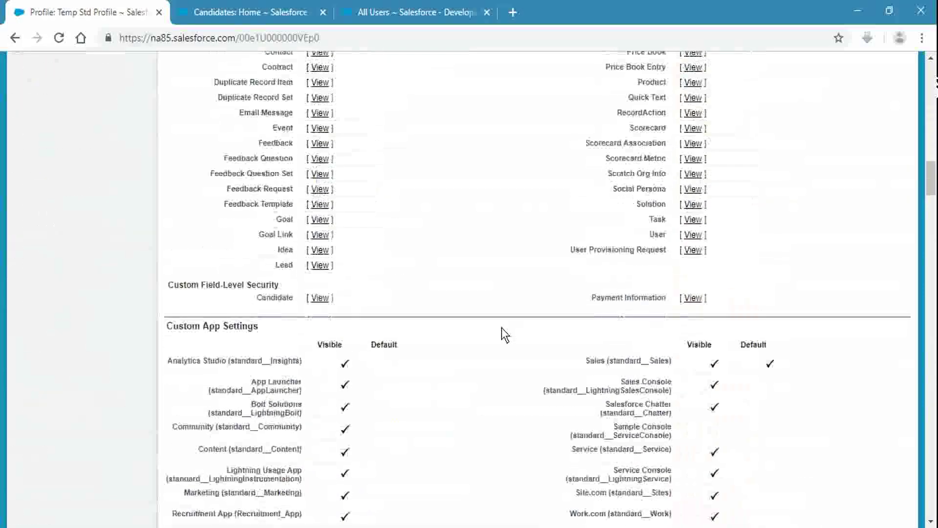
pyautogui.scroll(-2, 502, 328)
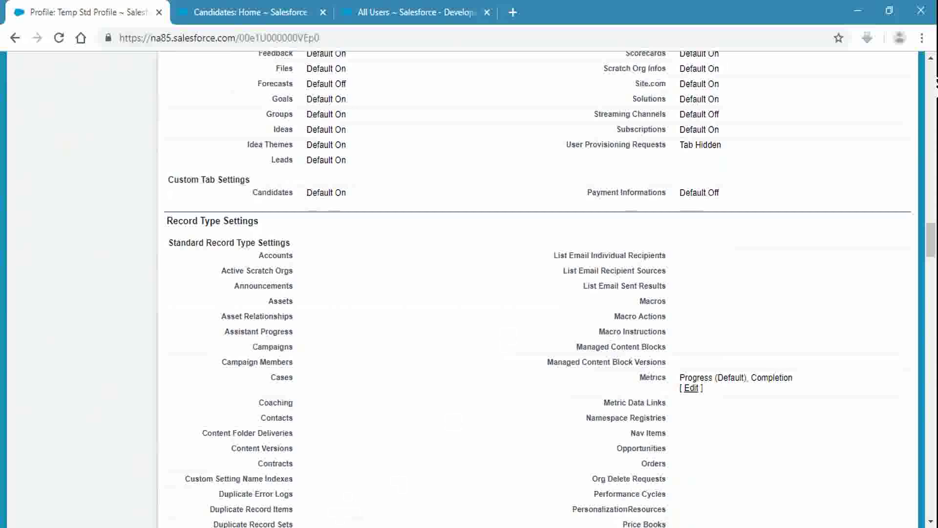
pyautogui.hotkey('alt', 'Tab')
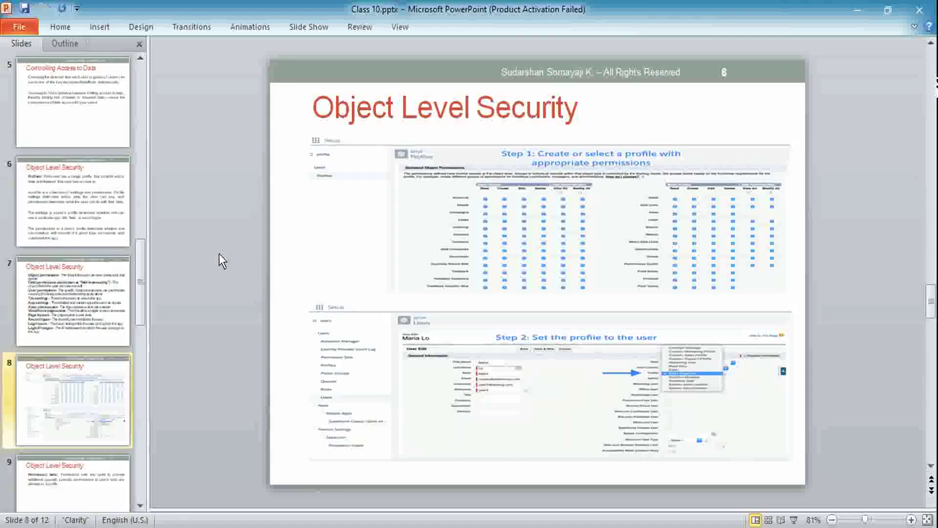
# Scroll the slide pane to settle on slide 9, Object Level Security, explaining Permission Sets.
pyautogui.scroll(-1, 218, 251)
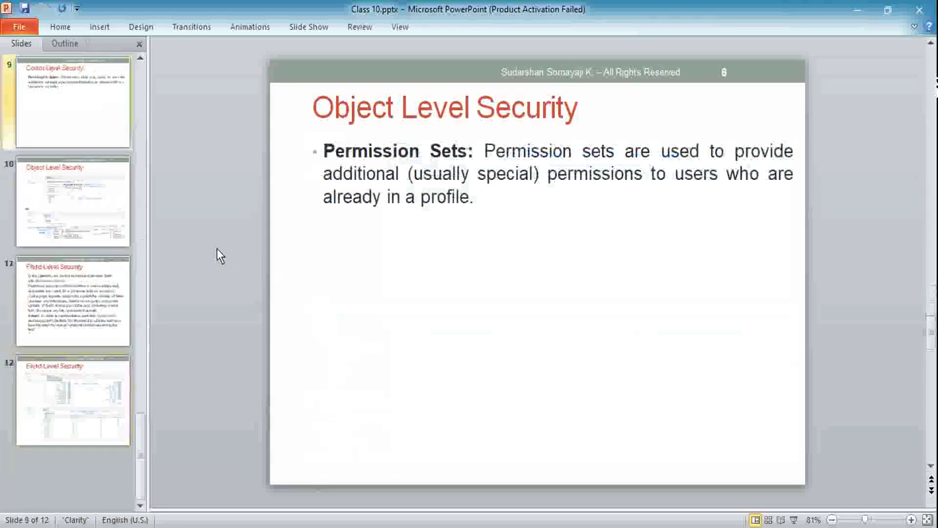
pyautogui.scroll(1, 219, 247)
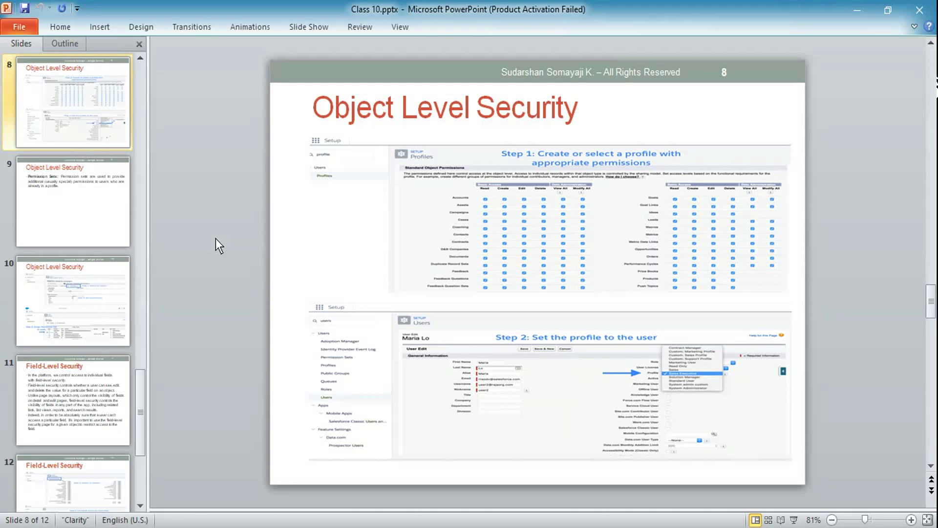
pyautogui.scroll(-1, 212, 272)
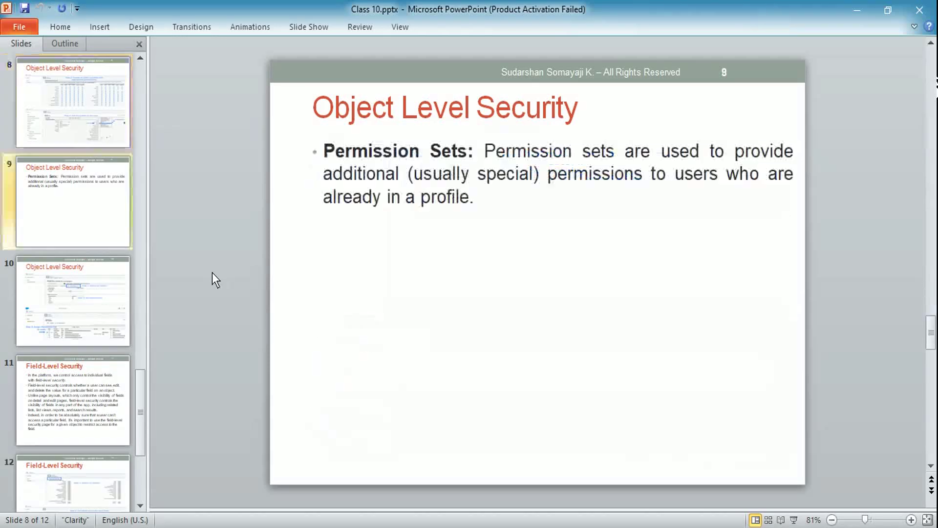
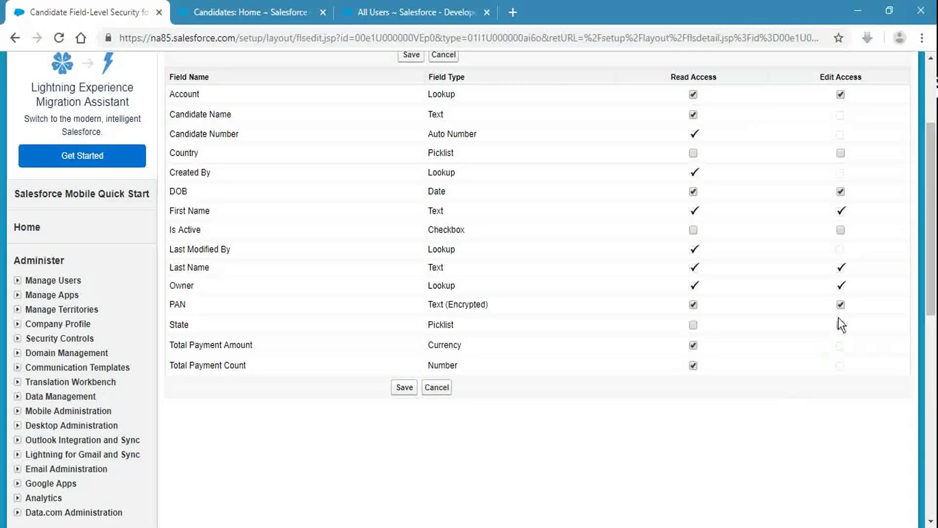
pyautogui.click(840, 210)
pyautogui.click(841, 304)
pyautogui.click(472, 525)
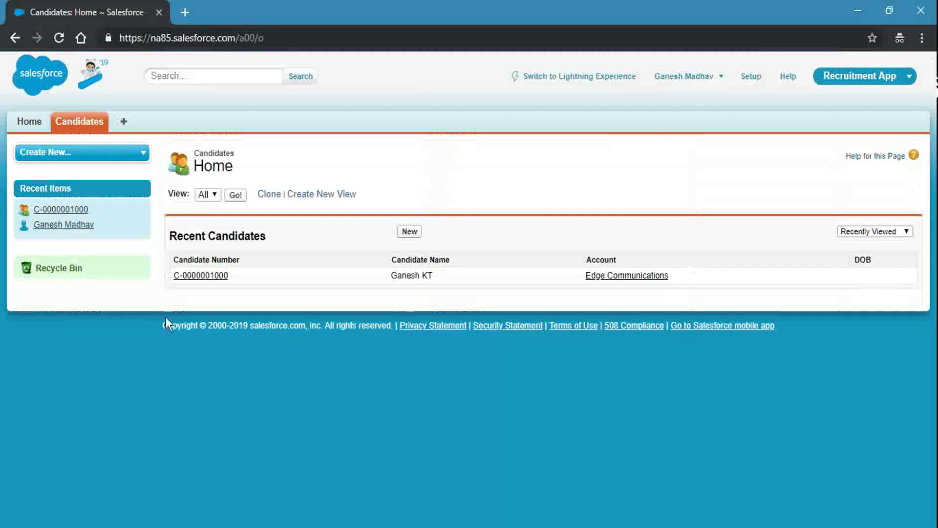
pyautogui.click(195, 276)
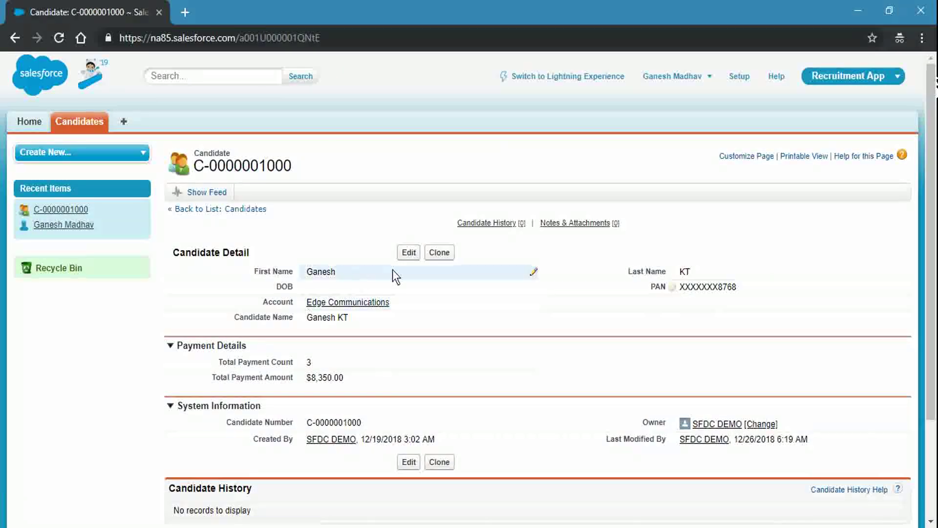
pyautogui.hotkey('alt', 'Tab')
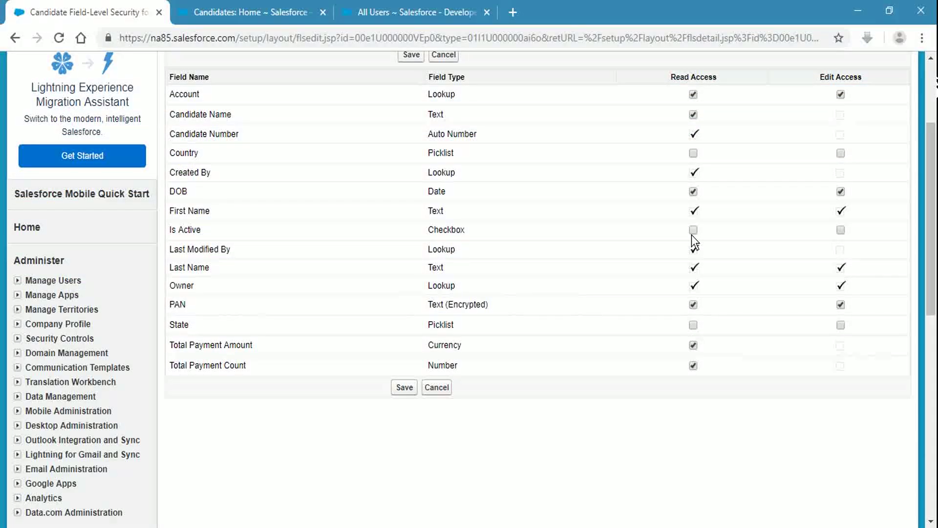
pyautogui.hotkey('alt', 'Tab')
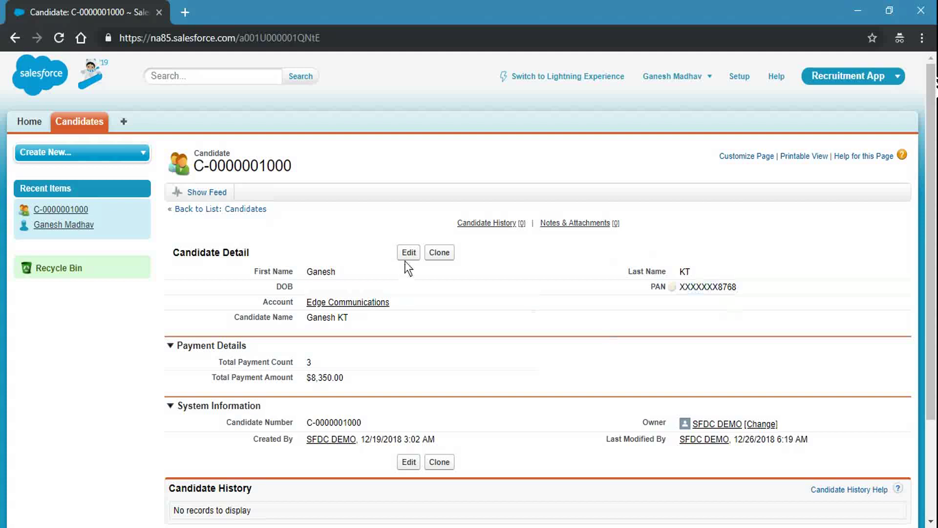
pyautogui.click(405, 254)
pyautogui.hotkey('alt', 'Tab')
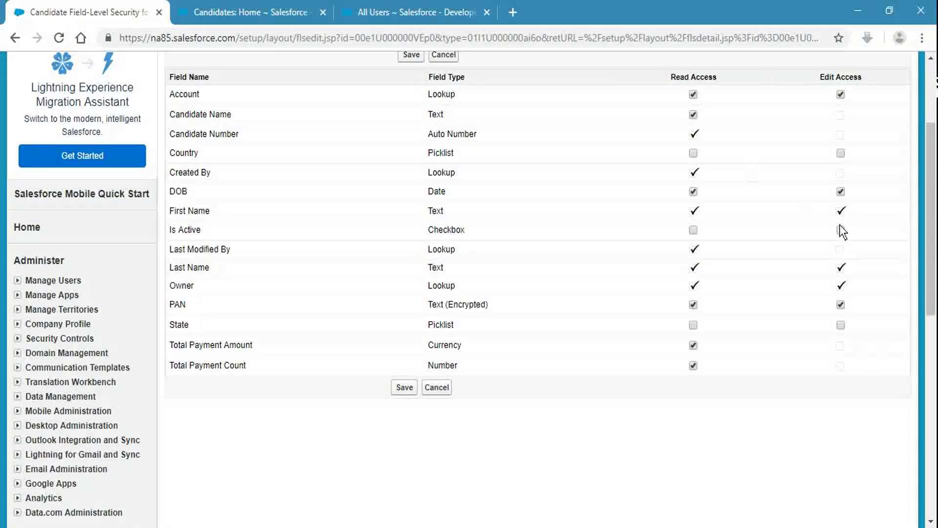
# Remove Edit Access from DOB and PAN and save the Candidate field security.
pyautogui.click(841, 192)
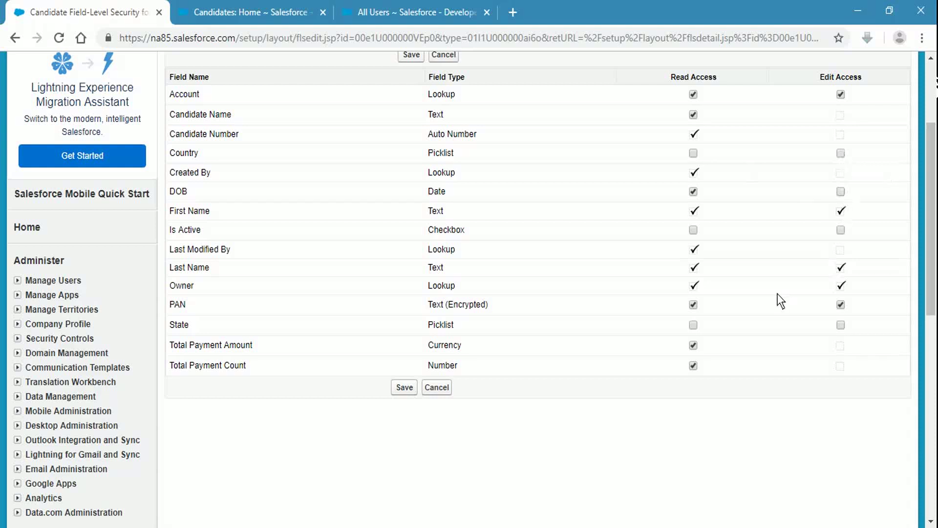
pyautogui.click(841, 305)
pyautogui.scroll(3, 710, 378)
pyautogui.click(412, 199)
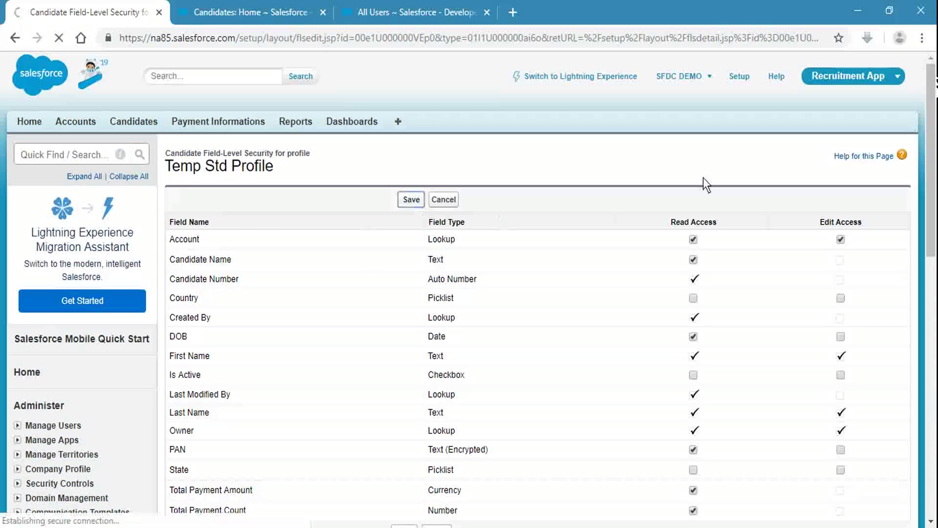
pyautogui.hotkey('alt', 'Tab')
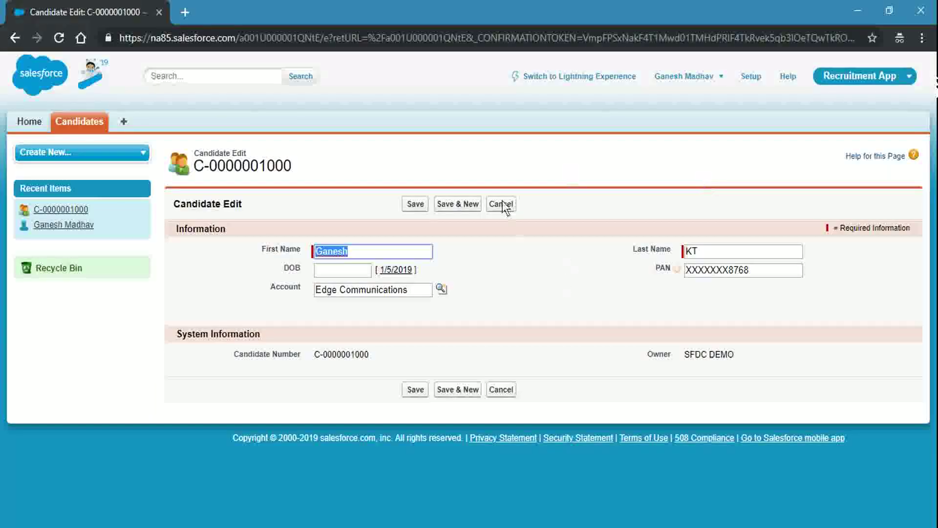
pyautogui.click(501, 205)
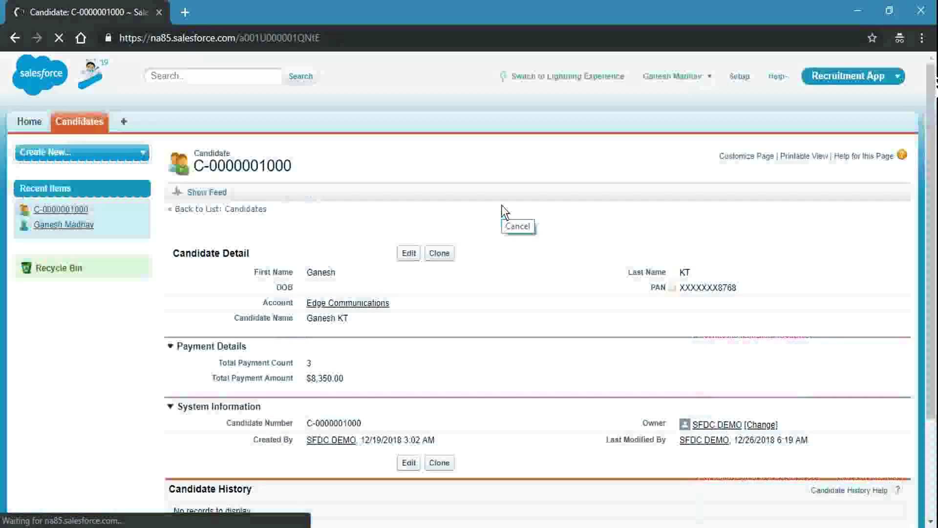
pyautogui.click(415, 255)
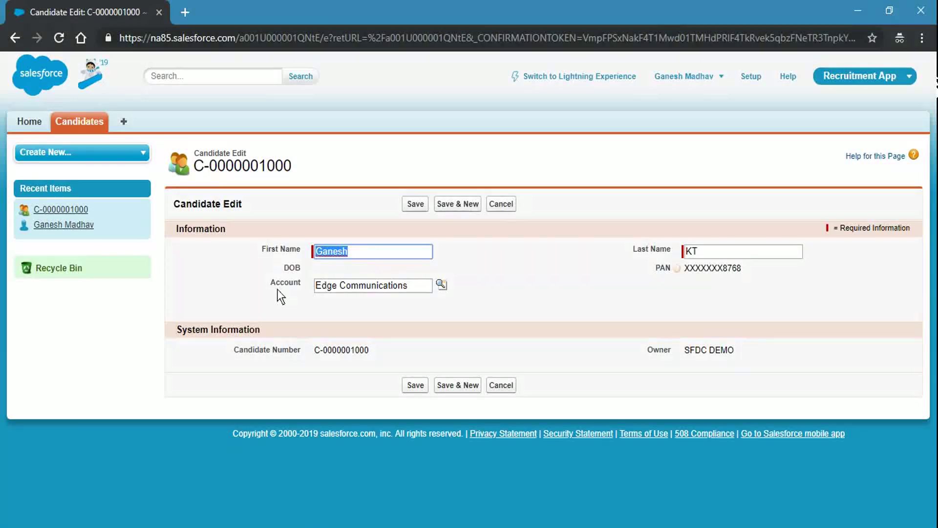
pyautogui.moveTo(690, 268); pyautogui.dragTo(790, 266)
pyautogui.hotkey('alt', 'Tab')
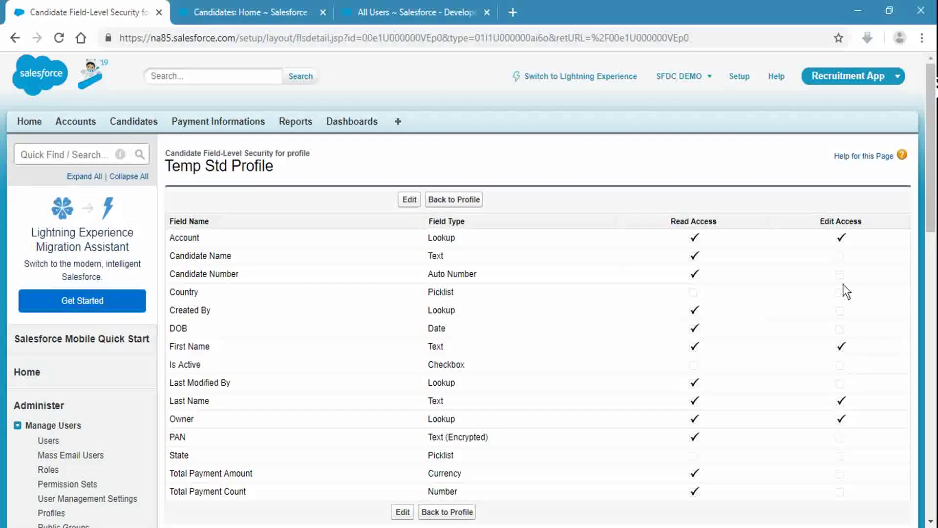
pyautogui.hotkey('alt', 'Tab')
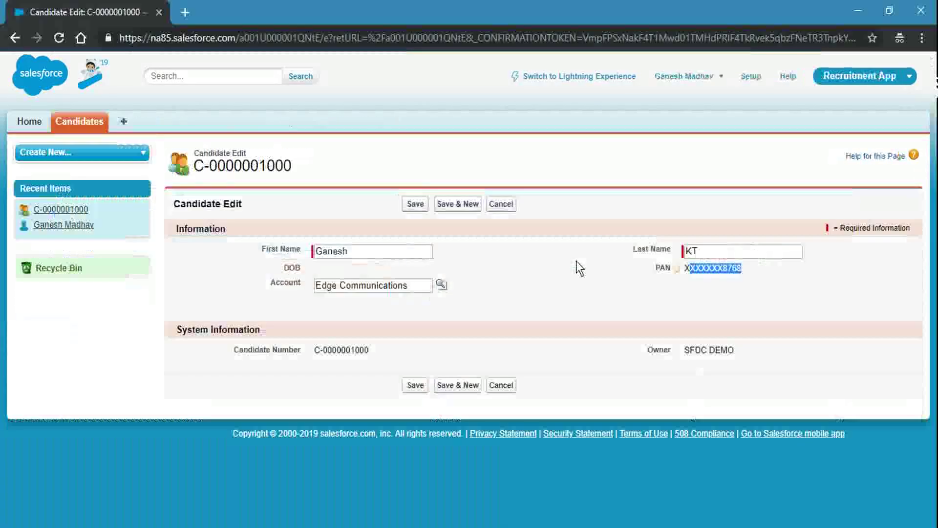
pyautogui.hotkey('alt', 'Tab')
pyautogui.hotkey('alt', 'Tab')
pyautogui.hotkey('alt', 'Tab')
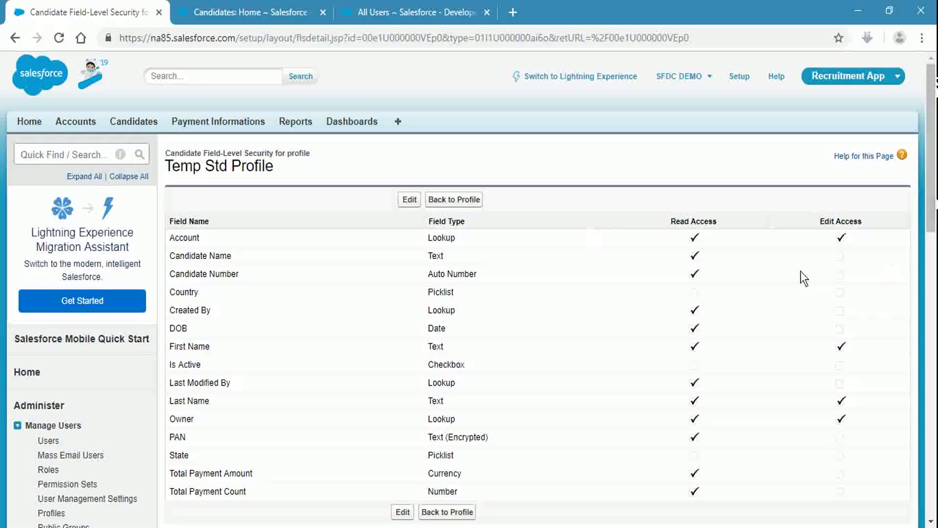
pyautogui.click(411, 201)
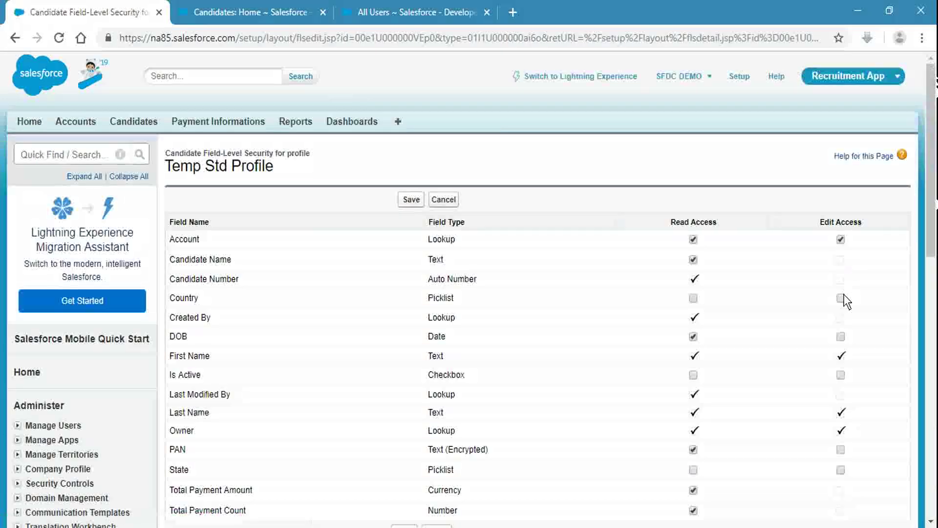
# Grant Edit Access to Country, DOB, Is Active, PAN and State, and save.
pyautogui.click(842, 297)
pyautogui.scroll(-2, 843, 301)
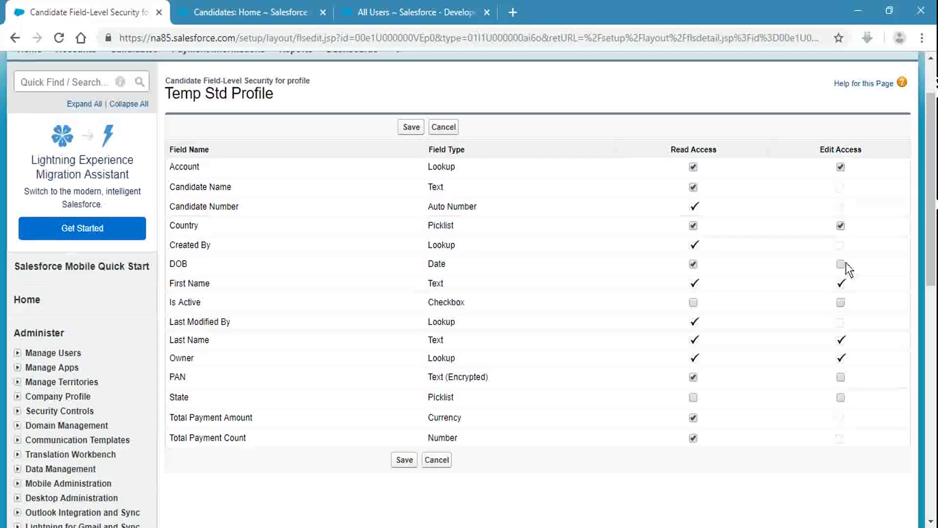
pyautogui.click(841, 264)
pyautogui.click(840, 302)
pyautogui.click(841, 302)
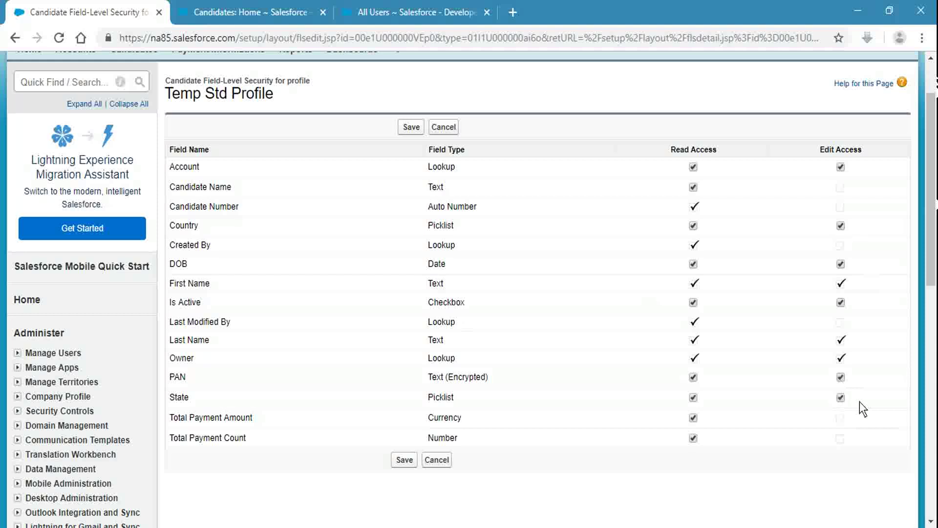
pyautogui.scroll(-3, 285, 486)
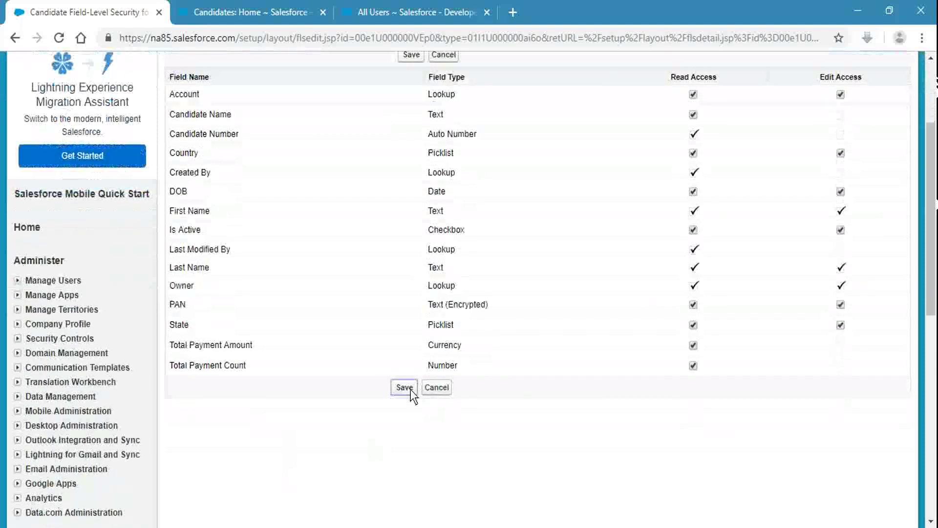
pyautogui.click(410, 389)
# Check the candidate record's edit form in the test user's window, then cancel the edit.
pyautogui.hotkey('alt', 'Tab')
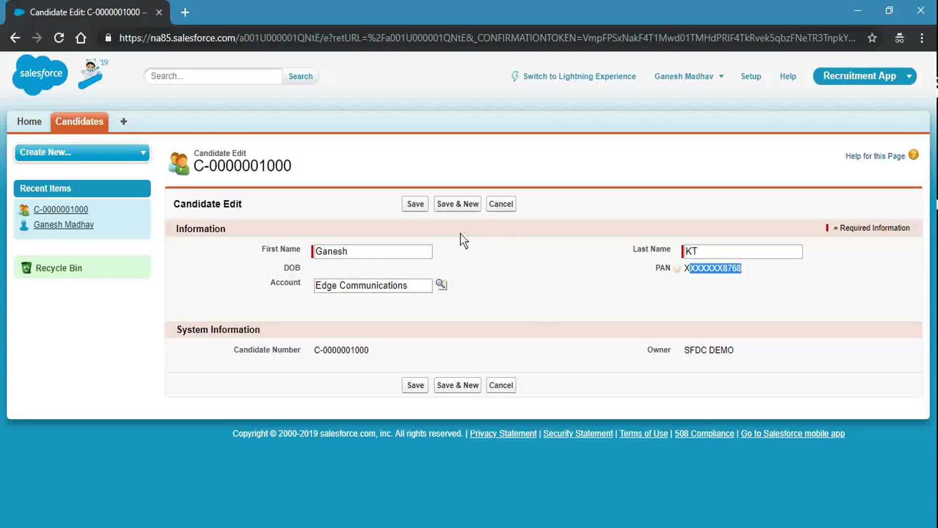
pyautogui.hotkey('alt', 'Tab')
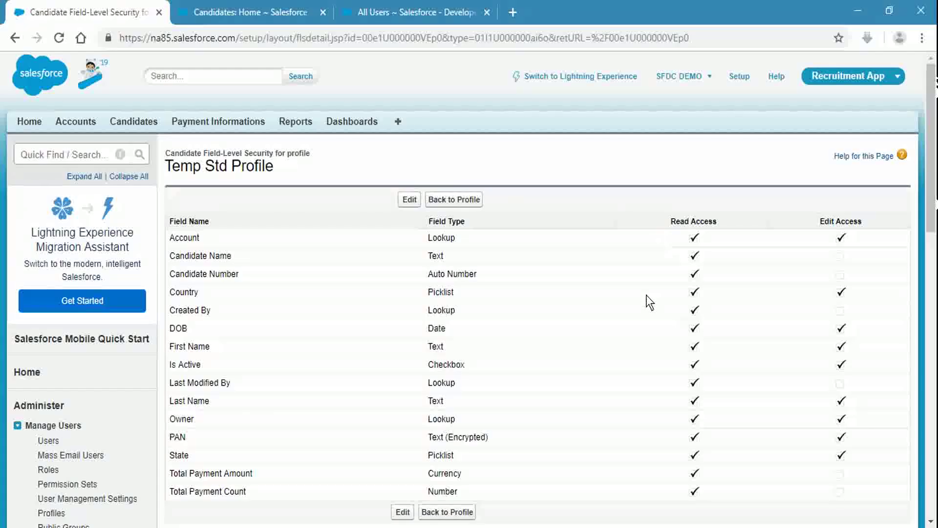
pyautogui.scroll(-3, 650, 300)
pyautogui.hotkey('alt', 'Tab')
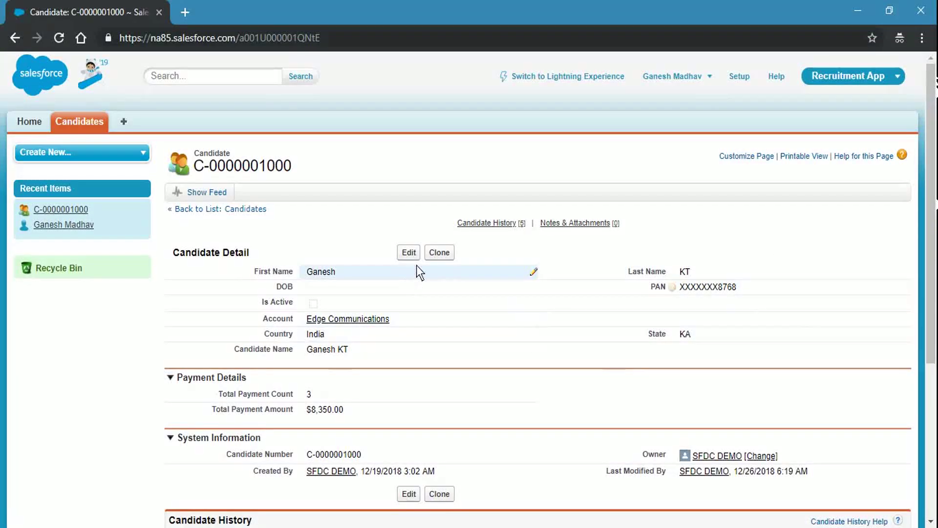
pyautogui.click(409, 252)
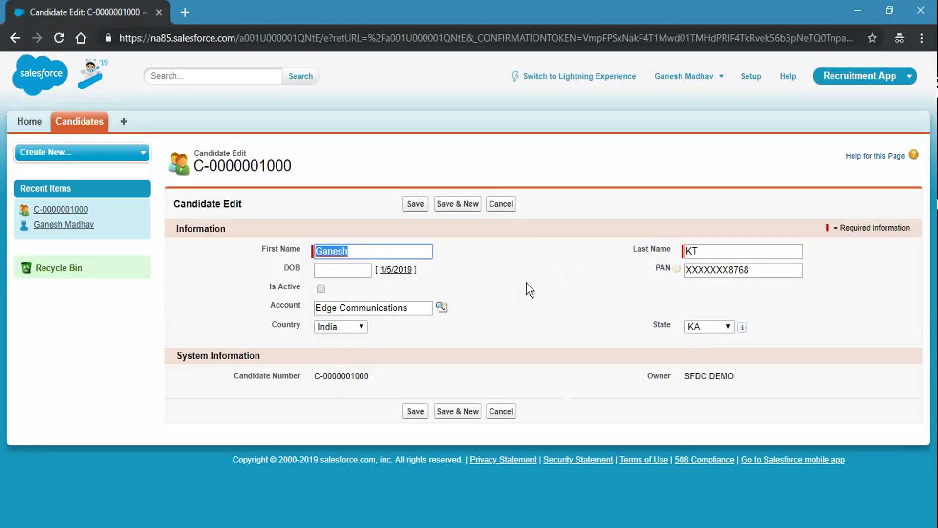
pyautogui.click(502, 208)
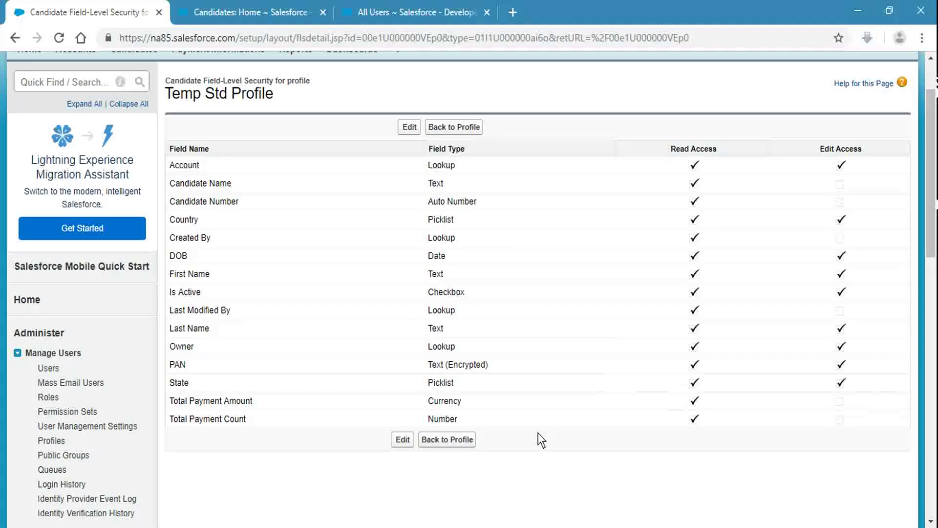
# Go back to the Temp Std Profile detail page and bring its window to the front.
pyautogui.click(435, 438)
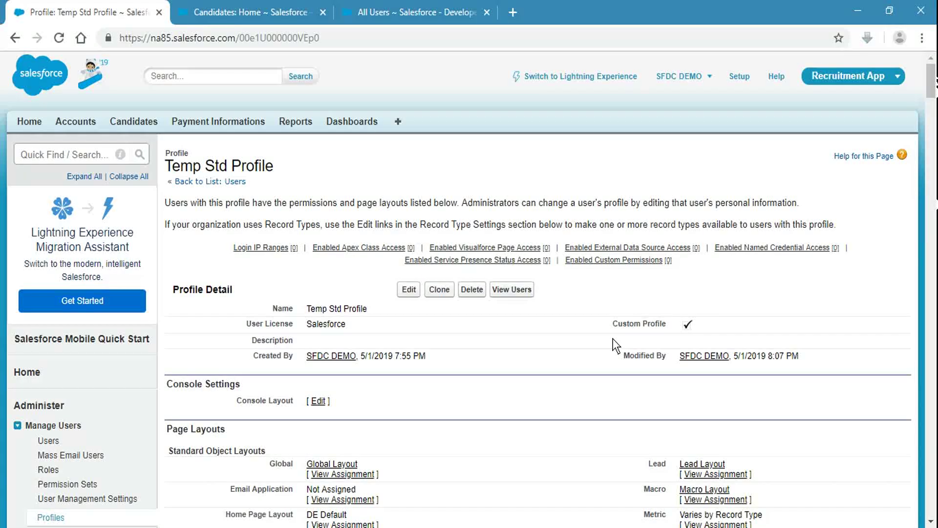
pyautogui.scroll(-2, 547, 336)
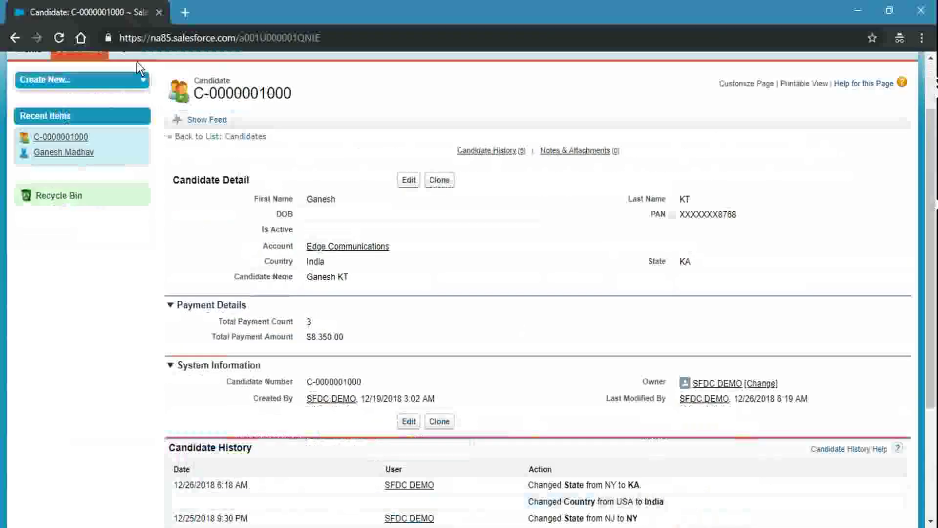
pyautogui.scroll(2, 365, 167)
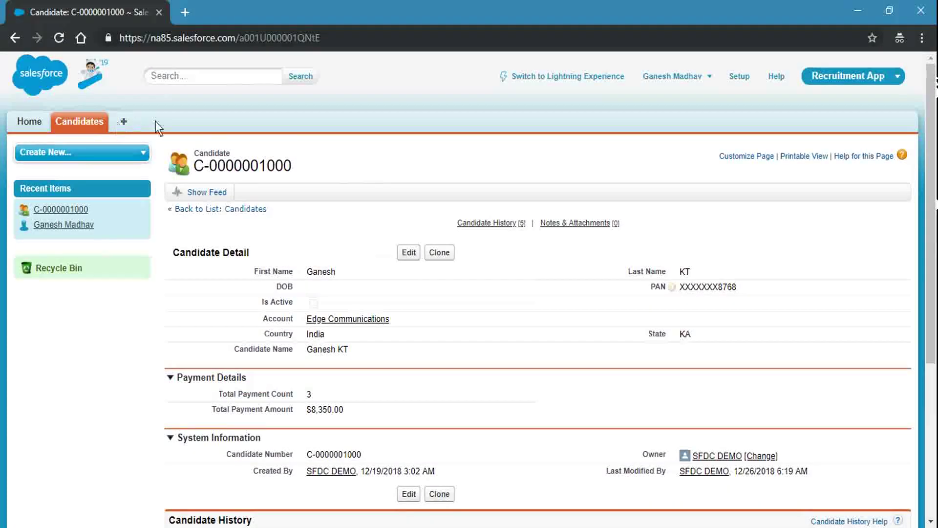
pyautogui.click(349, 496)
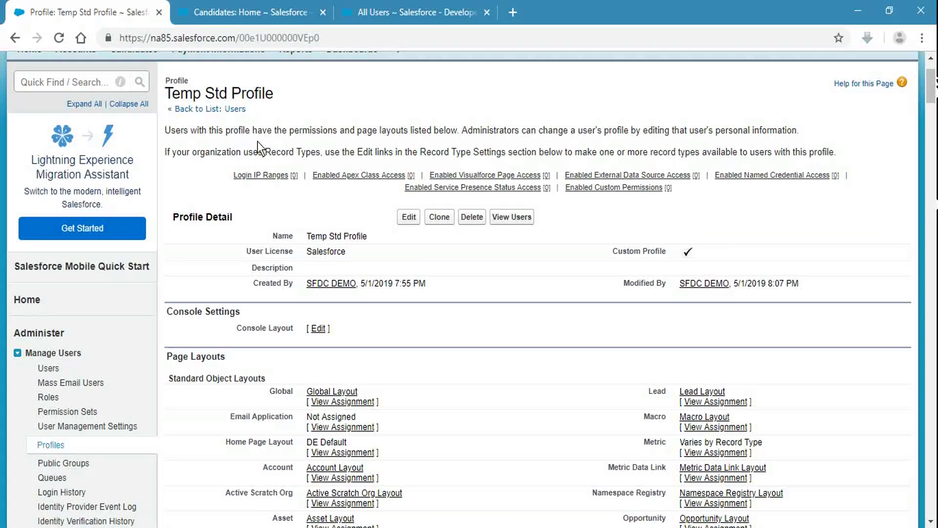
pyautogui.click(50, 87)
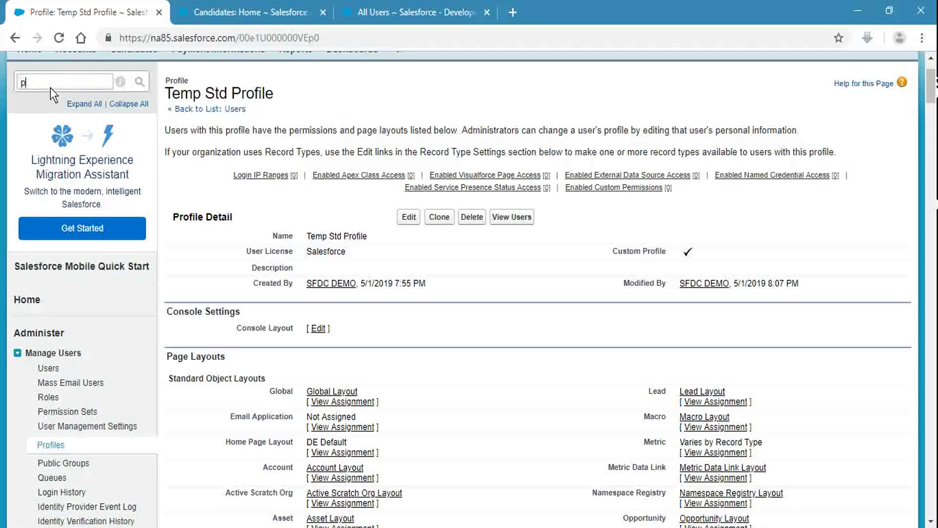
# Start a new permission set from the Permission Sets list.
pyautogui.write('permiss')
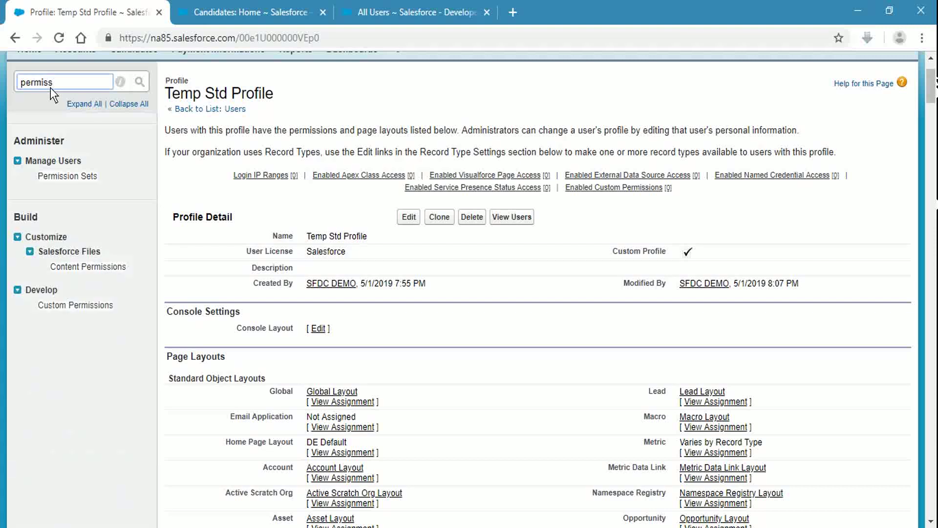
pyautogui.click(58, 174)
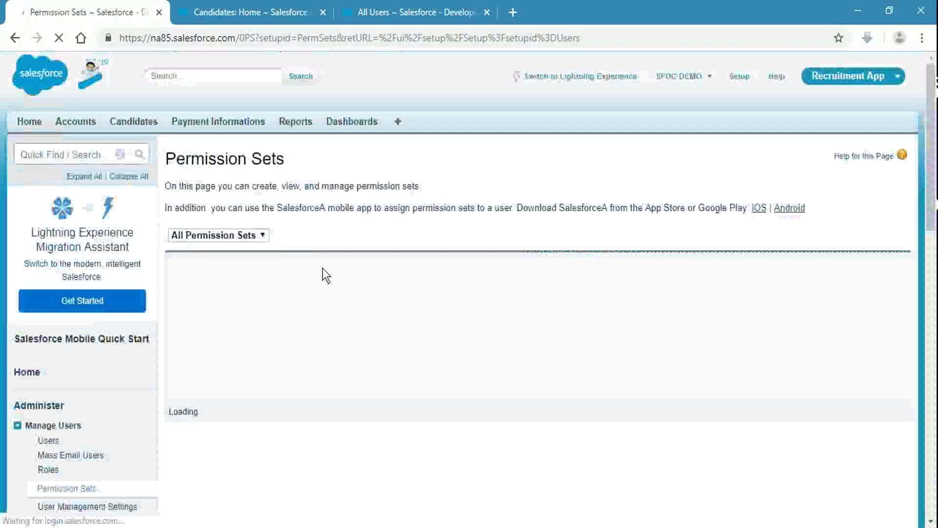
pyautogui.scroll(-1, 324, 410)
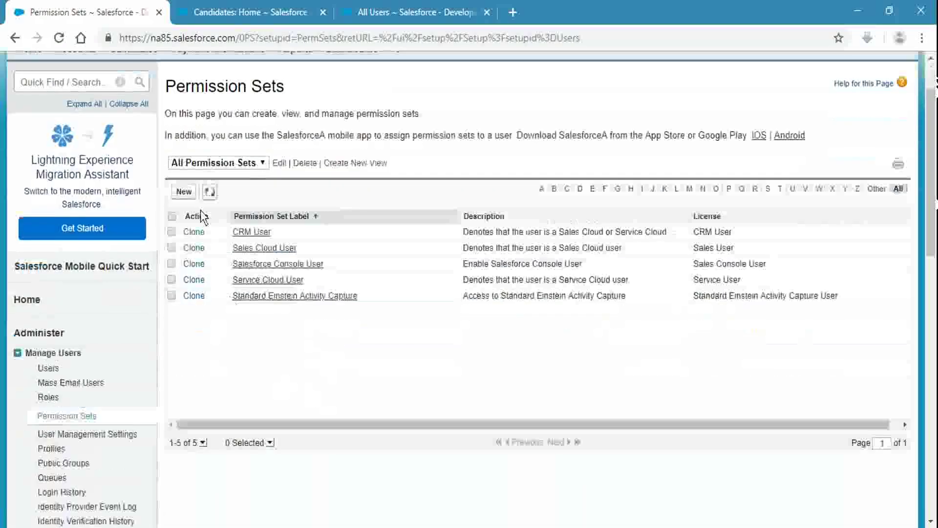
pyautogui.click(185, 191)
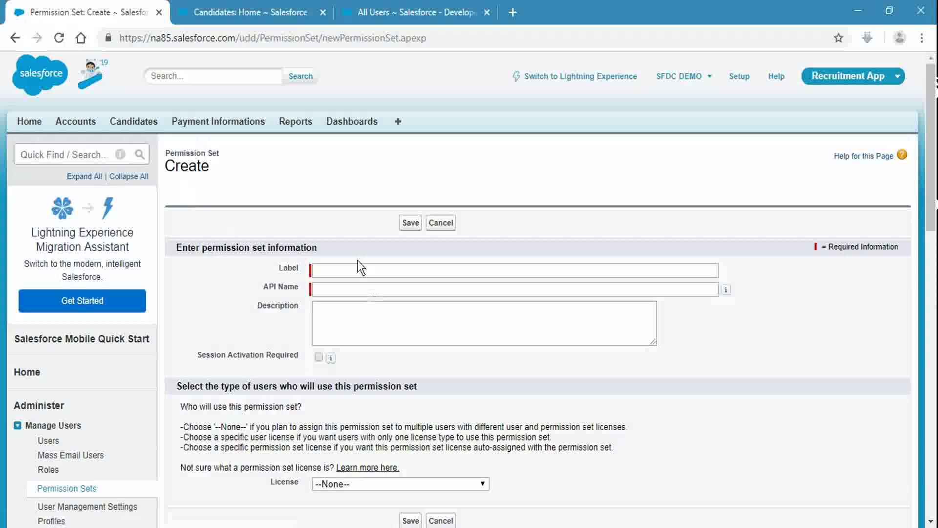
# Label it 'Temp Std Profile - Permission Set', correcting the 'Prodile' typo.
pyautogui.click(358, 265)
pyautogui.write('Temp ')
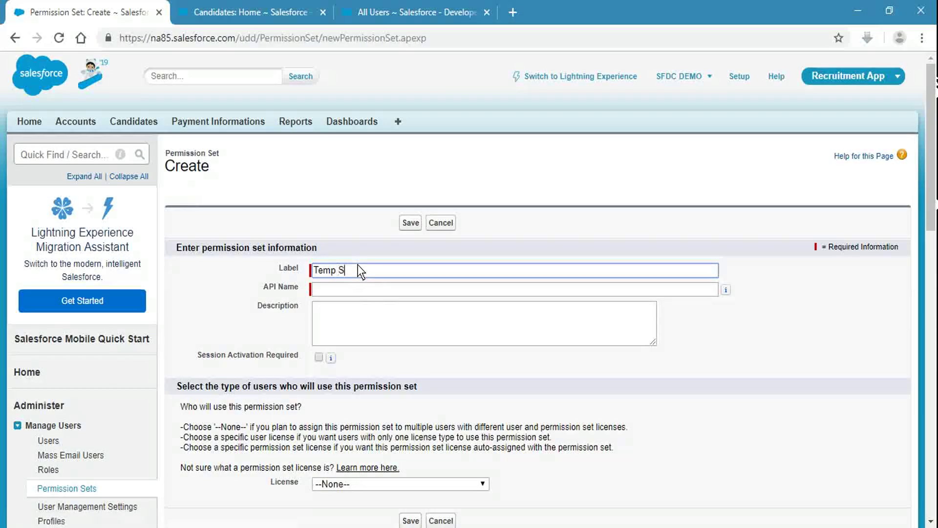
pyautogui.write('Std Prodile - Permission')
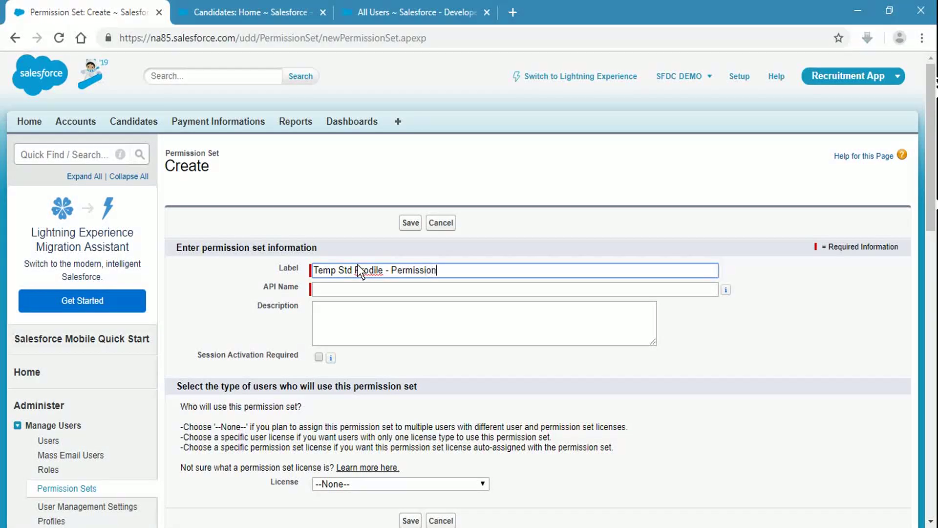
pyautogui.write(' Set')
pyautogui.click(372, 270)
pyautogui.press('BackSpace')
pyautogui.write('f')
pyautogui.rightClick(370, 267)
pyautogui.click(398, 275)
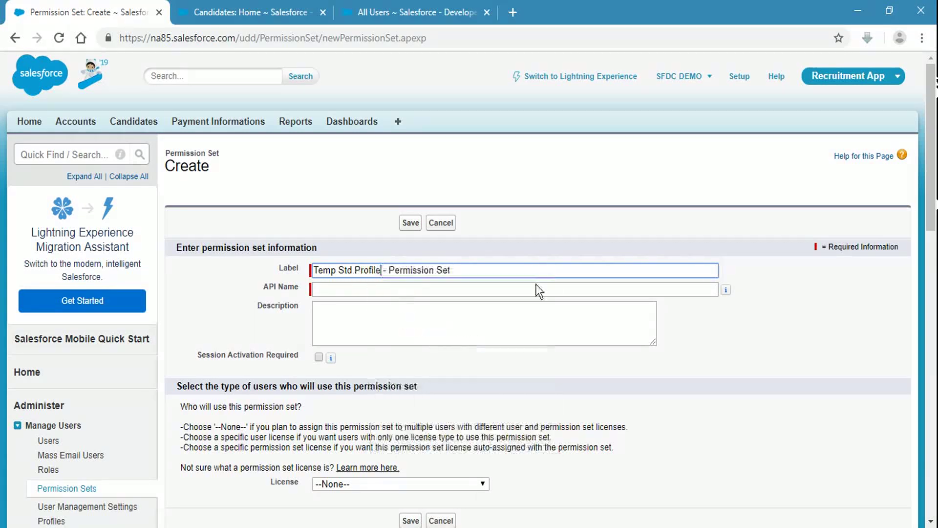
# Auto-fill the API name, require session activation, and save the permission set.
pyautogui.click(466, 288)
pyautogui.click(737, 307)
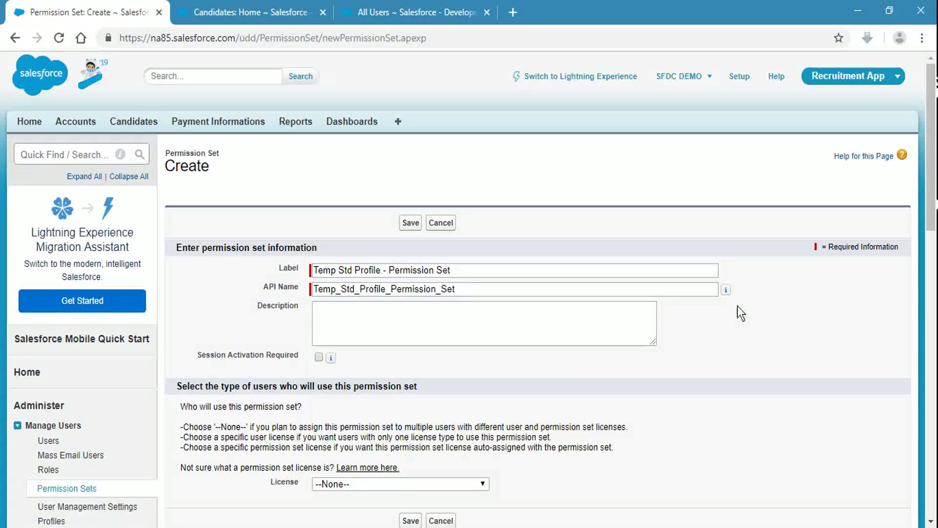
pyautogui.scroll(-1, 685, 294)
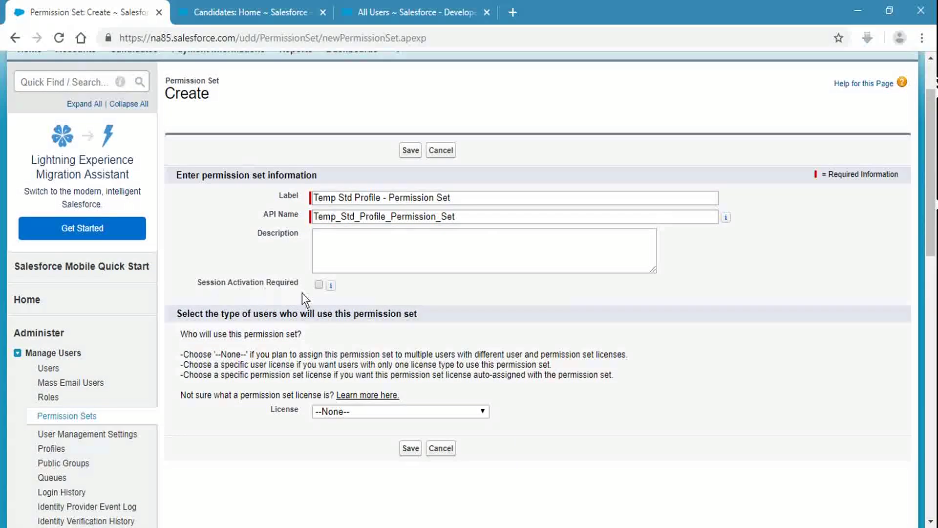
pyautogui.click(318, 286)
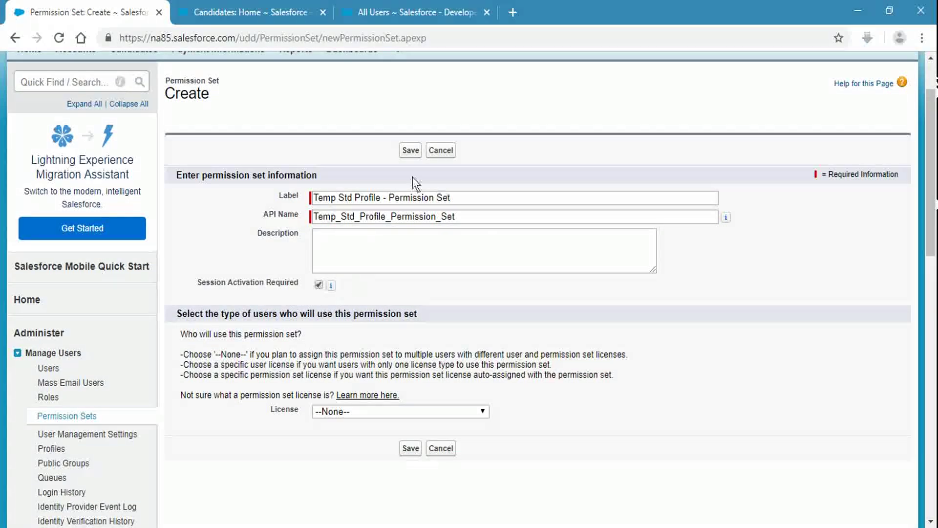
pyautogui.click(411, 151)
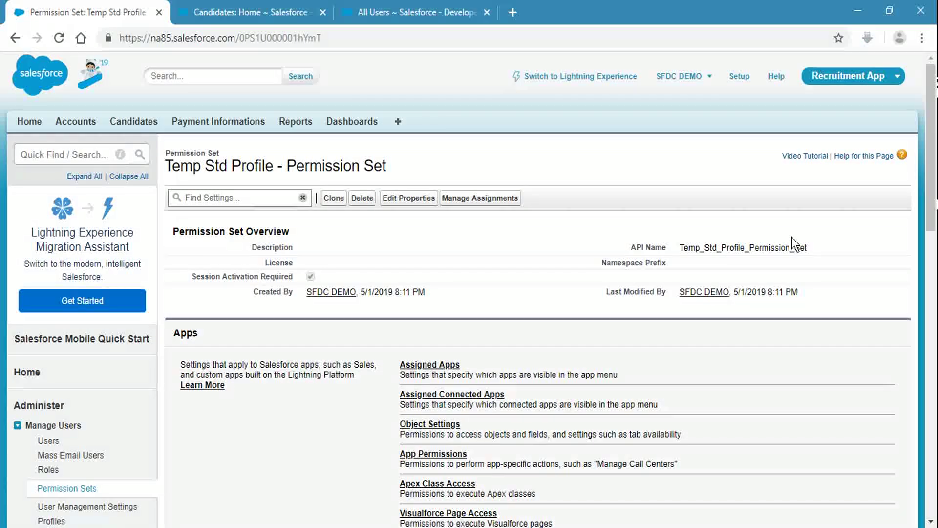
# Open the permission set's Accounts object settings in edit mode.
pyautogui.scroll(-5, 436, 155)
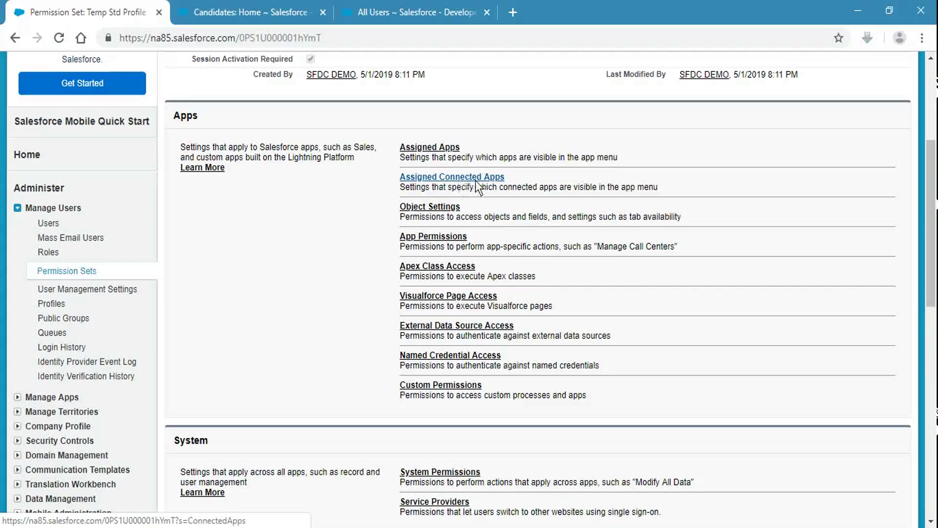
pyautogui.click(426, 205)
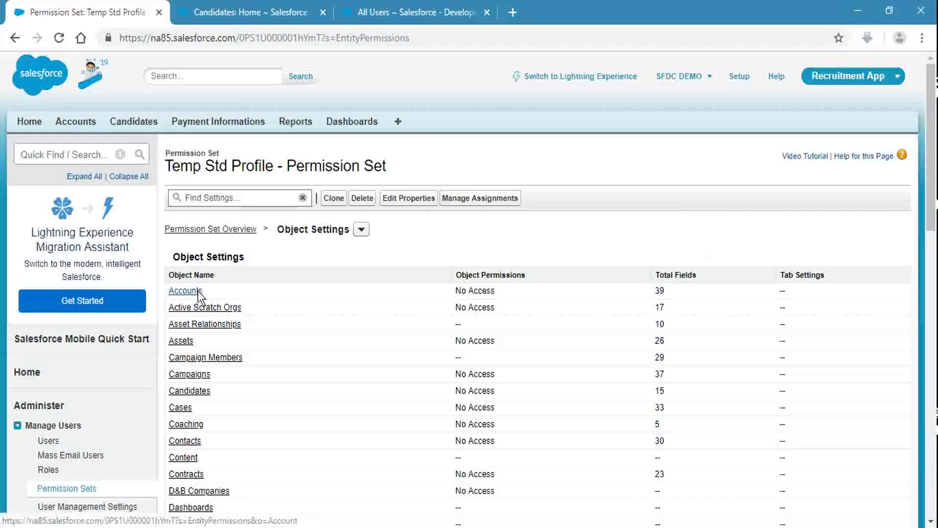
pyautogui.click(186, 290)
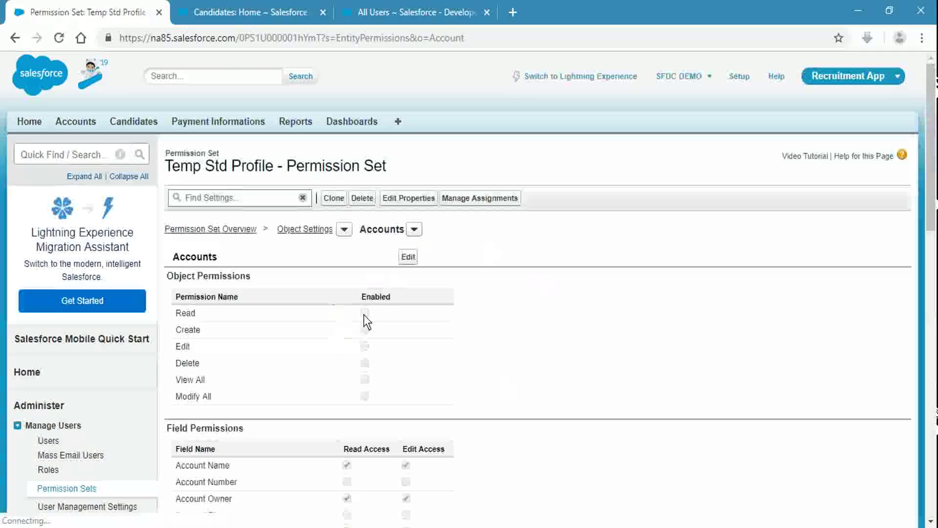
pyautogui.click(409, 257)
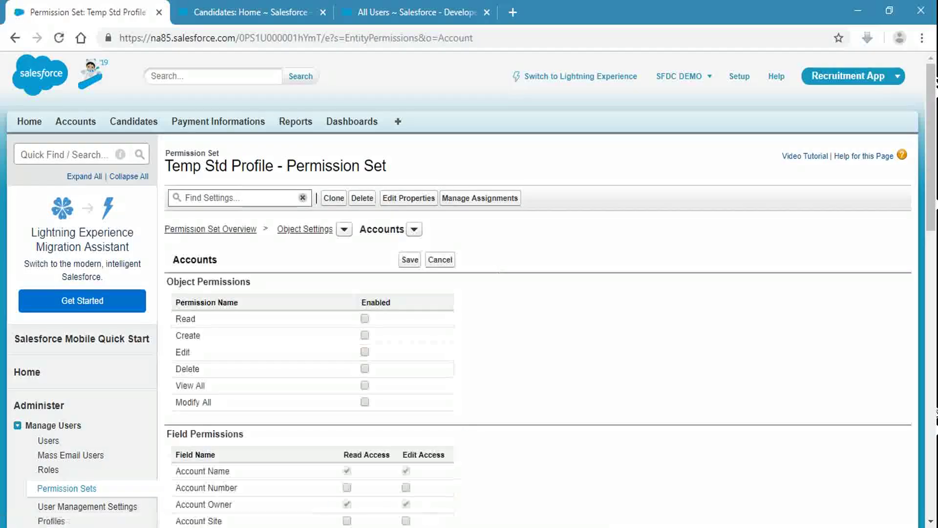
pyautogui.click(391, 489)
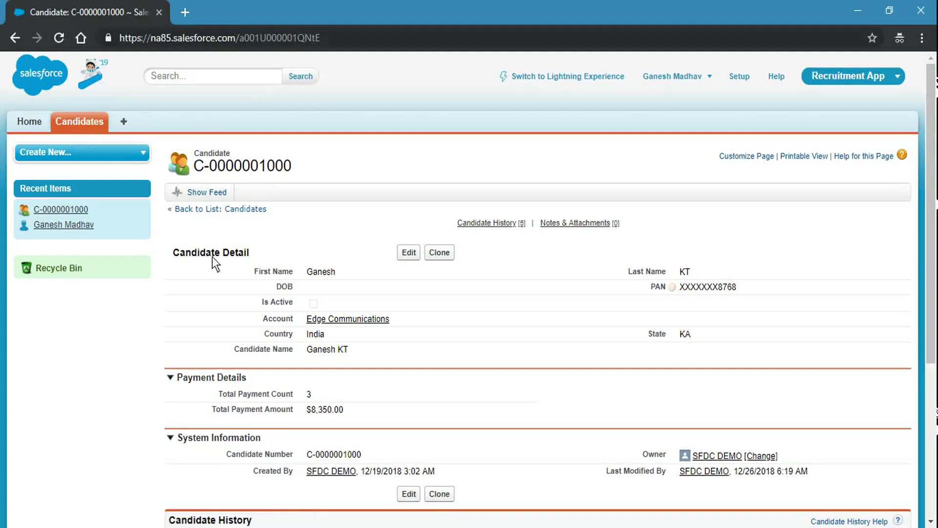
pyautogui.moveTo(318, 523)
pyautogui.click(242, 483)
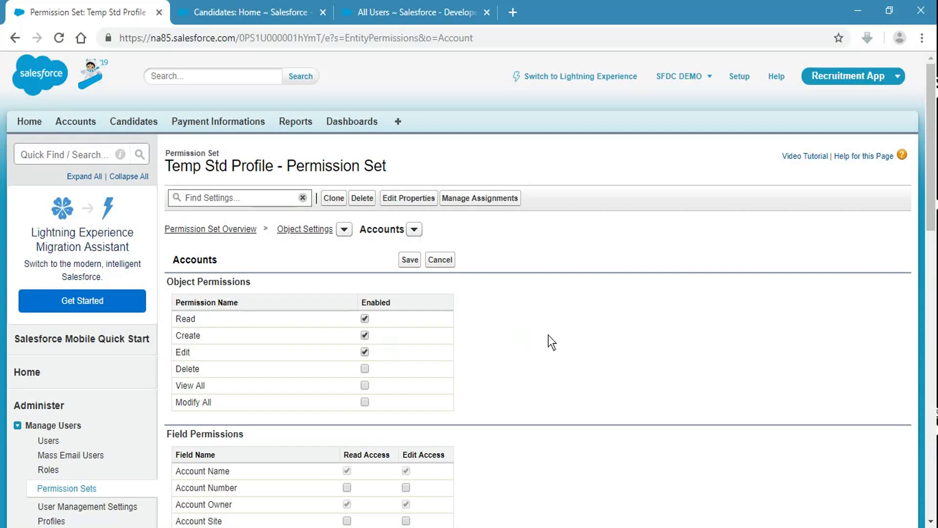
# Give Account Number, Site, Source and Active read and edit access, and save.
pyautogui.scroll(-3, 431, 328)
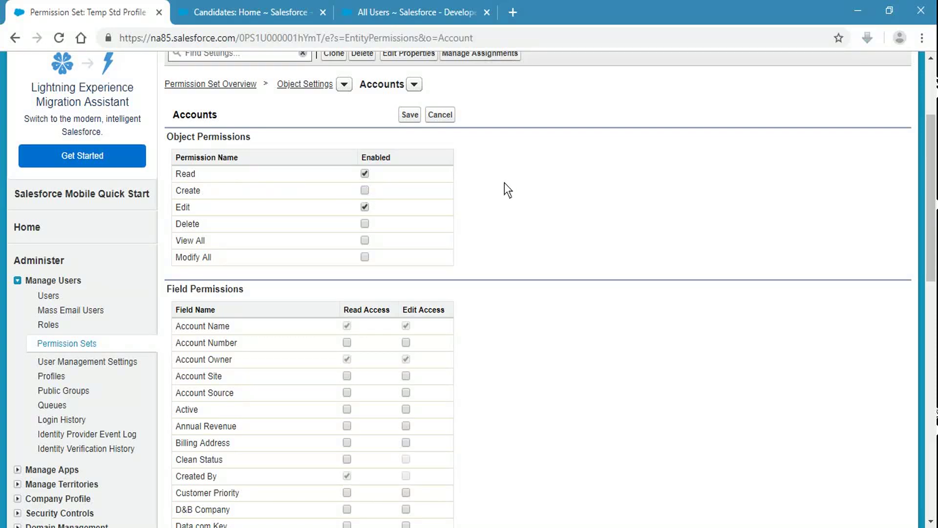
pyautogui.scroll(-3, 424, 280)
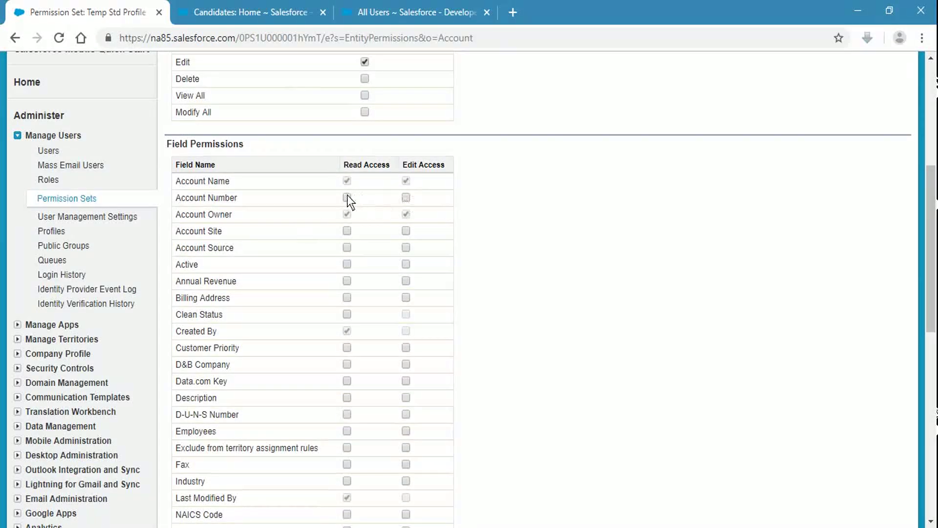
pyautogui.click(347, 248)
pyautogui.click(346, 264)
pyautogui.scroll(-5, 371, 351)
pyautogui.scroll(6, 361, 364)
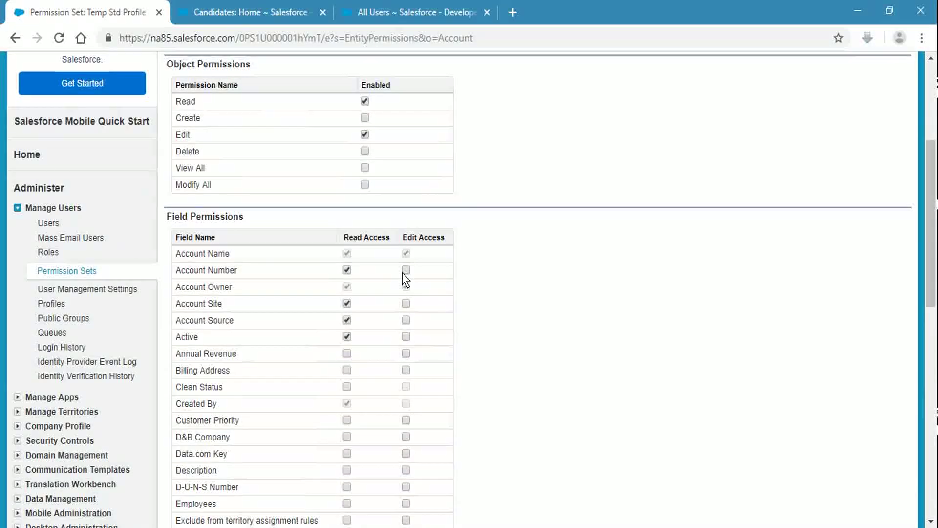
pyautogui.click(406, 319)
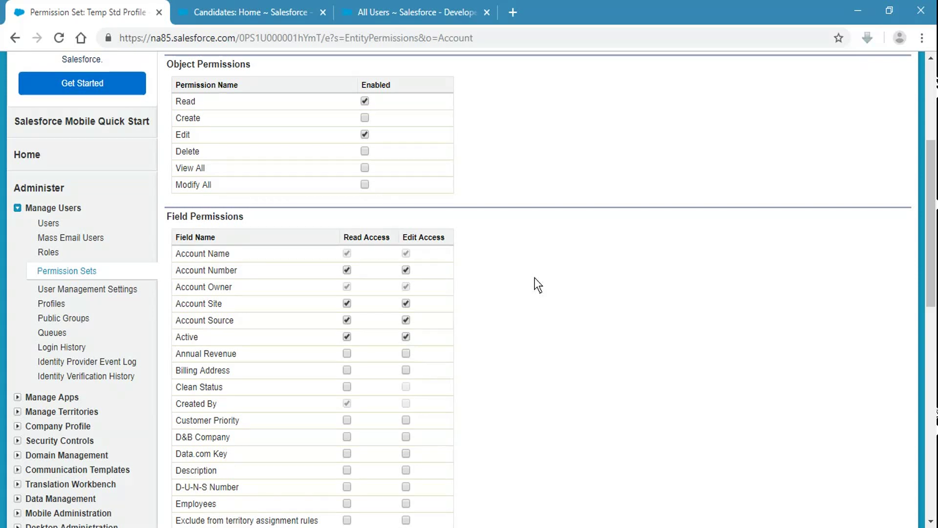
pyautogui.scroll(-13, 535, 277)
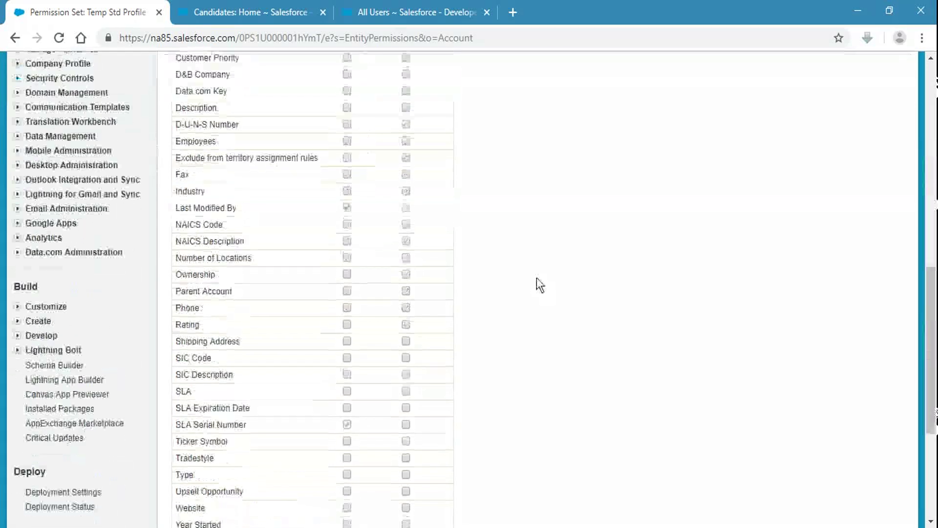
pyautogui.scroll(9, 541, 274)
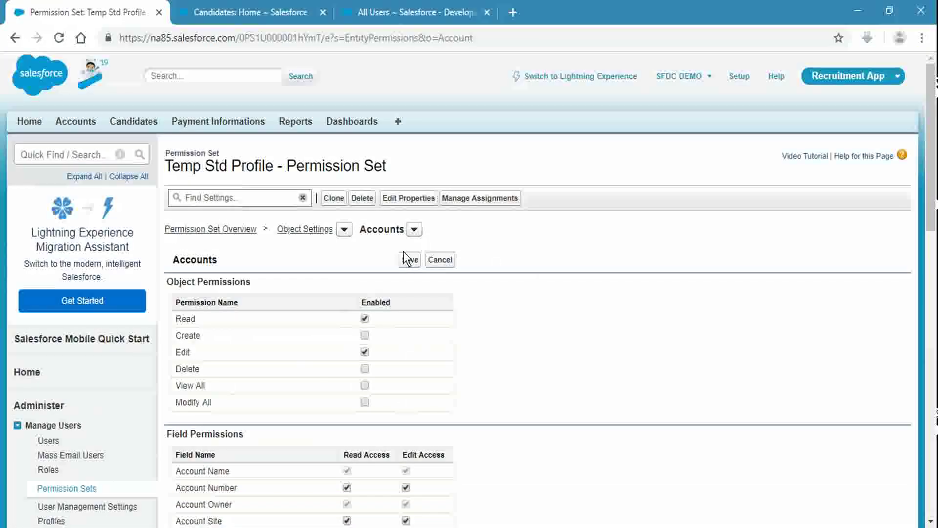
pyautogui.click(408, 259)
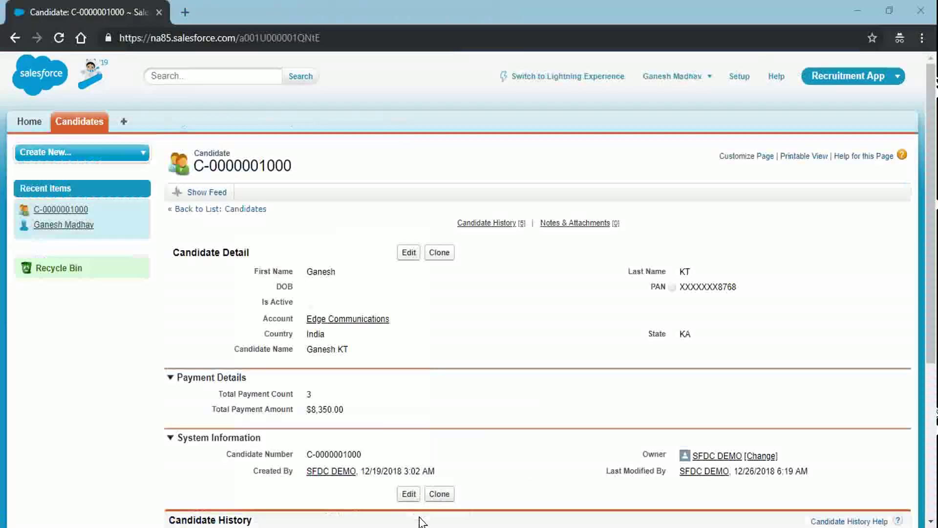
# Reload the test user's candidate page and go to their Home page.
pyautogui.click(310, 40)
pyautogui.press('Return')
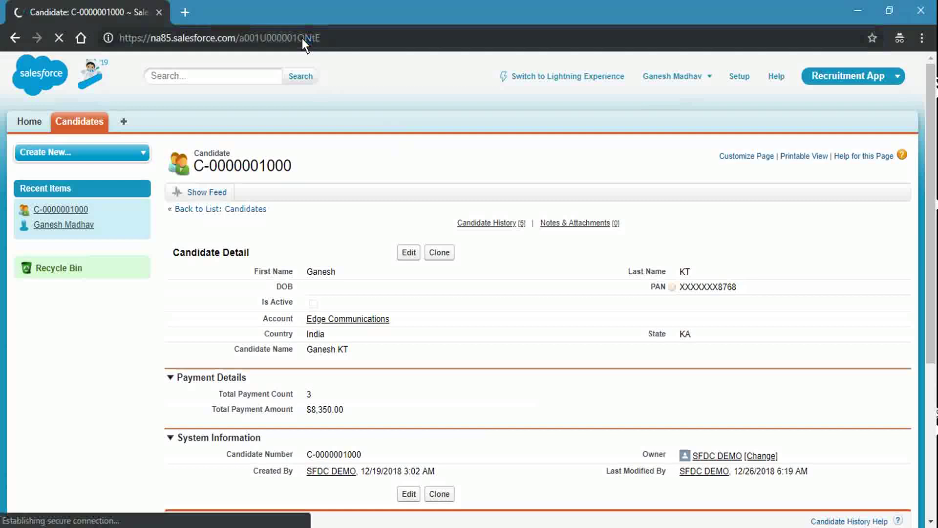
pyautogui.click(29, 122)
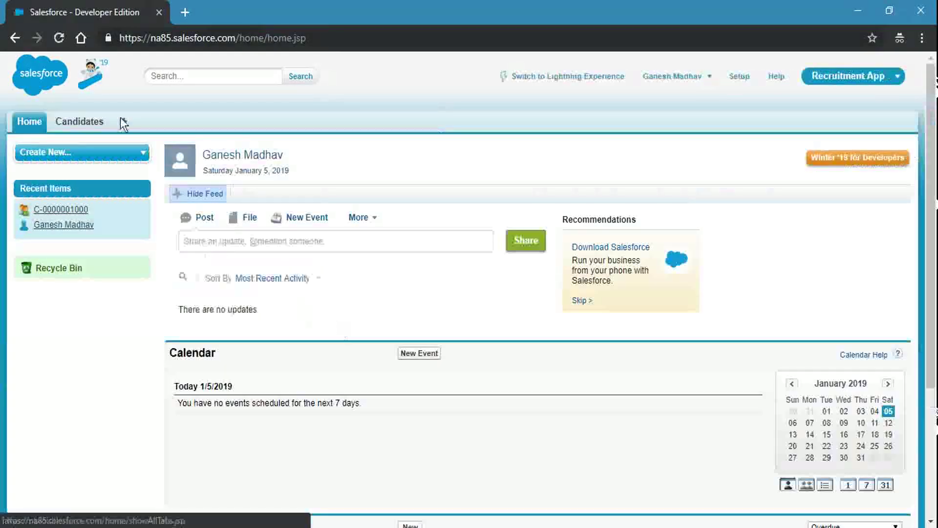
# Return to the permission set overview and open its Custom Permissions settings.
pyautogui.click(268, 486)
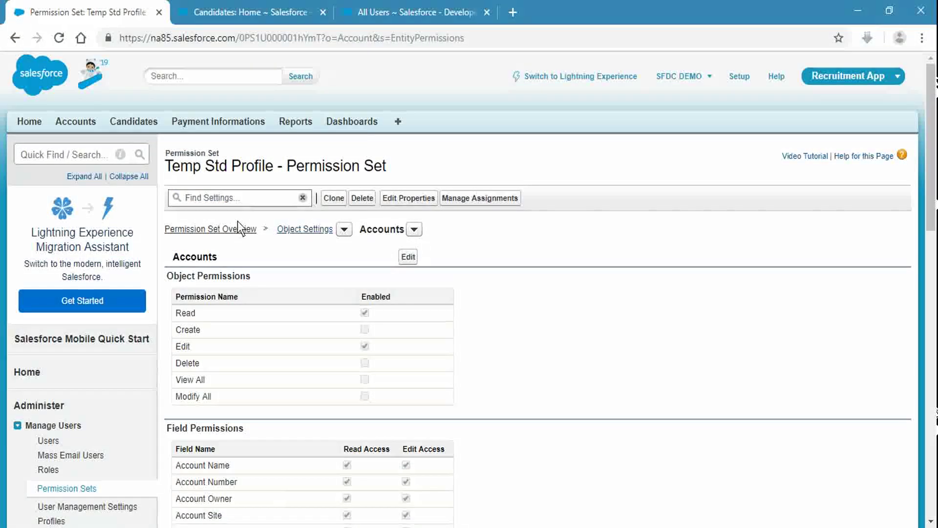
pyautogui.click(221, 230)
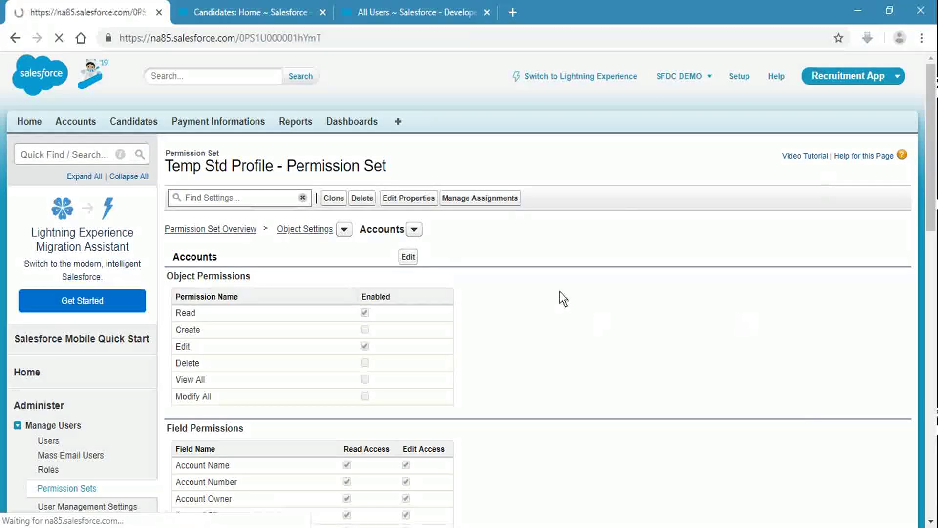
pyautogui.scroll(-3, 560, 294)
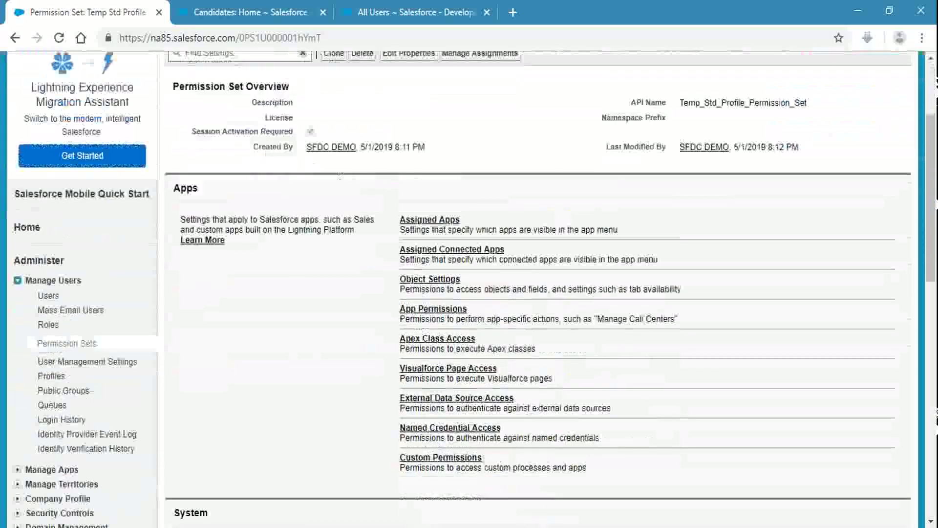
pyautogui.click(447, 458)
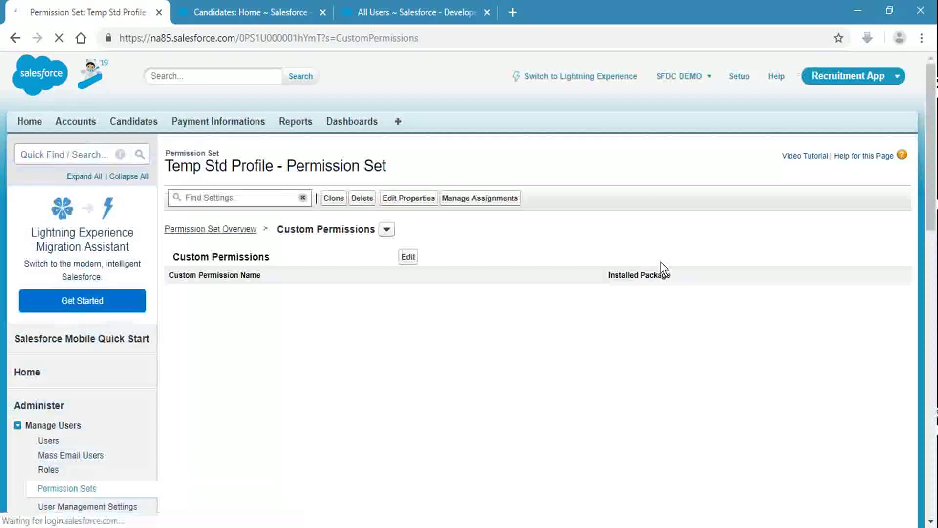
# Open the Custom Permissions edit form, then cancel back to the permission set overview.
pyautogui.click(409, 257)
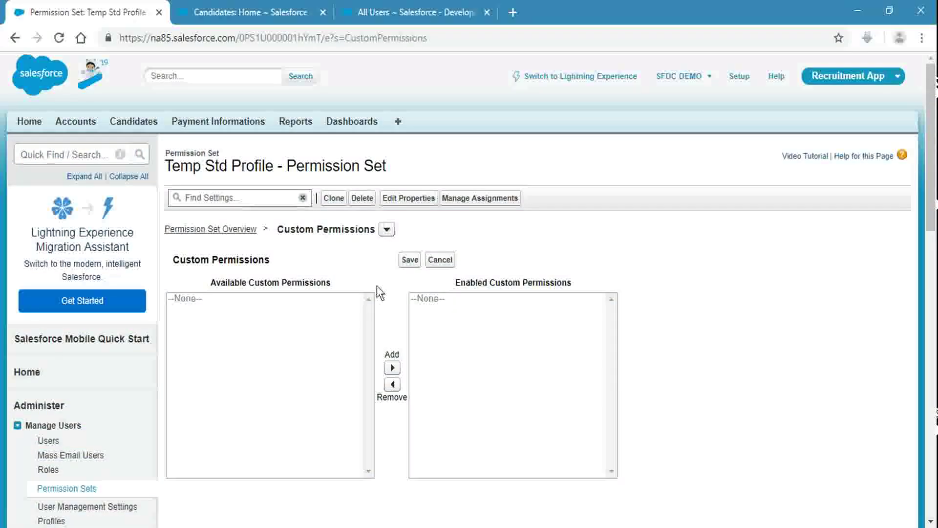
pyautogui.click(440, 259)
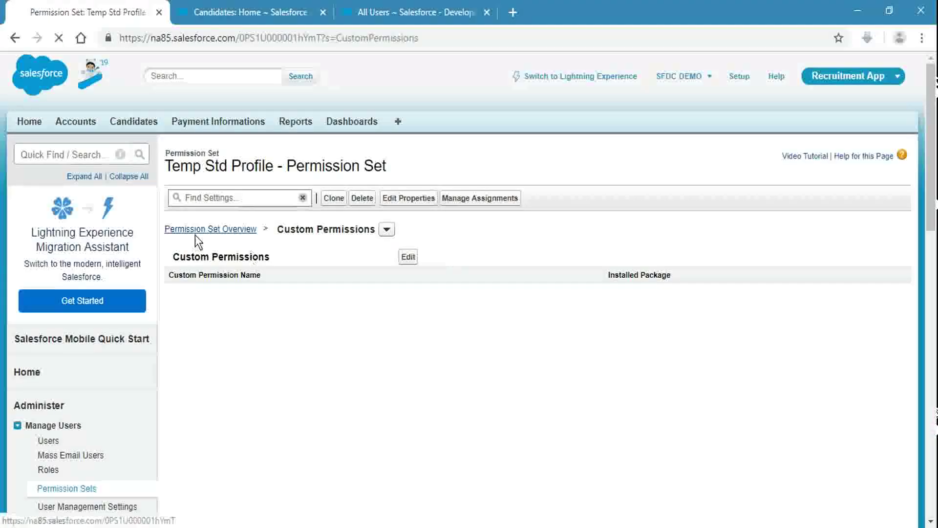
pyautogui.click(195, 235)
# Open Object Settings > Accounts and review its Read and Edit permissions.
pyautogui.scroll(-3, 601, 308)
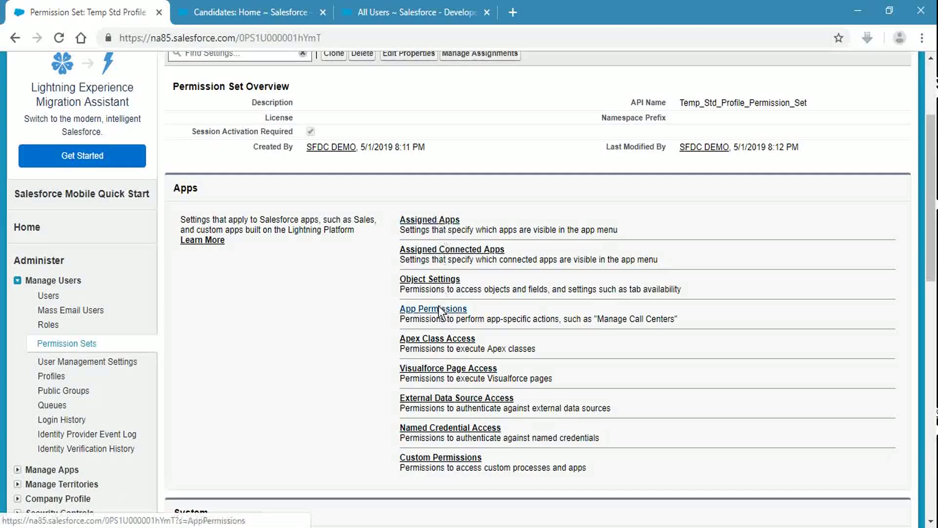
pyautogui.click(426, 280)
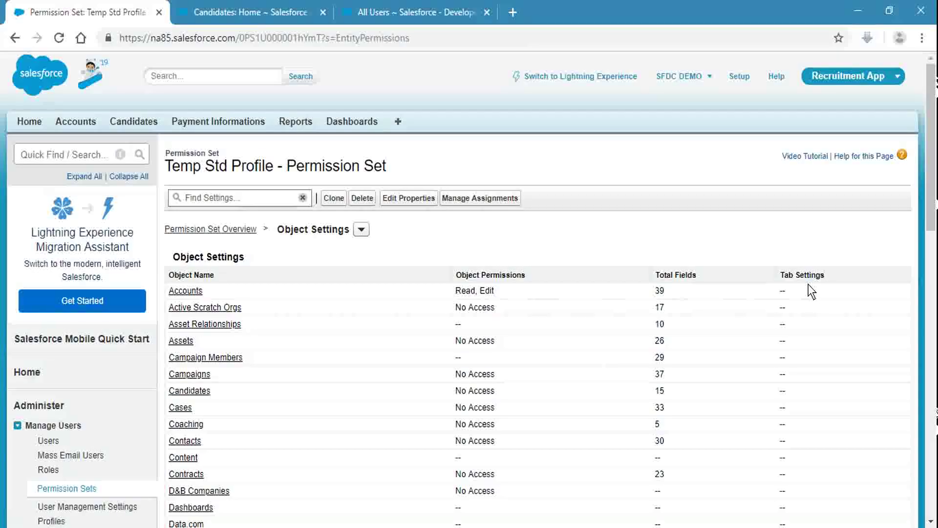
pyautogui.click(189, 292)
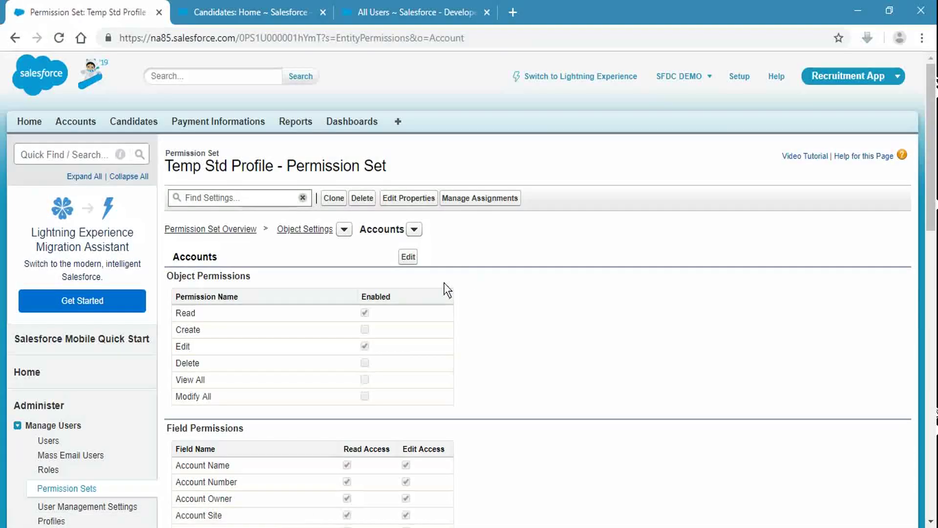
pyautogui.scroll(-3, 503, 370)
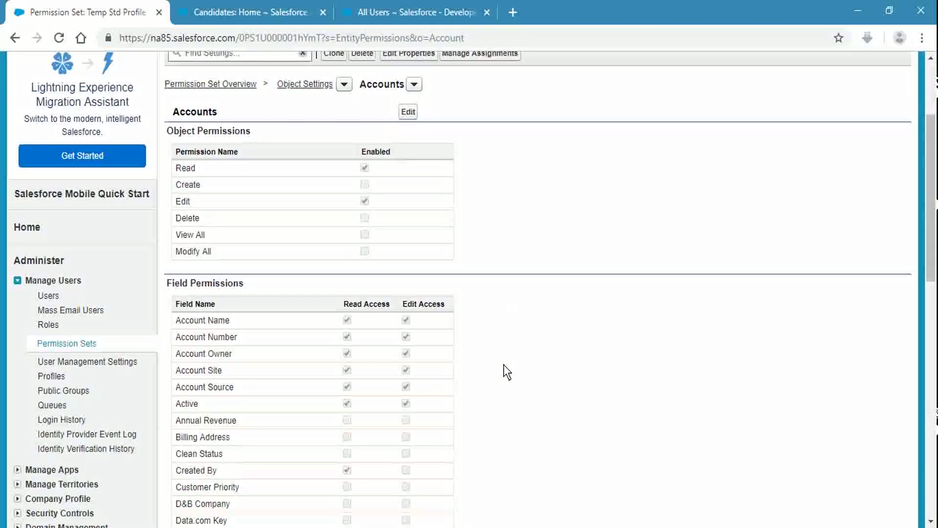
pyautogui.scroll(-4, 504, 372)
pyautogui.scroll(-6, 506, 372)
pyautogui.scroll(12, 503, 372)
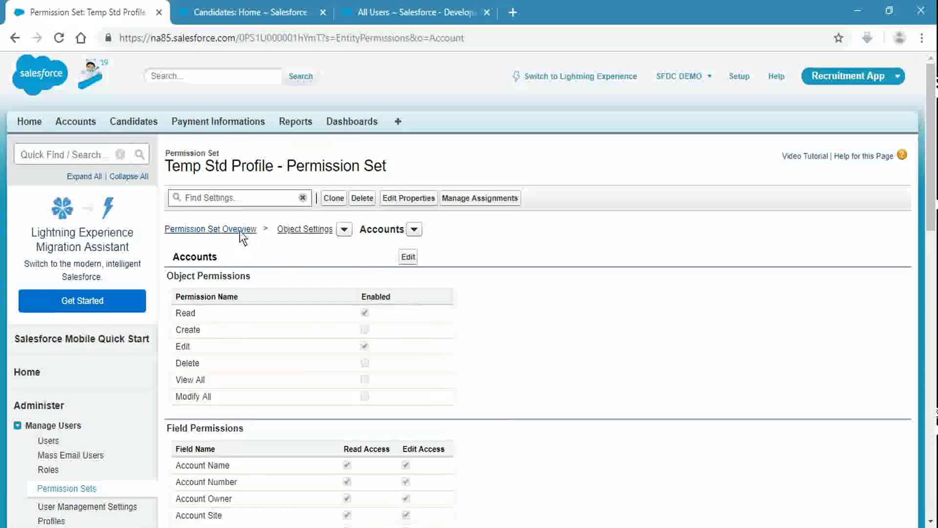
# Assign the permission set to the Temp Std Profile user through Manage Assignments.
pyautogui.click(506, 198)
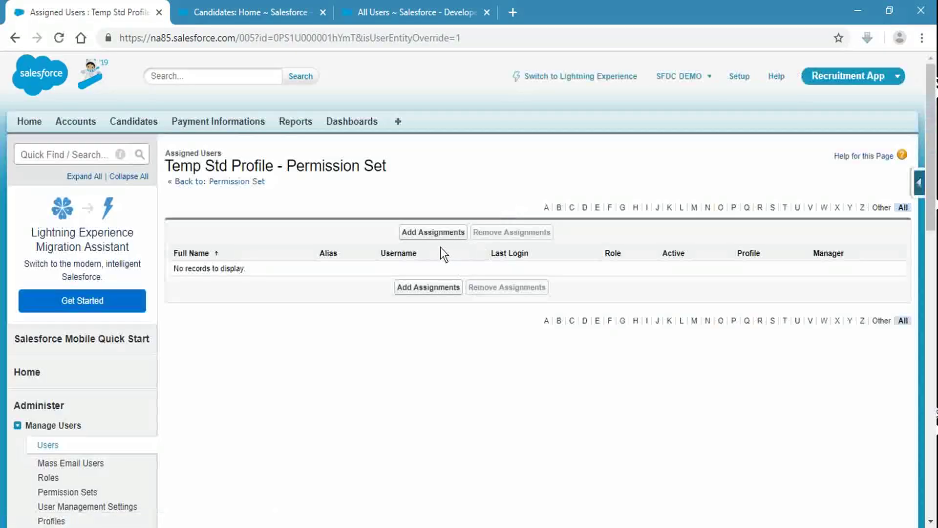
pyautogui.click(435, 231)
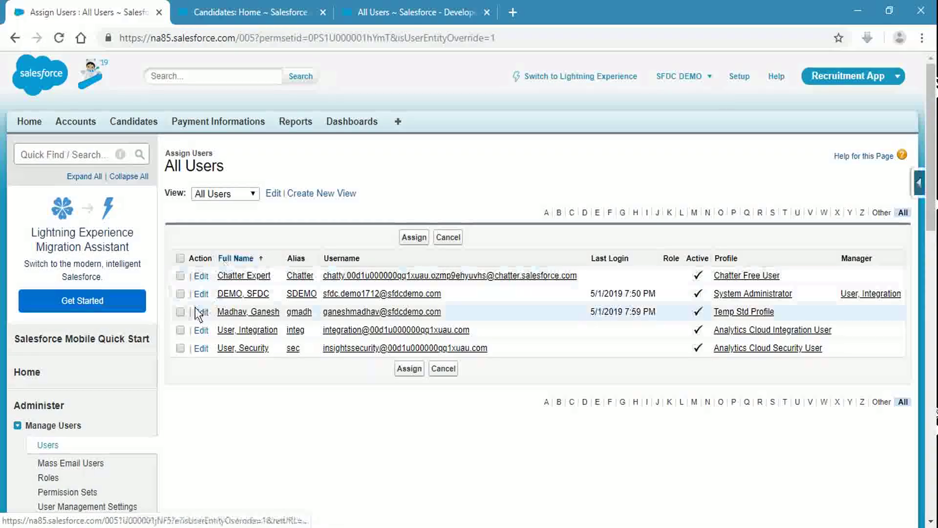
pyautogui.click(181, 313)
pyautogui.click(414, 238)
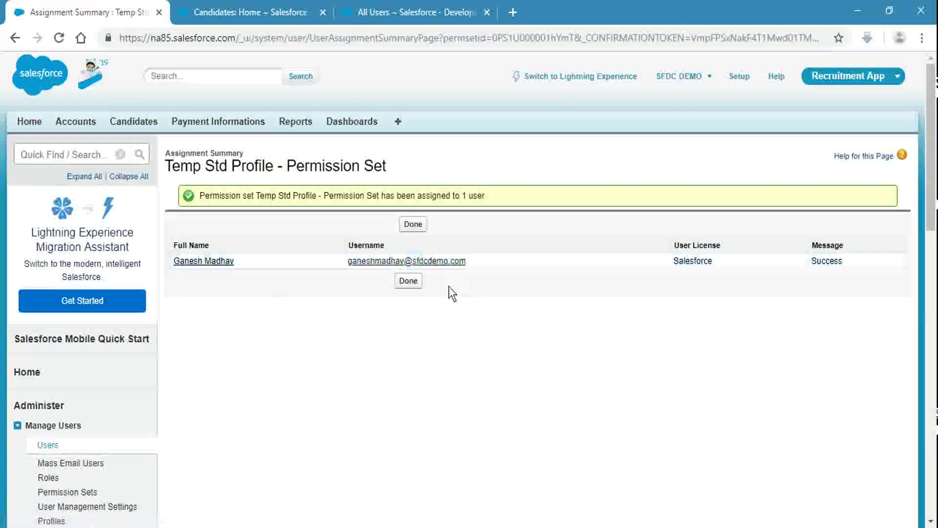
pyautogui.click(408, 280)
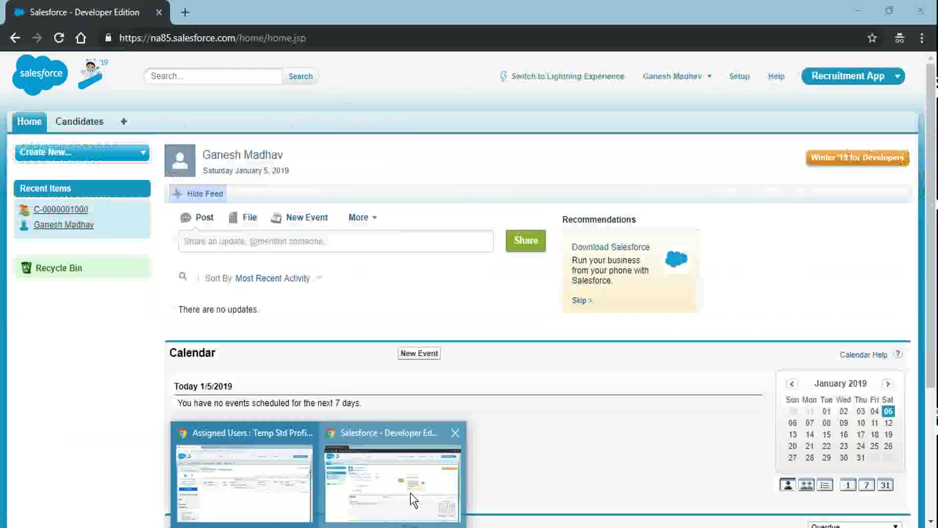
# Reload the test user's home page, then return to the permission set overview.
pyautogui.click(391, 459)
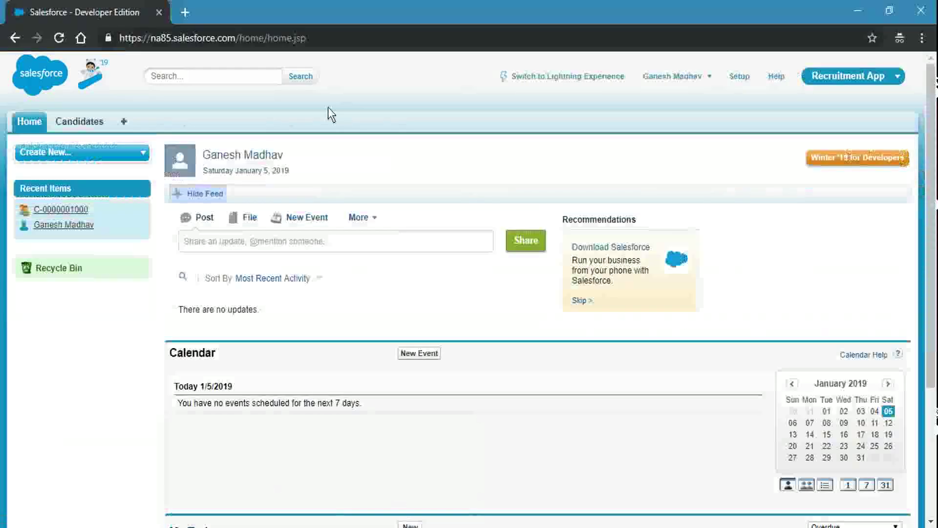
pyautogui.click(315, 37)
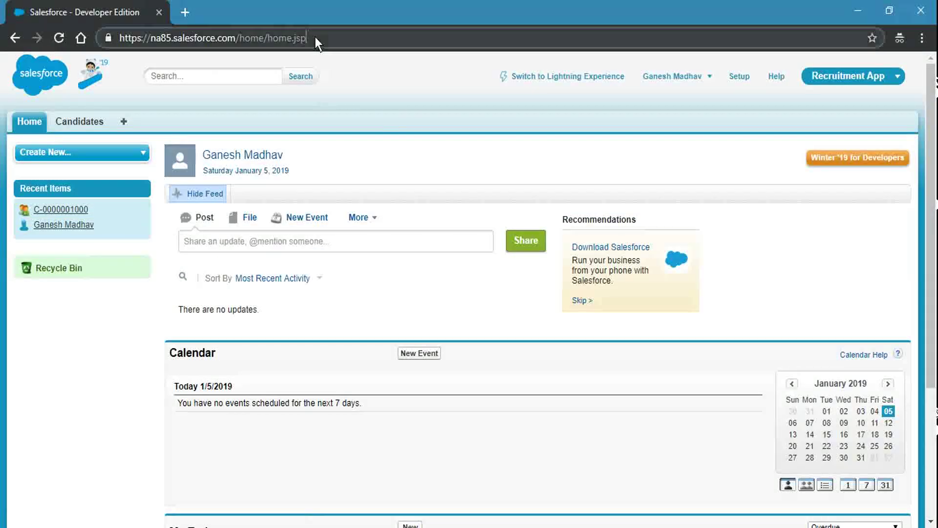
pyautogui.press('Return')
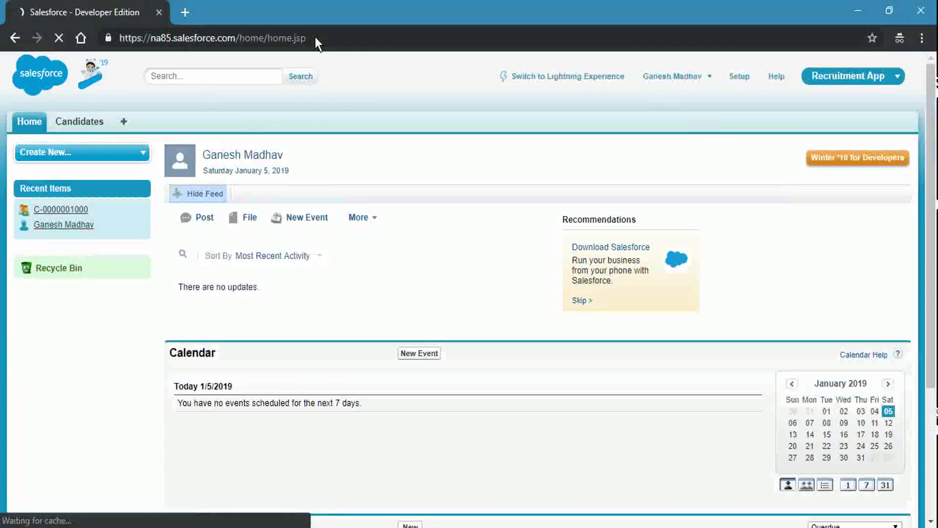
pyautogui.click(319, 527)
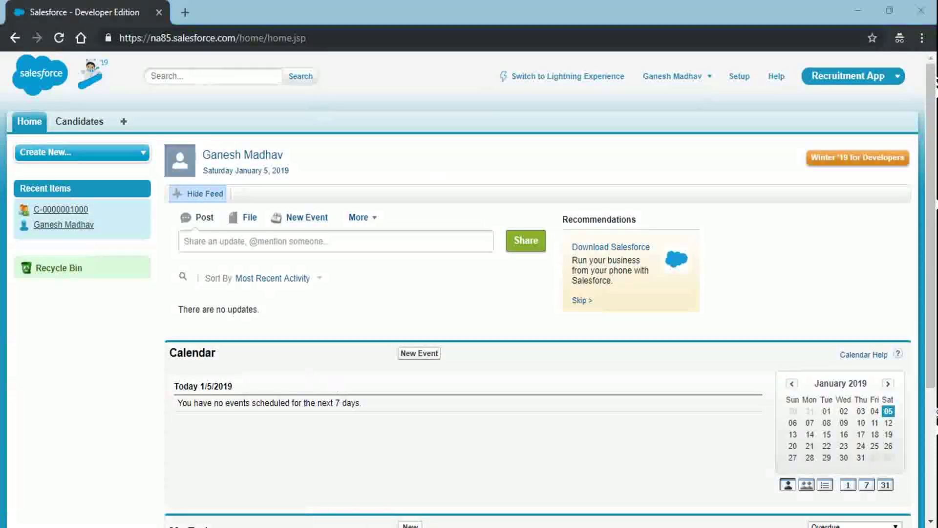
pyautogui.click(247, 489)
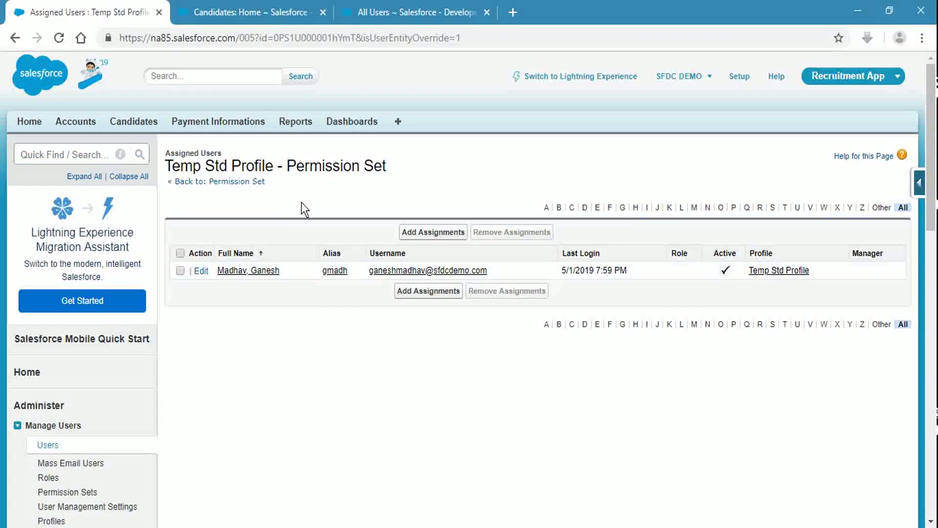
pyautogui.click(213, 183)
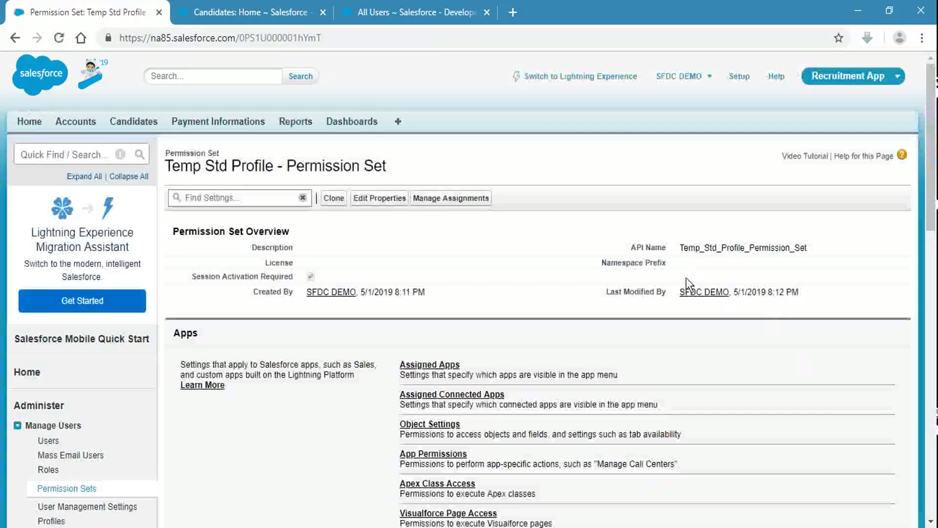
pyautogui.scroll(-2, 586, 328)
pyautogui.click(430, 293)
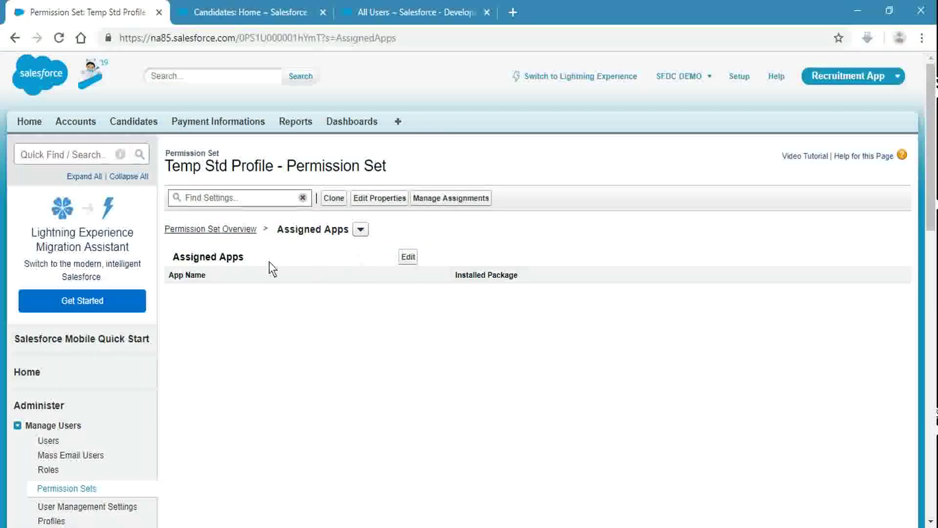
pyautogui.click(229, 230)
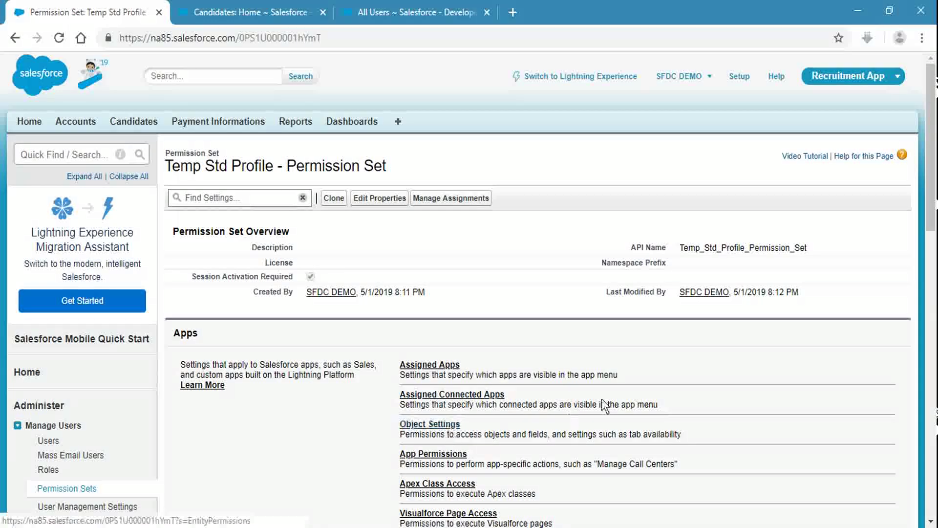
pyautogui.scroll(-3, 569, 414)
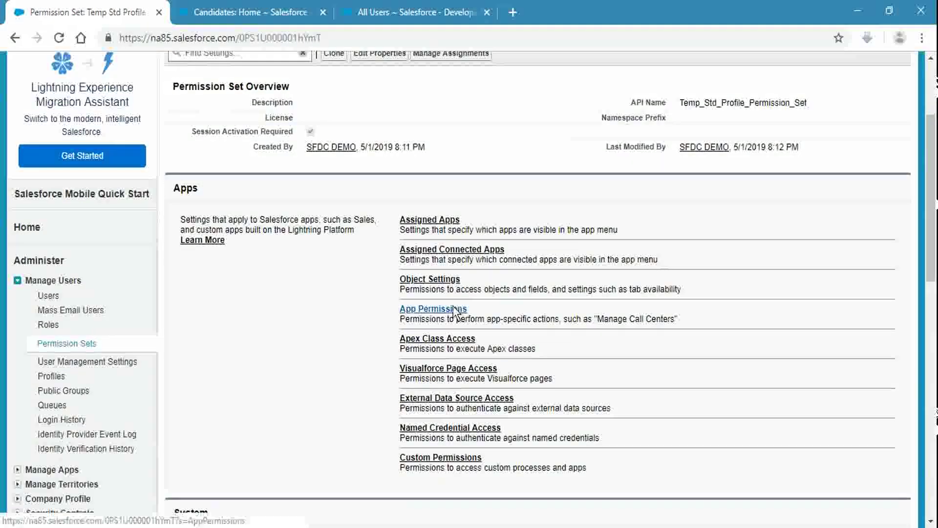
pyautogui.click(454, 310)
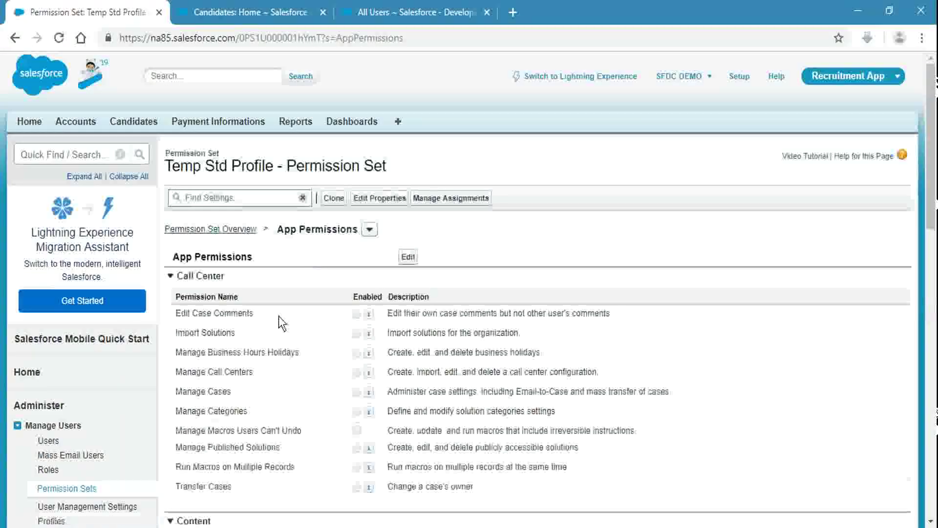
pyautogui.scroll(-3, 439, 321)
pyautogui.scroll(-15, 434, 320)
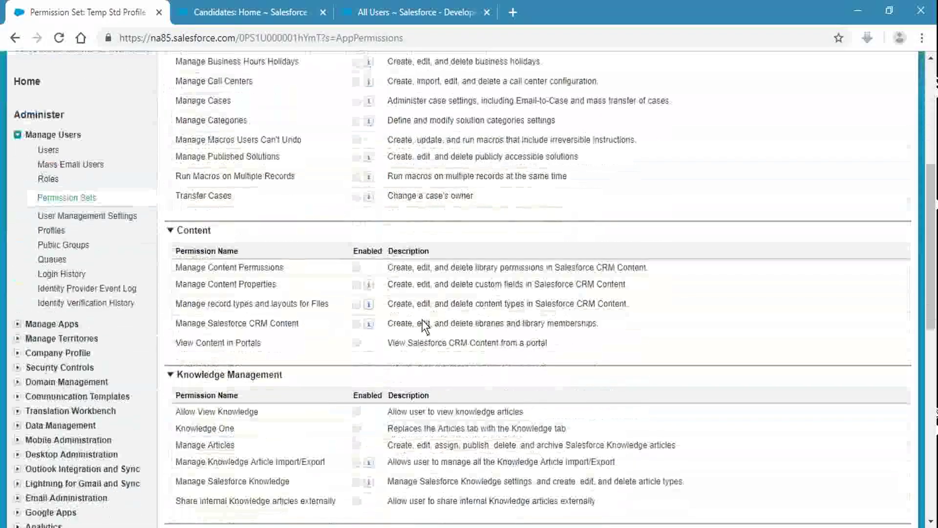
pyautogui.scroll(1, 418, 325)
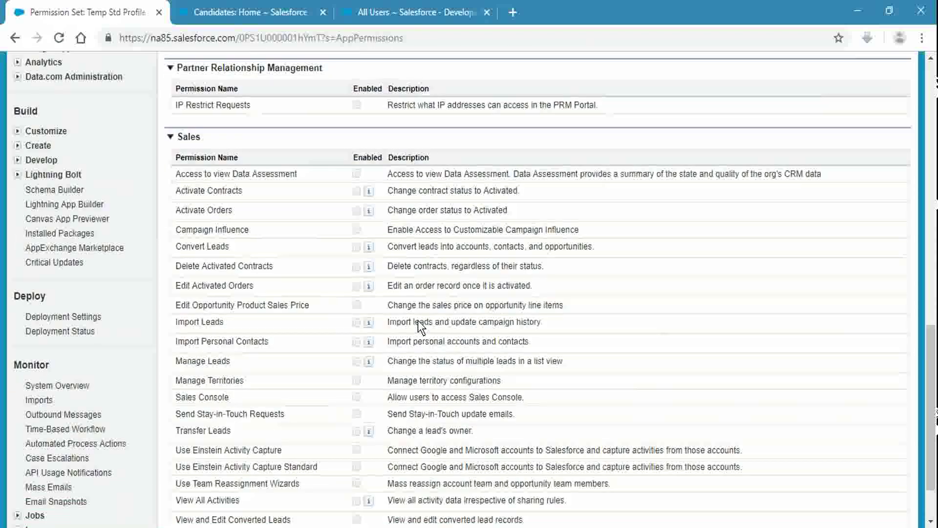
pyautogui.scroll(-2, 419, 325)
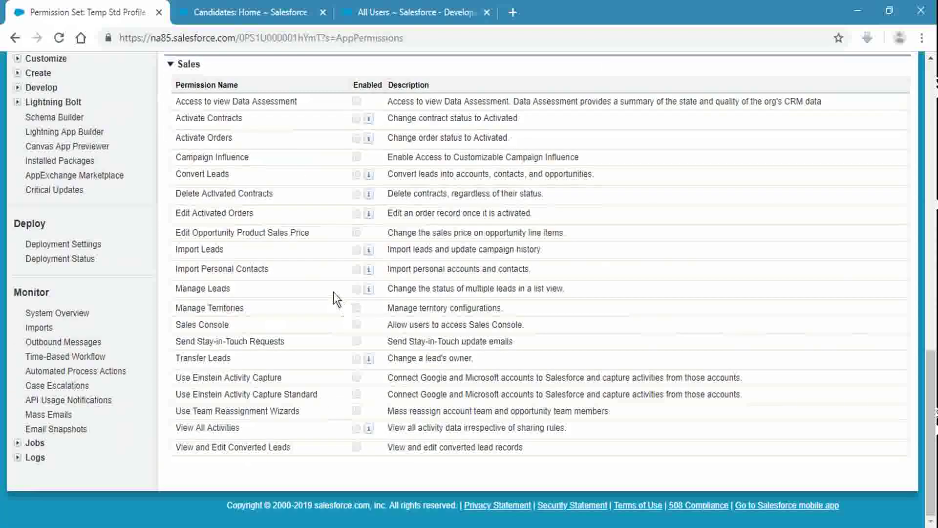
pyautogui.scroll(9, 336, 300)
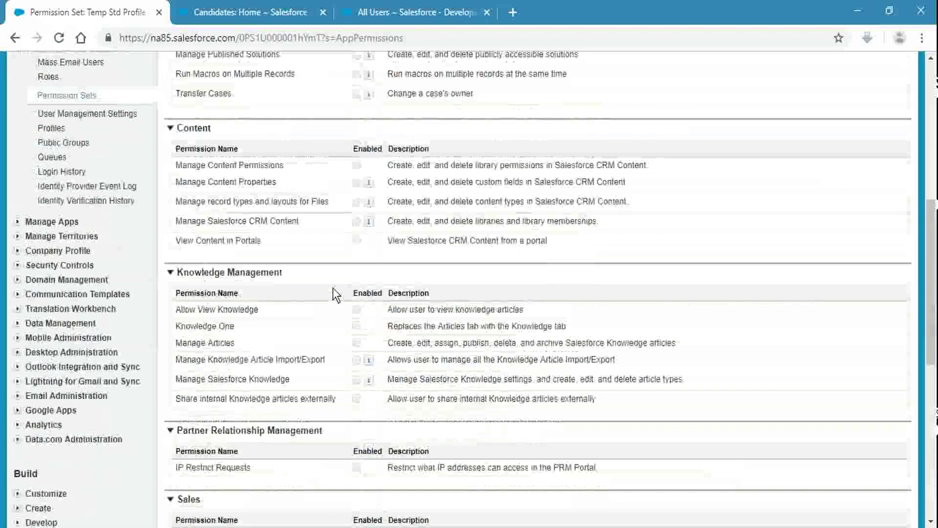
pyautogui.scroll(6, 333, 288)
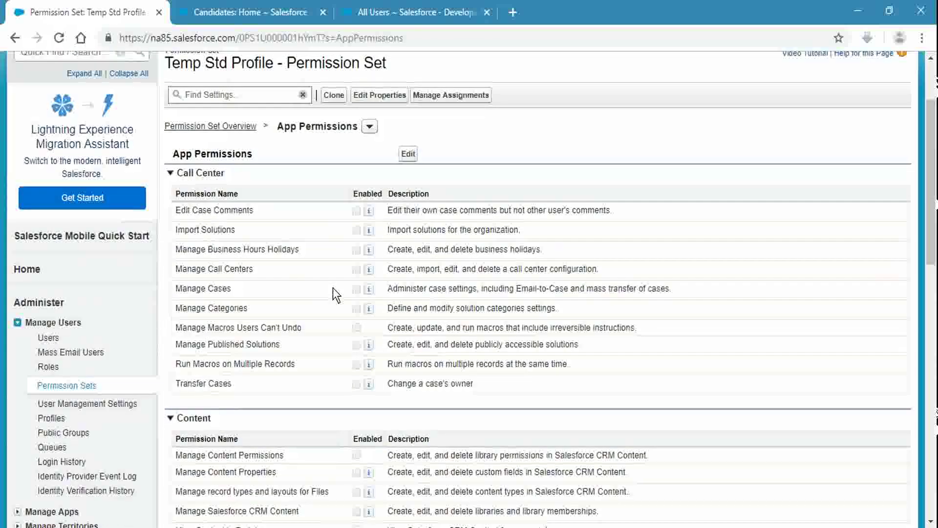
pyautogui.scroll(3, 333, 289)
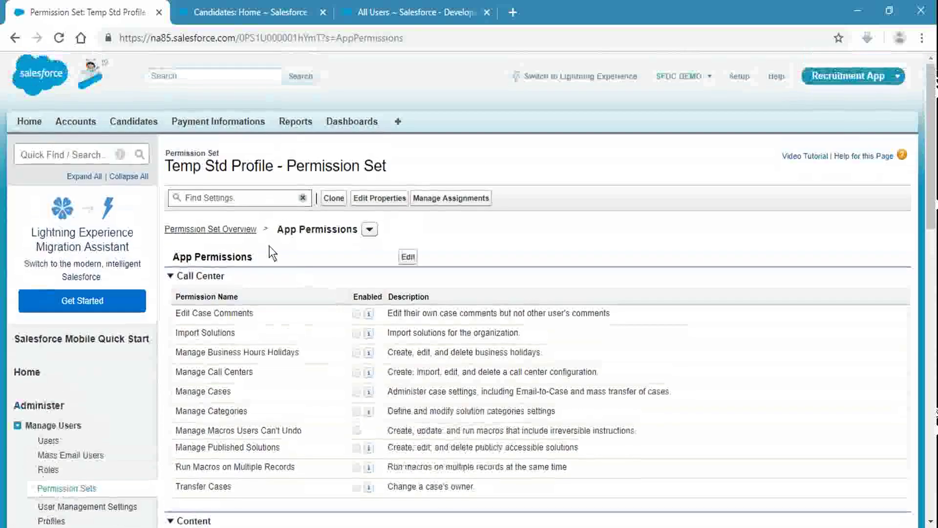
pyautogui.click(240, 231)
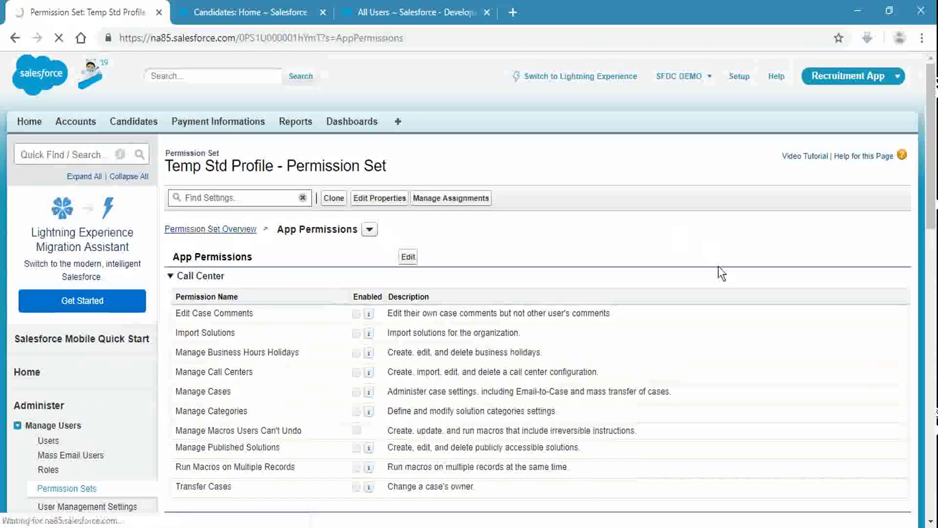
pyautogui.scroll(-2, 491, 380)
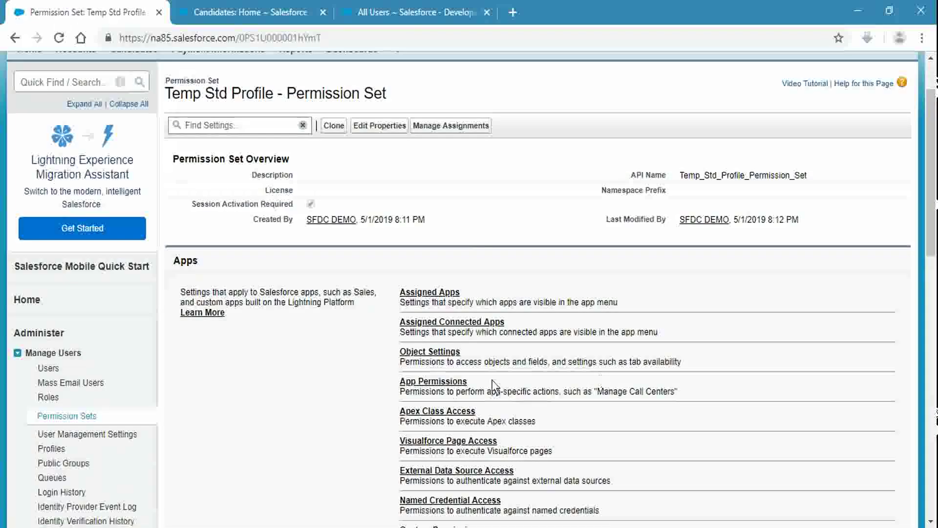
pyautogui.click(430, 352)
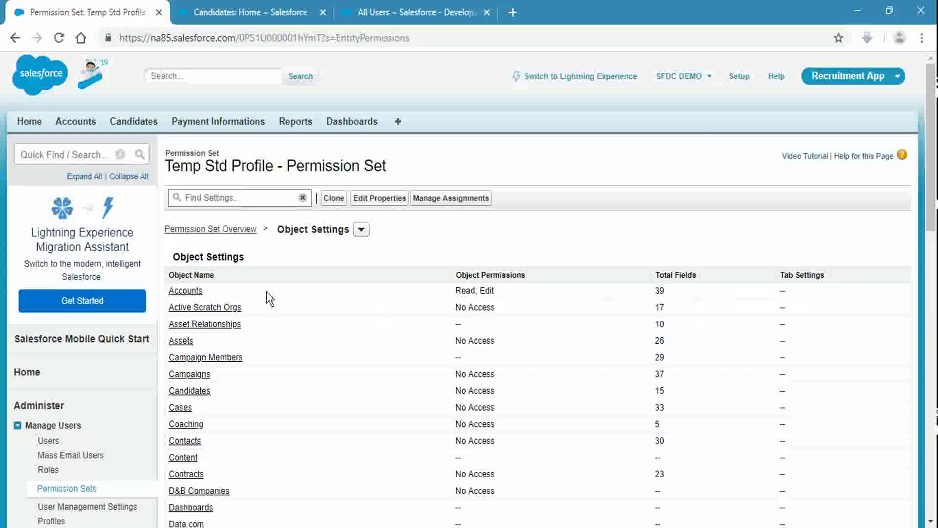
pyautogui.click(220, 229)
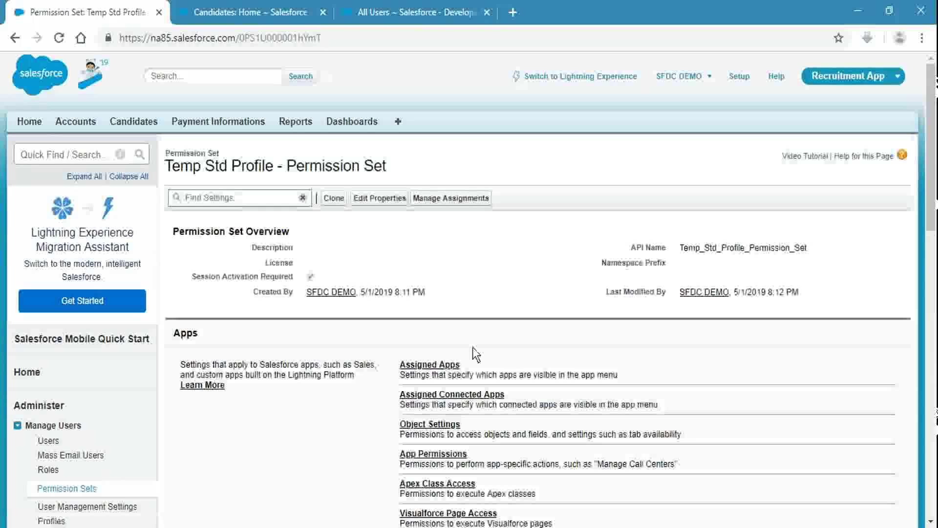
pyautogui.scroll(-3, 473, 347)
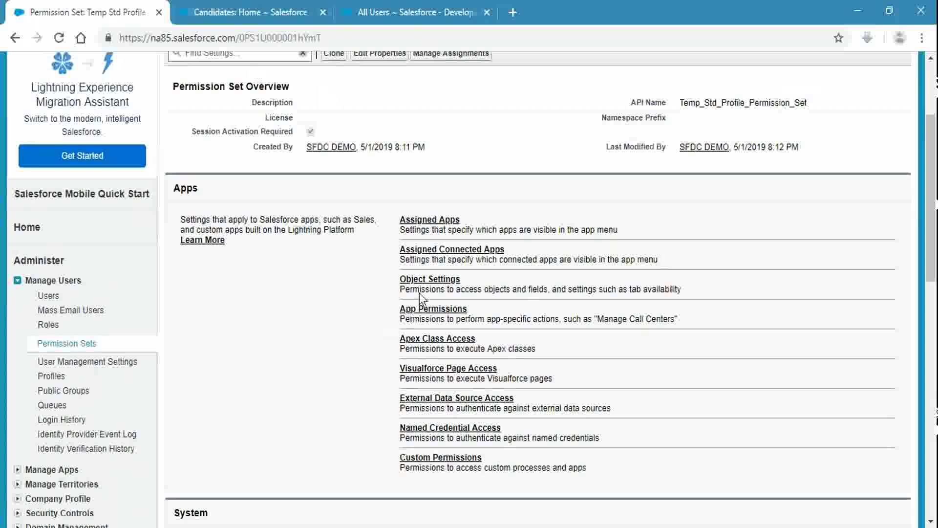
pyautogui.scroll(3, 408, 313)
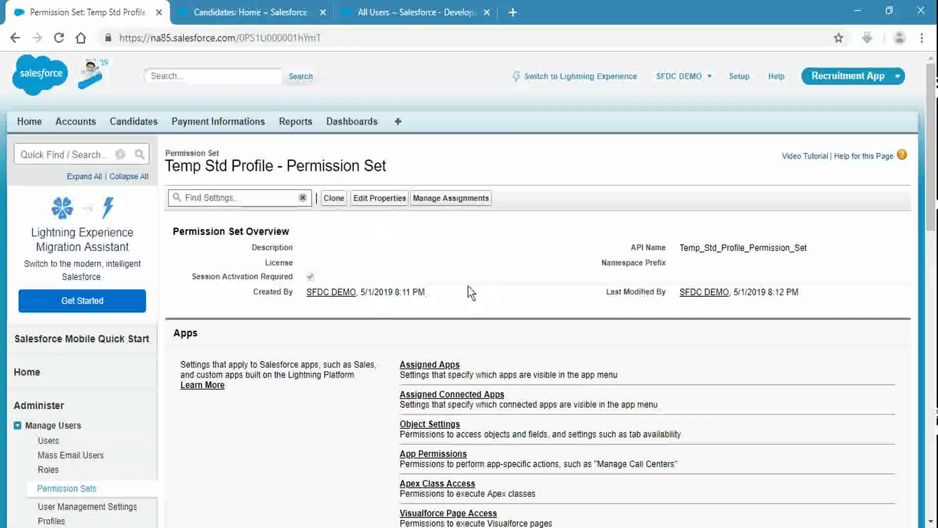
pyautogui.scroll(-4, 75, 279)
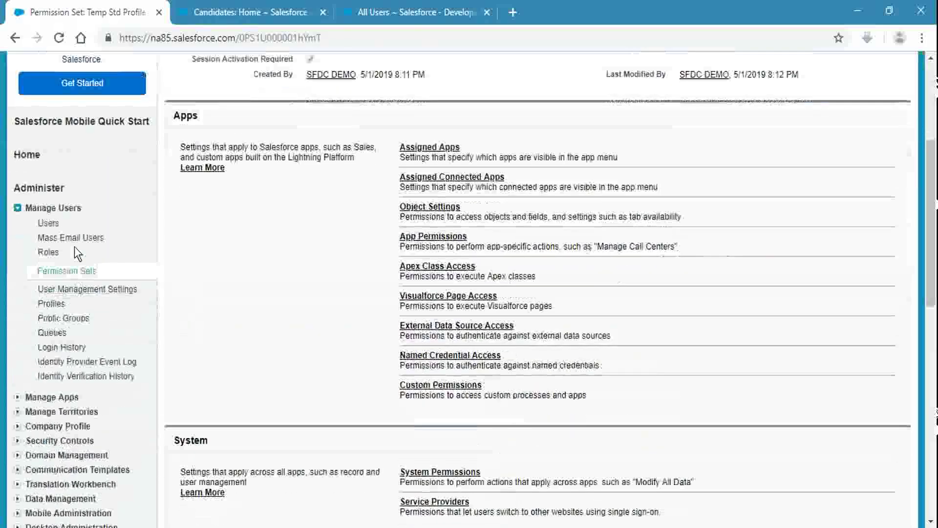
pyautogui.middleClick(63, 304)
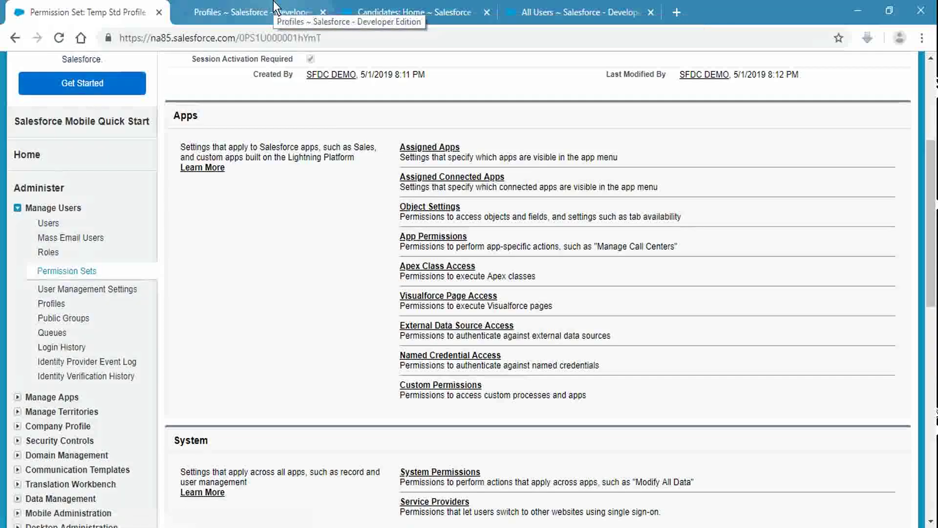
# Open Temp Std Profile from the profiles list filtered to T.
pyautogui.click(274, 10)
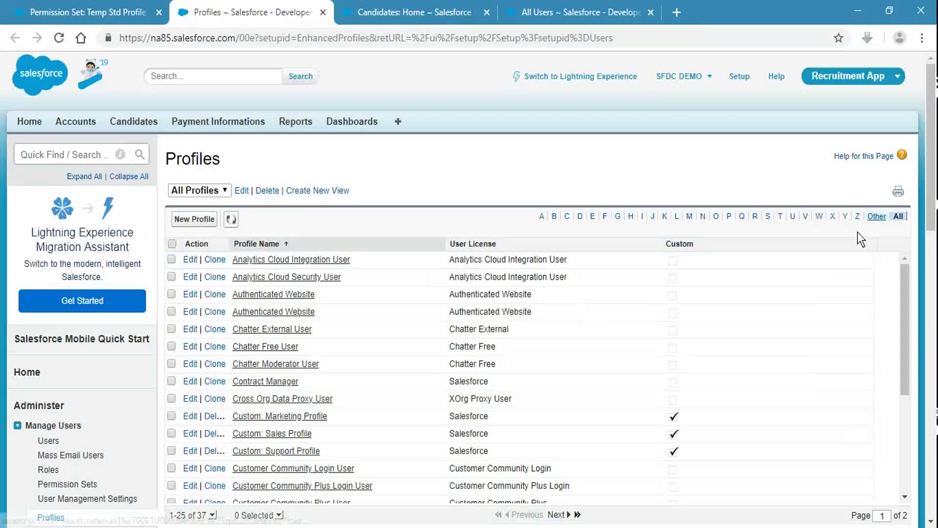
pyautogui.click(781, 216)
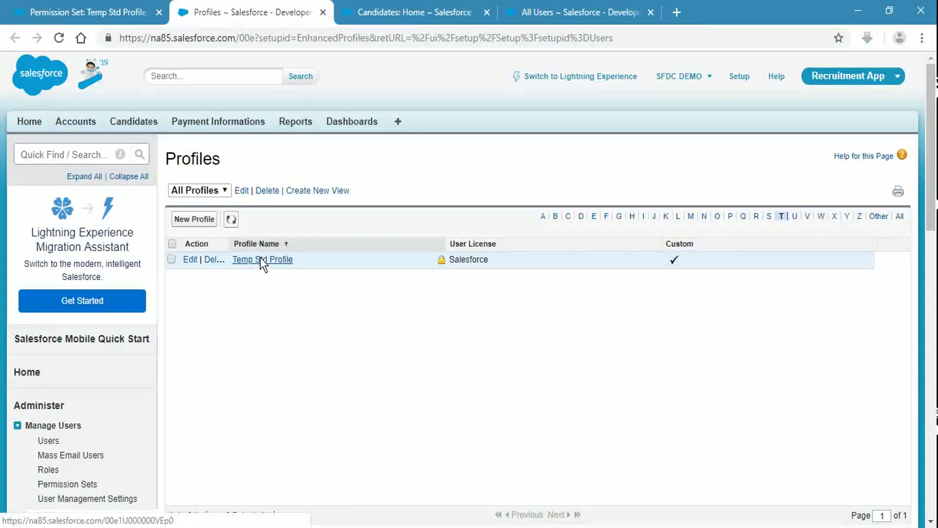
pyautogui.click(261, 259)
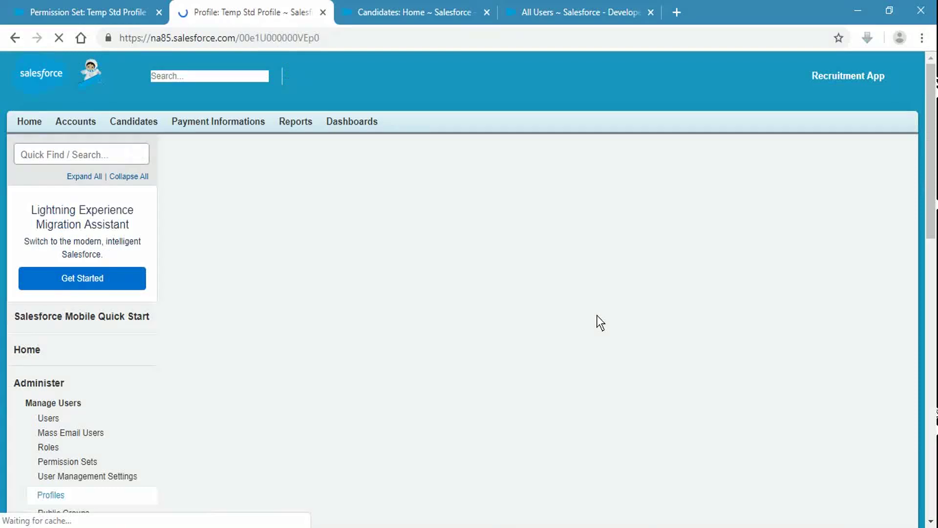
# Search the profile page for 'account' and step through every match.
pyautogui.hotkey('ctrl', 'f')
pyautogui.write('account')
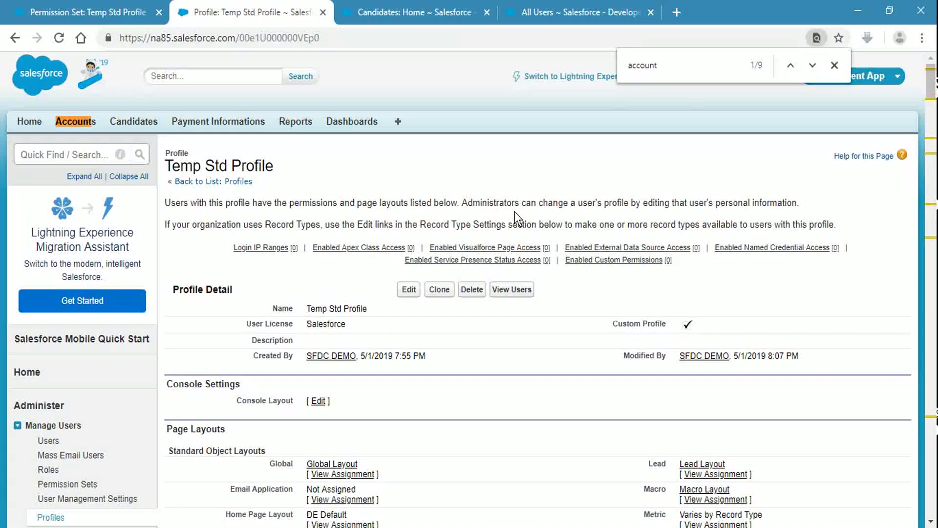
pyautogui.press('Return')
pyautogui.press('Return')
pyautogui.press('Return')
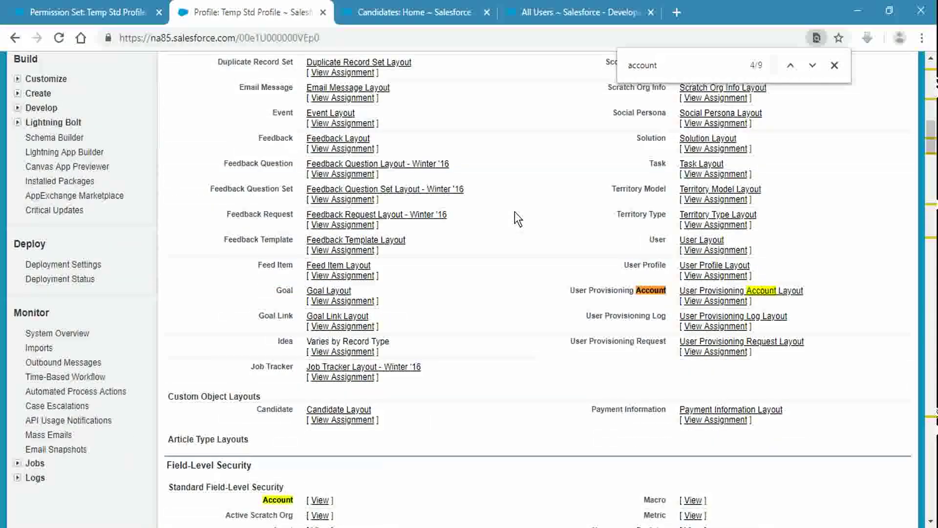
pyautogui.press('Return')
pyautogui.press('Return')
pyautogui.press('Return')
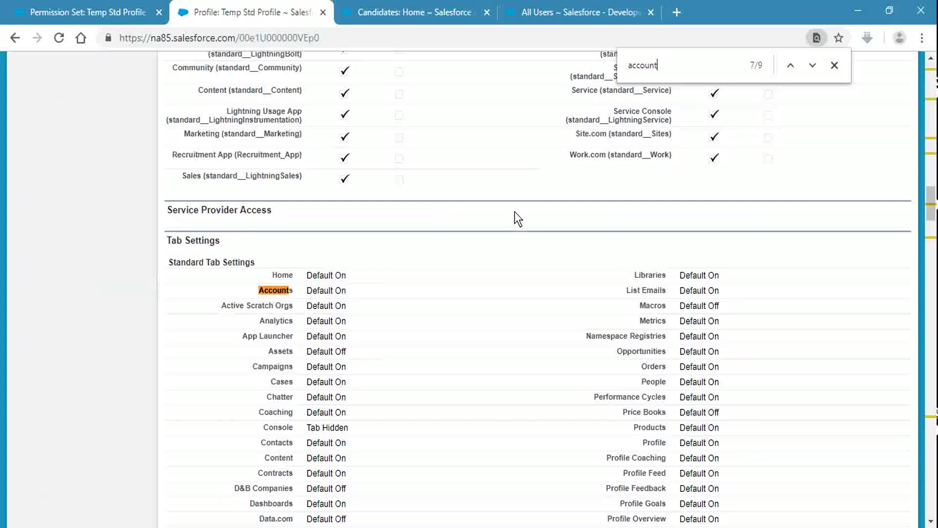
pyautogui.press('Return')
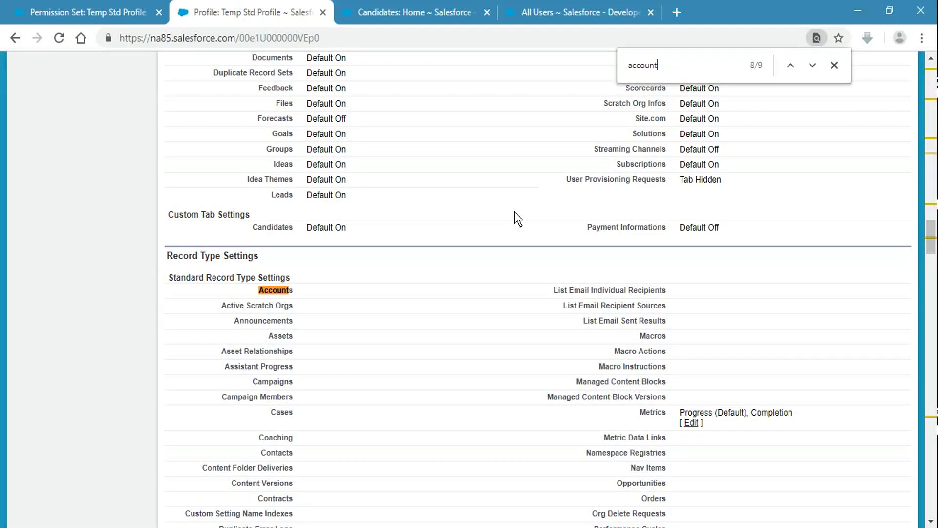
pyautogui.press('Return')
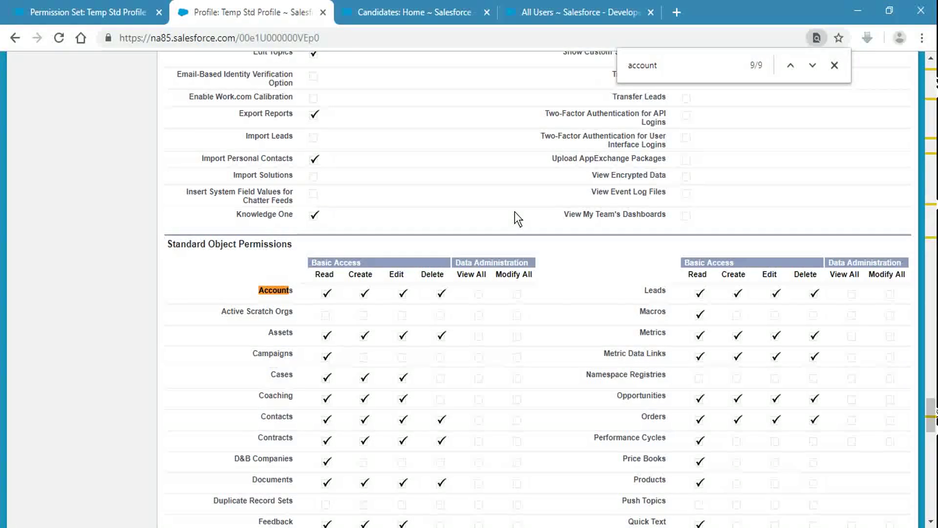
pyautogui.press('Return')
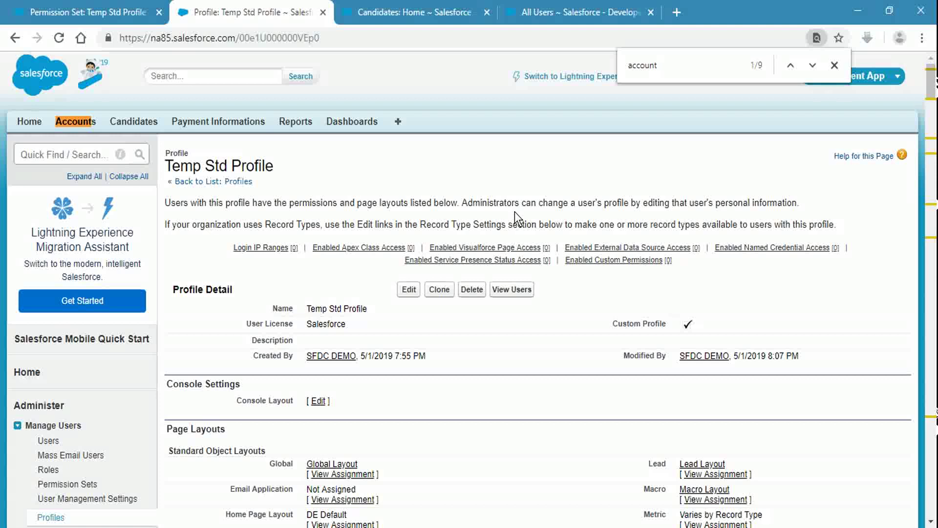
pyautogui.press('Escape')
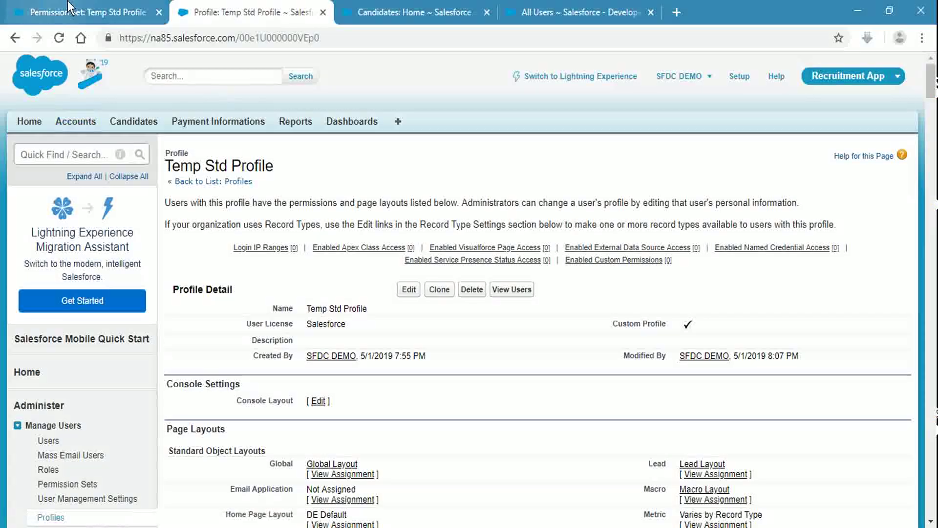
# Check the permission set's Object Settings, then go to Candidates in the test user's window.
pyautogui.click(39, 7)
pyautogui.click(452, 238)
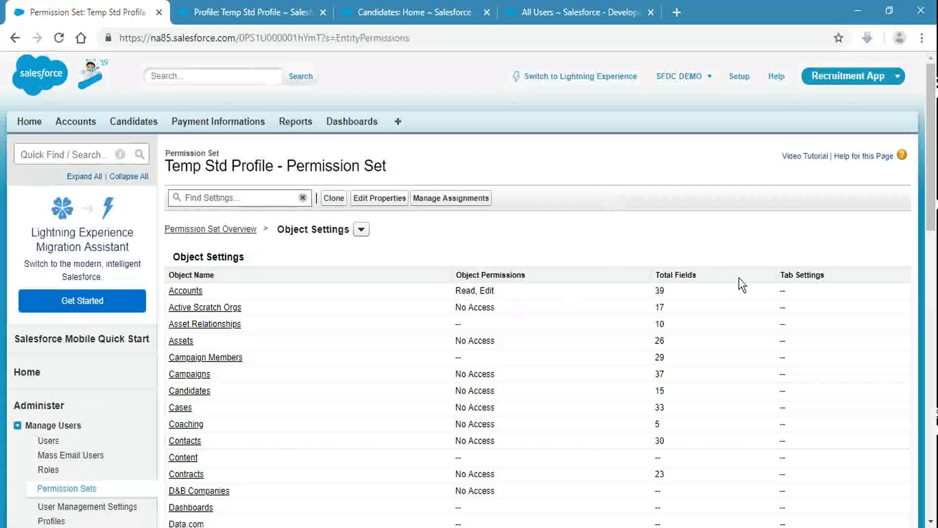
pyautogui.click(414, 330)
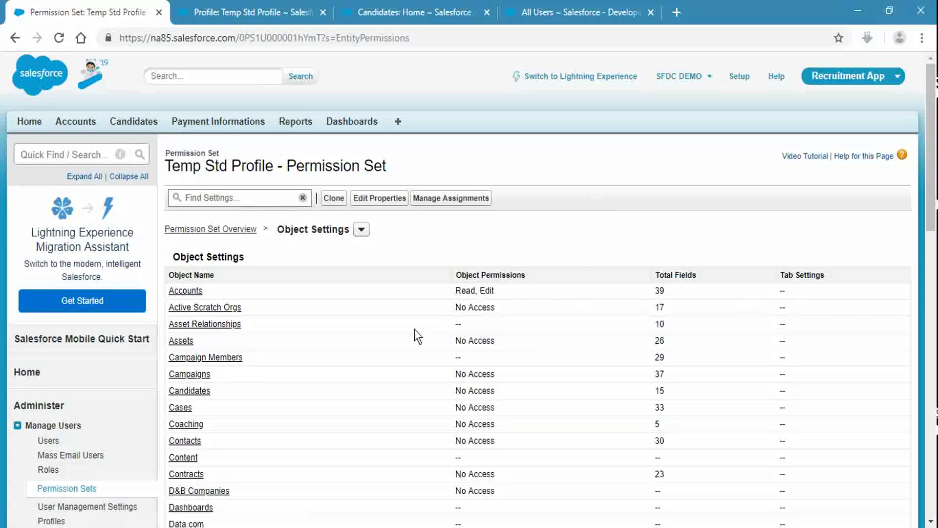
pyautogui.click(368, 478)
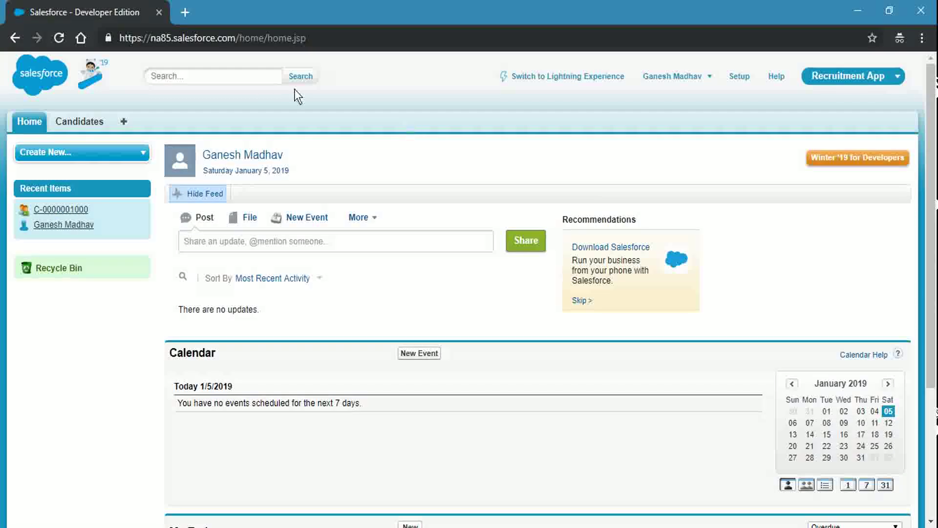
pyautogui.click(63, 123)
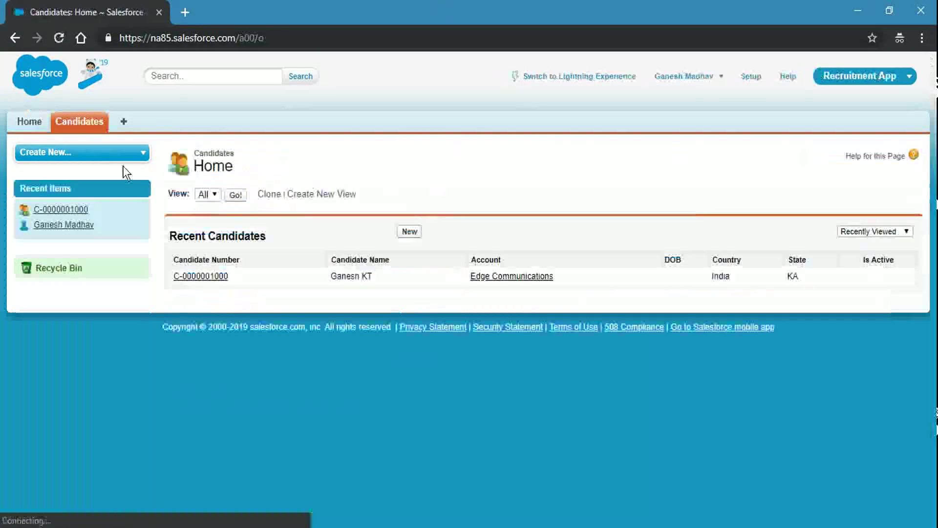
pyautogui.click(215, 278)
pyautogui.click(321, 322)
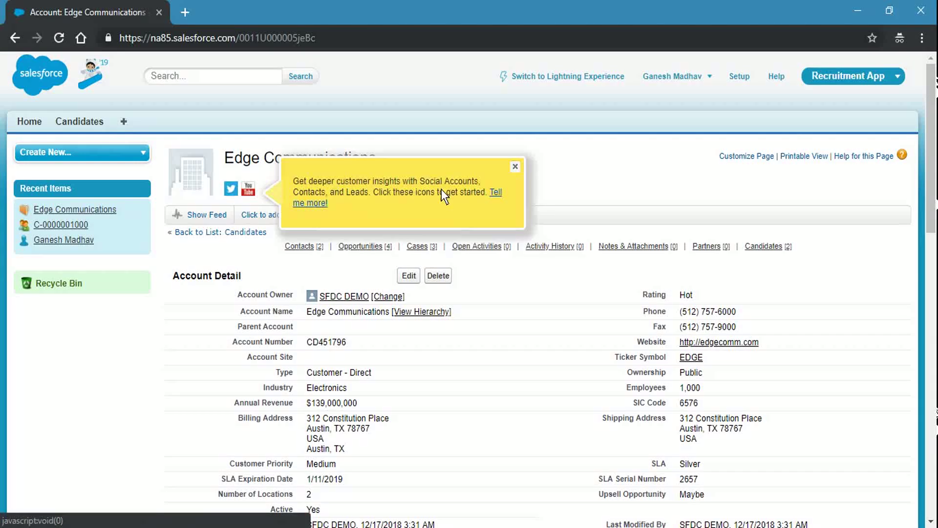
pyautogui.click(516, 167)
# In Customize My Tabs, add Accounts, move it above Candidates, and save.
pyautogui.click(124, 121)
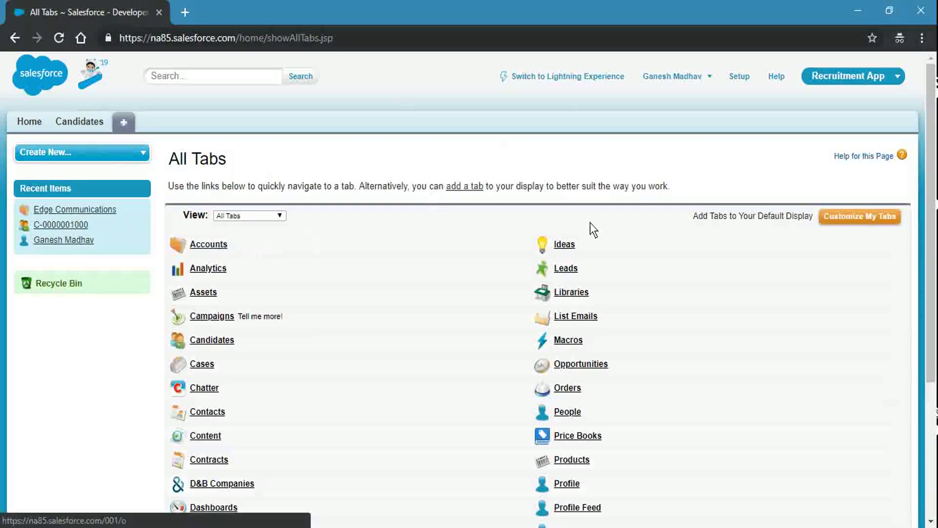
pyautogui.click(853, 215)
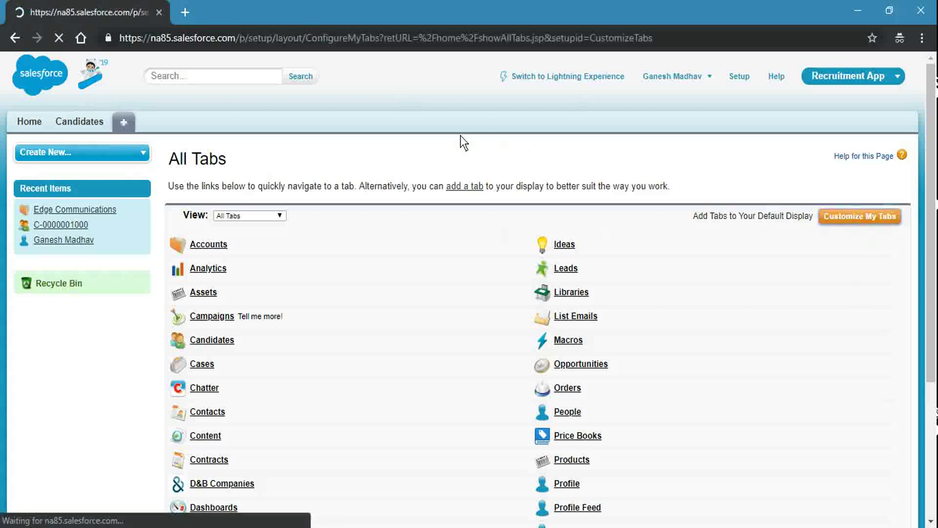
pyautogui.click(227, 287)
pyautogui.click(328, 335)
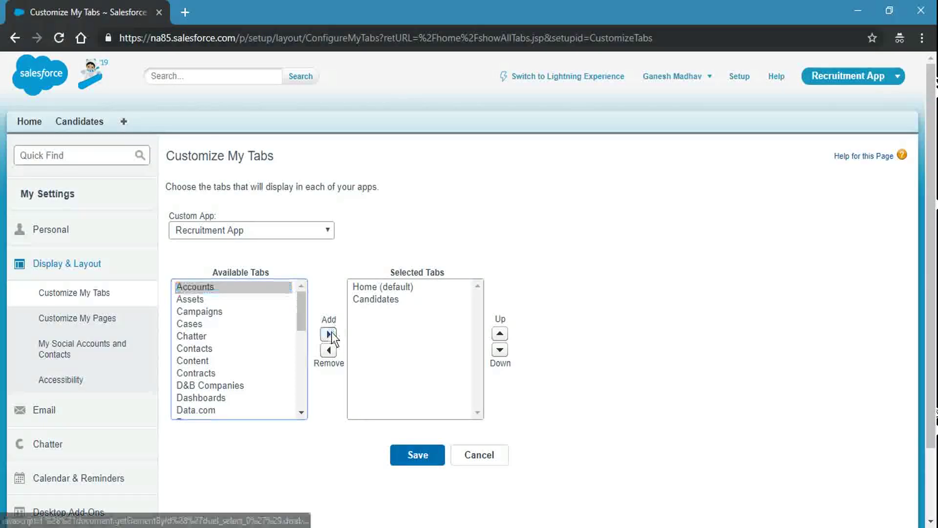
pyautogui.click(499, 334)
pyautogui.click(428, 455)
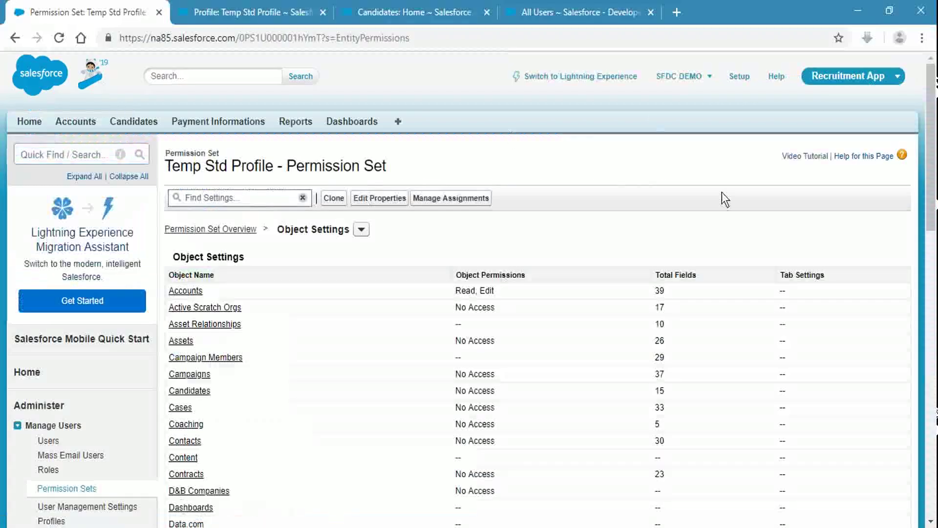
# From the Temp Std Profile page, open Build > Create > Apps in a new tab, showing Recruitment App.
pyautogui.click(203, 11)
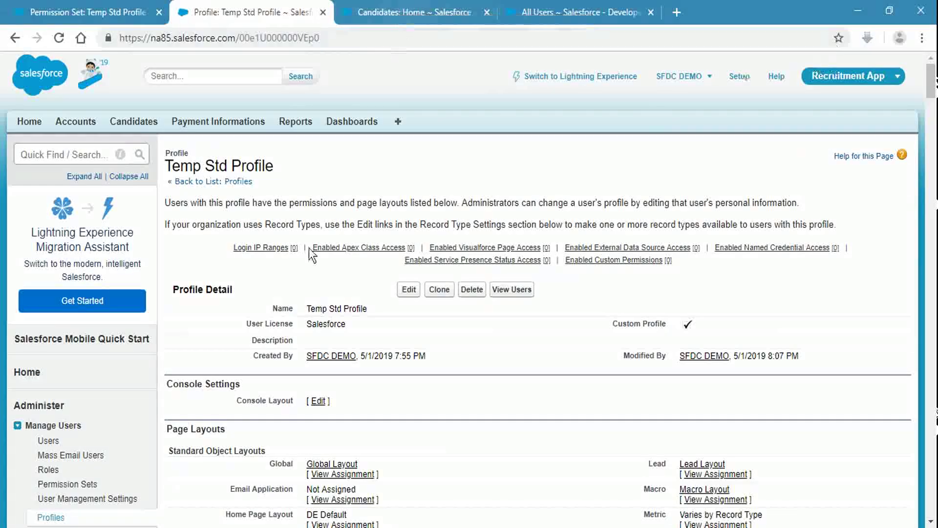
pyautogui.scroll(-4, 309, 248)
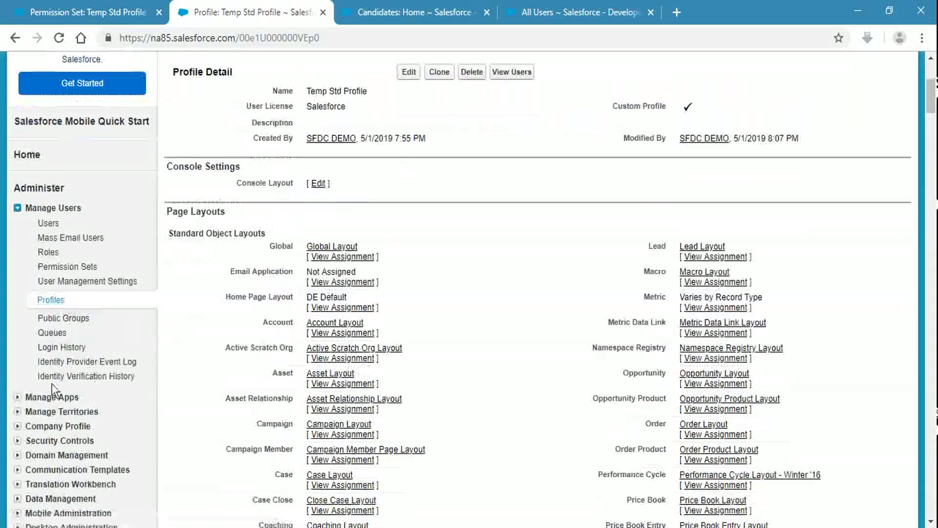
pyautogui.click(18, 396)
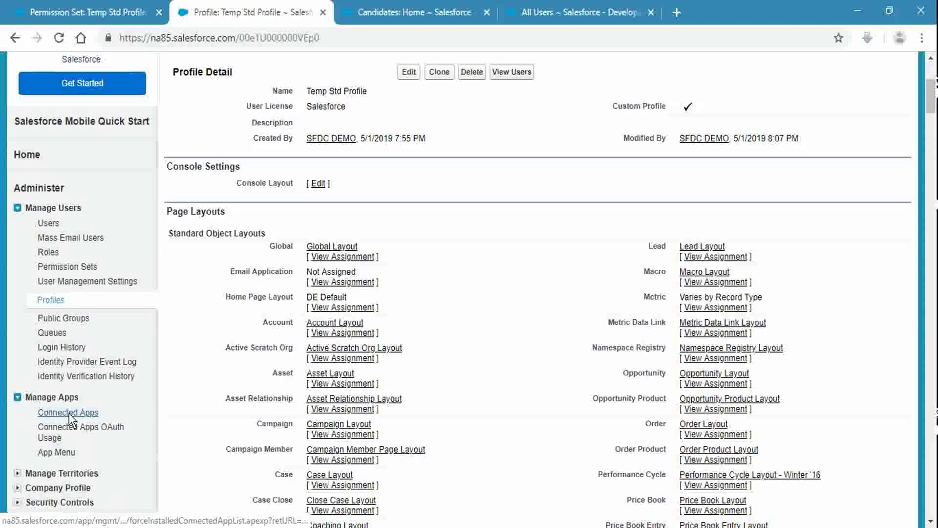
pyautogui.scroll(-10, 109, 426)
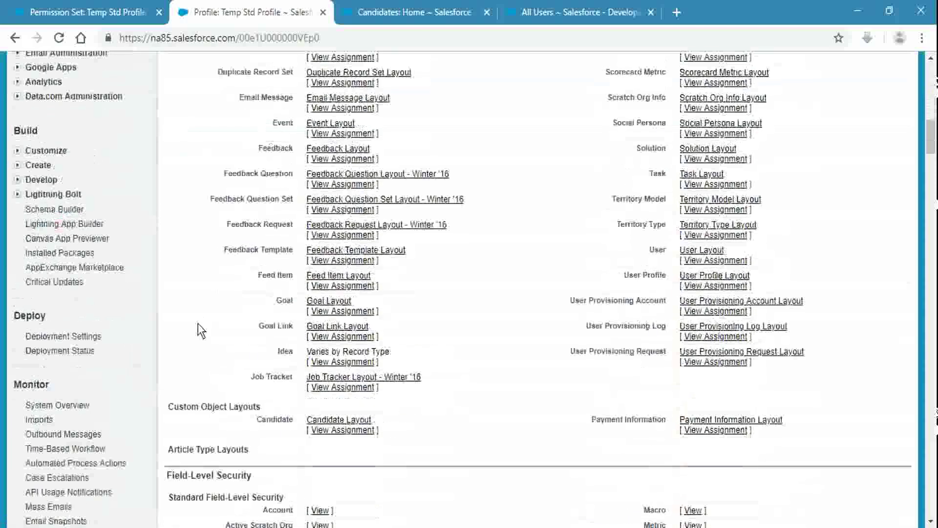
pyautogui.click(17, 165)
pyautogui.middleClick(47, 181)
pyautogui.click(371, 11)
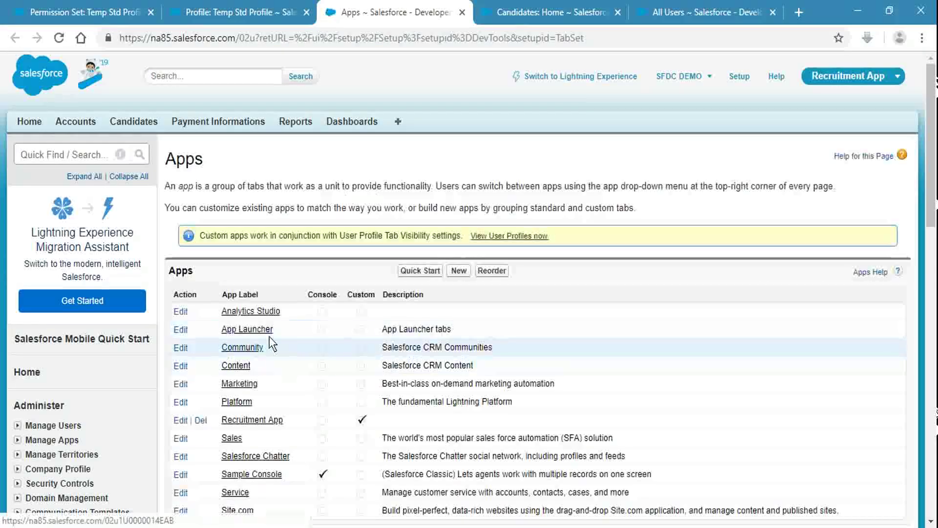
pyautogui.scroll(-1, 576, 268)
# Add Accounts to the Recruitment App's selected tabs, right after Home, and save.
pyautogui.scroll(-7, 266, 239)
pyautogui.scroll(4, 272, 219)
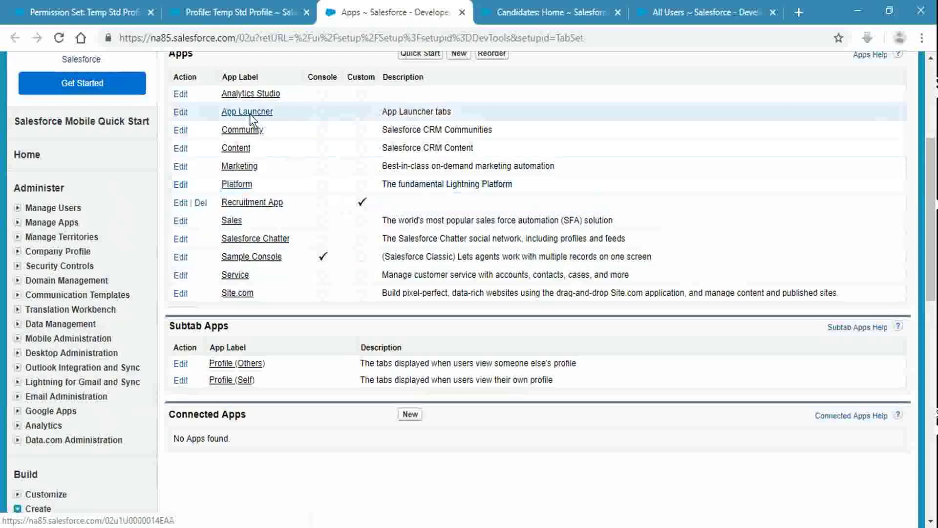
pyautogui.click(249, 202)
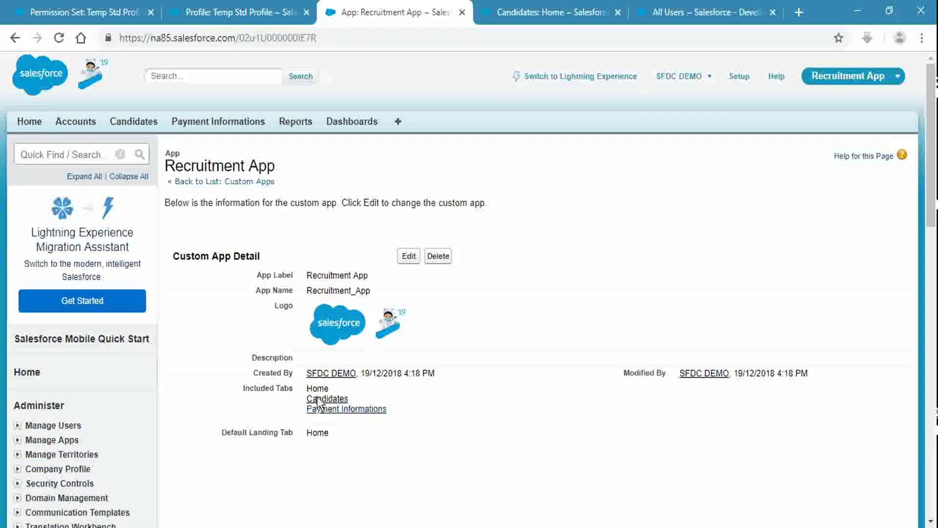
pyautogui.click(409, 256)
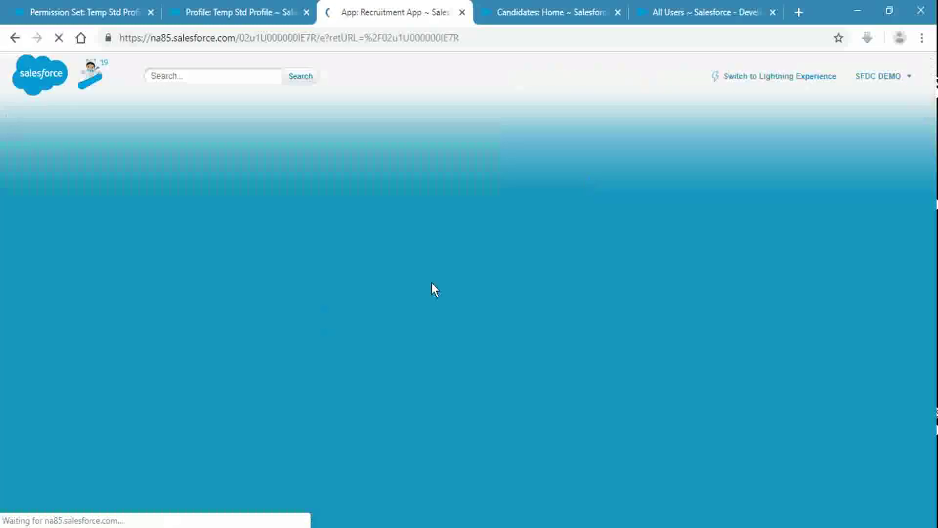
pyautogui.scroll(-3, 402, 403)
pyautogui.click(352, 308)
pyautogui.click(475, 373)
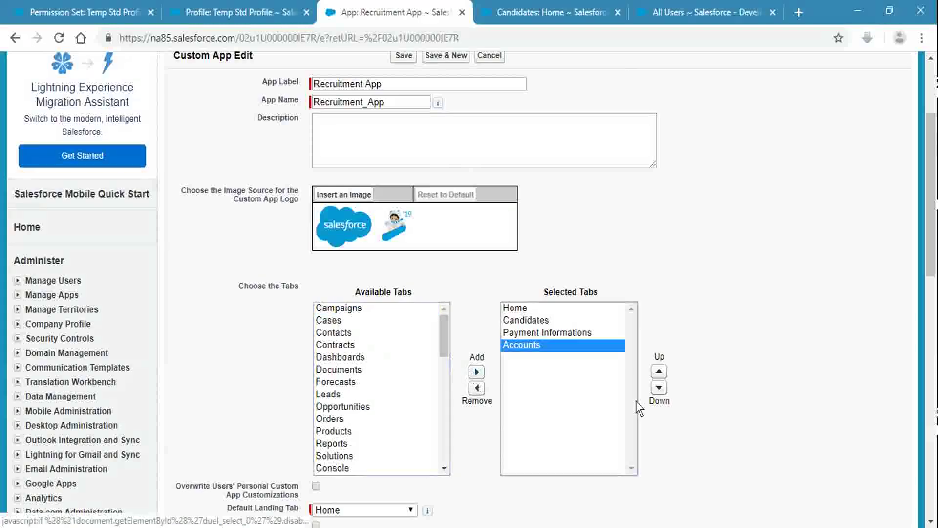
pyautogui.click(664, 370)
pyautogui.click(664, 369)
pyautogui.scroll(-5, 371, 439)
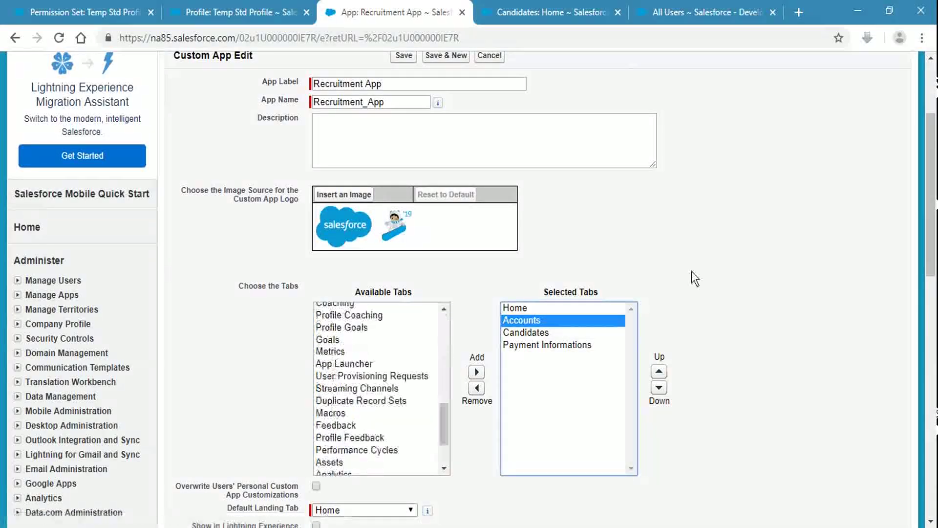
pyautogui.scroll(-10, 691, 271)
pyautogui.scroll(-5, 719, 245)
pyautogui.click(406, 451)
# Reload the test user's window to confirm the new Accounts tab, then close the Recruitment App page.
pyautogui.moveTo(337, 526)
pyautogui.click(359, 510)
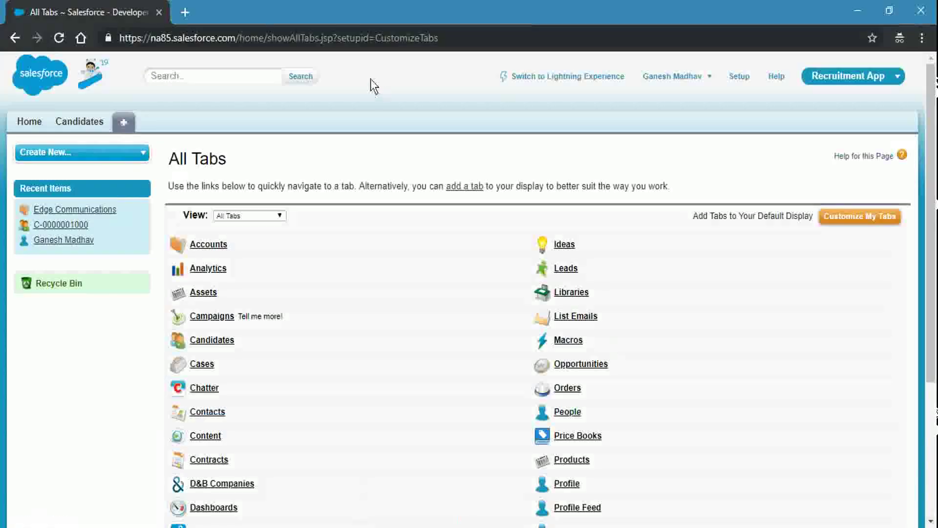
pyautogui.click(327, 40)
pyautogui.press('Return')
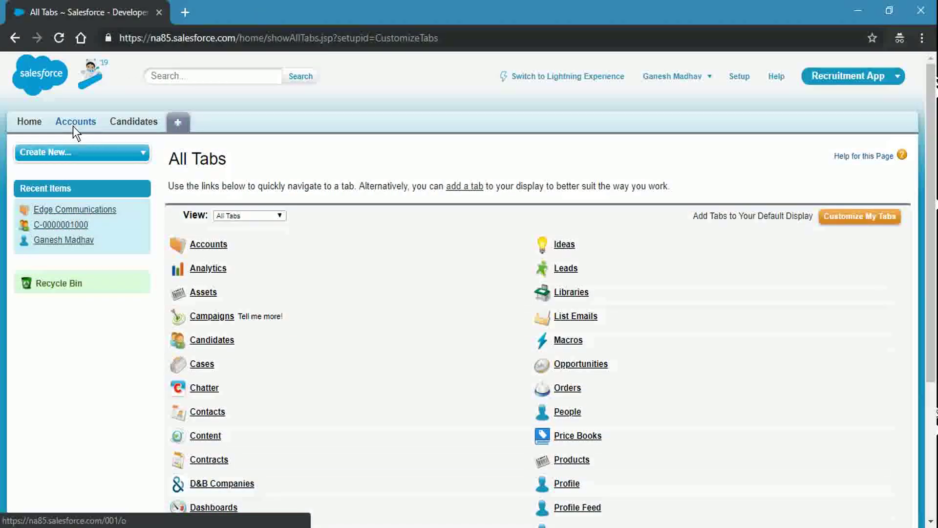
pyautogui.moveTo(336, 525)
pyautogui.click(278, 488)
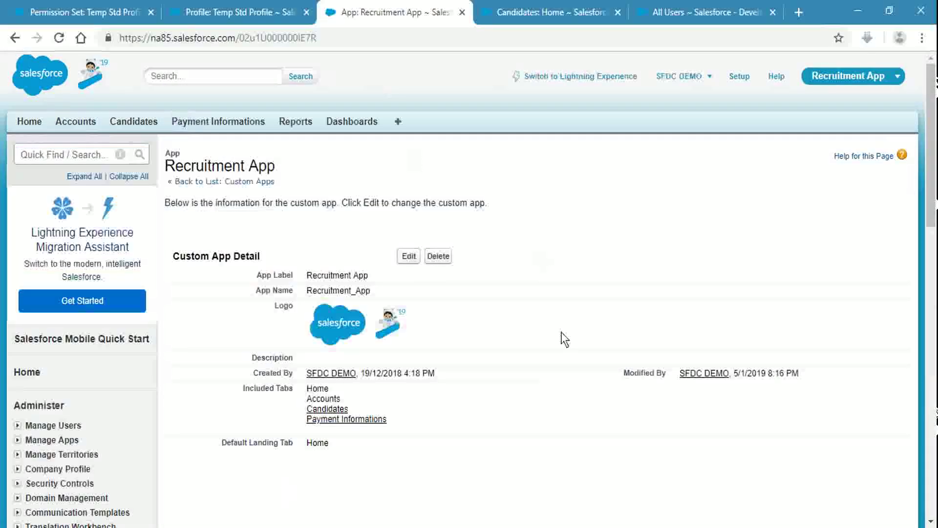
pyautogui.hotkey('ctrl', 'w')
# Open the permission set's Payment Informations object settings and start editing them.
pyautogui.click(117, 12)
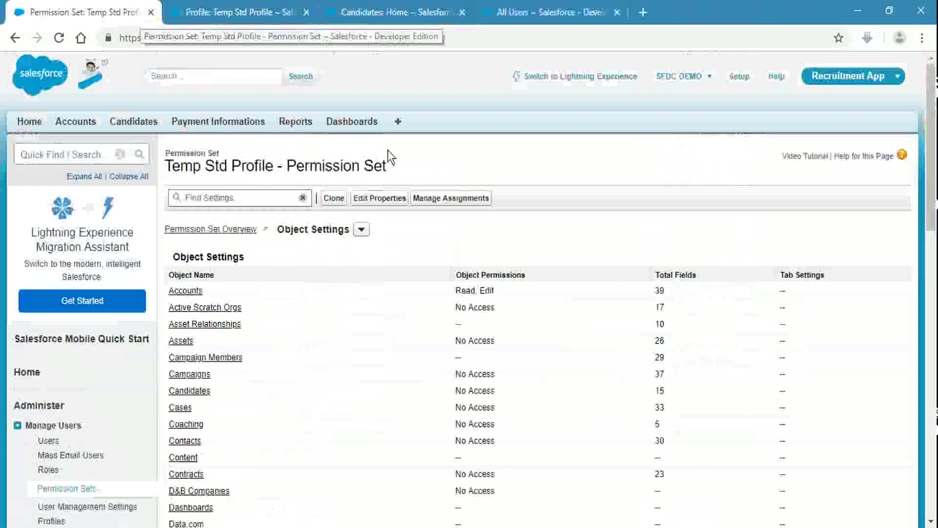
pyautogui.scroll(-13, 263, 410)
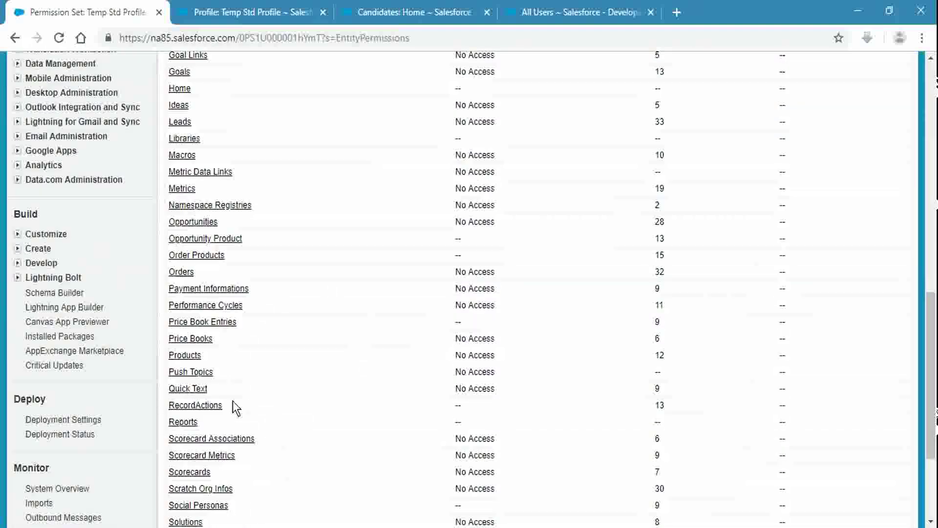
pyautogui.scroll(-1, 226, 384)
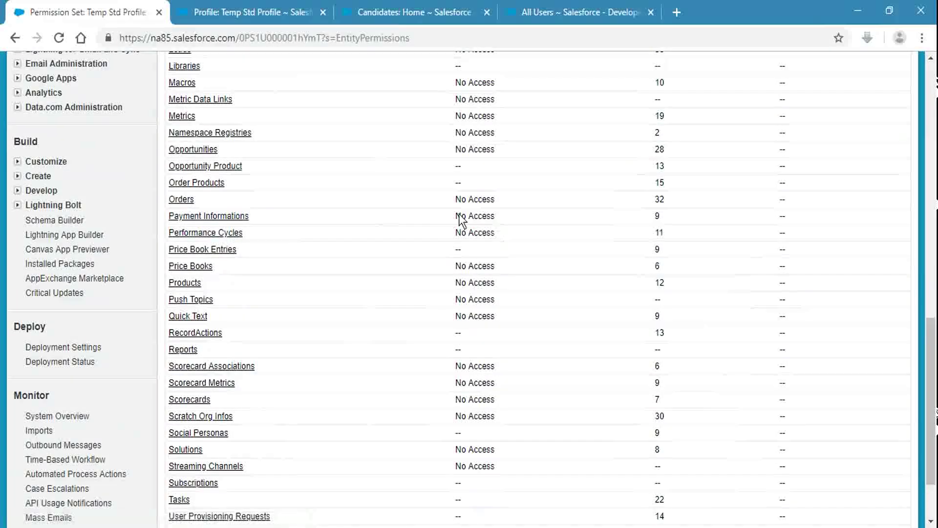
pyautogui.moveTo(460, 216); pyautogui.dragTo(679, 223)
pyautogui.click(198, 215)
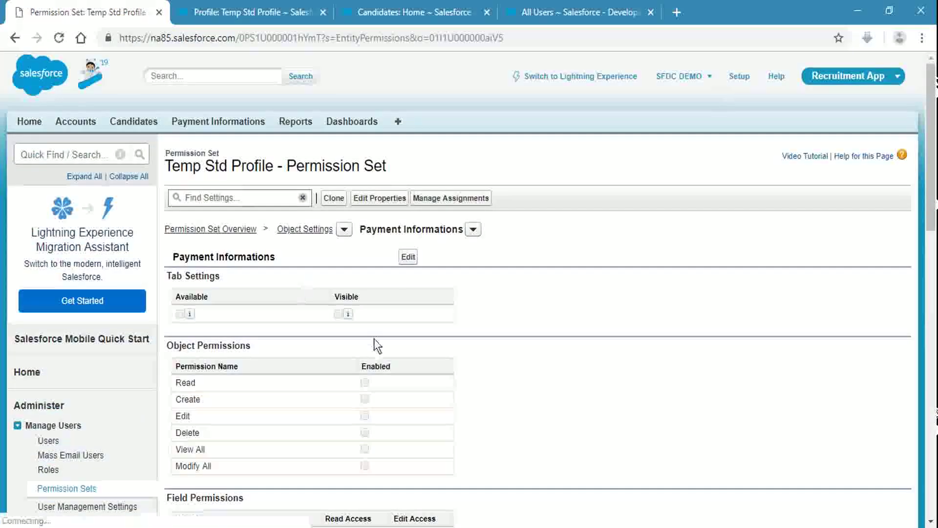
pyautogui.click(408, 257)
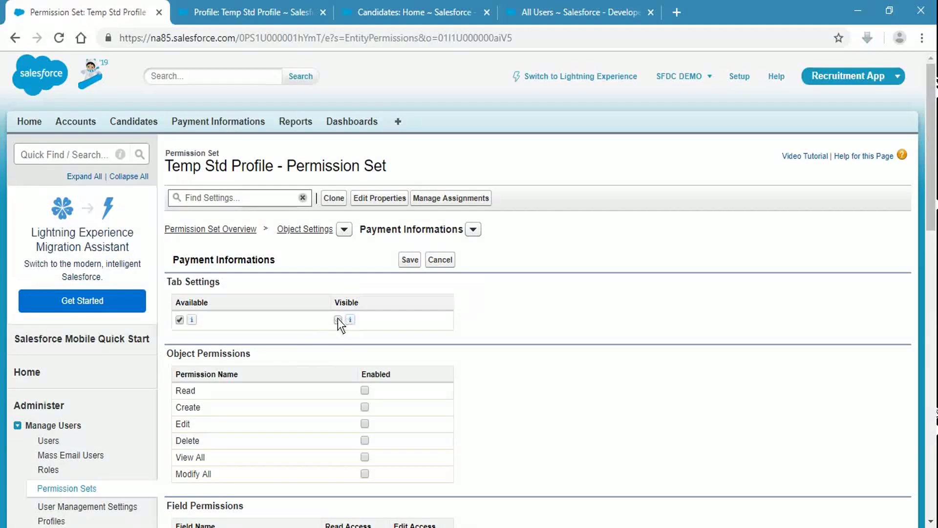
# Mark the Payment Informations tab Visible with Read, Create and Edit access, and save.
pyautogui.scroll(-3, 610, 315)
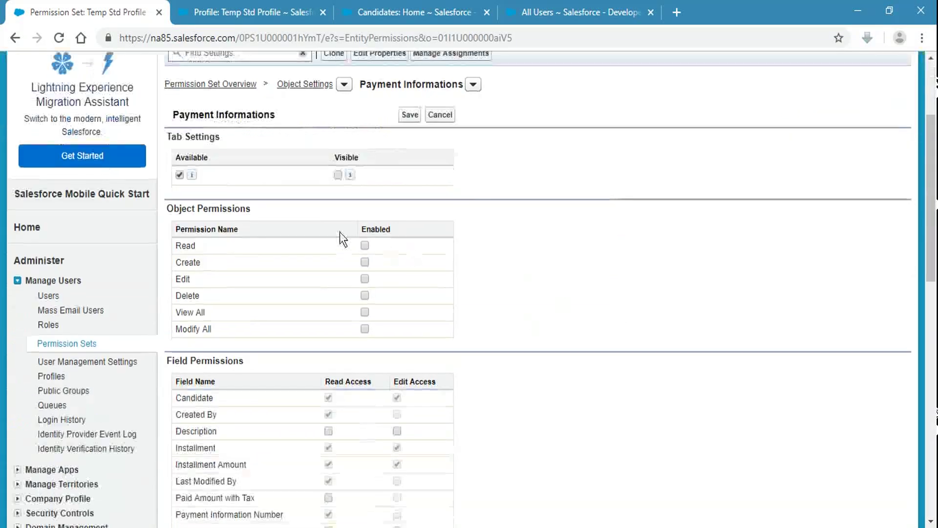
pyautogui.click(338, 176)
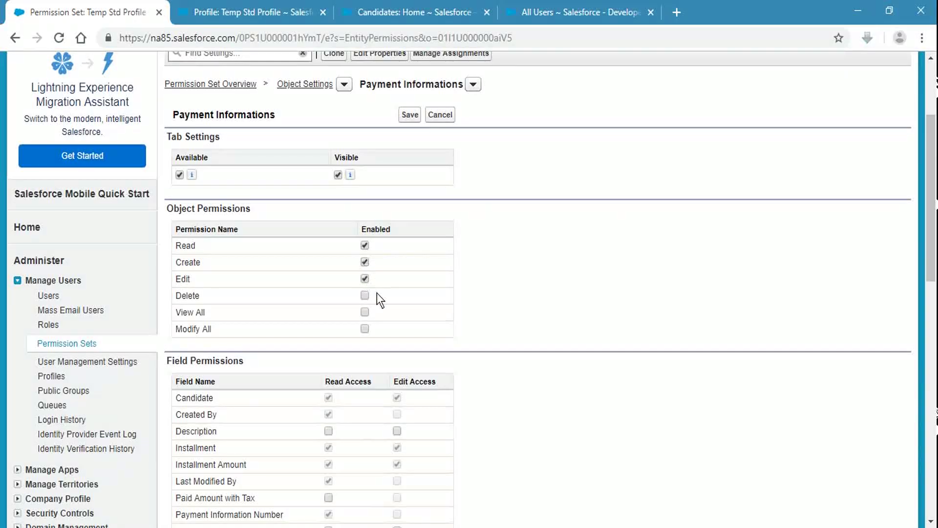
pyautogui.scroll(-3, 520, 277)
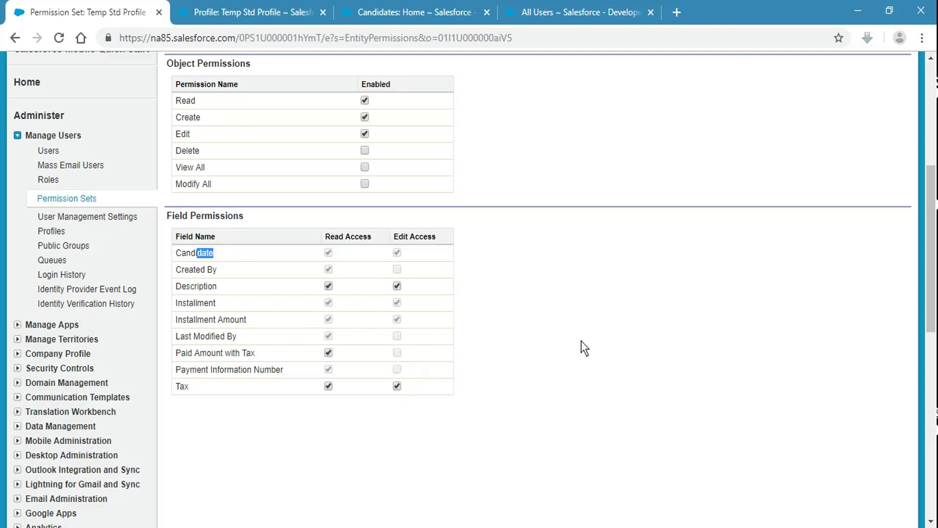
pyautogui.scroll(6, 581, 341)
pyautogui.click(416, 262)
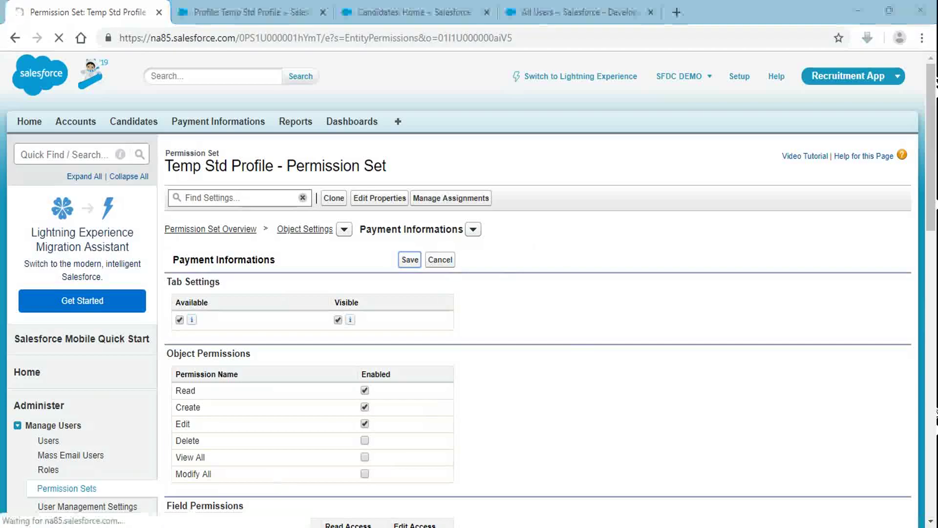
pyautogui.hotkey('alt', 'Tab')
# Reload the test user's Home page to check for a Payment Informations tab.
pyautogui.click(269, 41)
pyautogui.press('Return')
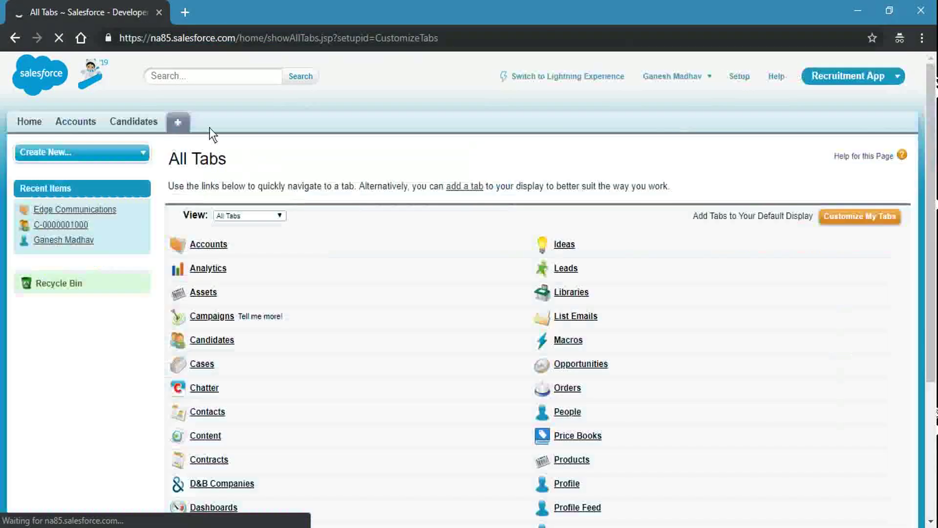
pyautogui.click(45, 130)
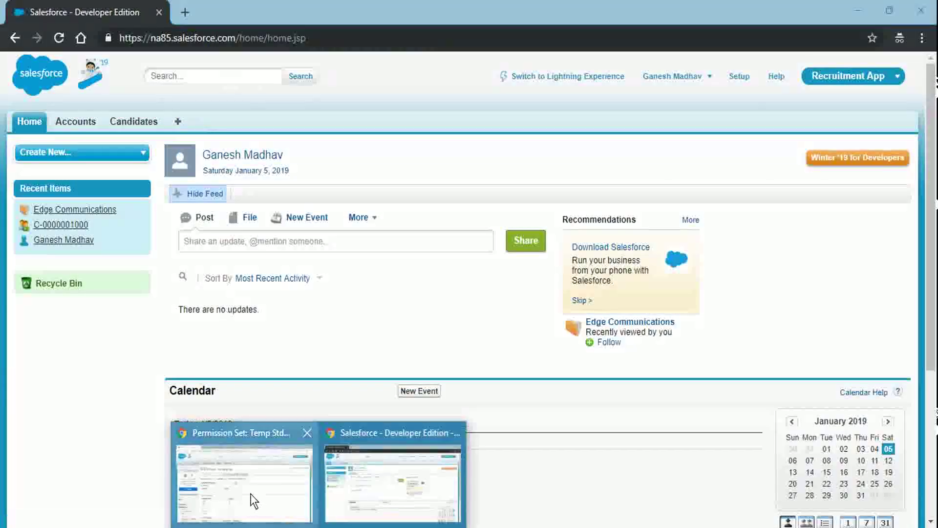
pyautogui.click(251, 494)
# Reload the permission set's Object Settings list to verify the Payment Informations row.
pyautogui.scroll(-1, 316, 168)
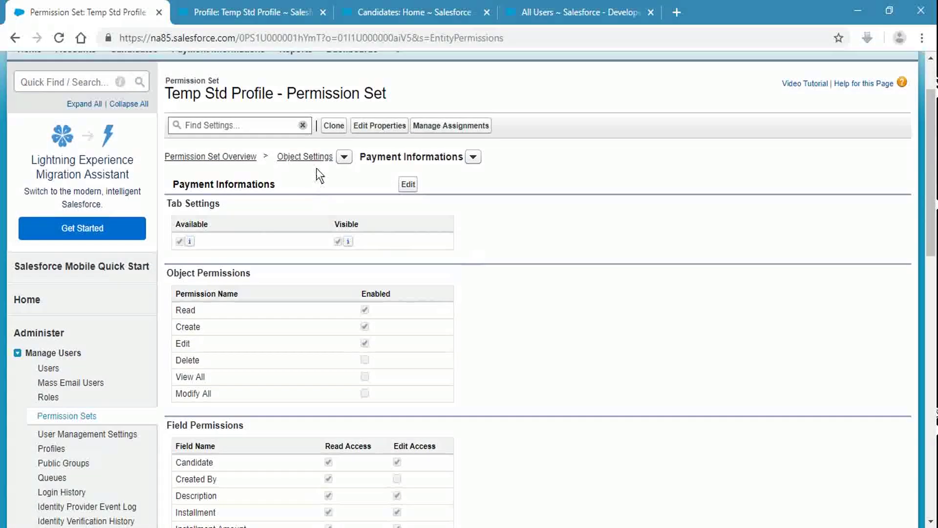
pyautogui.click(311, 157)
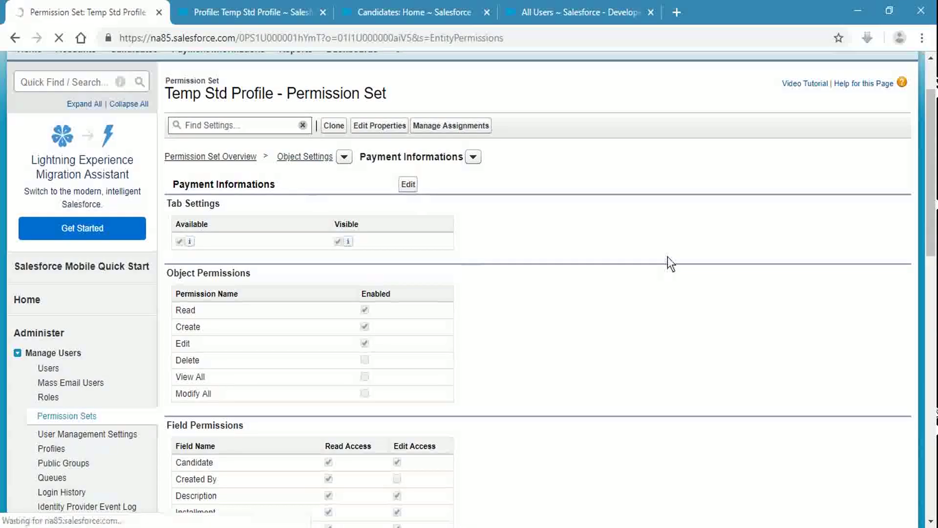
pyautogui.scroll(-7, 544, 251)
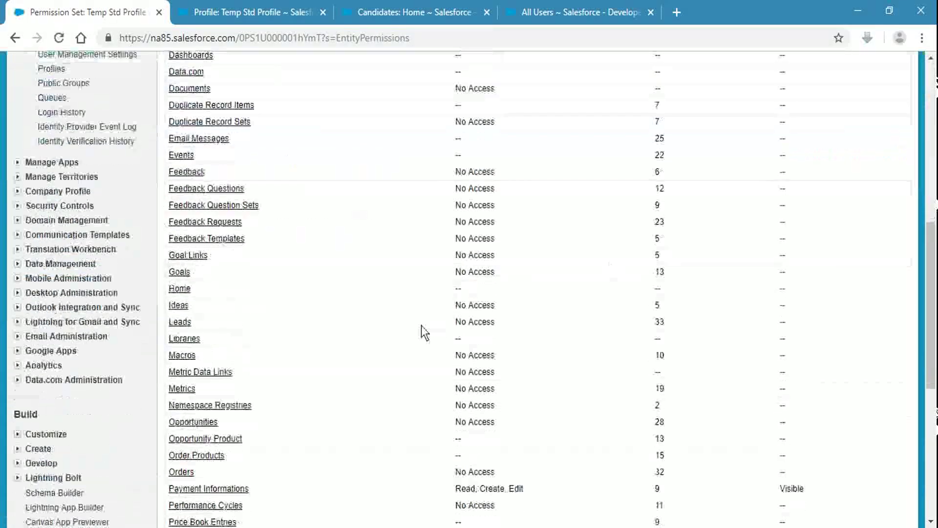
pyautogui.scroll(-1, 254, 313)
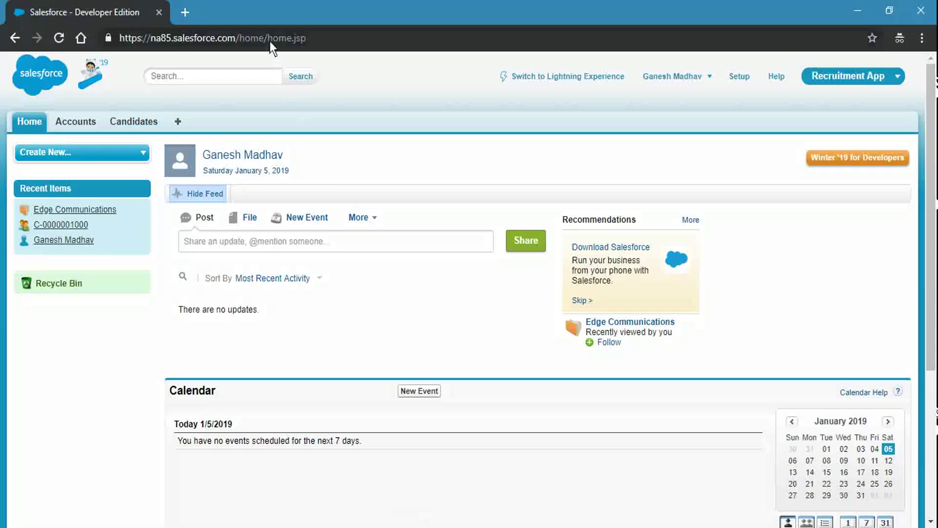
pyautogui.click(270, 42)
pyautogui.press('Return')
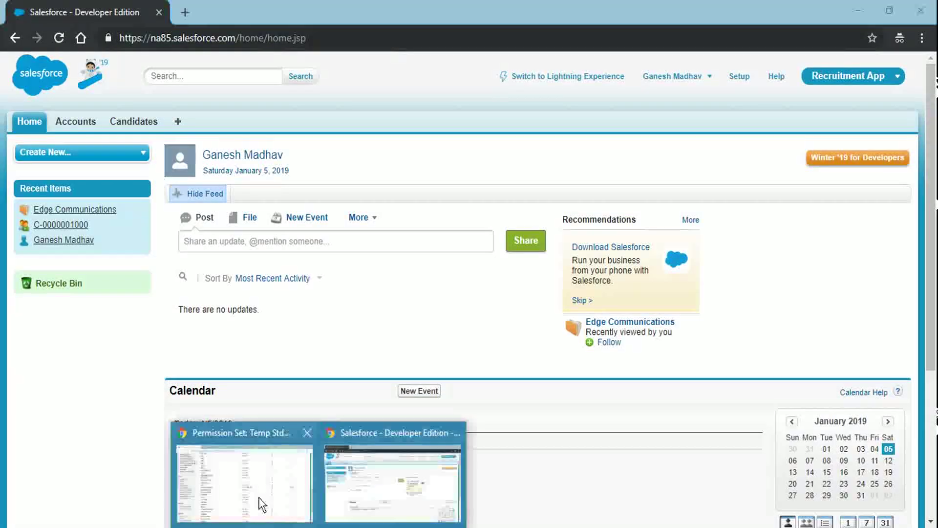
pyautogui.click(259, 497)
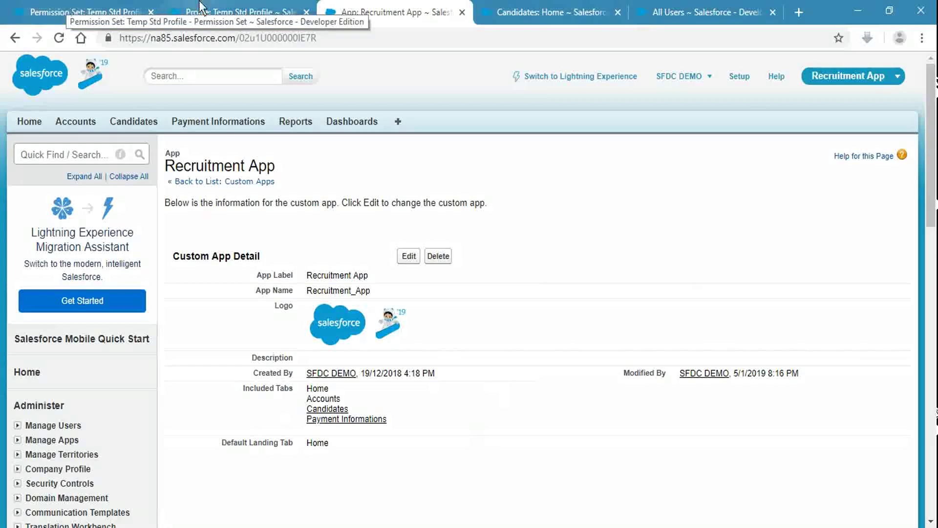
pyautogui.hotkey('ctrl', 'shift', 'Tab')
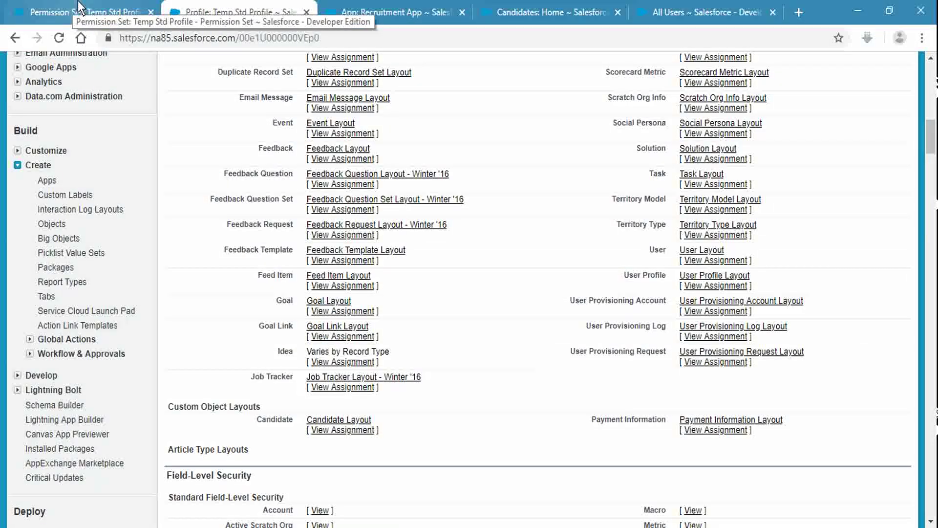
# Check which users are assigned to the Temp Std Profile permission set.
pyautogui.scroll(-8, 534, 320)
pyautogui.hotkey('ctrl', 'shift', 'Tab')
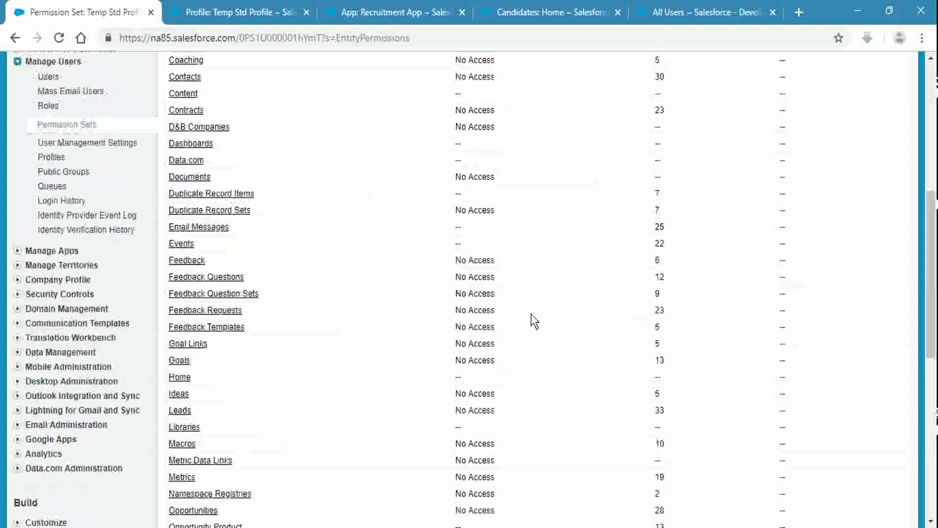
pyautogui.scroll(8, 532, 314)
pyautogui.click(459, 198)
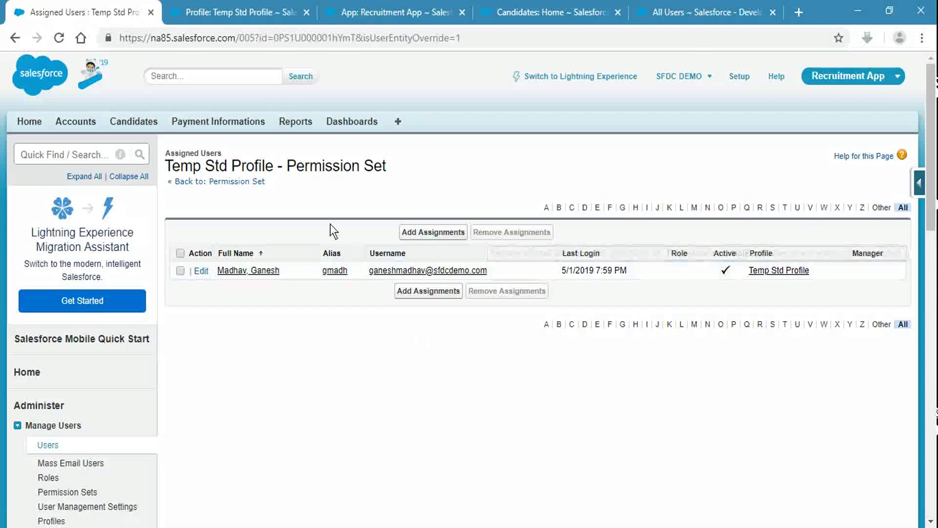
pyautogui.click(230, 182)
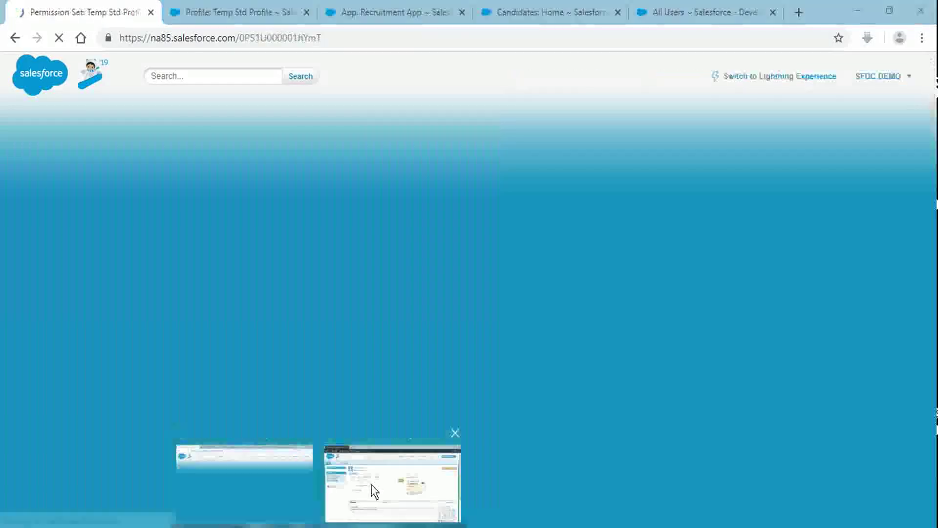
# Reload the test user's Home page.
pyautogui.click(372, 487)
pyautogui.click(283, 38)
pyautogui.press('Return')
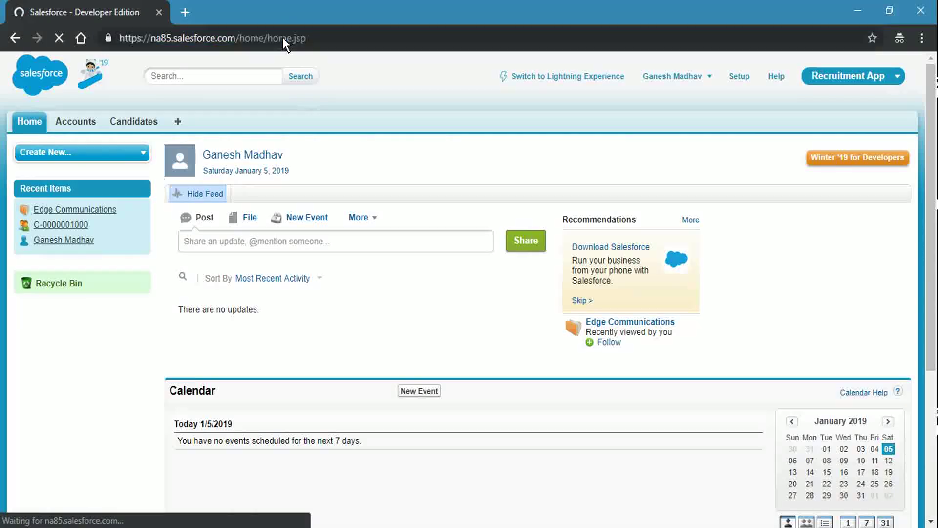
pyautogui.click(255, 482)
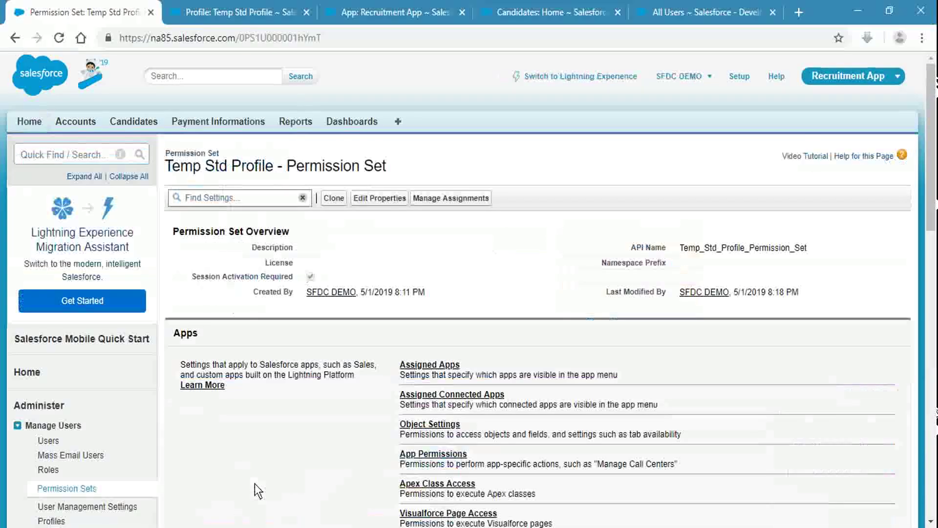
# Review the Temp Std Profile profile, where the Payment Informations tab is Default Off.
pyautogui.click(229, 12)
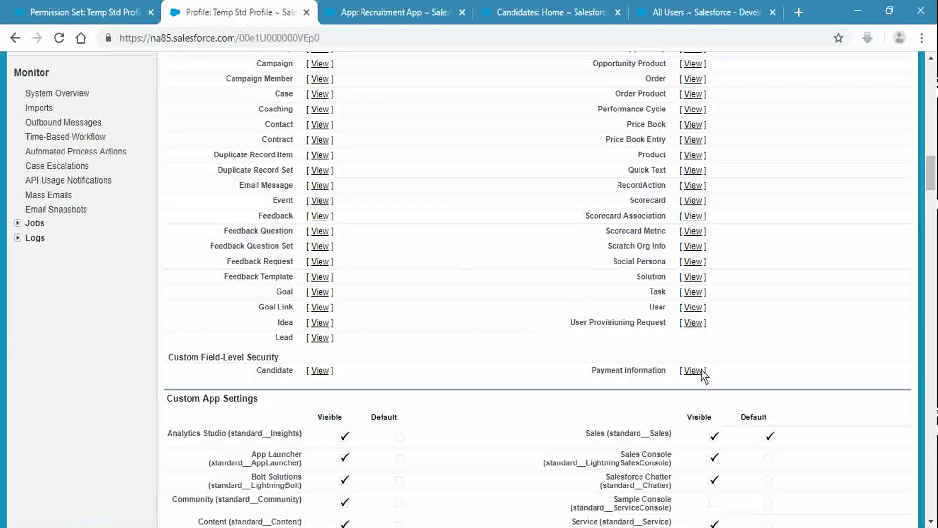
pyautogui.scroll(-20, 471, 314)
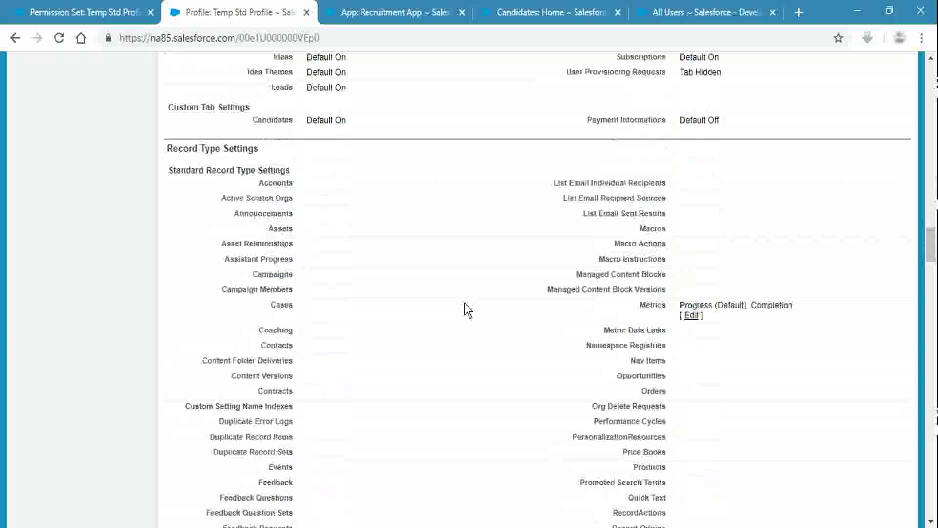
pyautogui.scroll(1, 468, 311)
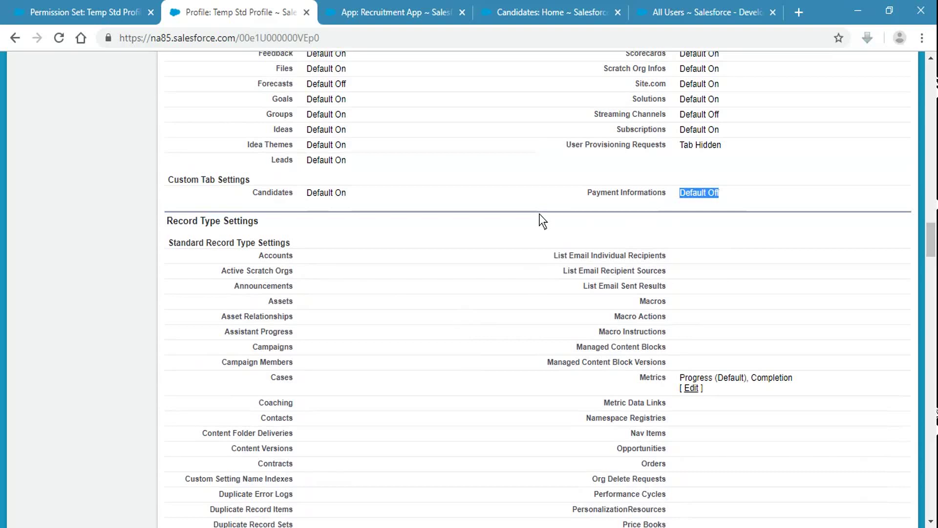
pyautogui.scroll(13, 540, 214)
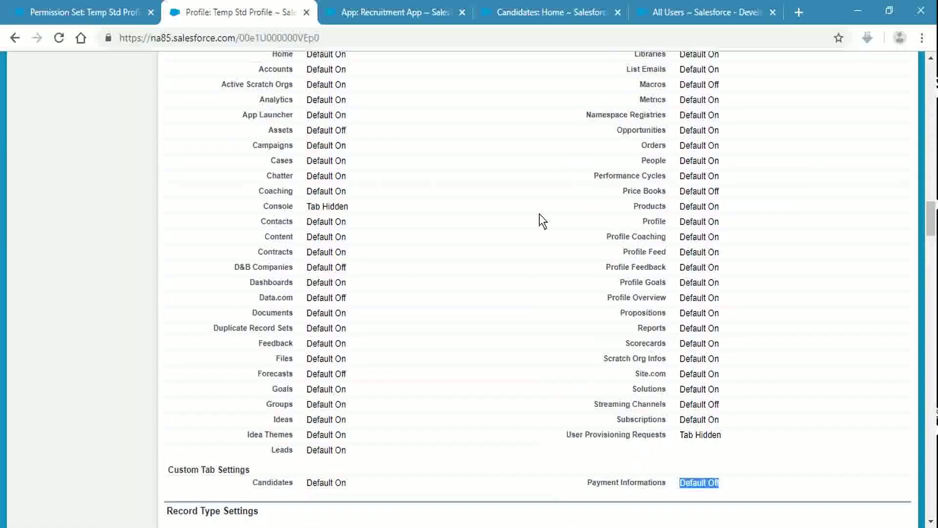
pyautogui.scroll(20, 542, 220)
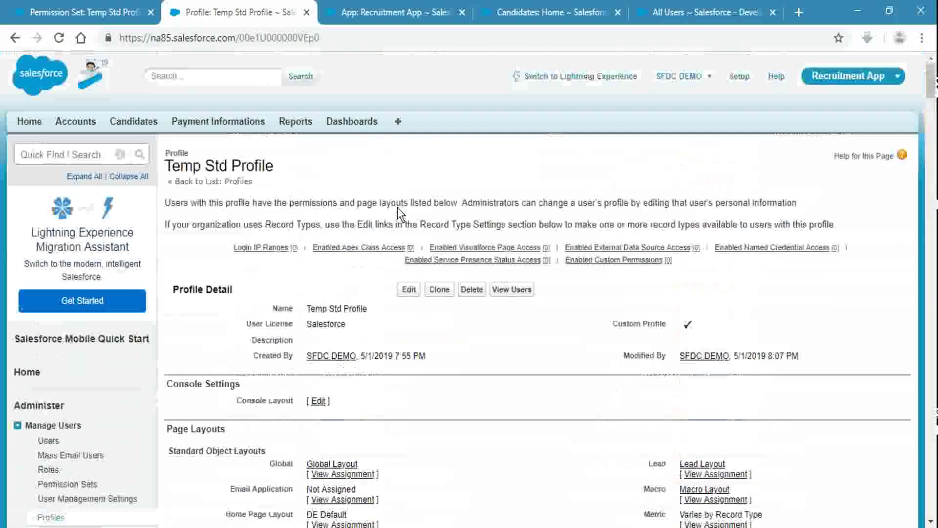
# Set the profile's Payment Informations tab to Default On and save the profile.
pyautogui.click(409, 289)
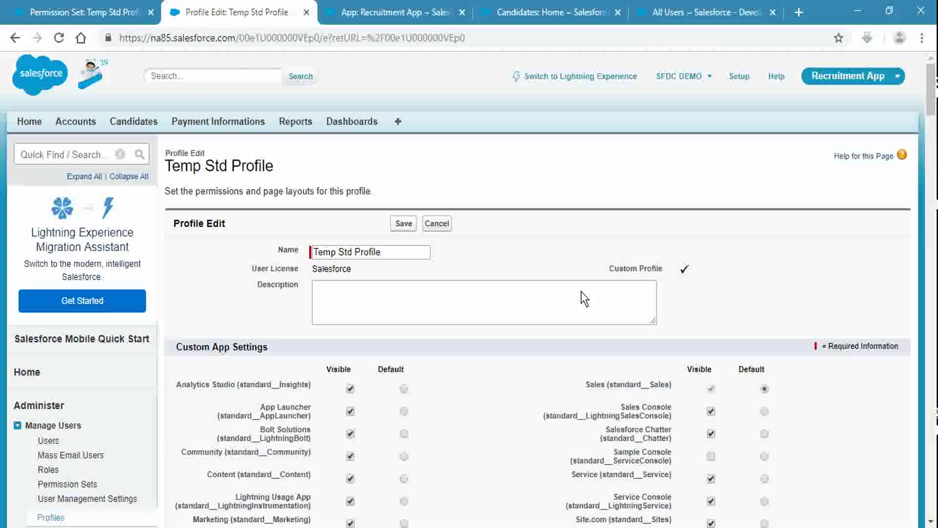
pyautogui.hotkey('ctrl', 'f')
pyautogui.write('payment')
pyautogui.press('Return')
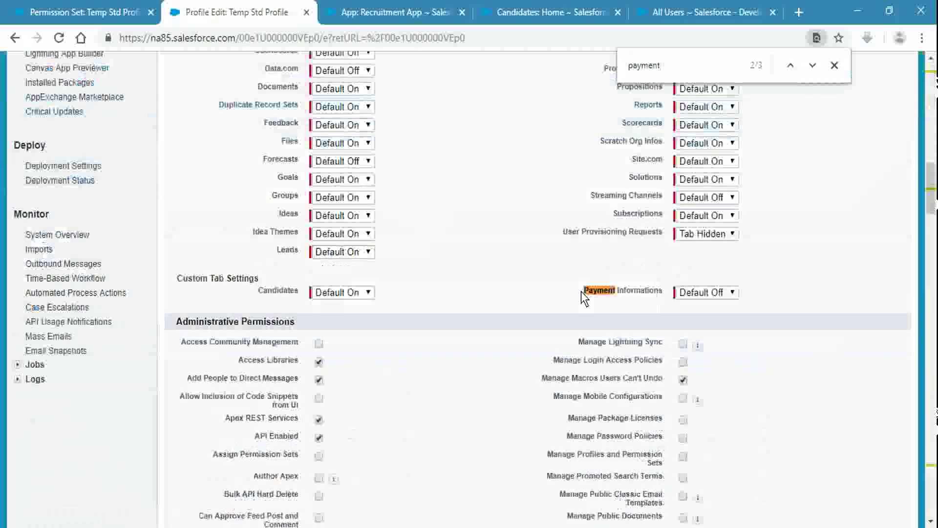
pyautogui.click(727, 292)
pyautogui.click(722, 331)
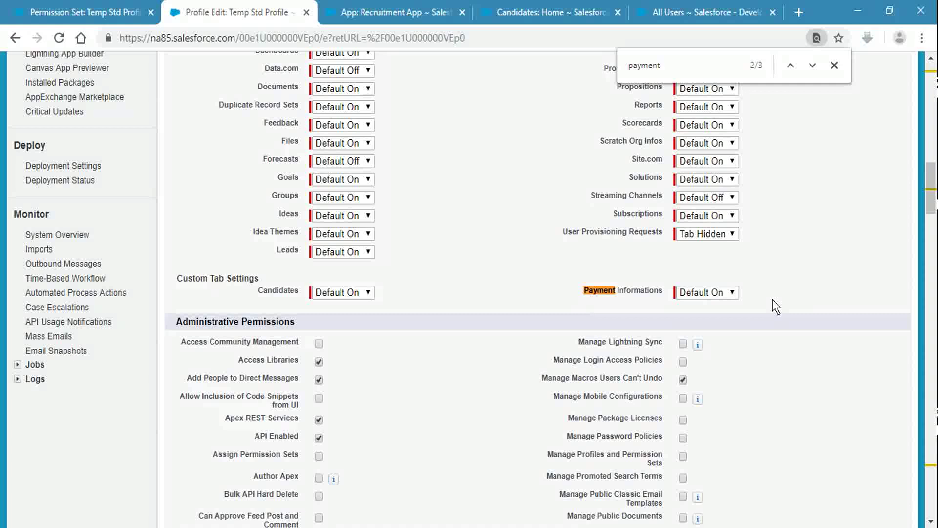
pyautogui.press('Home')
pyautogui.click(402, 224)
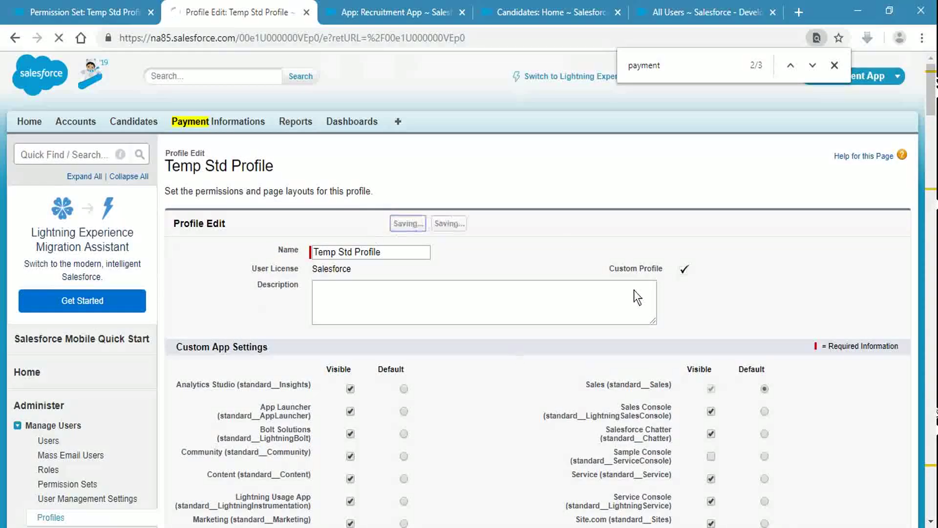
pyautogui.click(355, 504)
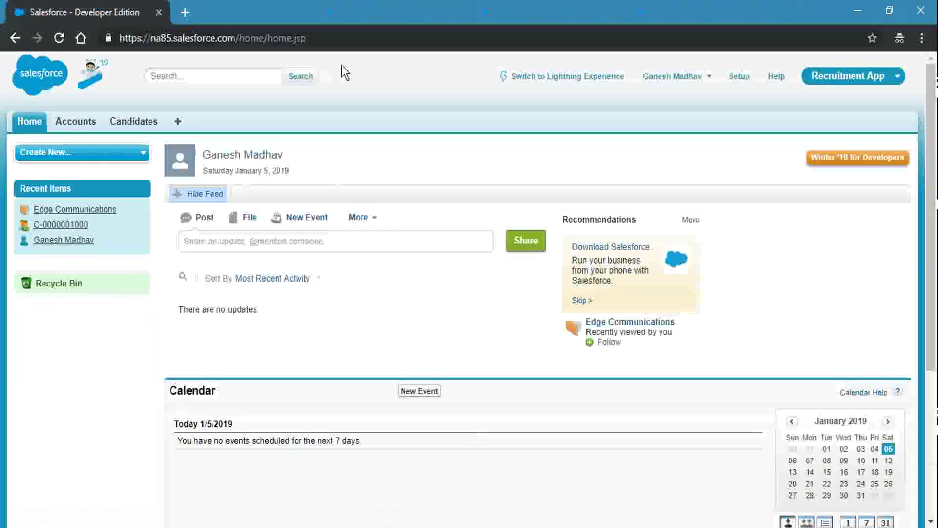
# Search the profile for 'payment' to check its object access, then open the permission set's Object Settings.
pyautogui.click(329, 38)
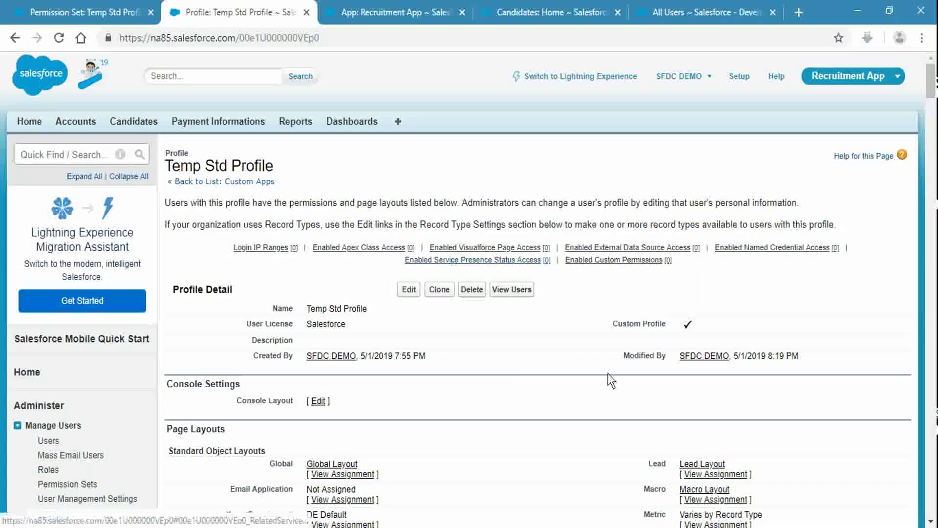
pyautogui.hotkey('ctrl', 'f')
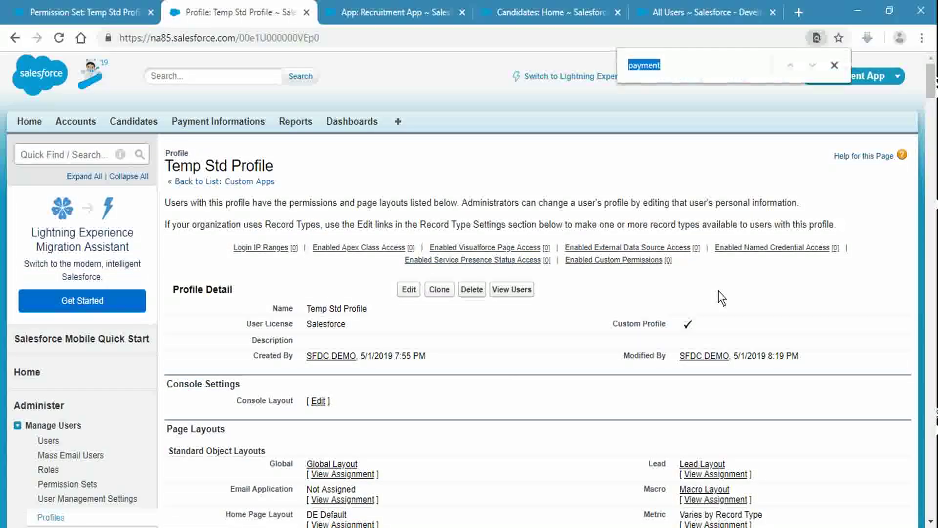
pyautogui.press('Return')
pyautogui.press('Return')
pyautogui.press('Return')
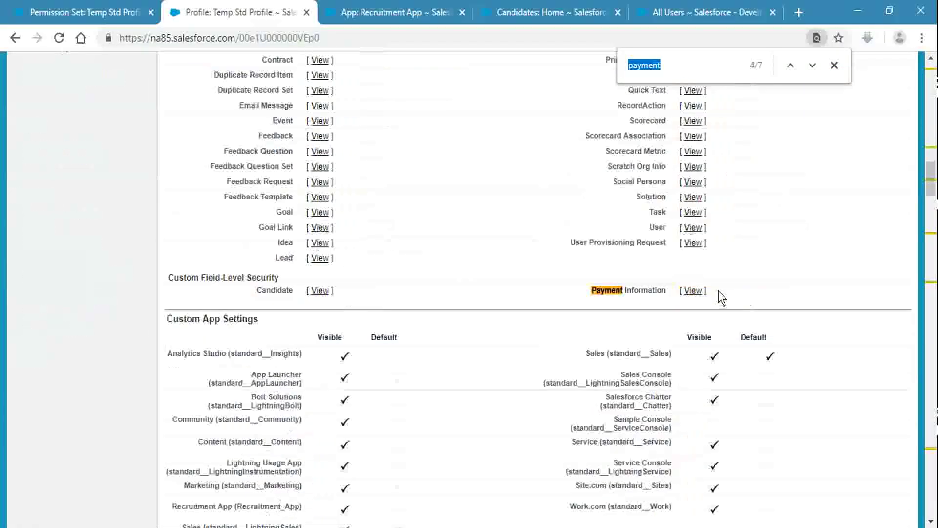
pyautogui.press('Return')
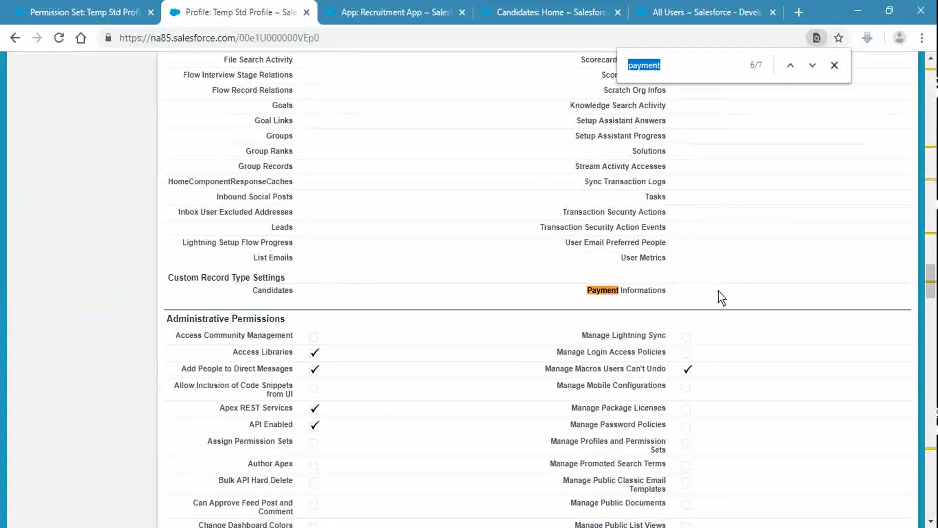
pyautogui.press('Return')
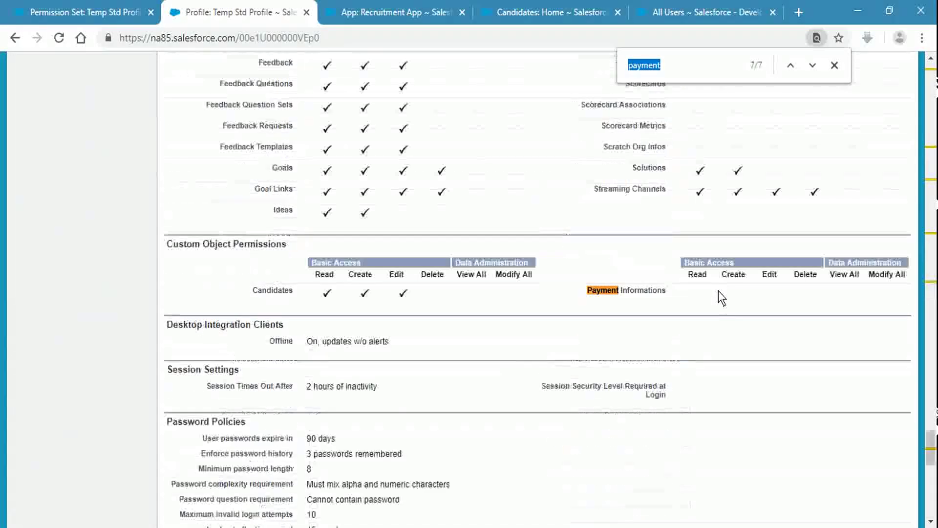
pyautogui.click(719, 292)
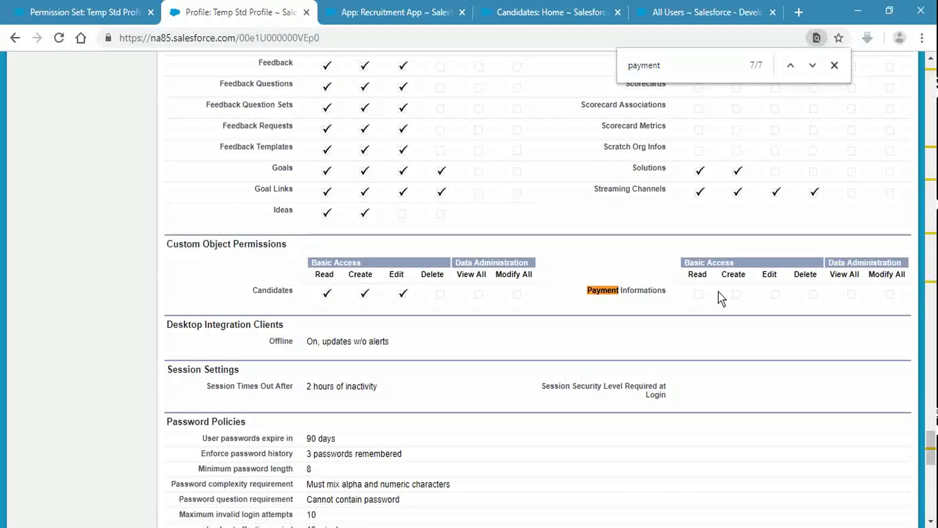
pyautogui.click(835, 65)
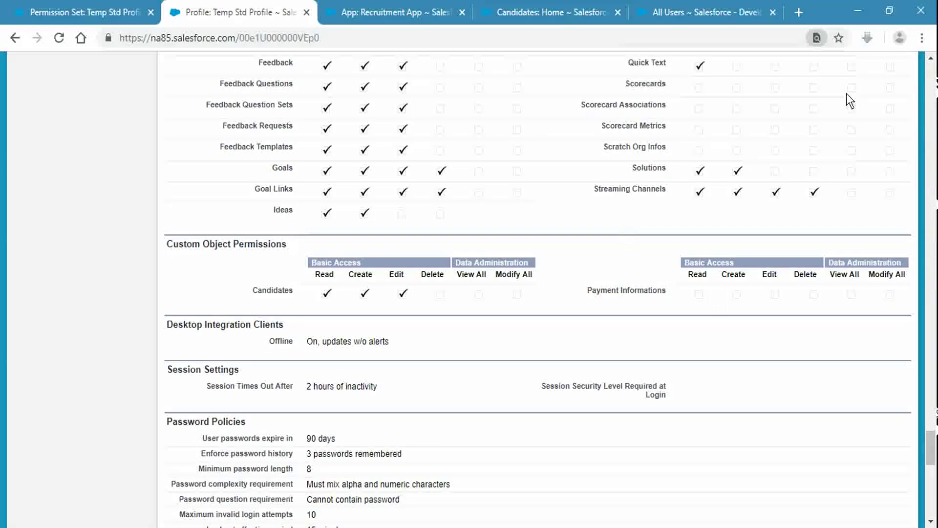
pyautogui.click(76, 7)
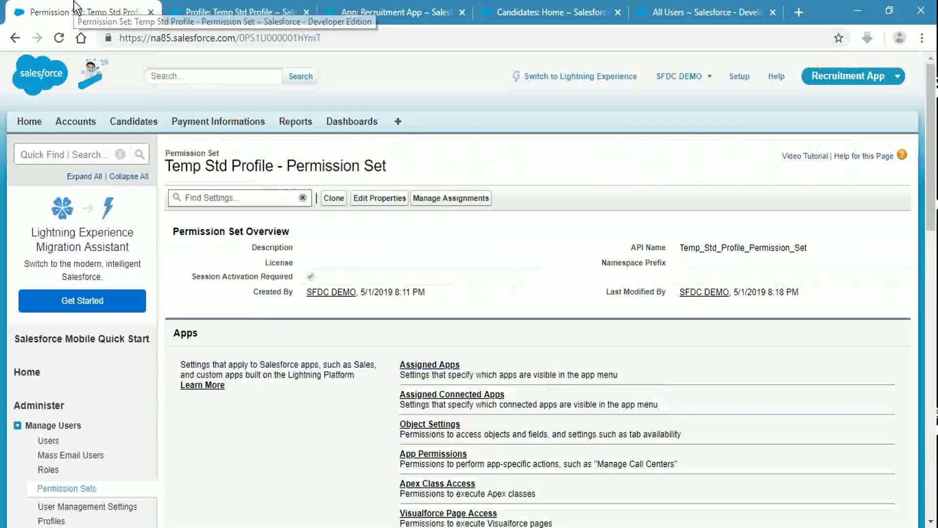
pyautogui.click(430, 427)
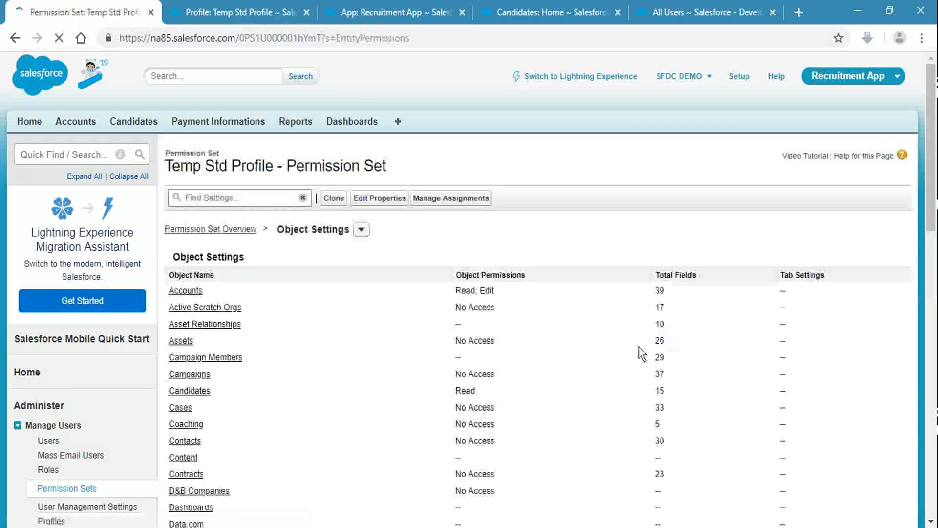
# Edit the permission set's Payment Informations settings and tick Delete alongside Read, Create and Edit.
pyautogui.scroll(-9, 479, 363)
pyautogui.scroll(-4, 218, 392)
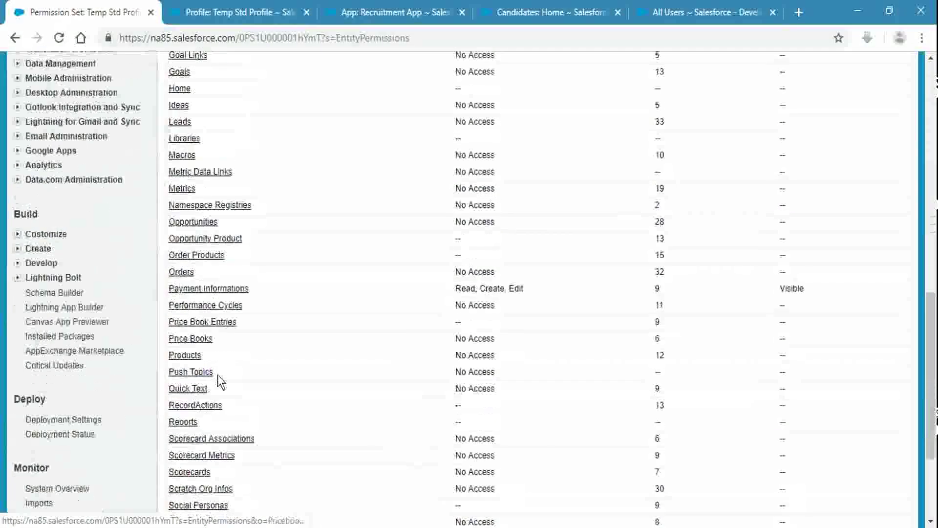
pyautogui.click(216, 290)
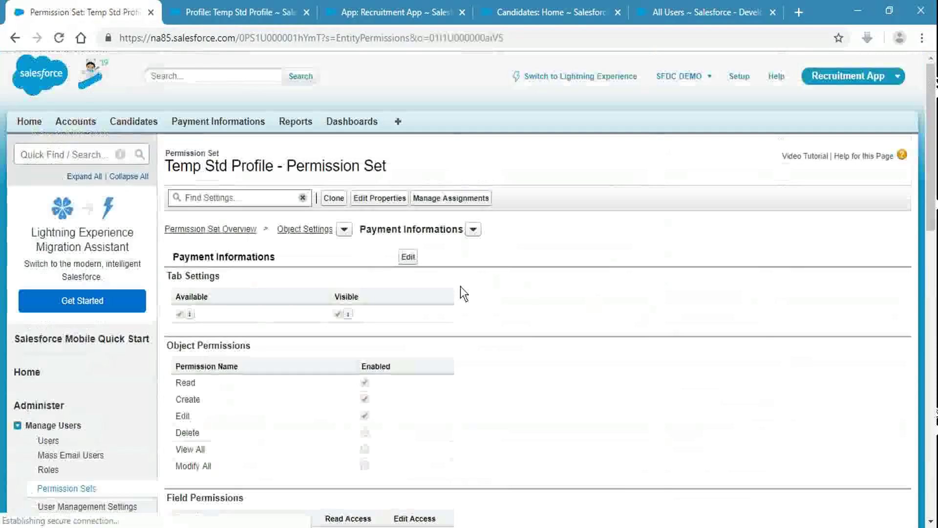
pyautogui.scroll(-1, 425, 294)
pyautogui.click(407, 185)
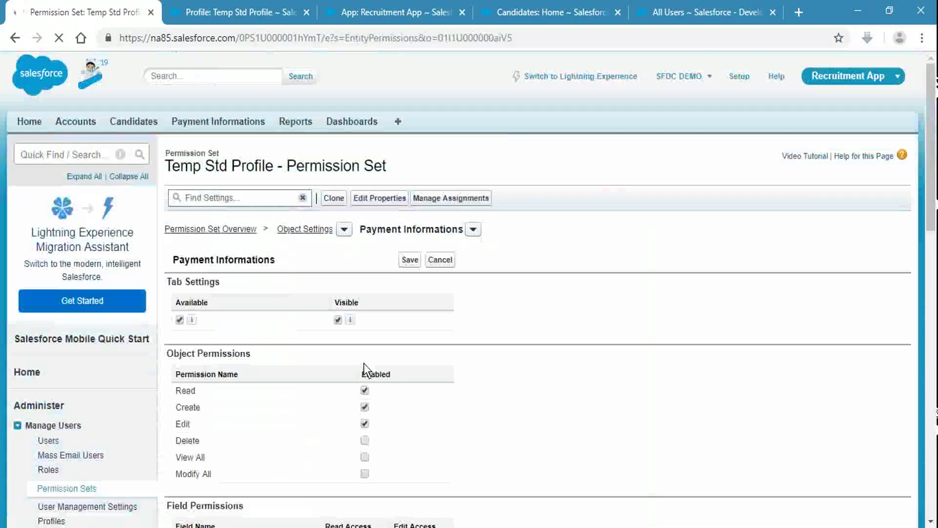
pyautogui.click(365, 441)
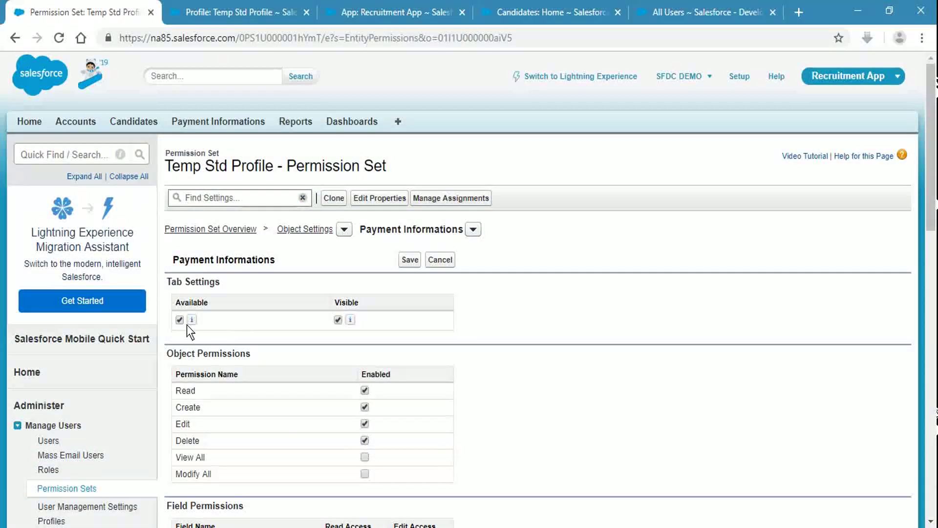
pyautogui.moveTo(191, 319)
pyautogui.moveTo(350, 321)
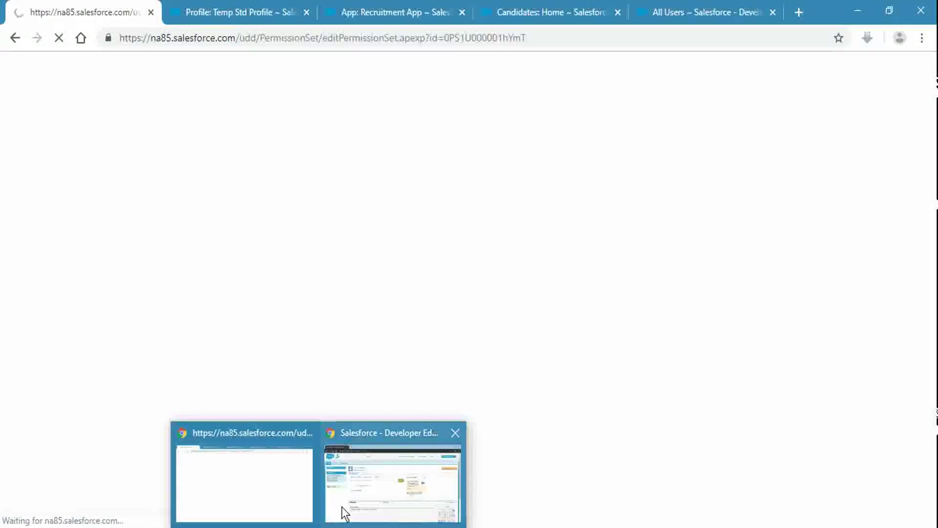
pyautogui.click(344, 512)
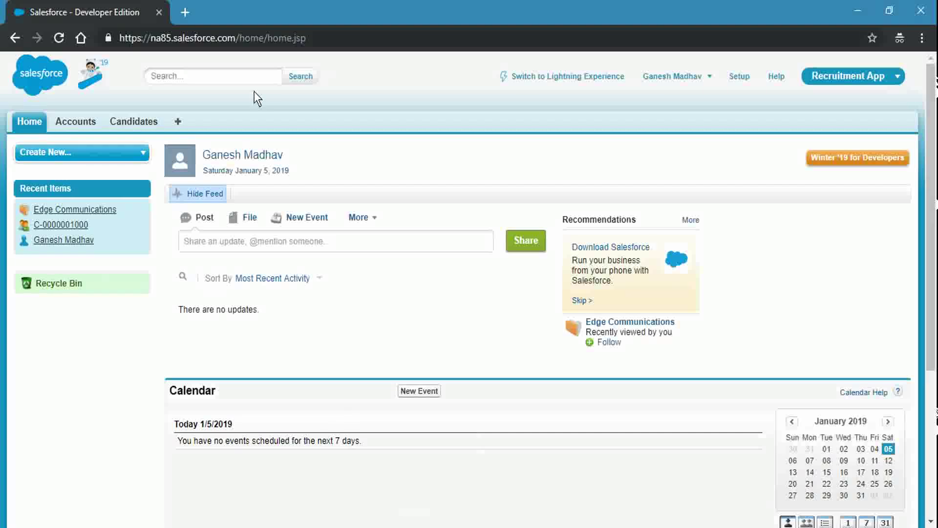
# Open and reload the test user's All Tabs list, showing Accounts, Candidates, Leads and Reports.
pyautogui.click(178, 122)
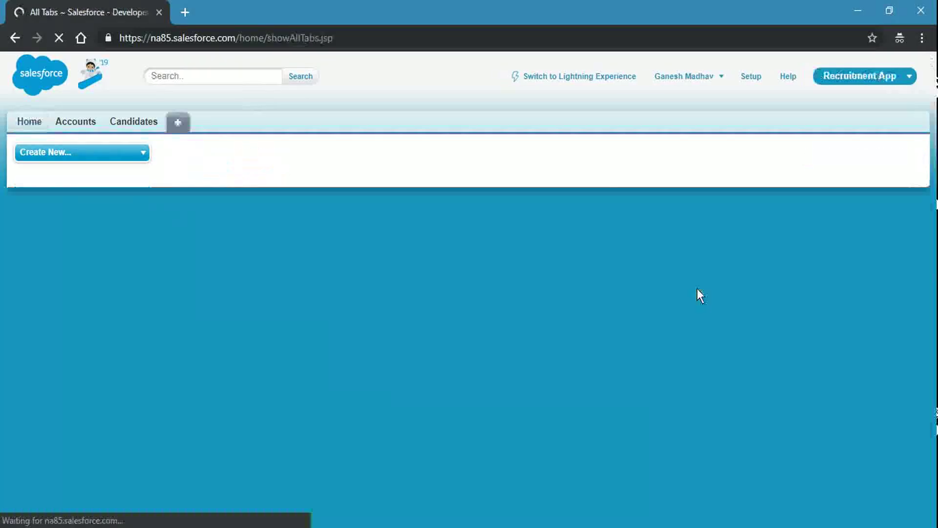
pyautogui.scroll(-1, 697, 296)
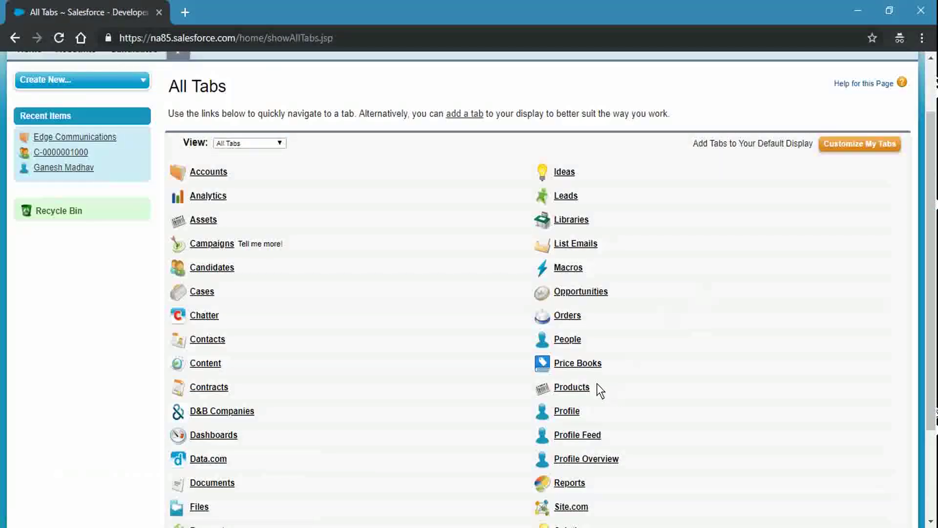
pyautogui.scroll(-2, 659, 371)
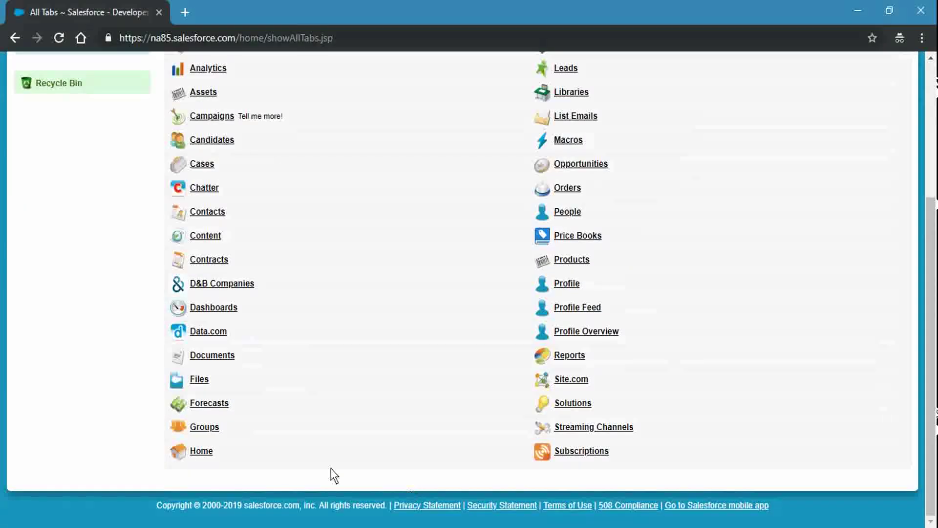
pyautogui.scroll(3, 571, 323)
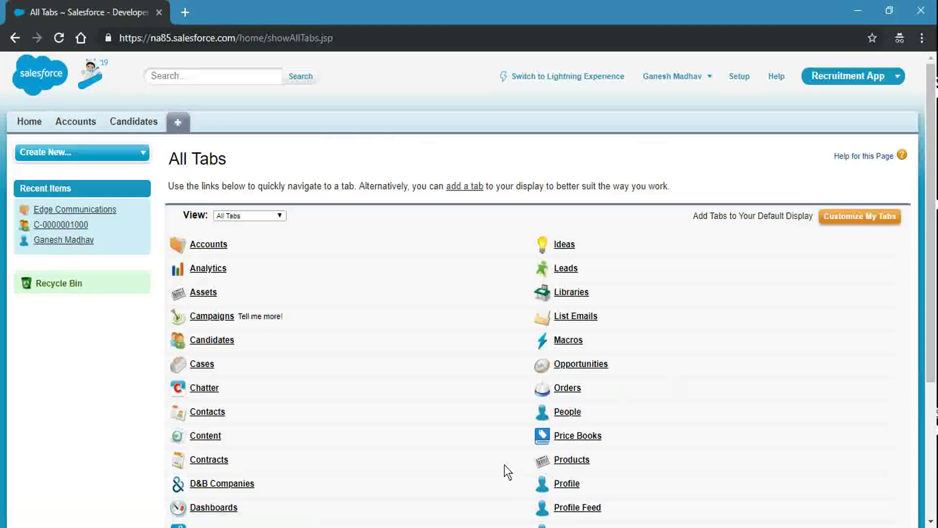
pyautogui.click(330, 37)
pyautogui.press('Return')
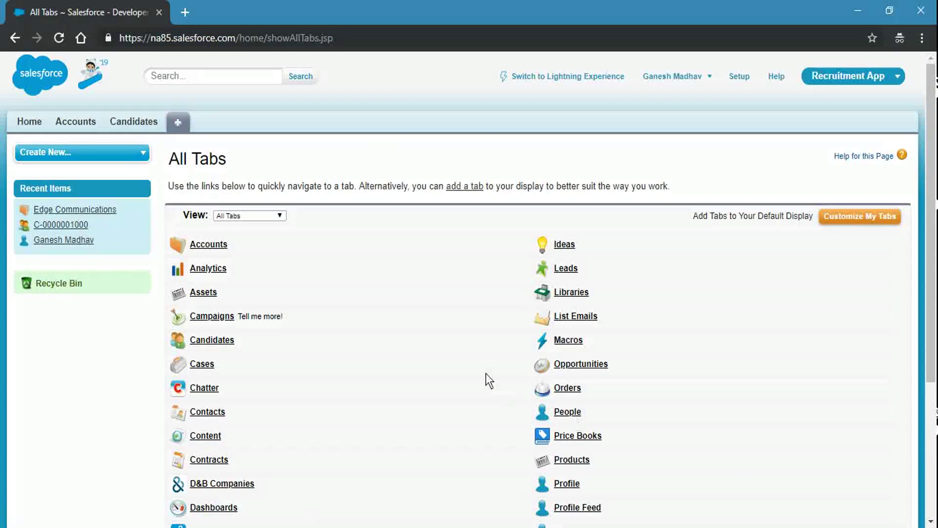
pyautogui.scroll(-4, 485, 374)
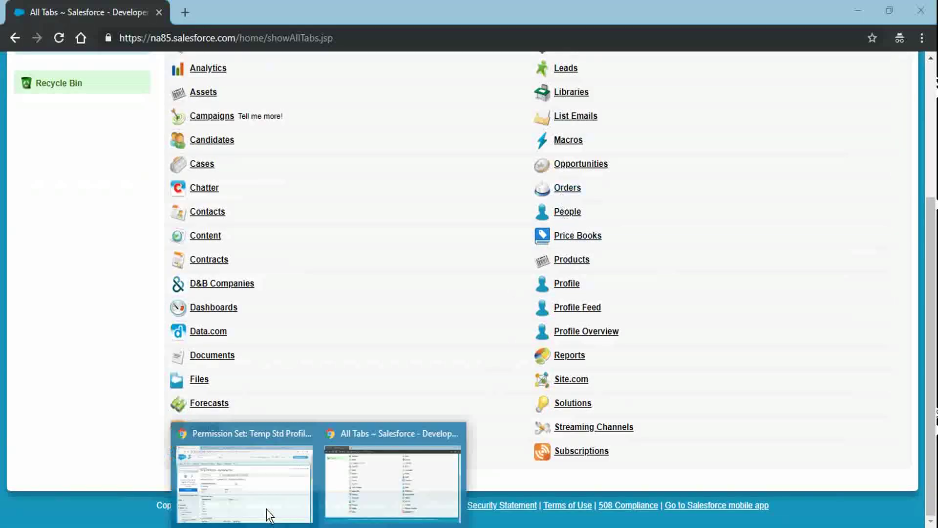
pyautogui.click(268, 513)
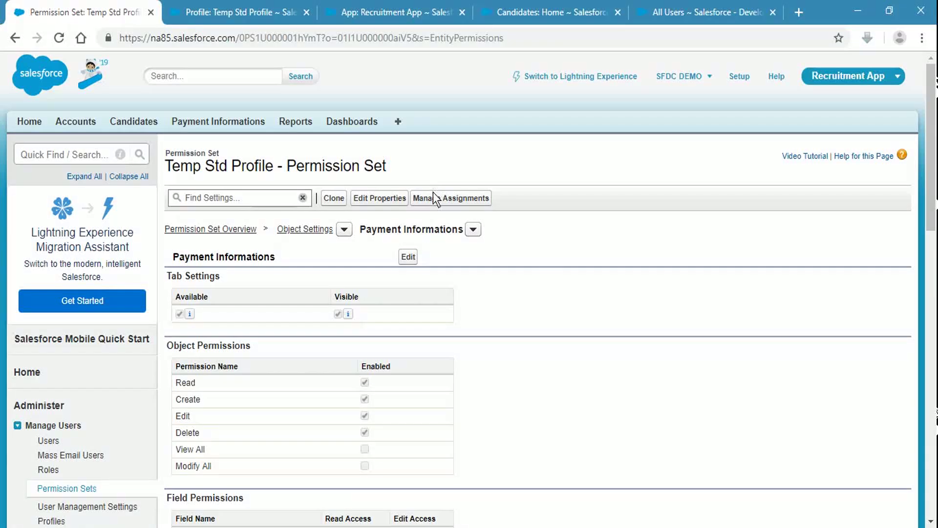
# Go back to the permission set's Object Settings list and open the Candidates object.
pyautogui.click(304, 229)
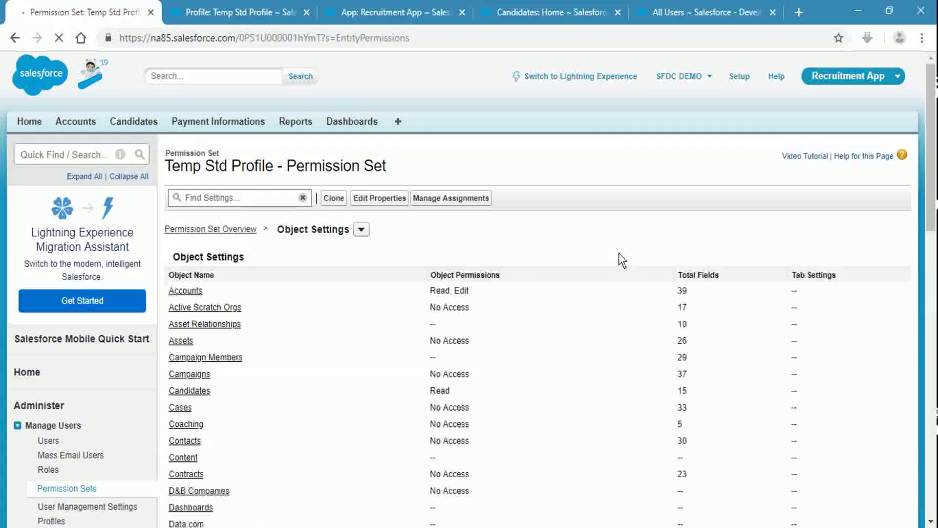
pyautogui.scroll(-3, 619, 254)
pyautogui.scroll(-10, 619, 253)
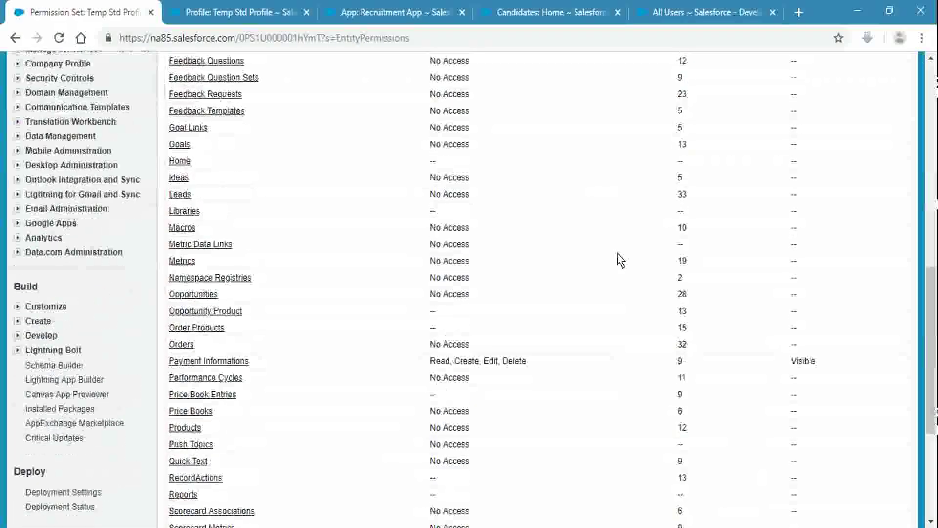
pyautogui.scroll(-3, 618, 253)
pyautogui.scroll(-3, 782, 215)
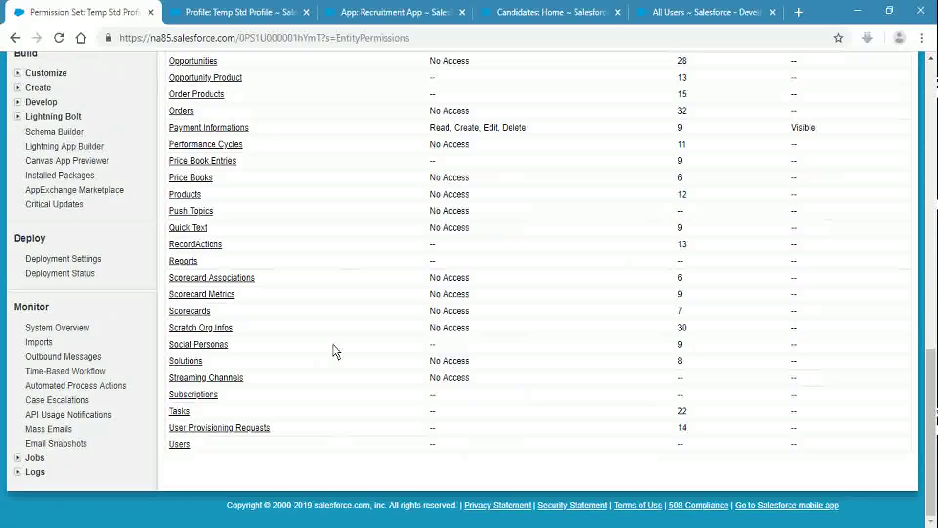
pyautogui.scroll(7, 333, 344)
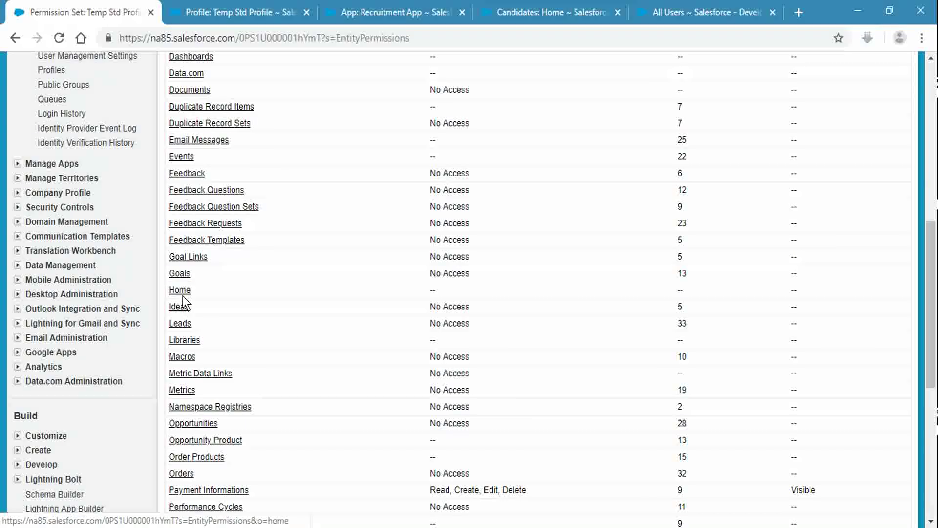
pyautogui.scroll(1, 285, 239)
pyautogui.scroll(2, 198, 145)
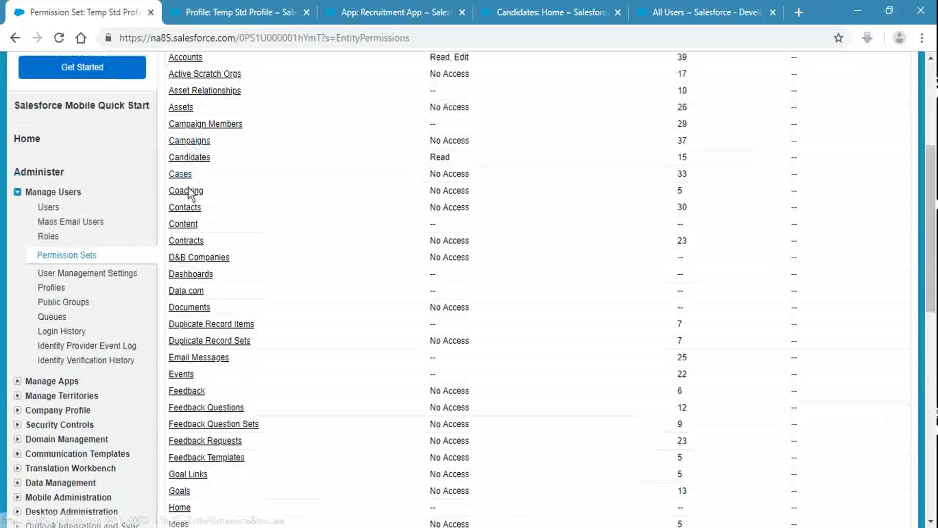
pyautogui.click(192, 158)
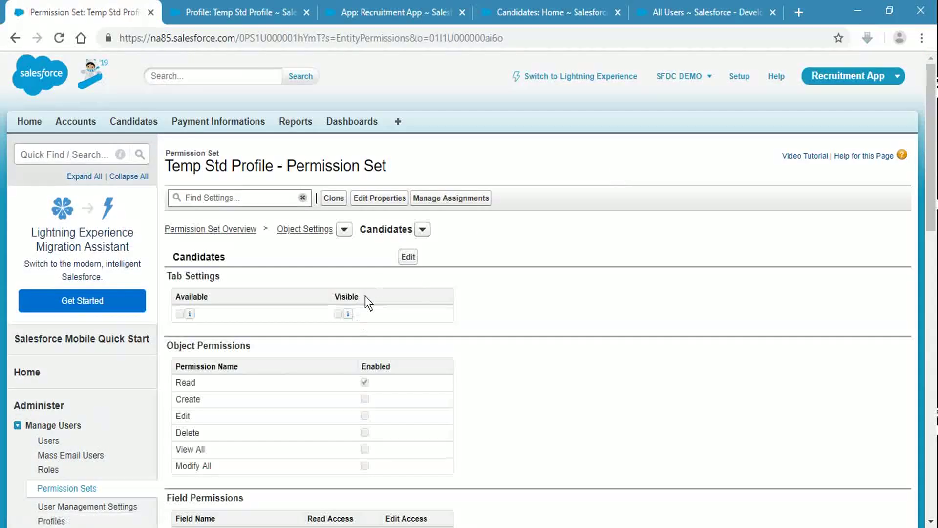
# Make the Candidates tab visible and grant Candidates Edit plus Candidate Name read access.
pyautogui.click(411, 258)
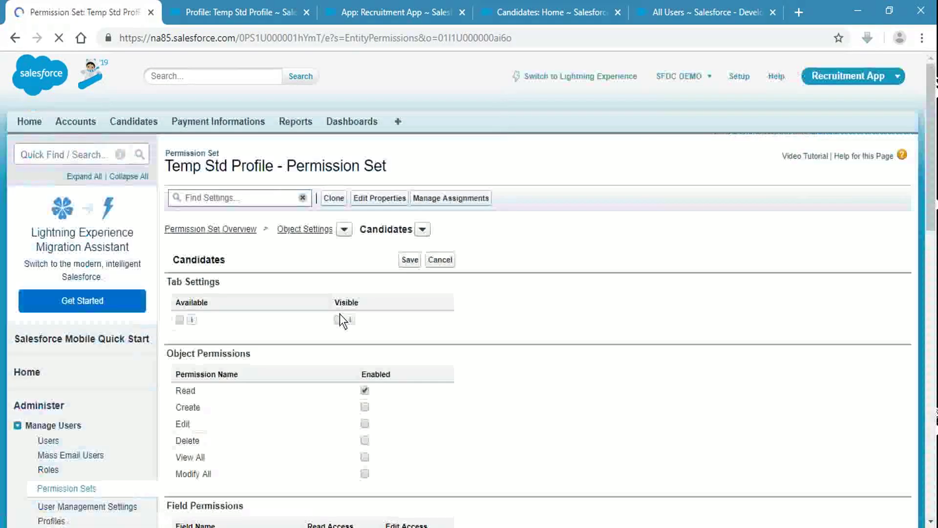
pyautogui.click(338, 320)
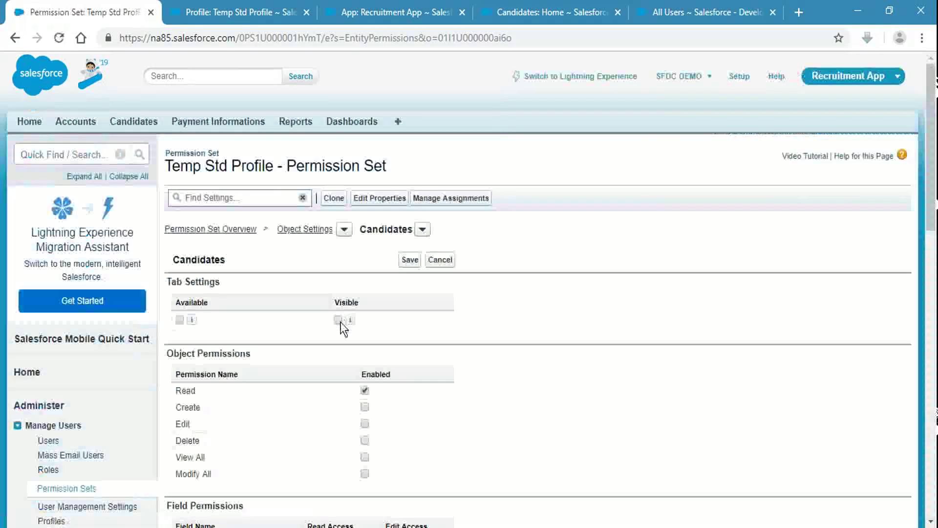
pyautogui.click(365, 424)
pyautogui.scroll(-5, 601, 341)
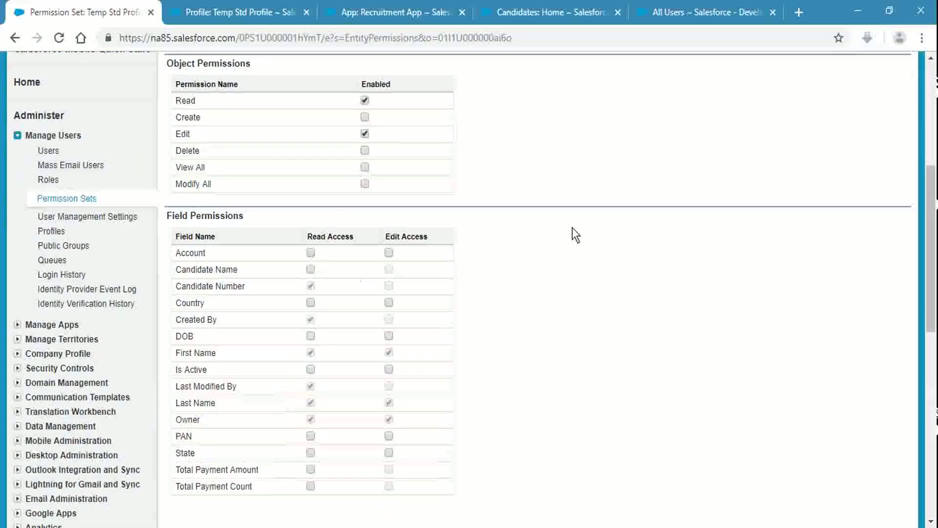
pyautogui.click(311, 269)
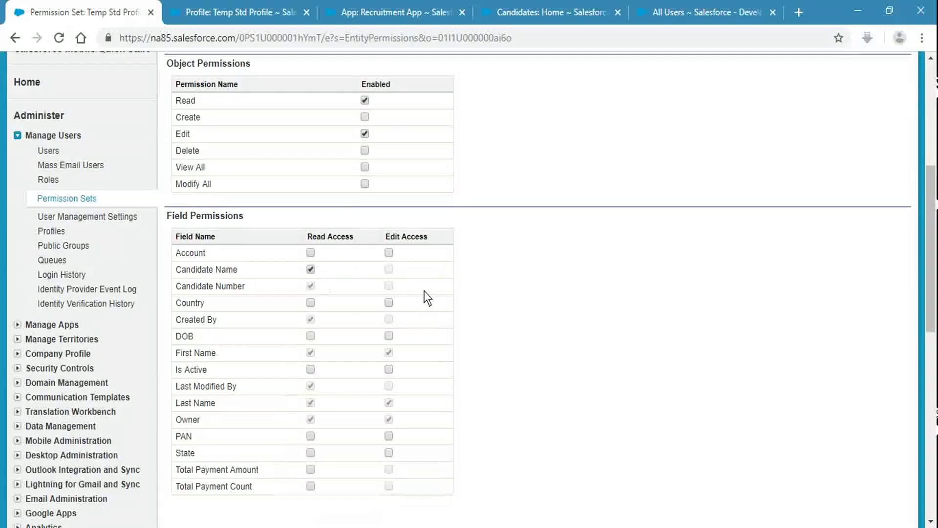
# Switch to the test user's window showing the All Tabs page.
pyautogui.scroll(5, 542, 247)
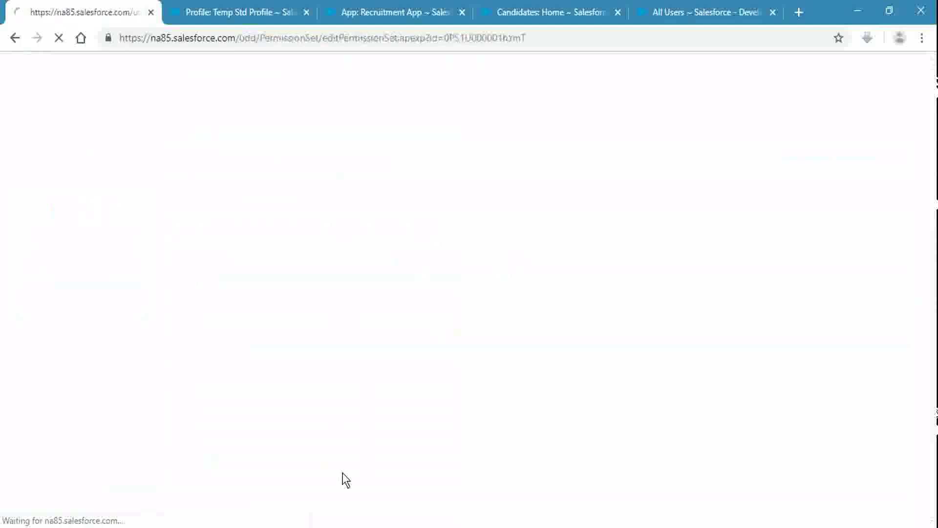
pyautogui.click(394, 472)
pyautogui.click(339, 42)
# Reload the test user's All Tabs page and open their home page.
pyautogui.press('Return')
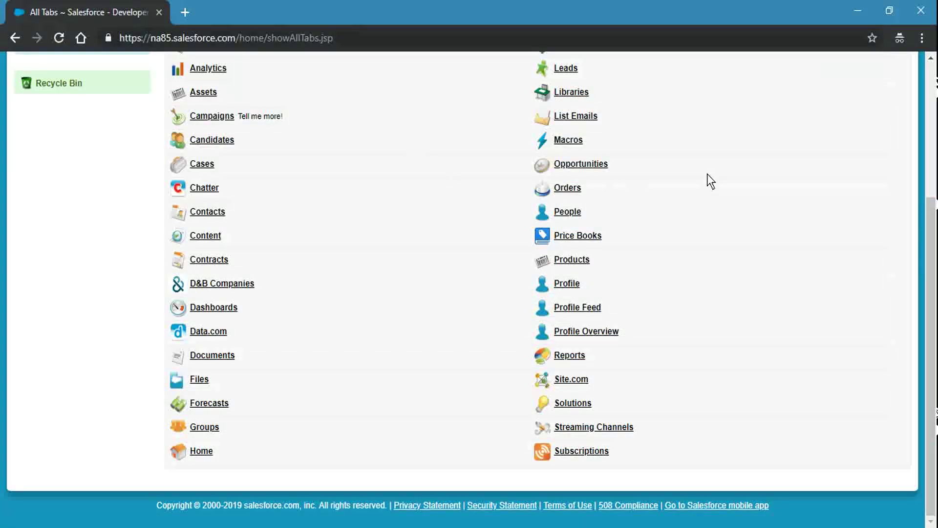
pyautogui.scroll(5, 711, 181)
pyautogui.click(318, 527)
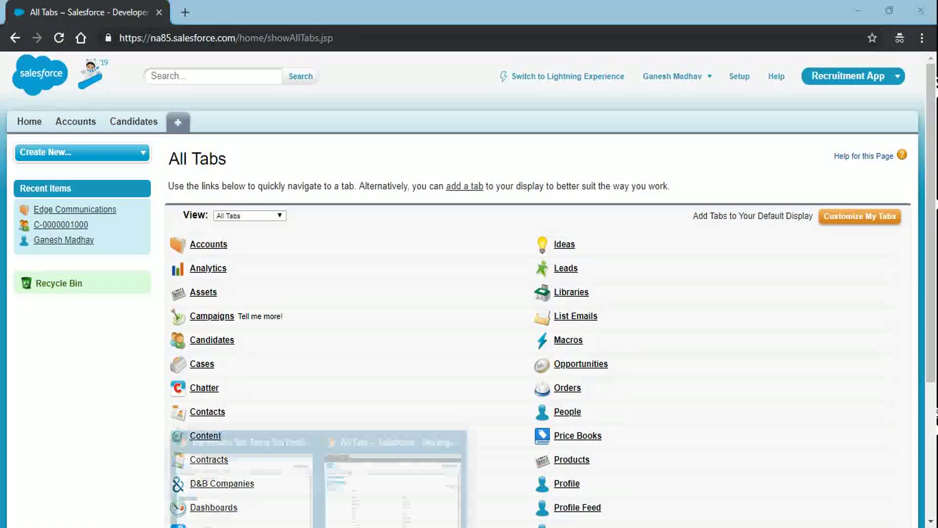
pyautogui.click(25, 123)
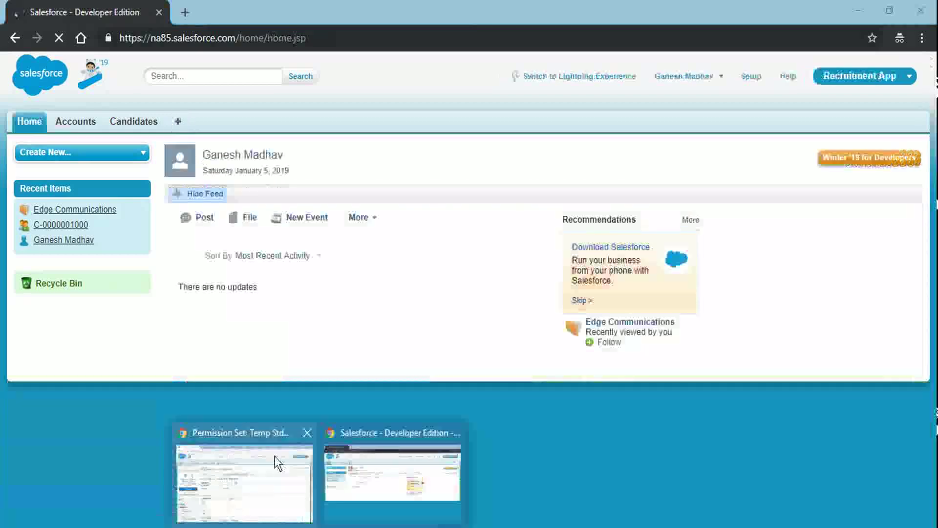
# Return to the admin window and refresh the permission set's Candidates settings.
pyautogui.click(274, 456)
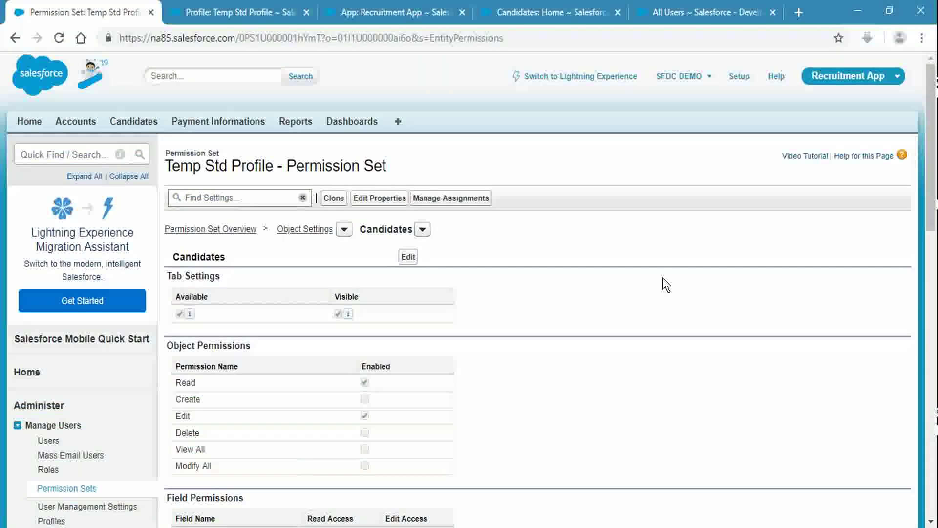
pyautogui.scroll(-5, 661, 277)
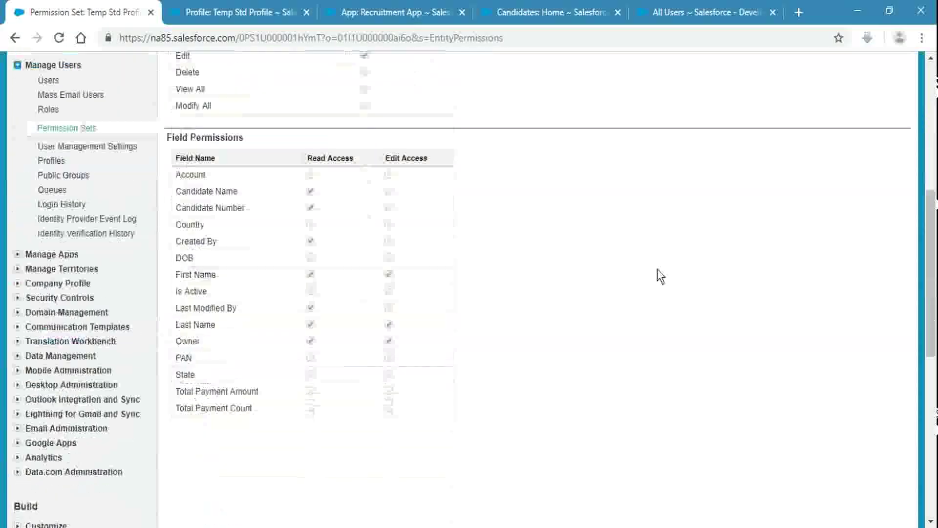
pyautogui.press('F5')
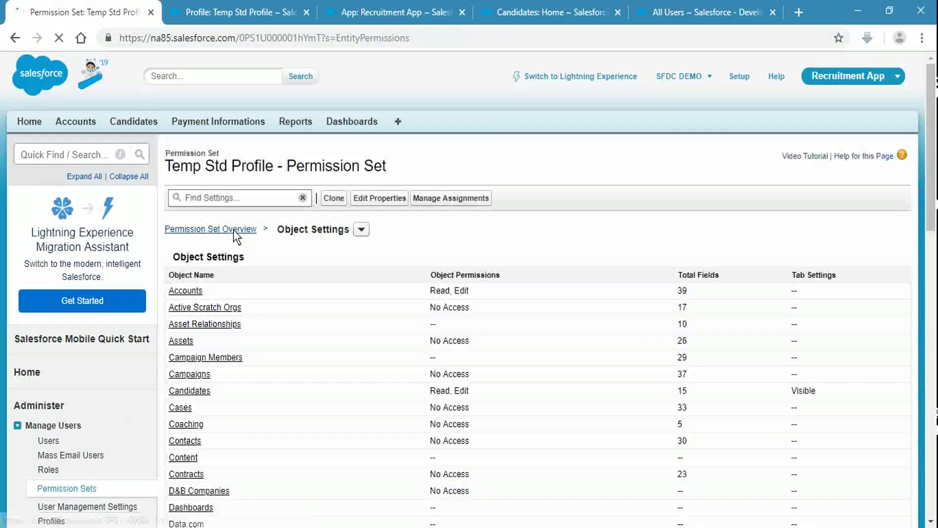
# Edit the Temp Std Profile and tick Read access for Payment Informations.
pyautogui.click(240, 13)
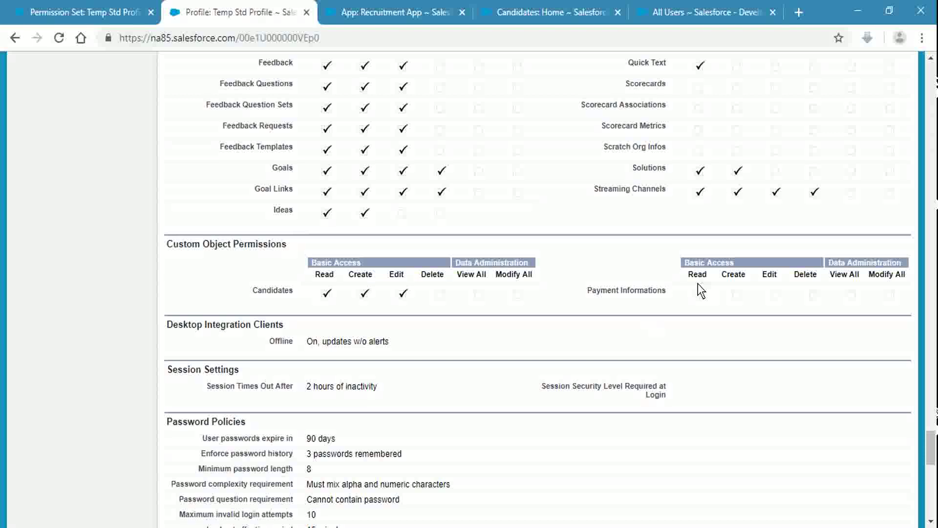
pyautogui.press('Home')
pyautogui.click(409, 291)
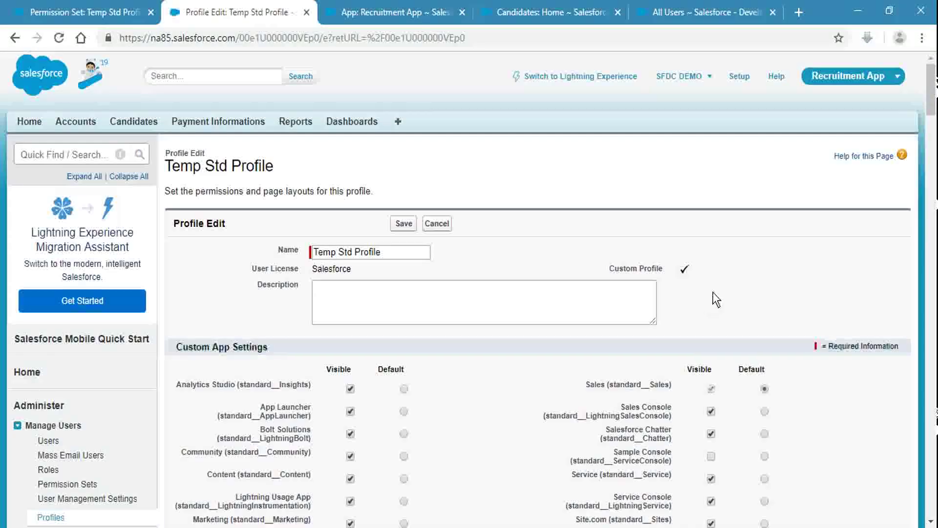
pyautogui.hotkey('ctrl', 'f')
pyautogui.press('Return')
pyautogui.press('Return')
pyautogui.press('Return')
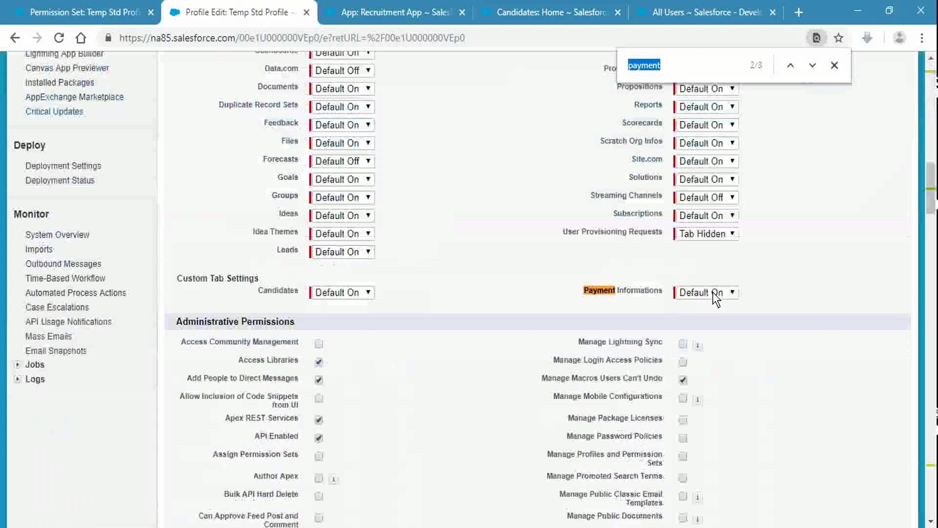
pyautogui.click(698, 294)
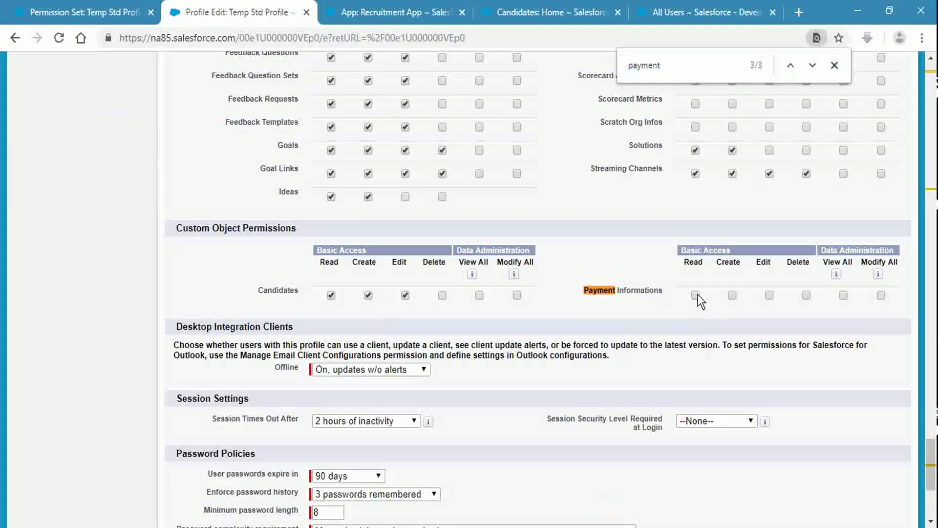
# Save the Temp Std Profile and bring the test user's window forward.
pyautogui.press('F5')
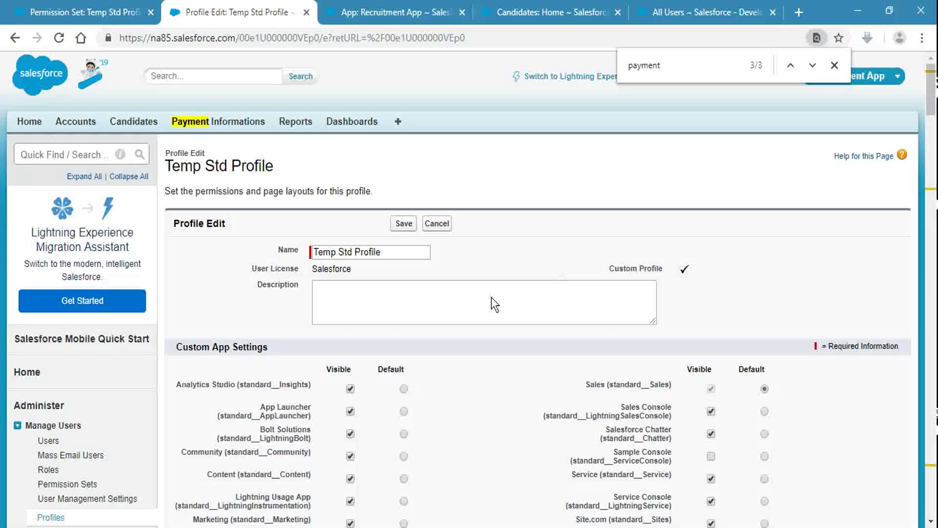
pyautogui.click(402, 225)
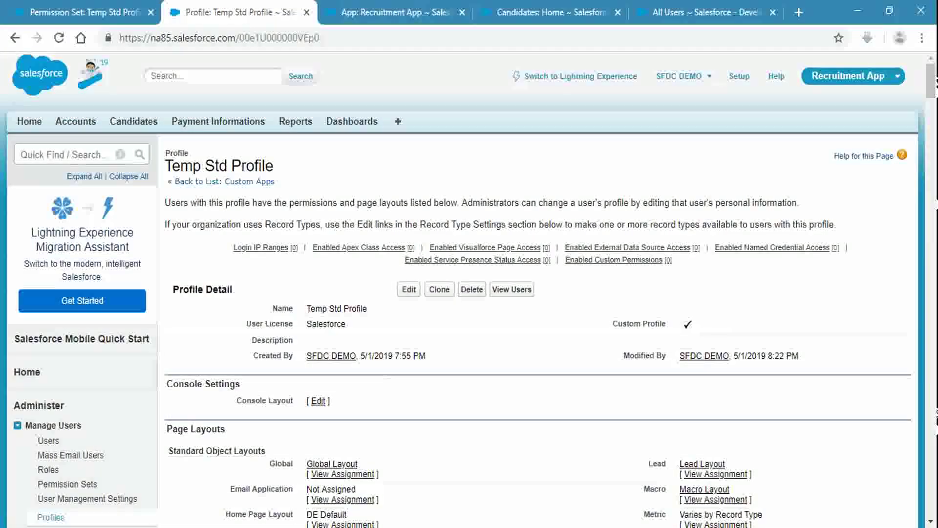
pyautogui.moveTo(297, 525)
pyautogui.click(356, 483)
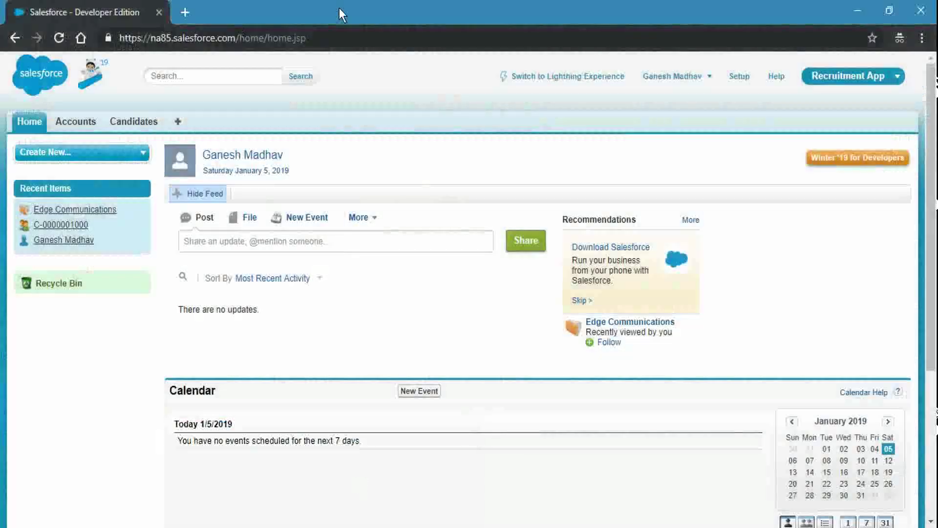
# Reload the test user's home, open the Payment Informations tab, then return to the admin window.
pyautogui.click(350, 41)
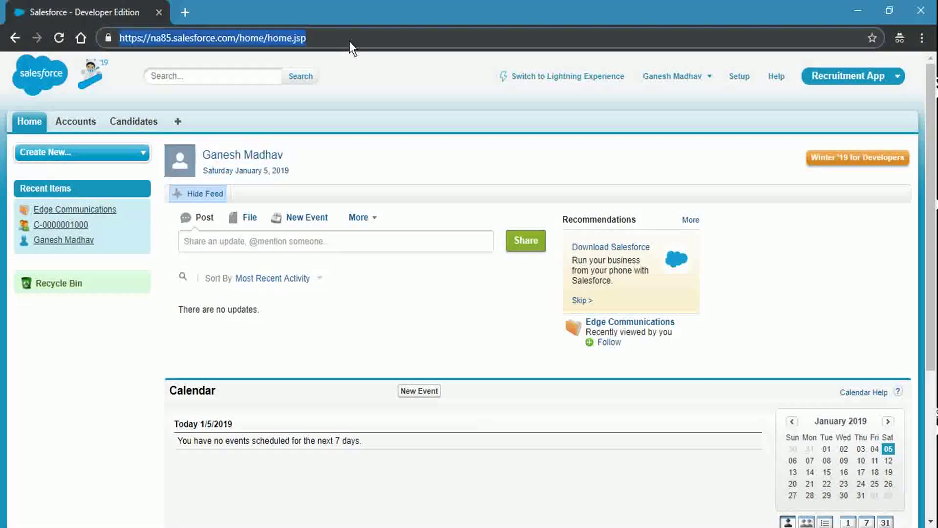
pyautogui.press('Return')
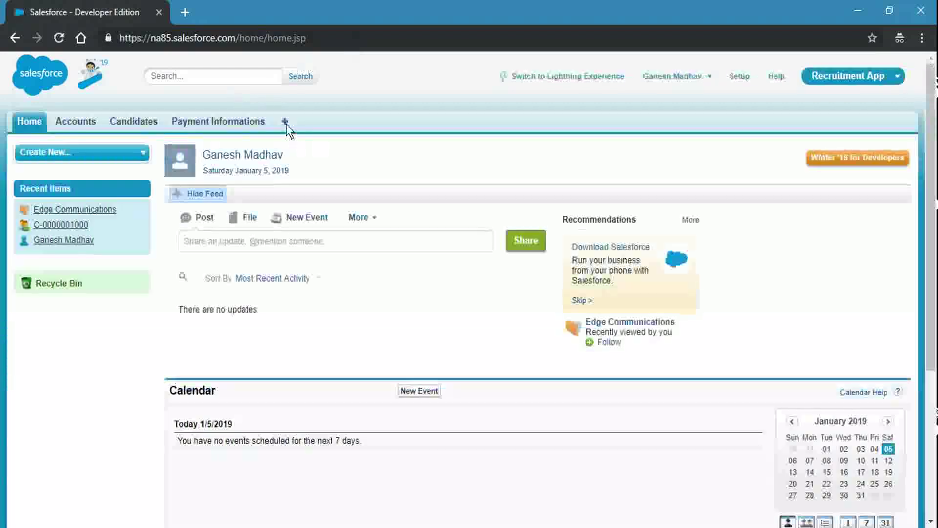
pyautogui.click(285, 123)
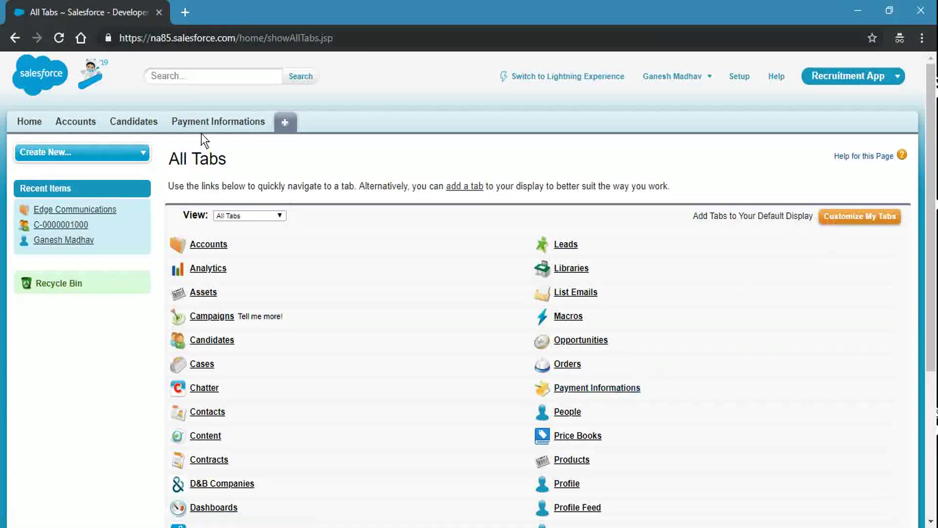
pyautogui.click(217, 121)
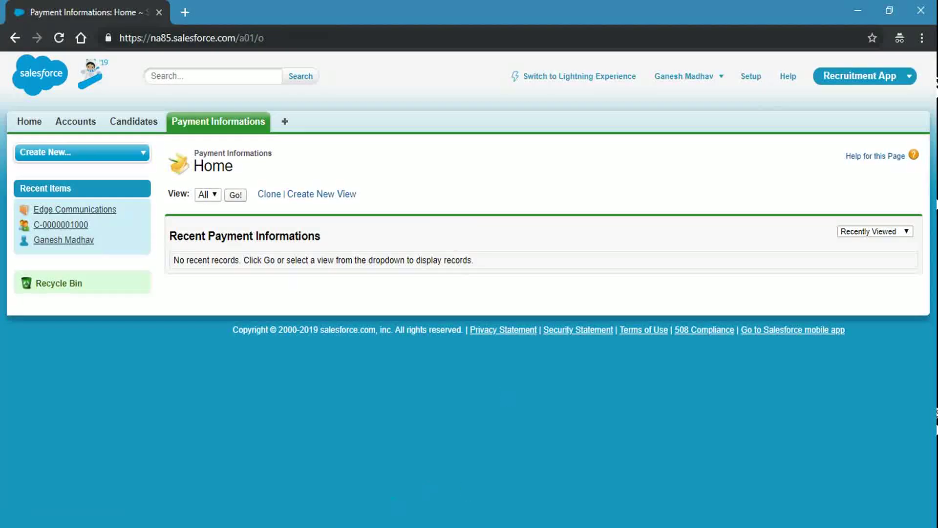
pyautogui.click(294, 455)
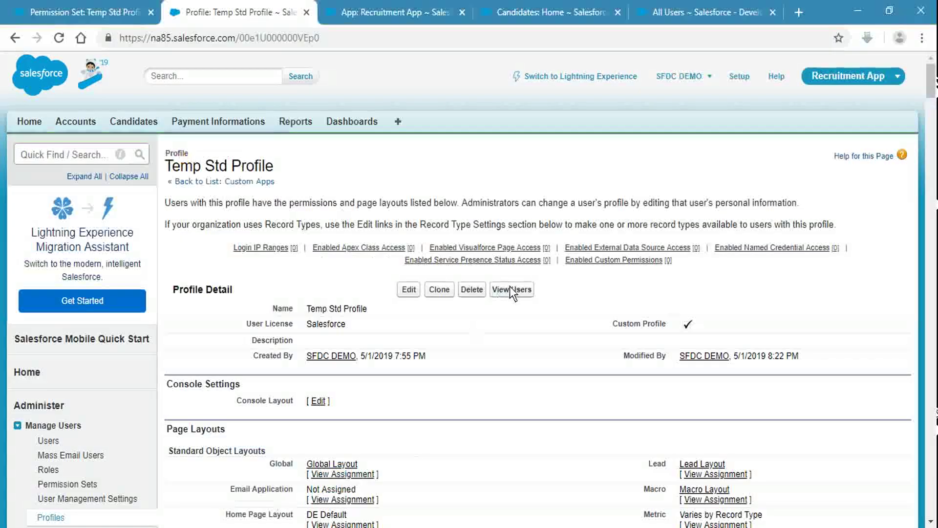
# Remove the test user's assignment from the Temp Std Profile permission set.
pyautogui.click(90, 11)
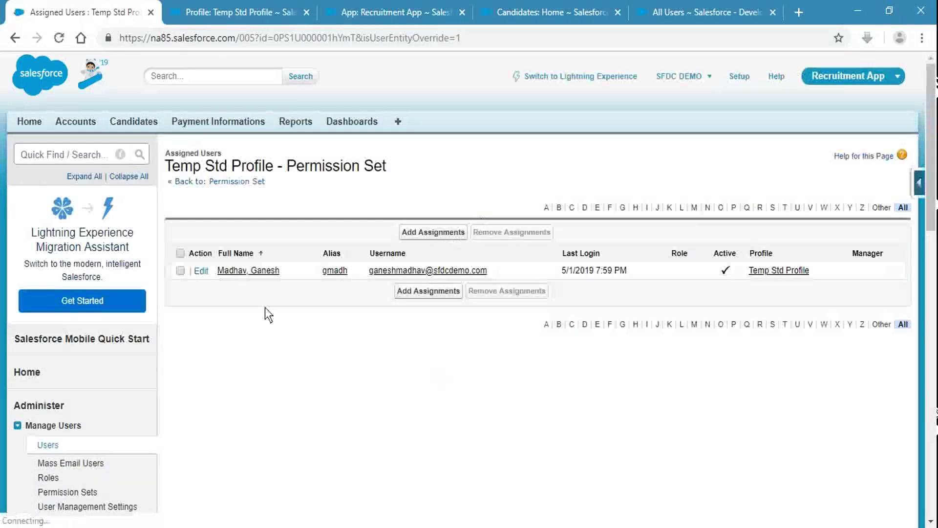
pyautogui.click(180, 270)
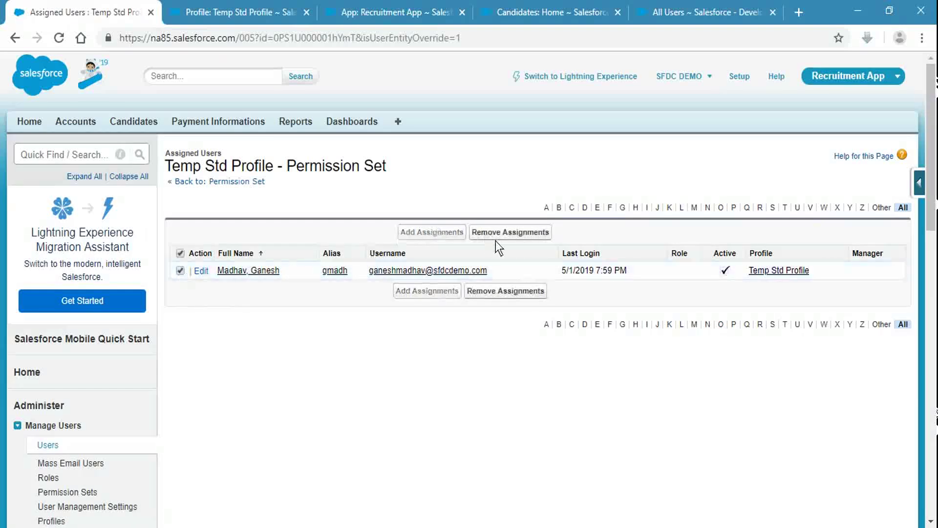
pyautogui.click(509, 232)
pyautogui.click(535, 135)
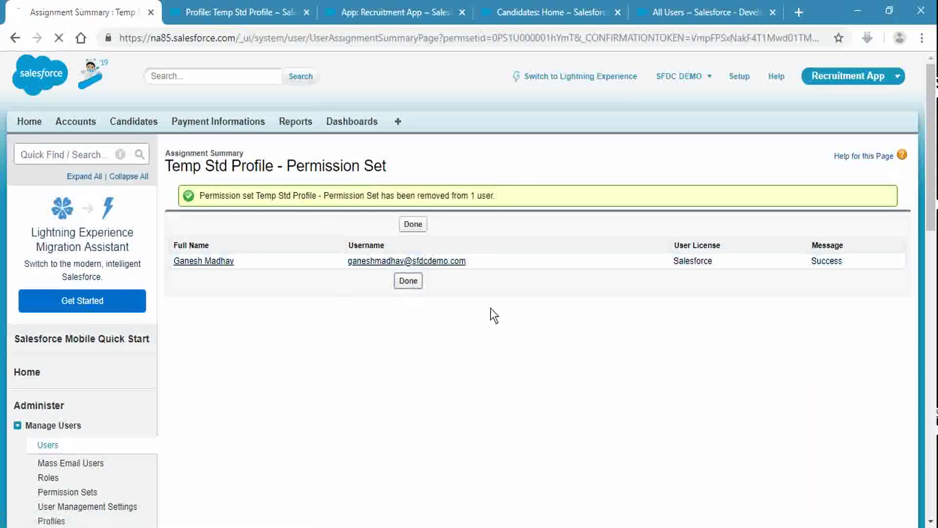
# Assign the permission set to the same test user again and switch to their window.
pyautogui.click(409, 230)
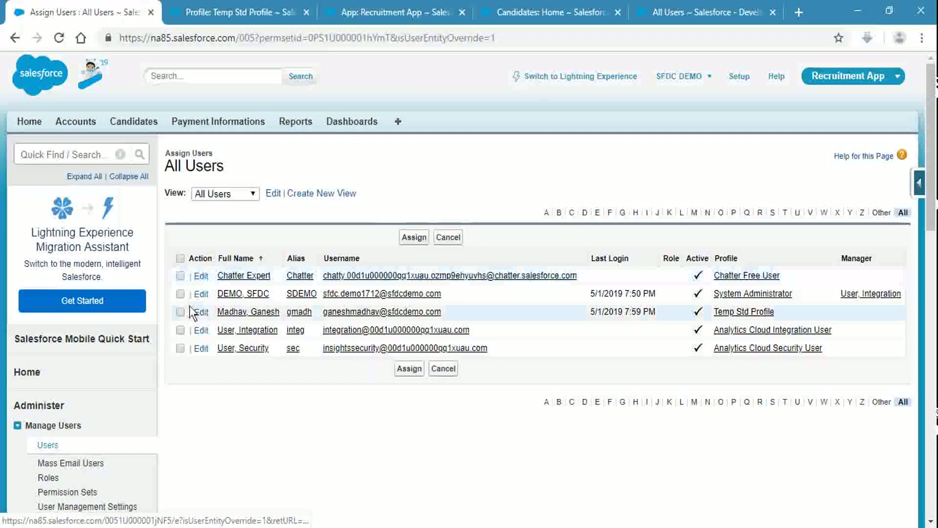
pyautogui.click(181, 312)
pyautogui.click(414, 237)
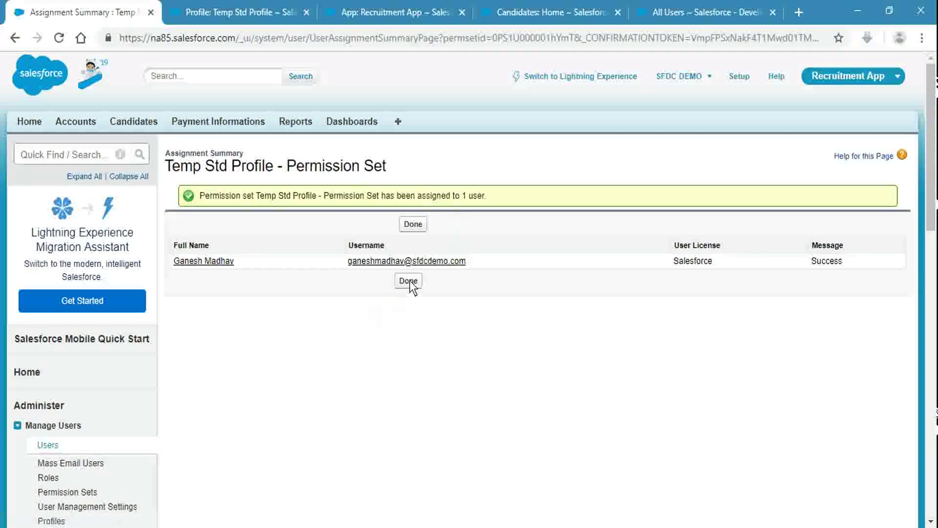
pyautogui.moveTo(377, 520)
pyautogui.click(392, 431)
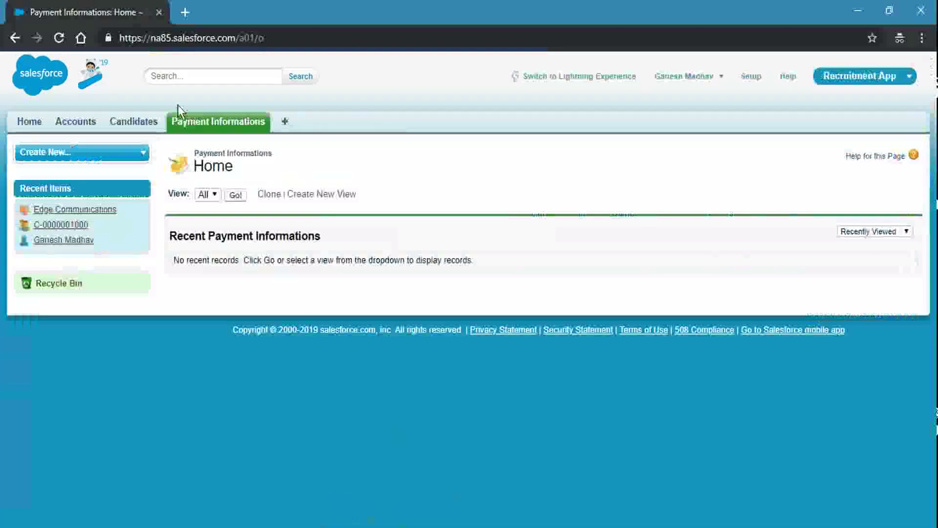
# Open the test user's Home and Payment Informations tabs, then return to Assigned Users.
pyautogui.click(30, 121)
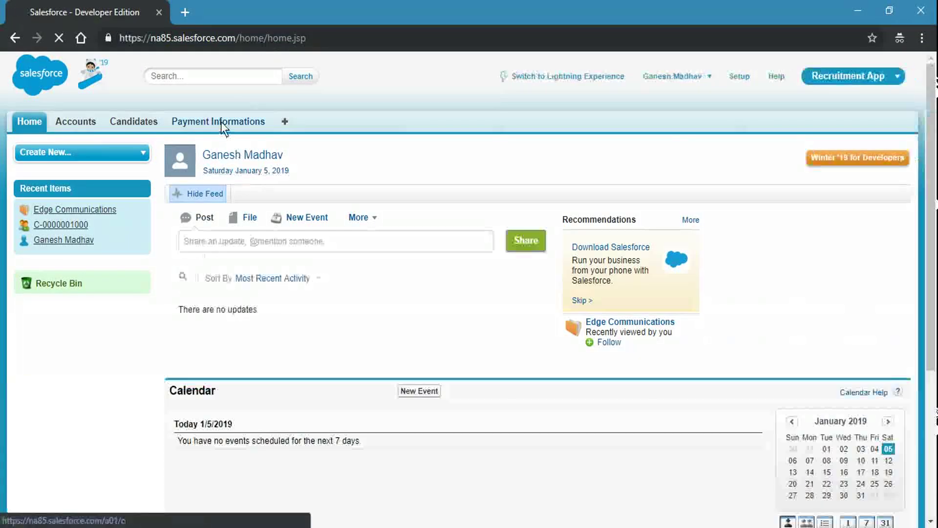
pyautogui.click(222, 122)
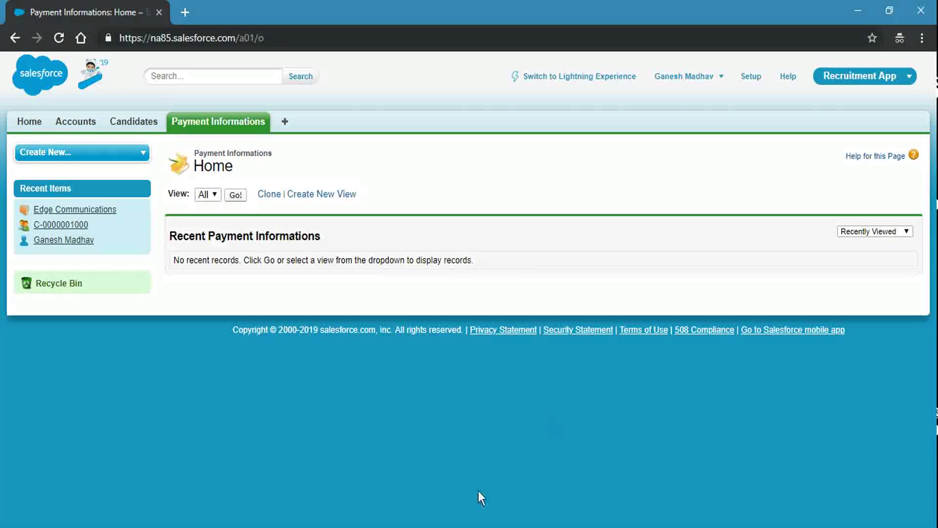
pyautogui.click(247, 481)
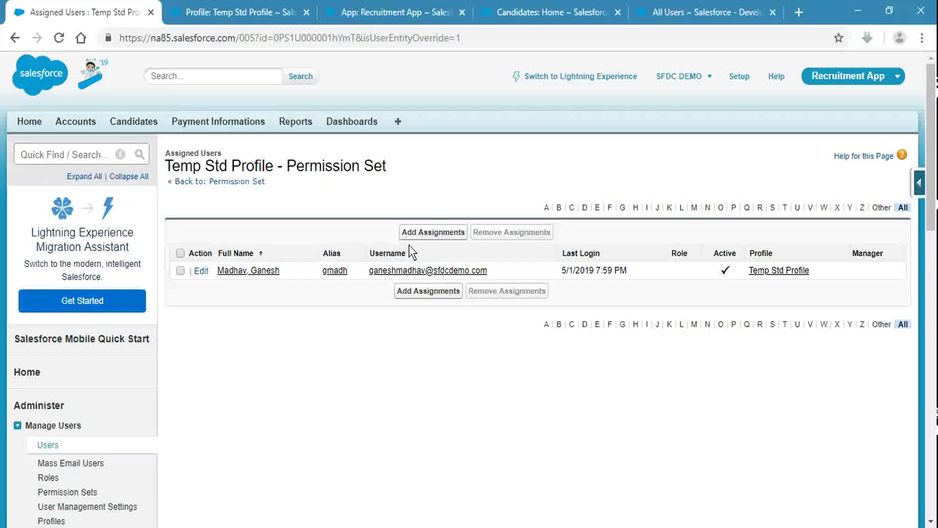
# Confirm Payment Informations has Read, Create, Edit and Delete in the permission set's Object Settings.
pyautogui.click(226, 184)
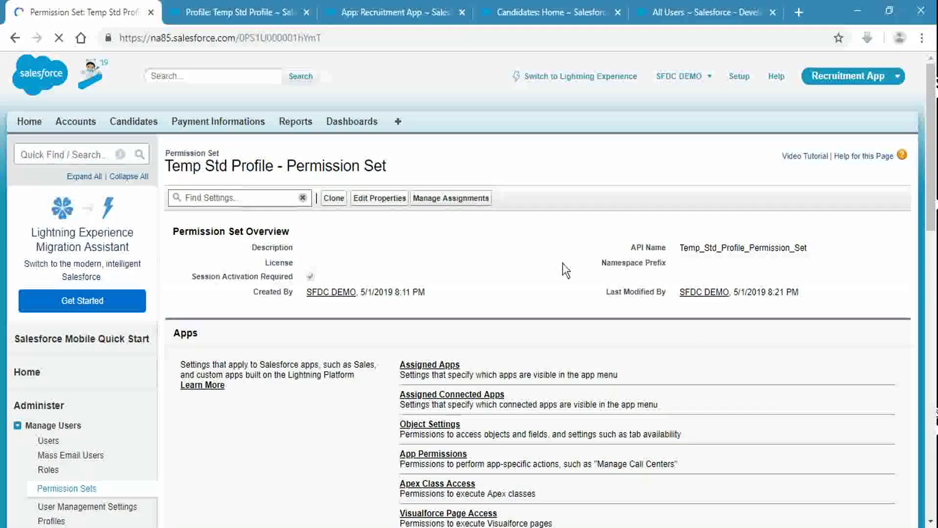
pyautogui.scroll(-3, 547, 311)
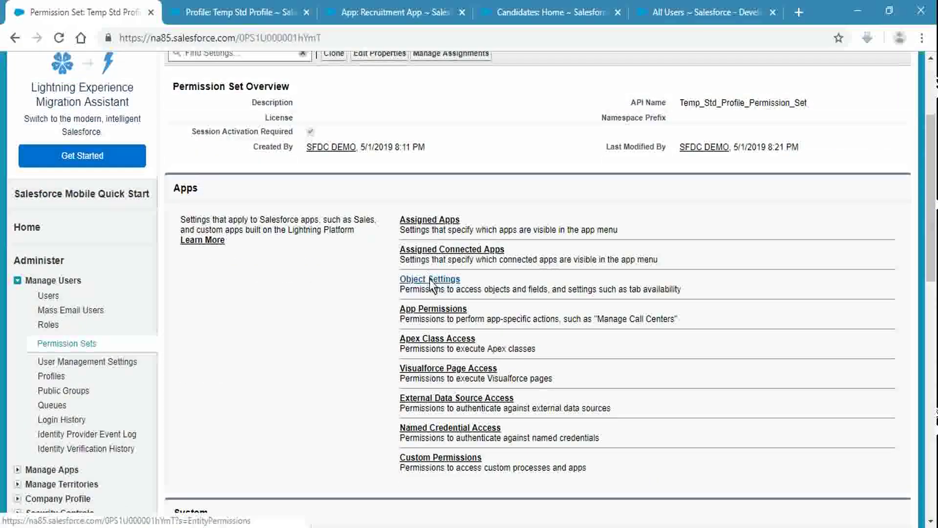
pyautogui.click(433, 281)
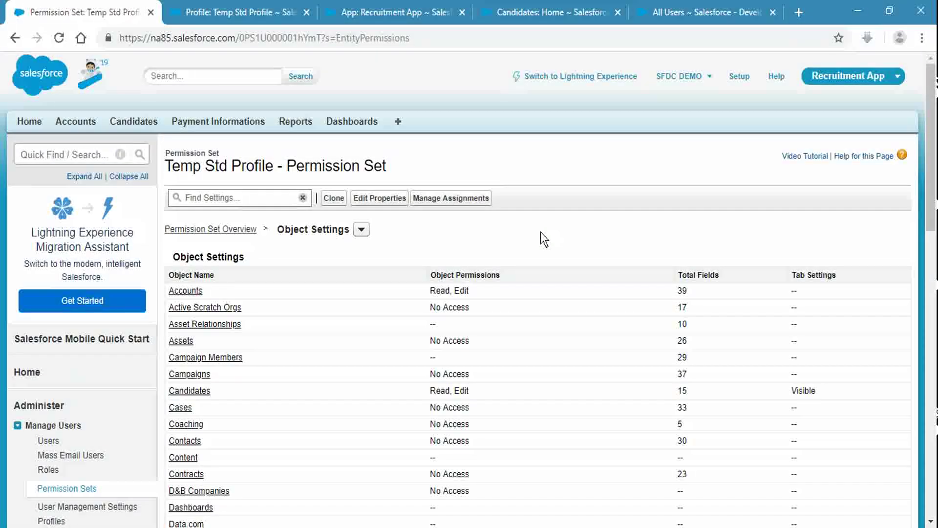
pyautogui.scroll(-7, 513, 254)
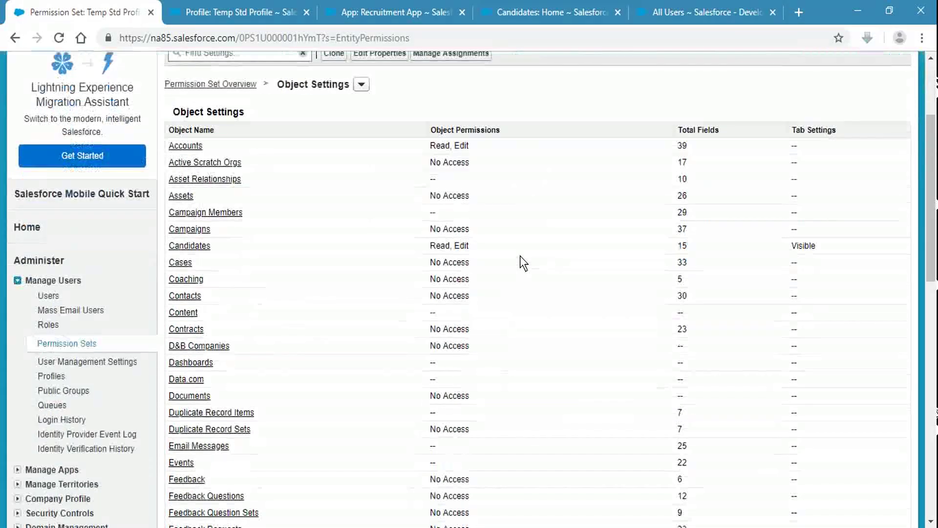
pyautogui.scroll(-3, 512, 272)
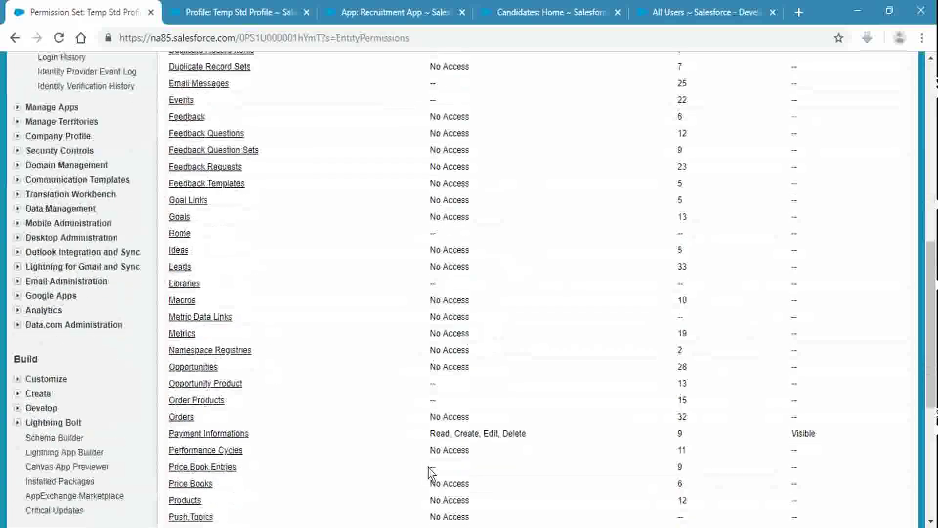
pyautogui.moveTo(429, 437); pyautogui.dragTo(575, 440)
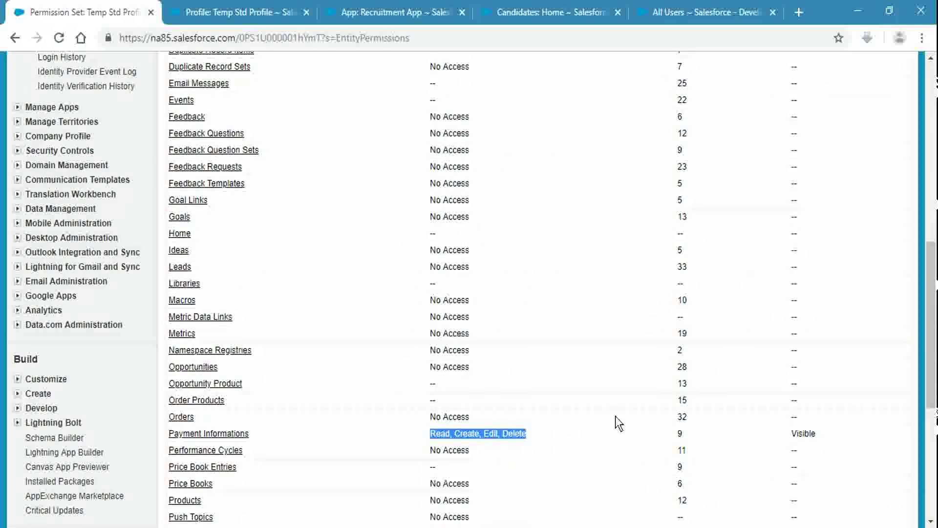
pyautogui.scroll(10, 608, 413)
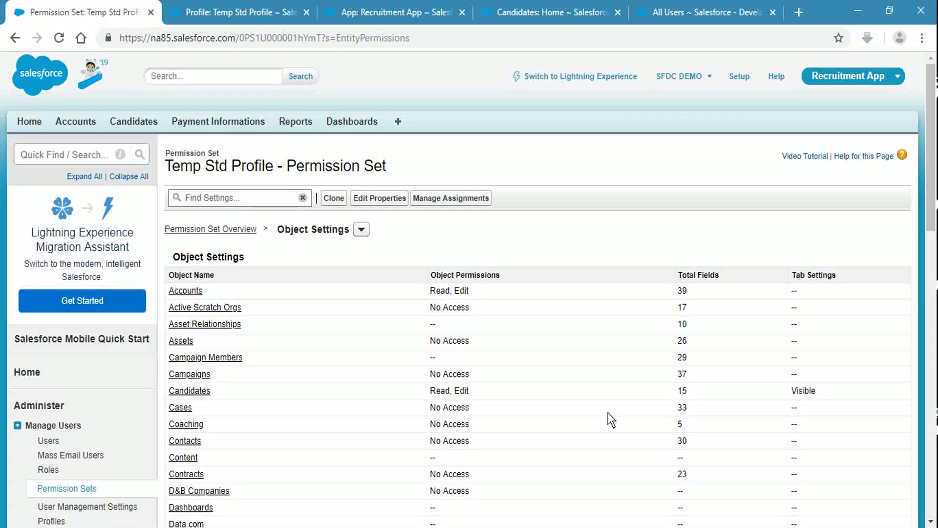
# Return to the permission set overview and open its Assigned Apps page.
pyautogui.click(224, 229)
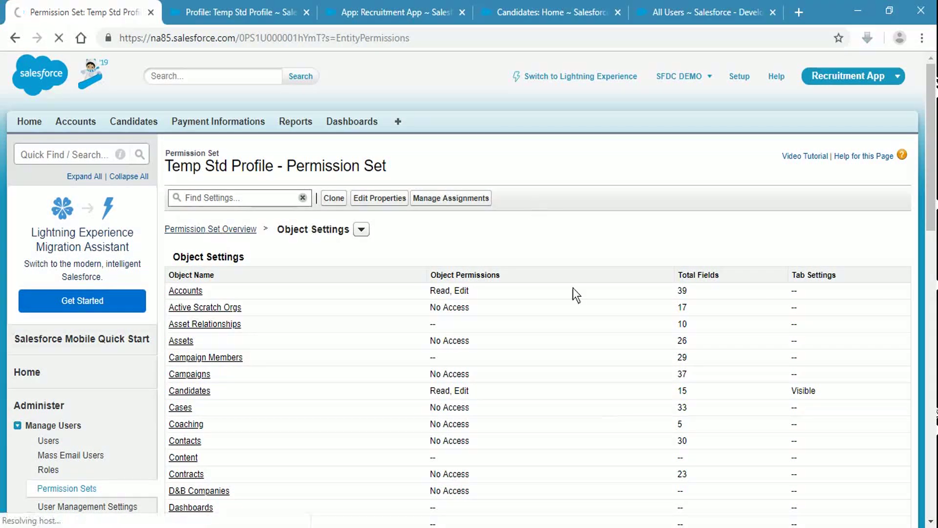
pyautogui.scroll(-1, 593, 316)
pyautogui.scroll(-2, 593, 315)
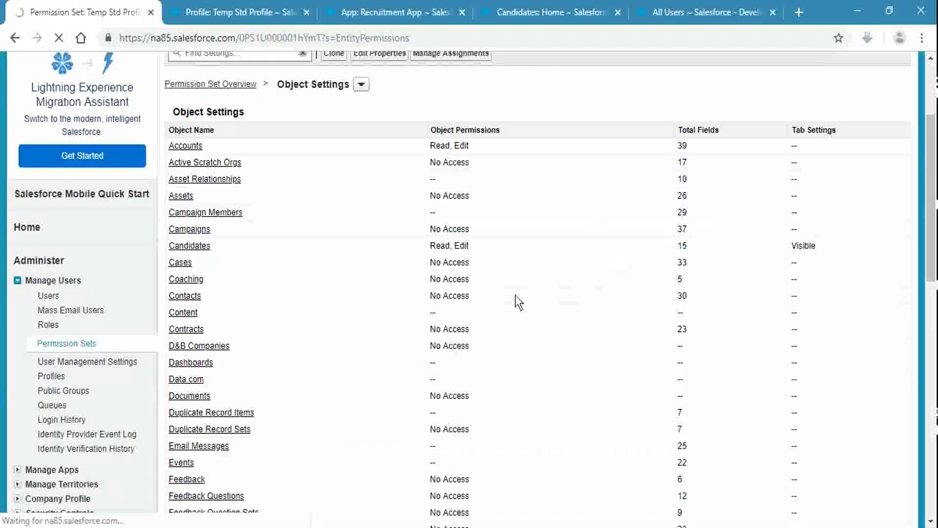
pyautogui.scroll(-2, 498, 371)
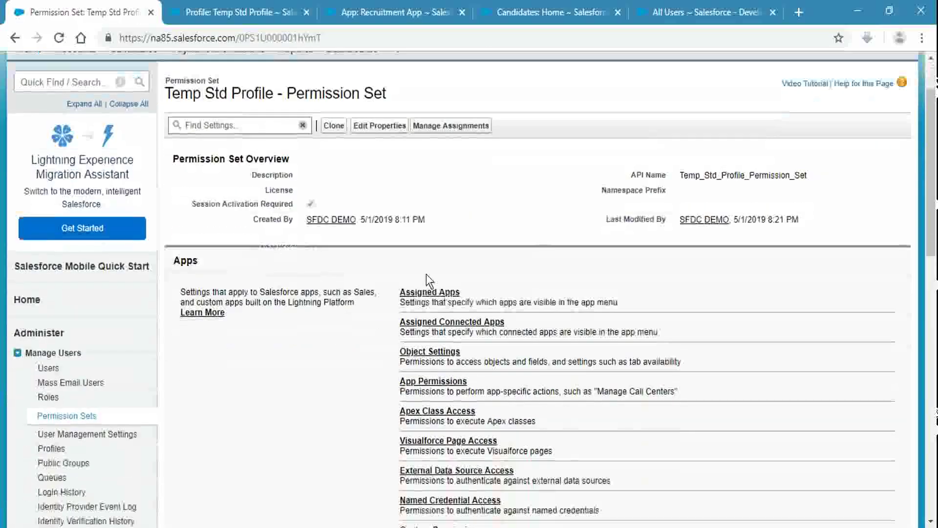
pyautogui.click(434, 292)
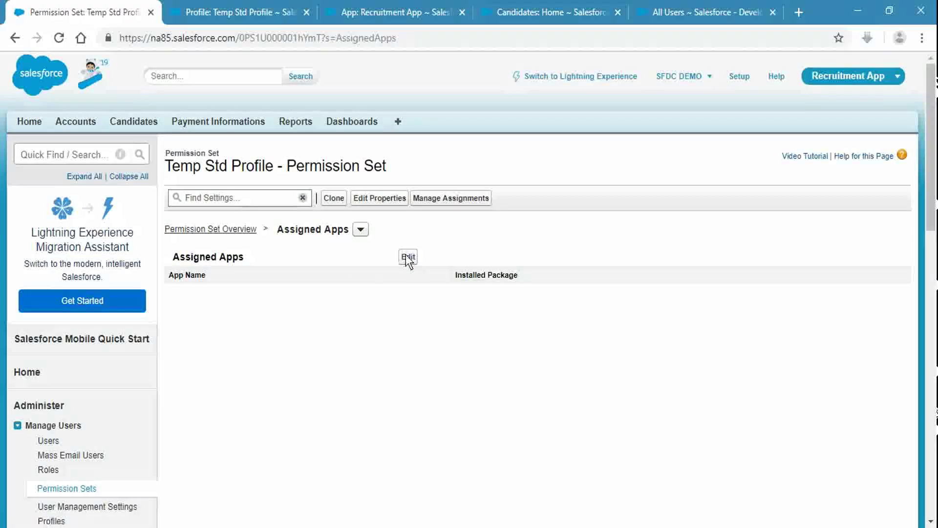
# Move Recruitment App into Enabled Apps, save, and switch to the test user's window.
pyautogui.click(409, 257)
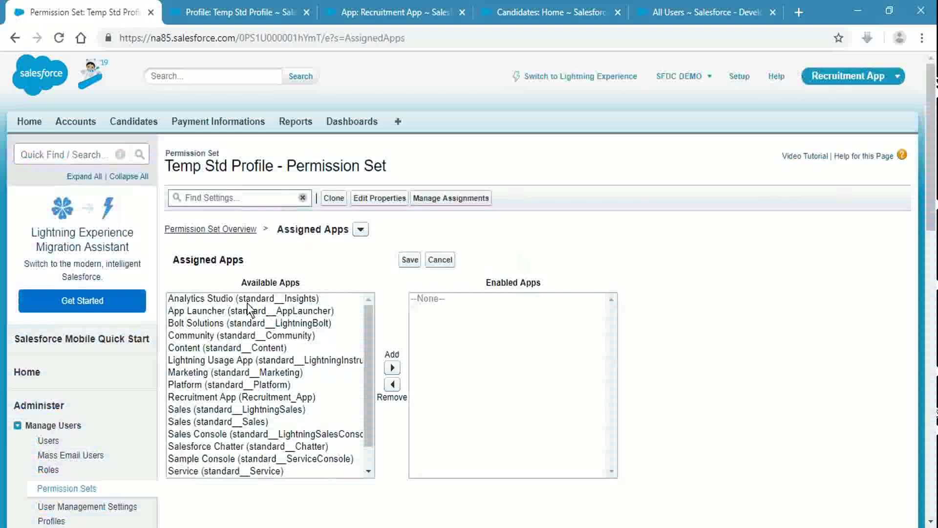
pyautogui.click(248, 299)
pyautogui.press('r')
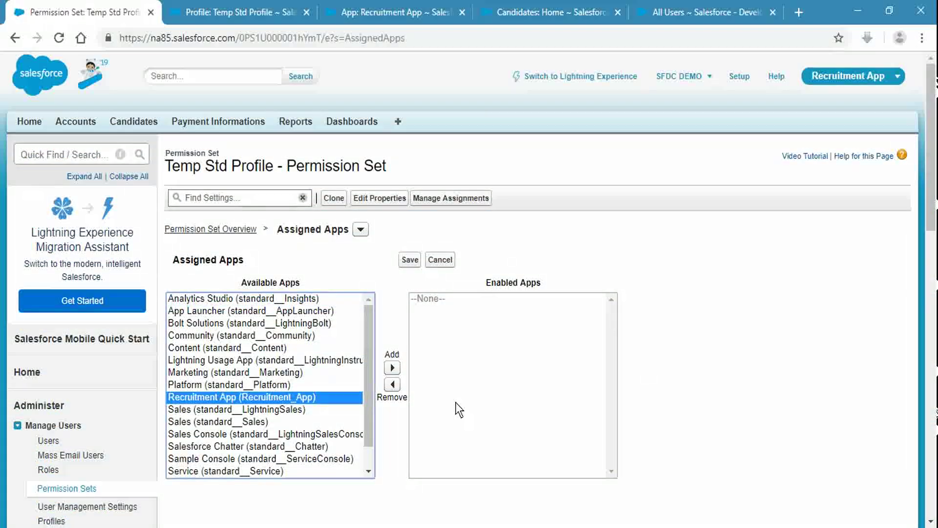
pyautogui.click(392, 367)
pyautogui.click(405, 260)
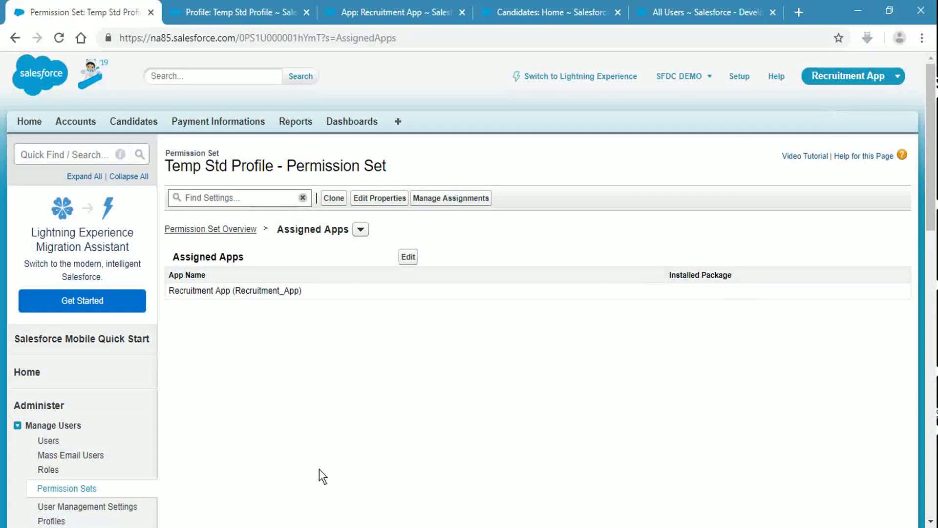
pyautogui.click(368, 502)
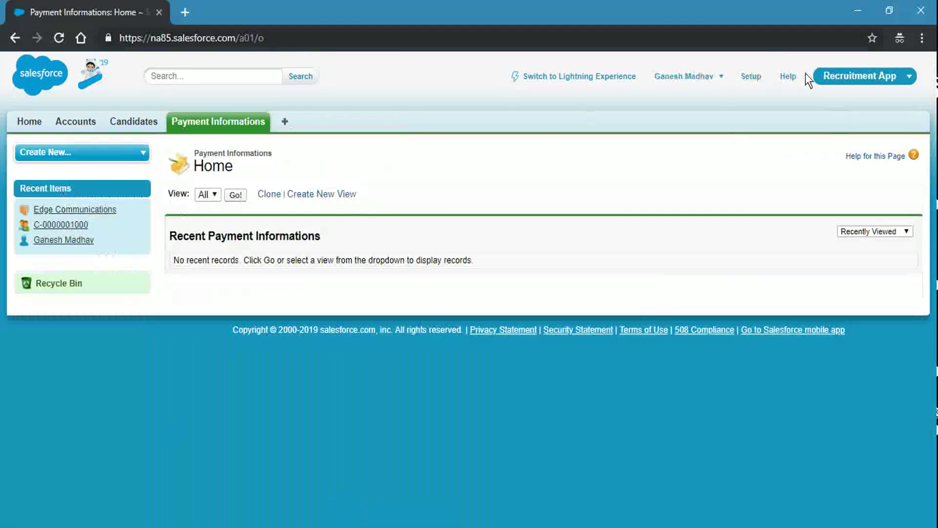
# Check the test user's app menu, then their Home and Payment Informations tabs.
pyautogui.click(842, 71)
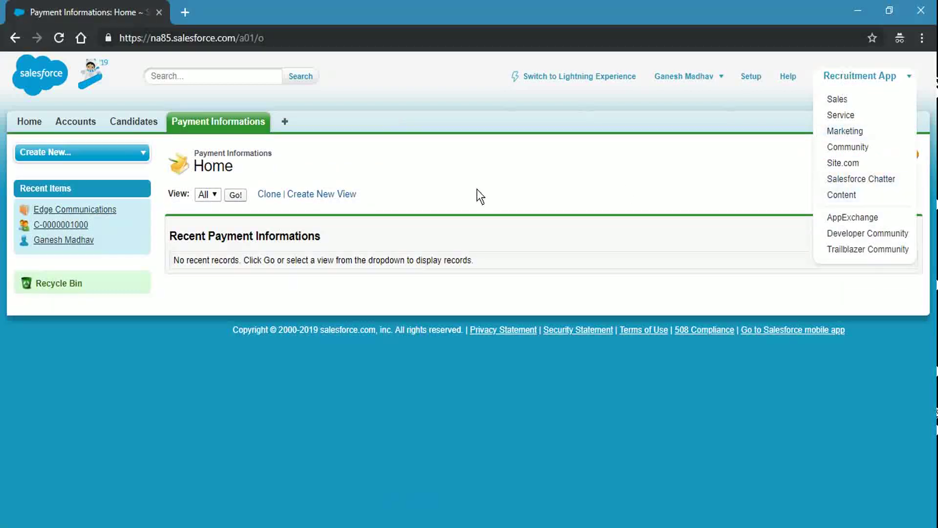
pyautogui.click(28, 119)
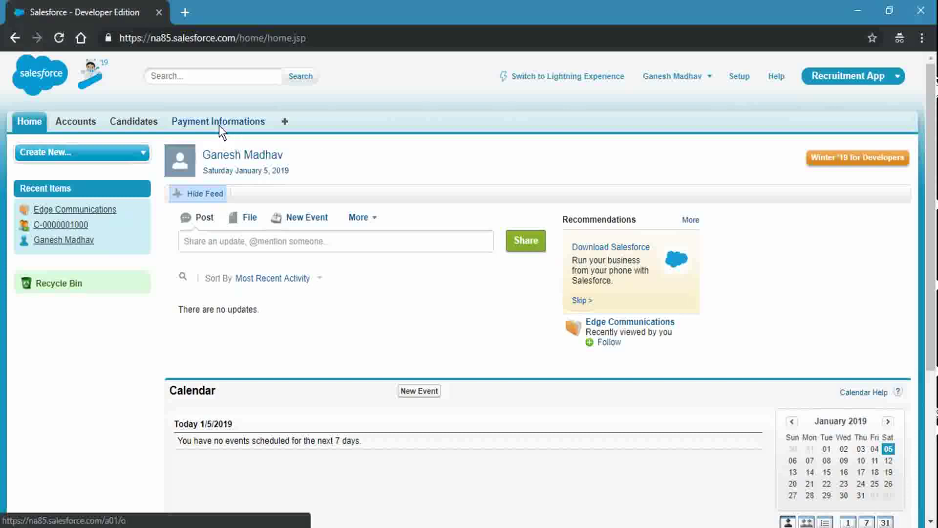
pyautogui.click(219, 125)
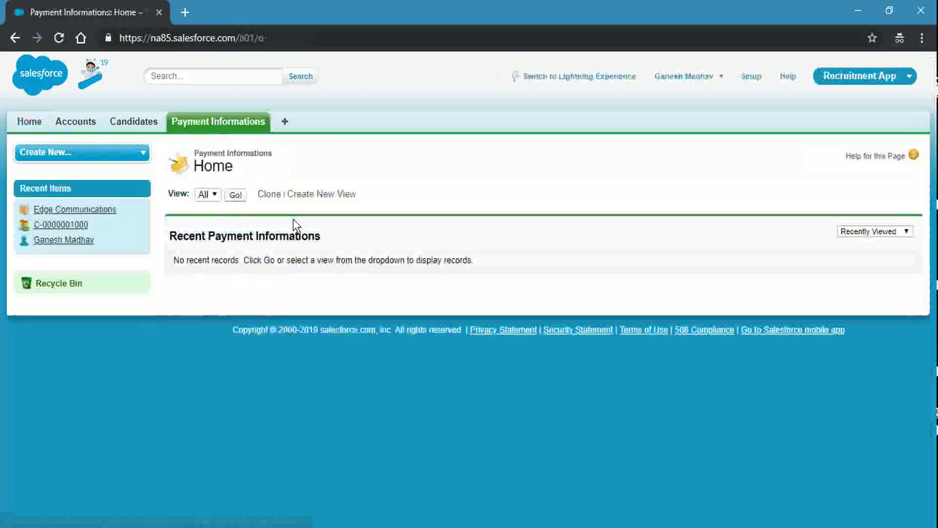
# Switch back to the admin window and return to the permission set overview.
pyautogui.click(34, 119)
pyautogui.moveTo(319, 526)
pyautogui.click(245, 484)
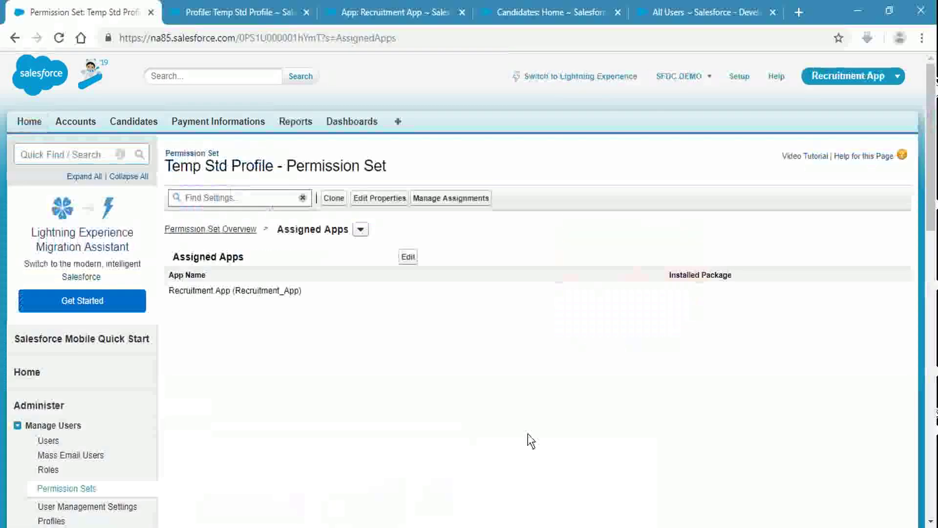
pyautogui.click(232, 231)
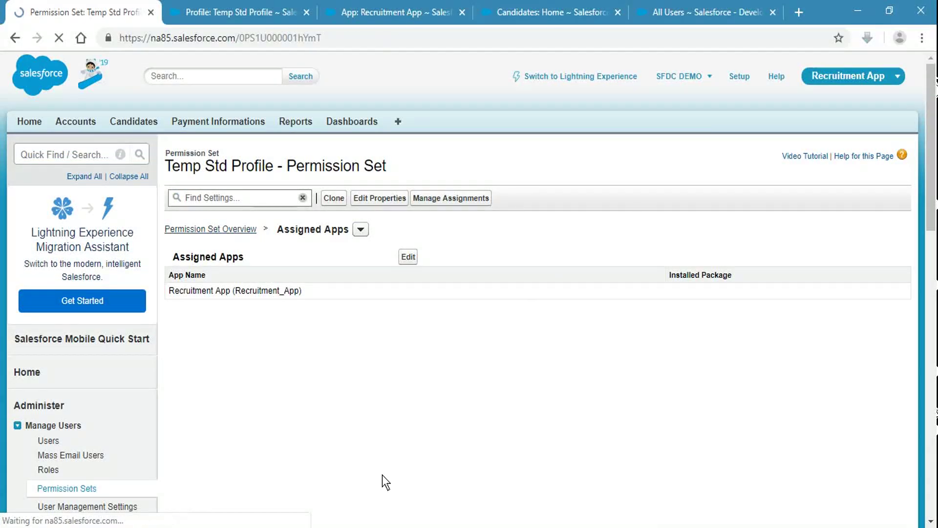
# Review the Temp Std Profile permission set's System Permissions.
pyautogui.scroll(-3, 488, 321)
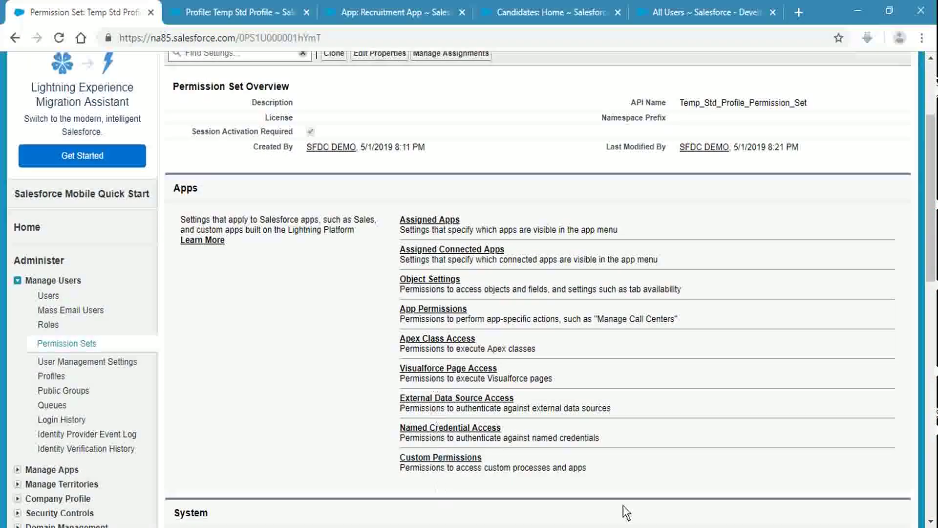
pyautogui.scroll(-6, 663, 392)
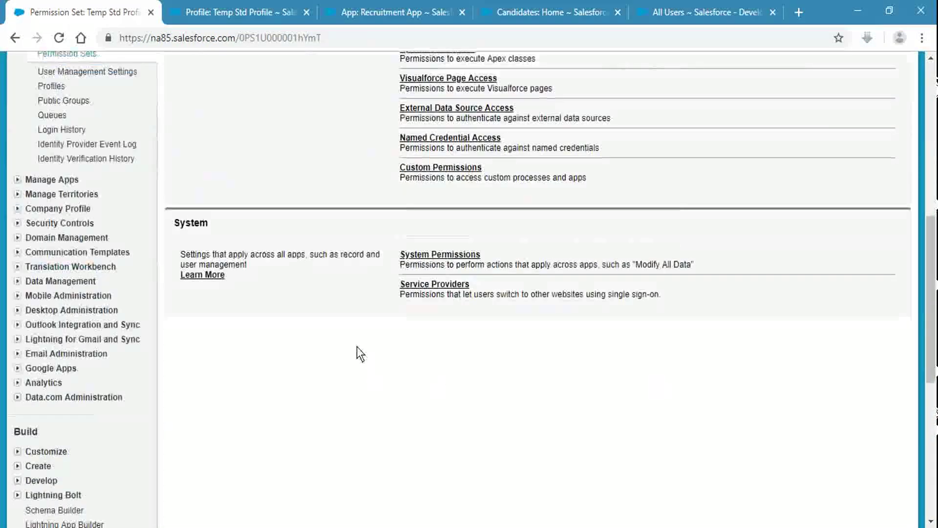
pyautogui.click(431, 255)
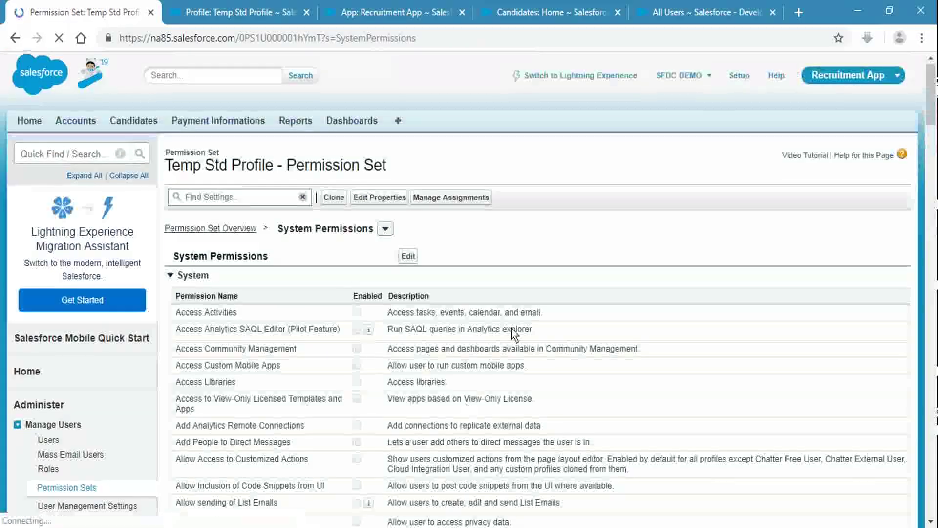
pyautogui.scroll(-5, 509, 328)
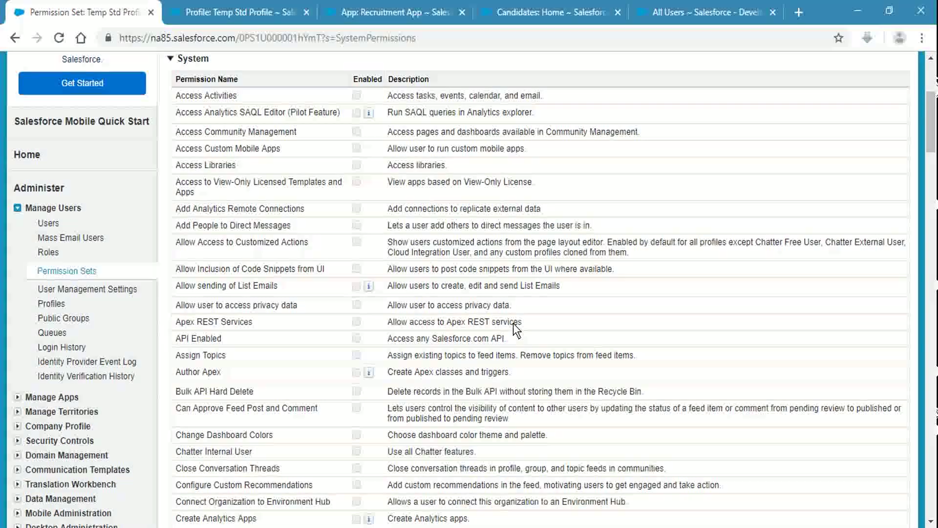
# Show the All Users list and close the Temp Std Profile profile tab.
pyautogui.scroll(5, 513, 324)
pyautogui.click(39, 441)
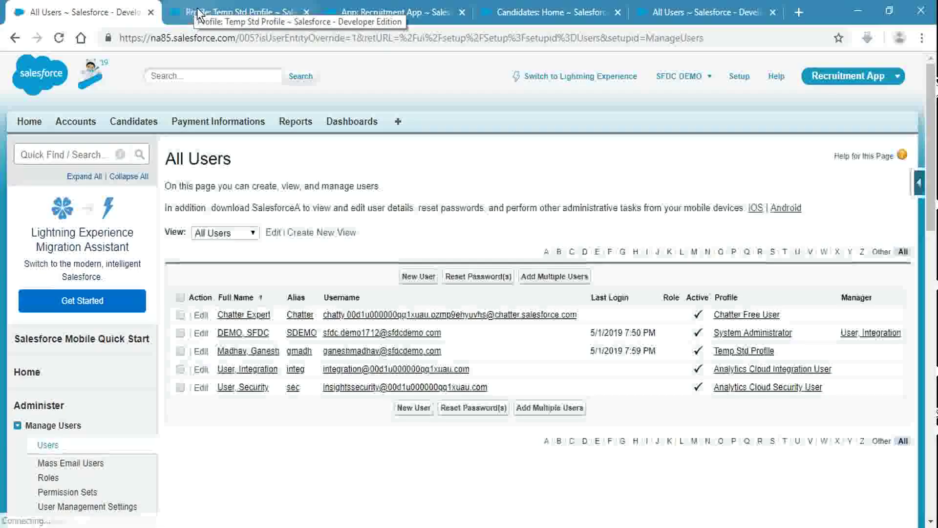
pyautogui.middleClick(192, 11)
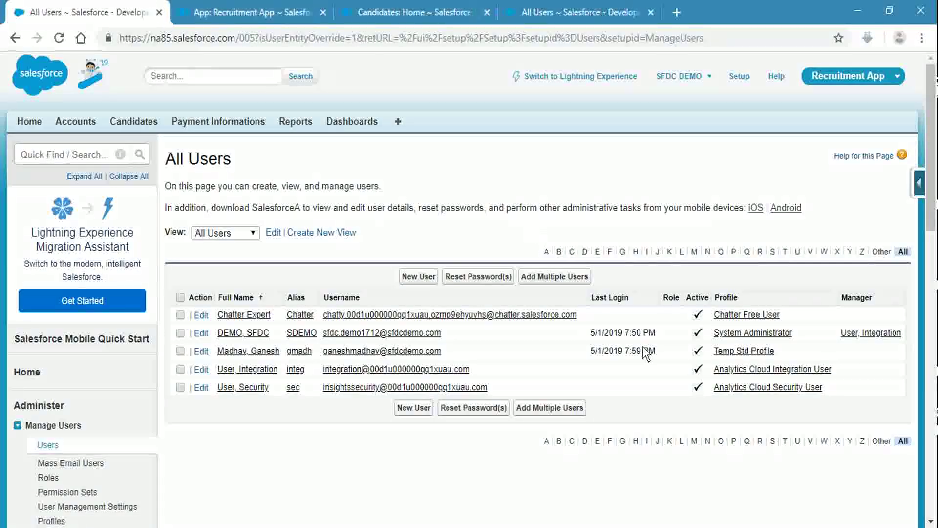